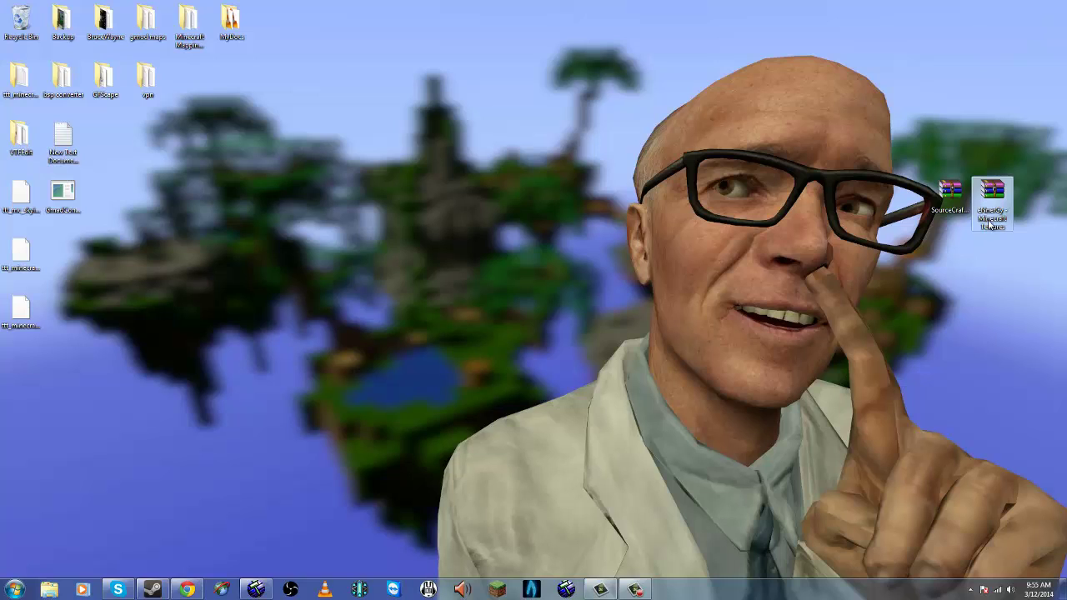
{"action": "mouse_move", "coordinate": [989, 212]}
{"action": "left_mouse_down"}
{"action": "mouse_move", "coordinate": [1031, 206]}
{"action": "mouse_move", "coordinate": [1001, 210]}
{"action": "left_mouse_up"}
{"action": "key", "text": "F2"}
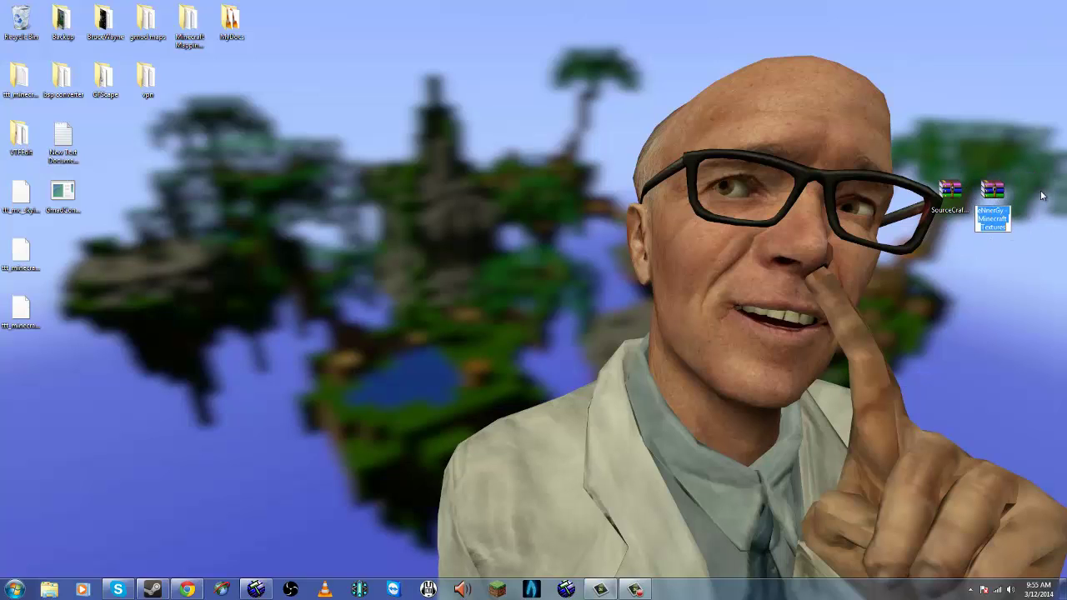
{"action": "left_click", "coordinate": [1041, 195]}
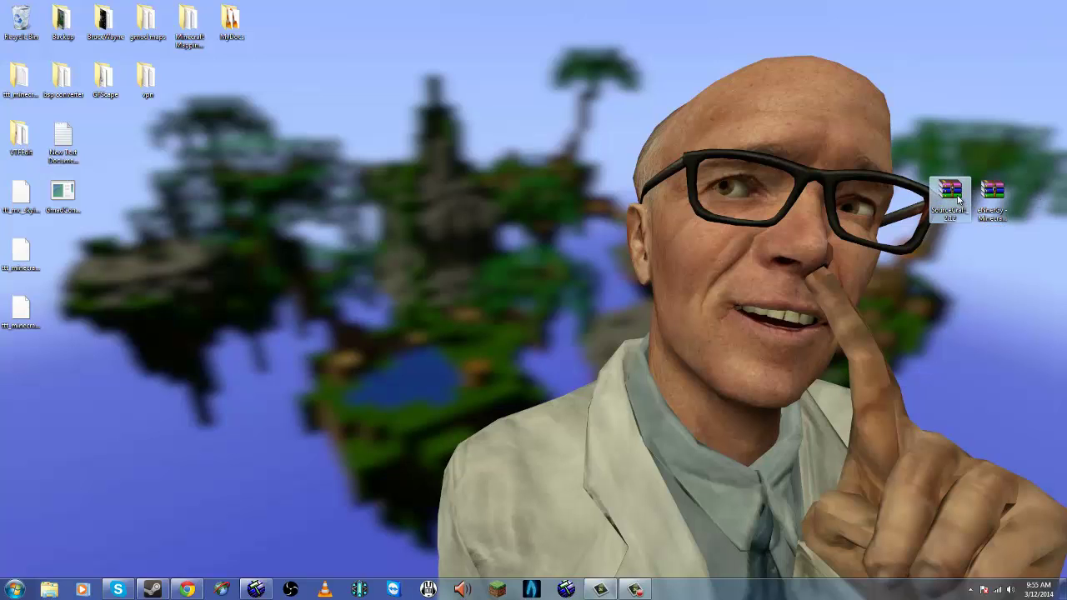
Extract the SourceCraft_2.12 archive into its own desktop folder and open that folder beside the archives.
{"action": "right_click", "coordinate": [958, 198]}
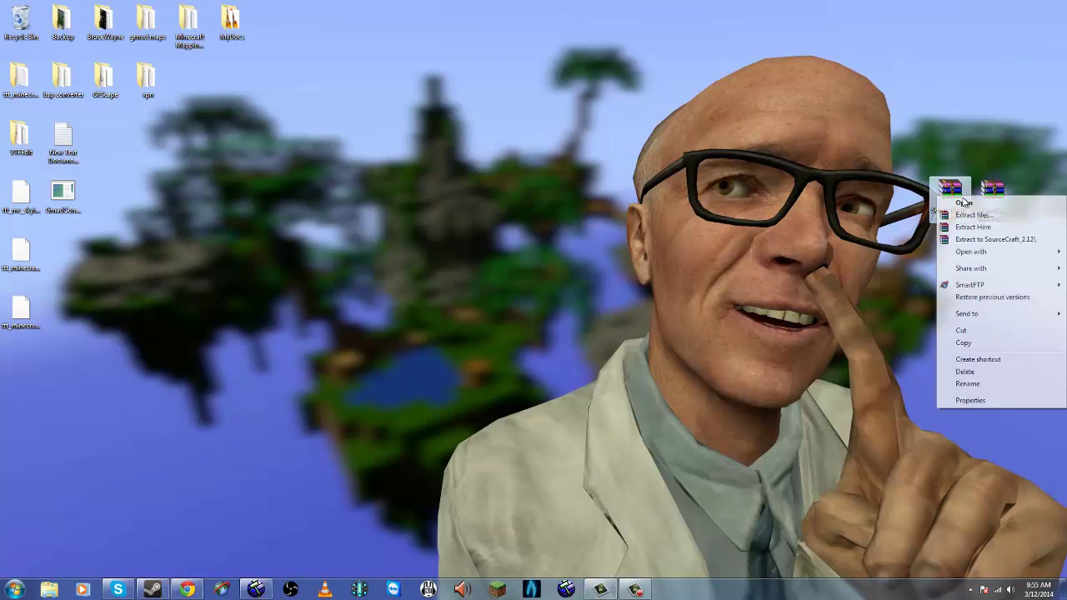
{"action": "left_click", "coordinate": [981, 239]}
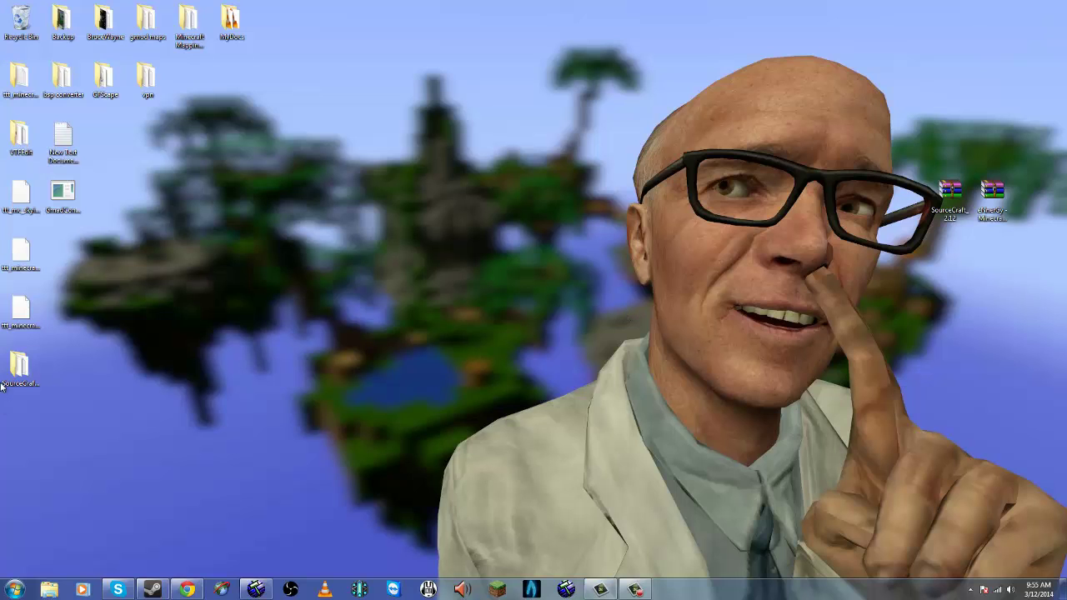
{"action": "left_click_drag", "start_coordinate": [4, 383], "coordinate": [851, 210]}
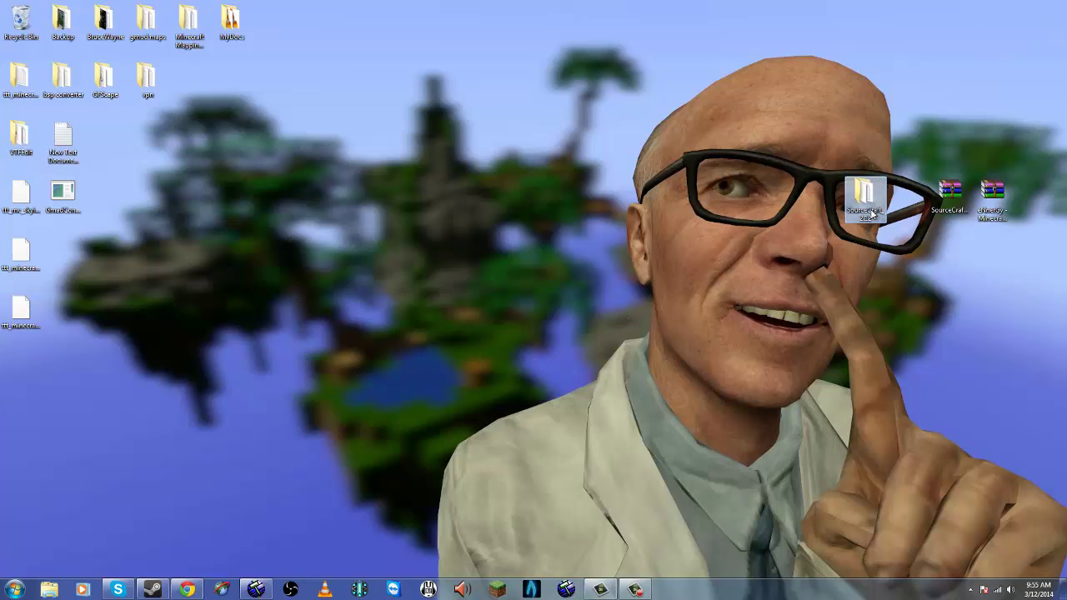
{"action": "double_click", "coordinate": [867, 205]}
{"action": "left_click_drag", "start_coordinate": [417, 196], "coordinate": [797, 132]}
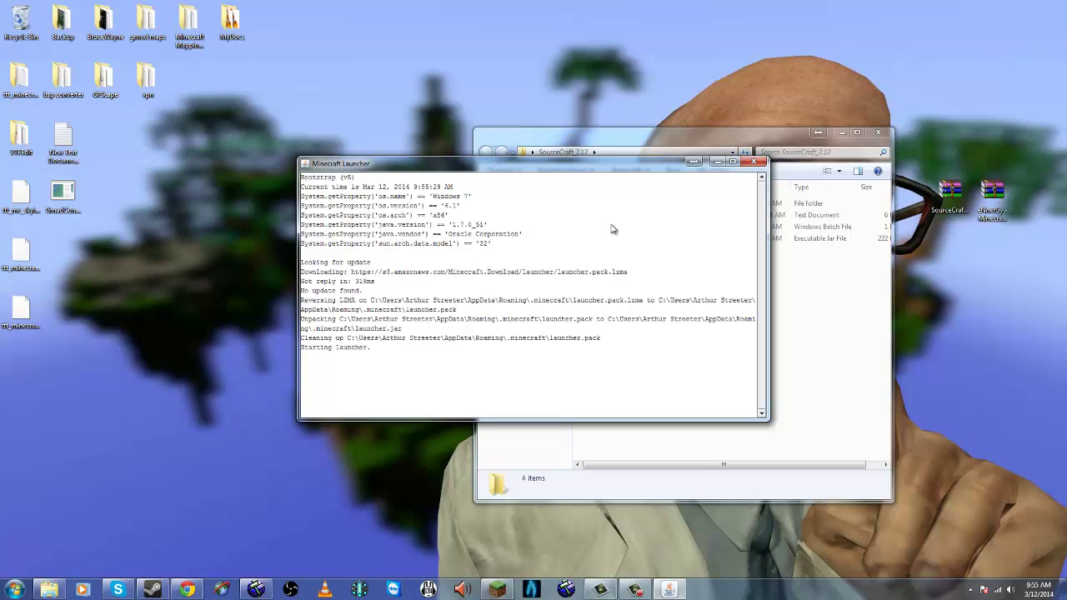
Start Minecraft from its launcher and arrange the game window beside the SourceCraft_2.12 folder window.
{"action": "left_click_drag", "start_coordinate": [608, 172], "coordinate": [451, 176]}
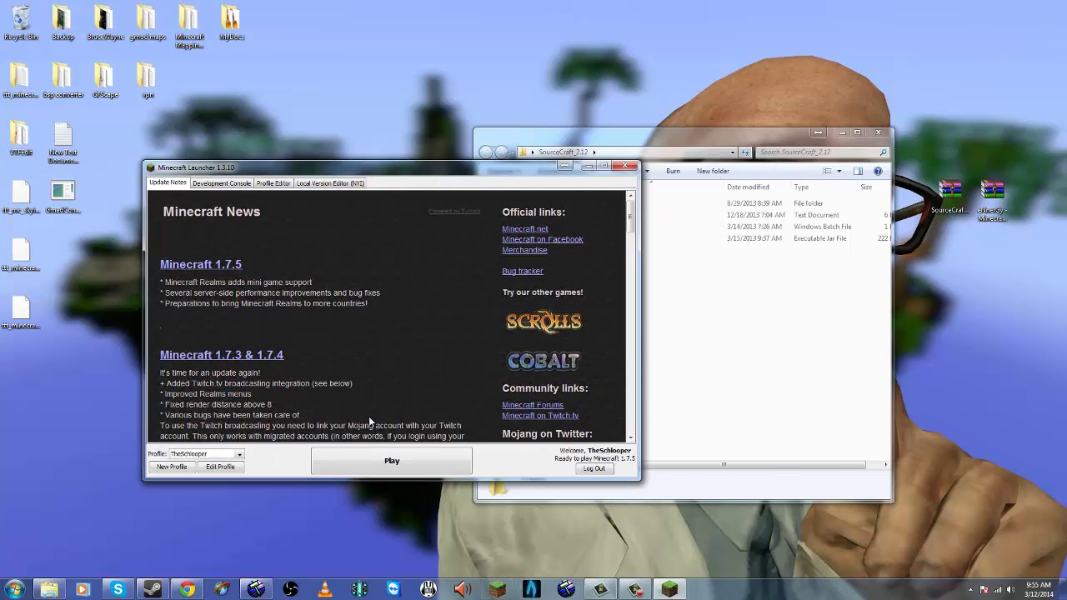
{"action": "left_click", "coordinate": [378, 460]}
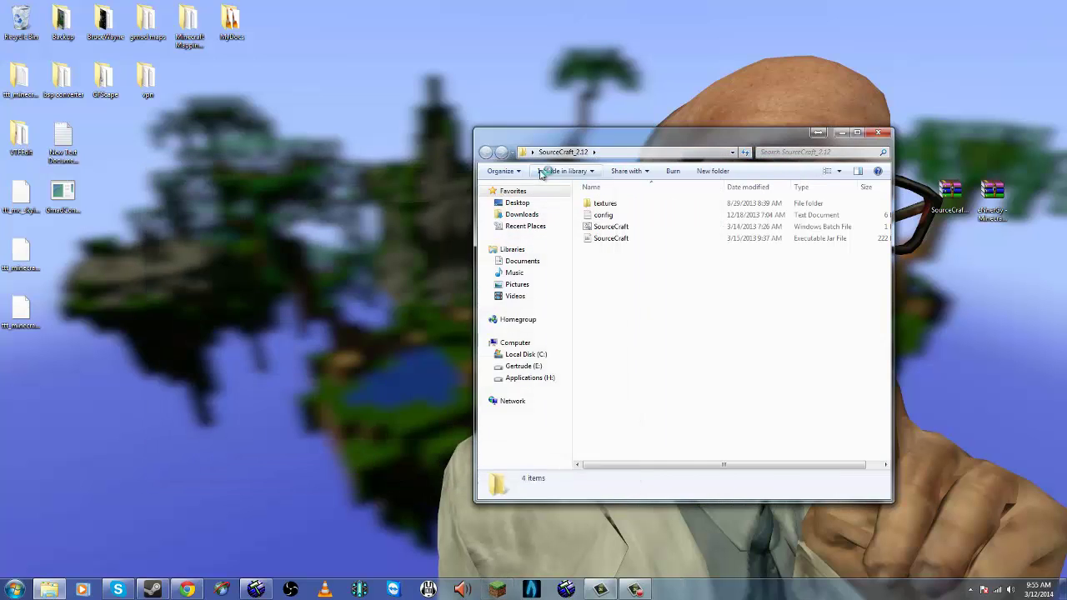
{"action": "left_click_drag", "start_coordinate": [546, 174], "coordinate": [273, 140]}
{"action": "mouse_move", "coordinate": [565, 138]}
{"action": "left_mouse_down"}
{"action": "mouse_move", "coordinate": [611, 138]}
{"action": "mouse_move", "coordinate": [619, 166]}
{"action": "mouse_move", "coordinate": [584, 273]}
{"action": "mouse_move", "coordinate": [582, 149]}
{"action": "left_mouse_up"}
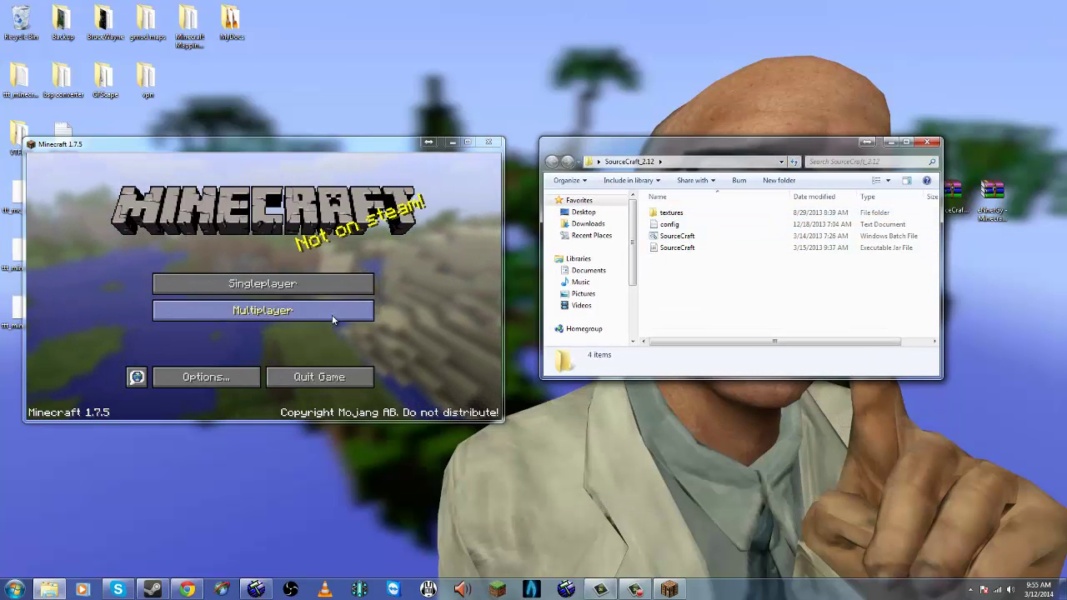
Enter the singleplayer world with the large treehouse and fly up in front of it.
{"action": "left_click", "coordinate": [318, 286]}
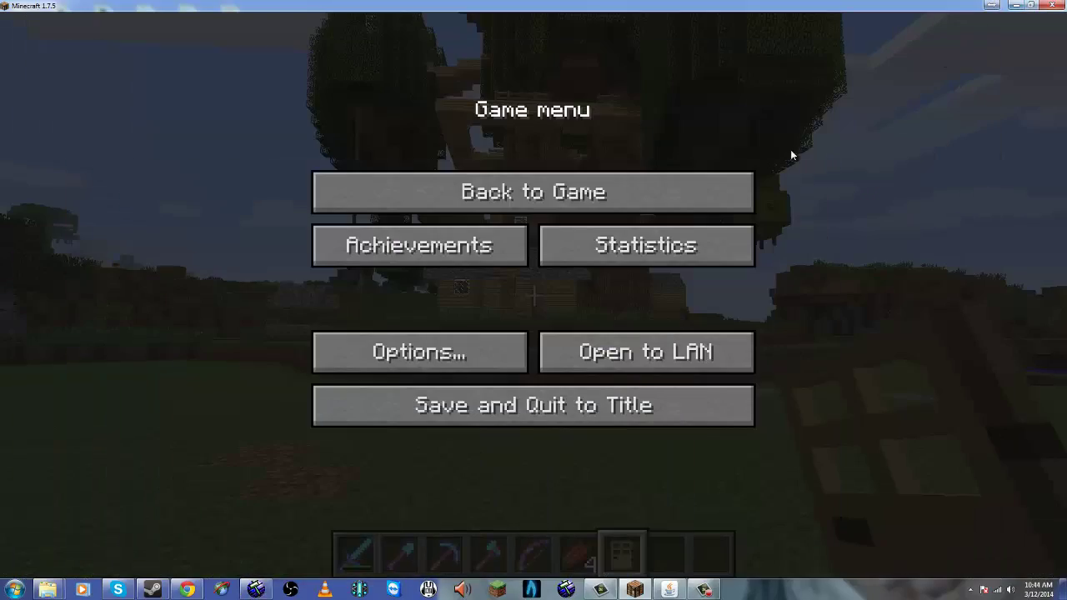
{"action": "left_click", "coordinate": [674, 191]}
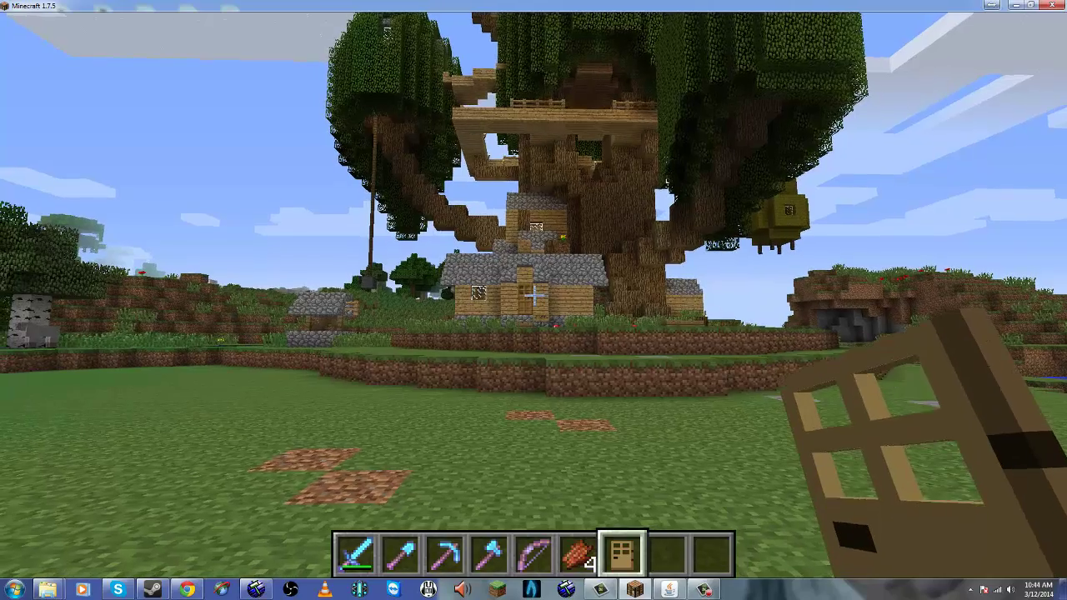
{"action": "key", "text": "w"}
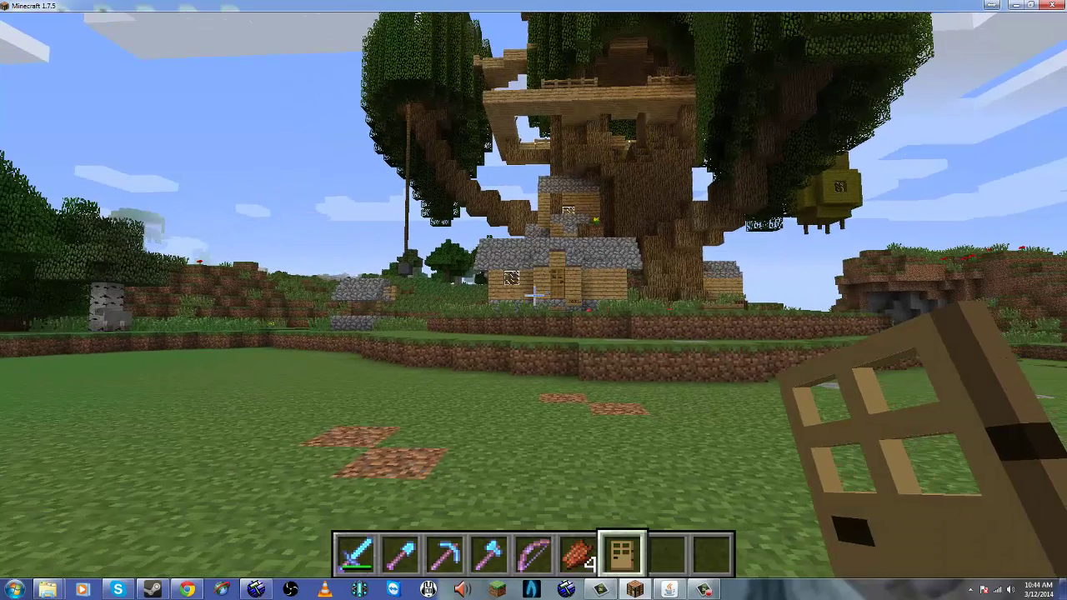
{"action": "key", "text": "w"}
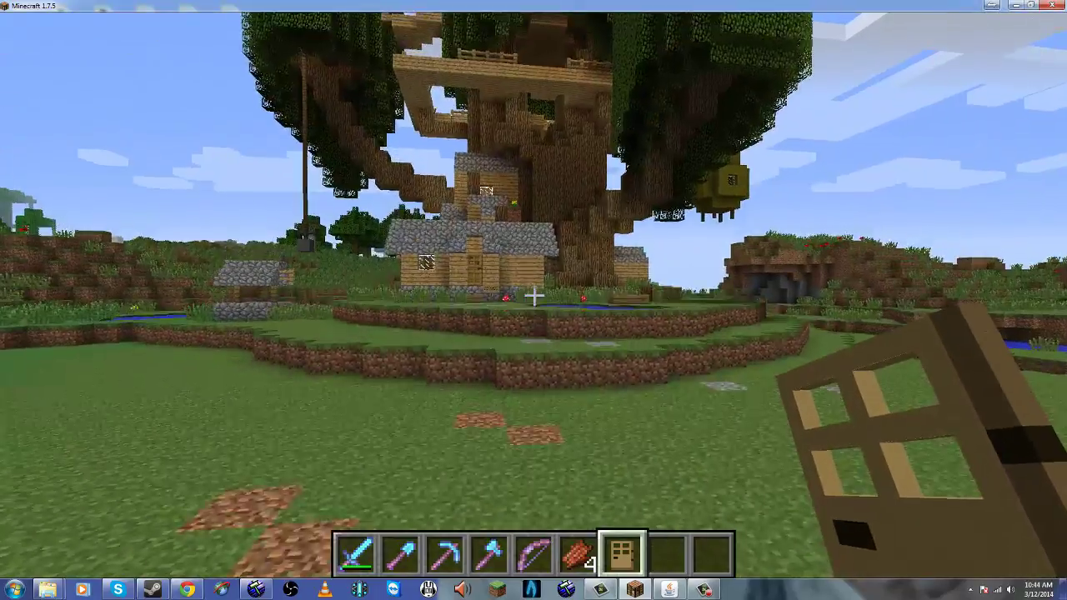
{"action": "key", "text": "space"}
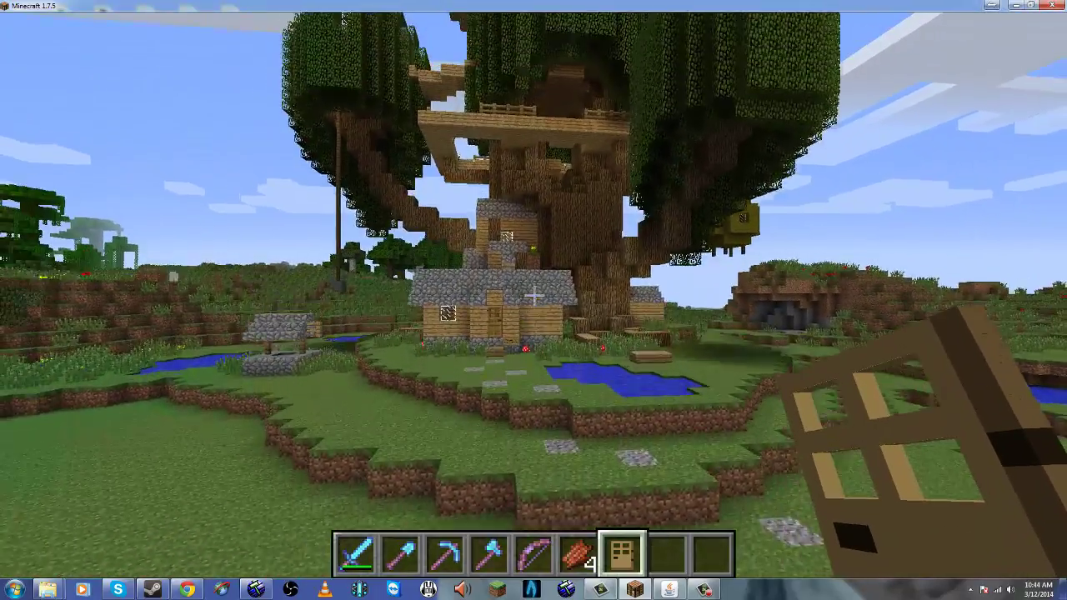
{"action": "key", "text": "space"}
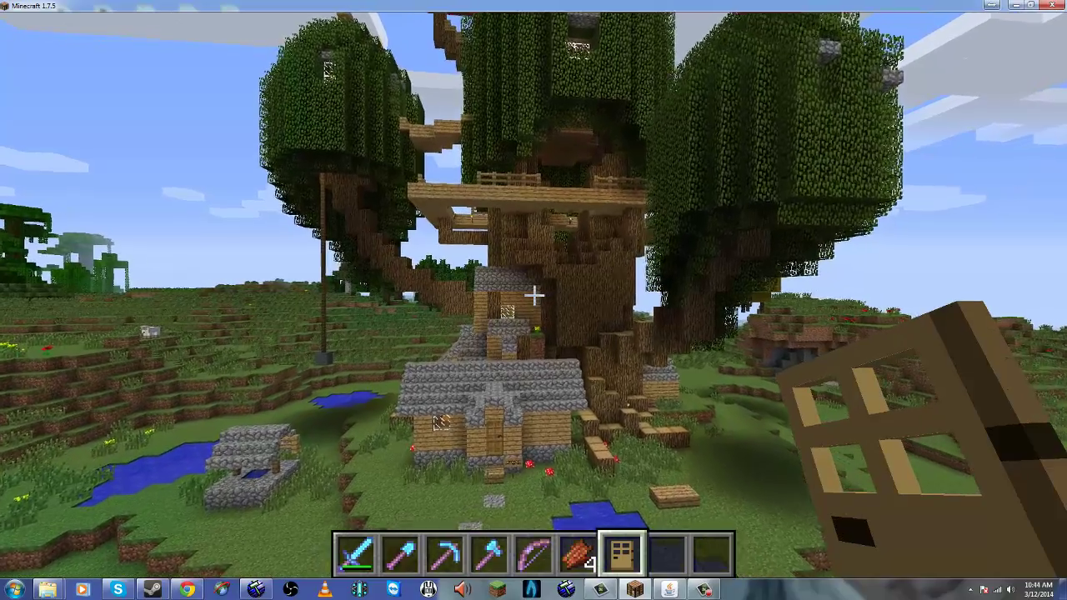
{"action": "key", "text": "w"}
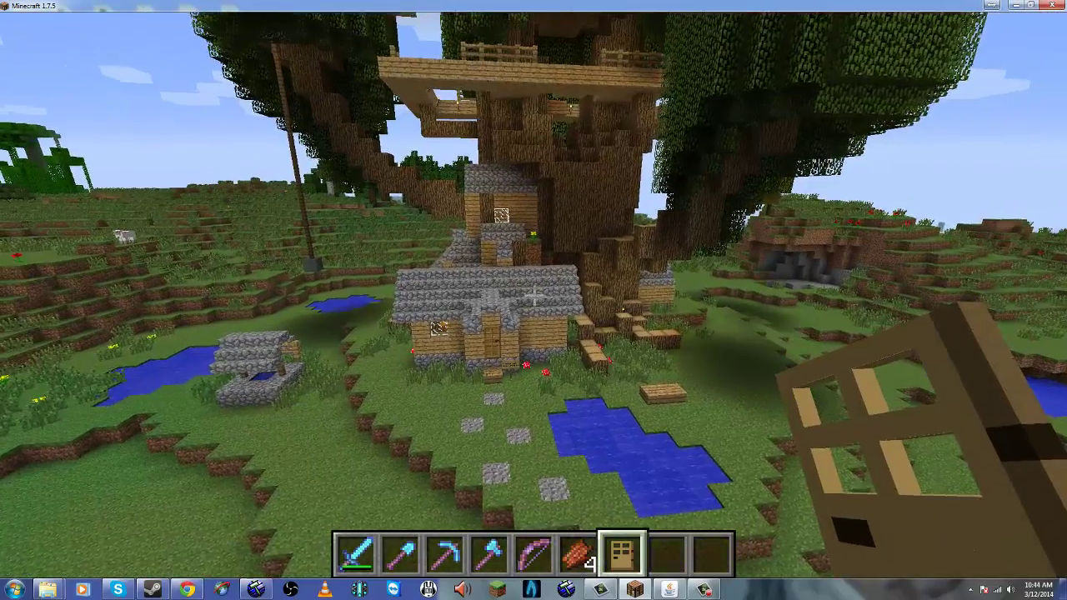
Show the debug coordinates and fly to the treehouse's east edge to read its x-coordinate.
{"action": "key", "text": "F3"}
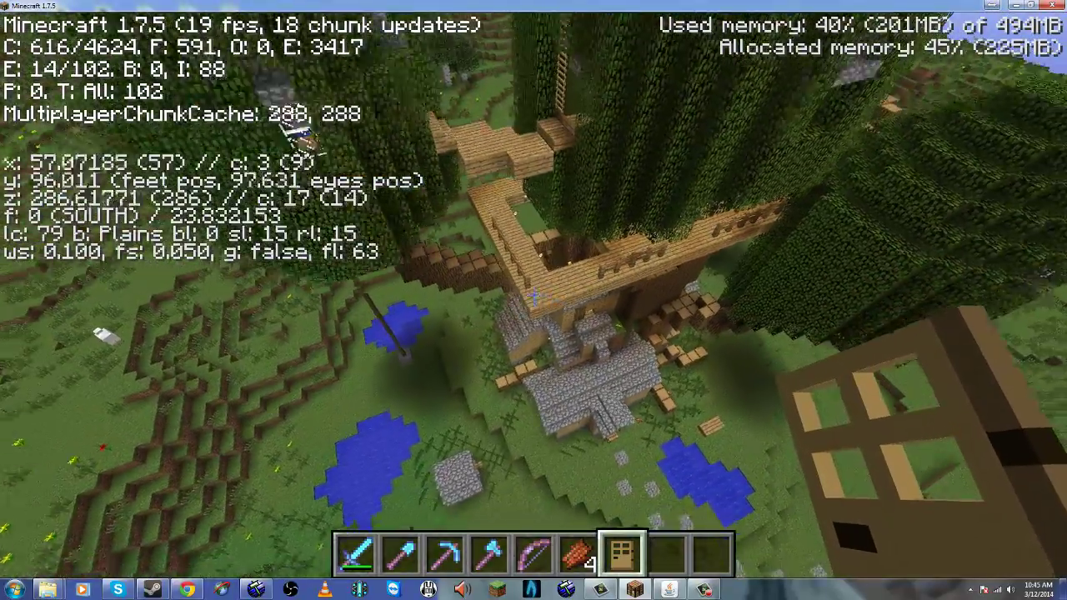
{"action": "key", "text": "s"}
{"action": "key", "text": "d"}
{"action": "key", "text": "d"}
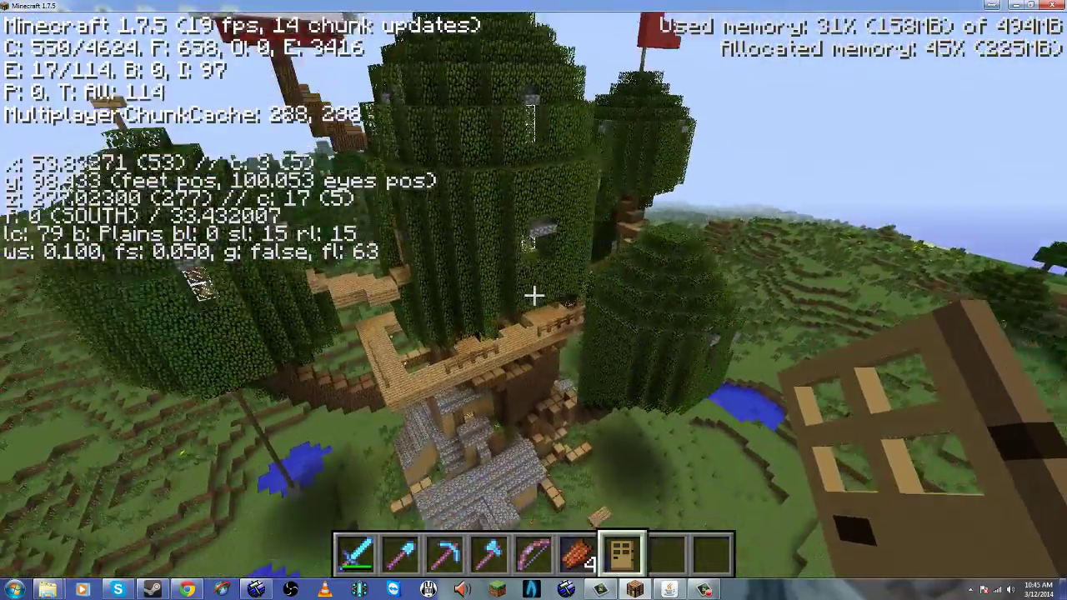
{"action": "key", "text": "w"}
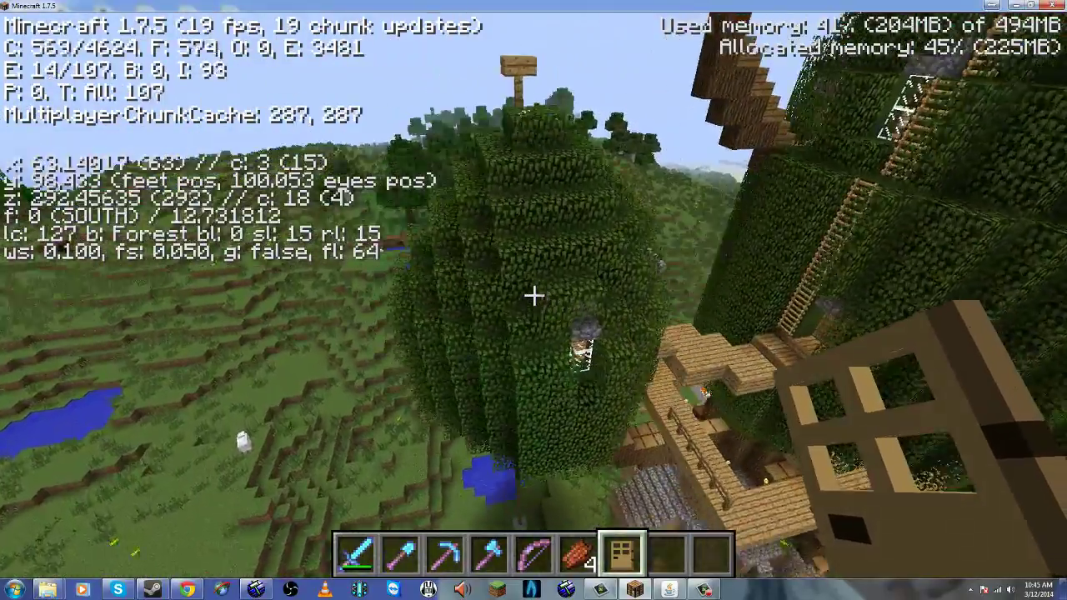
{"action": "key", "text": "w"}
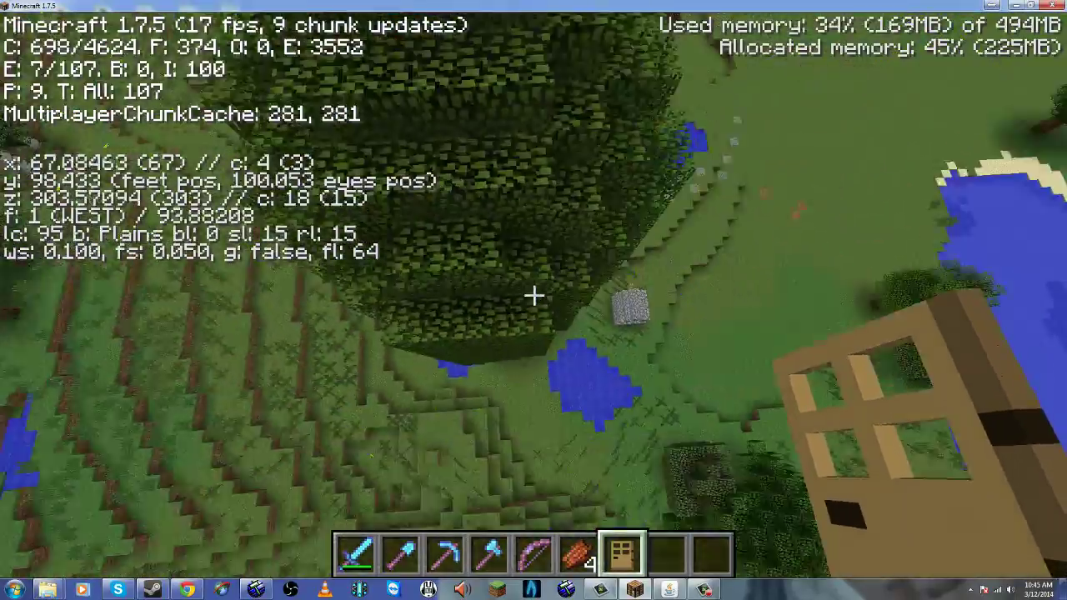
{"action": "key", "text": "w"}
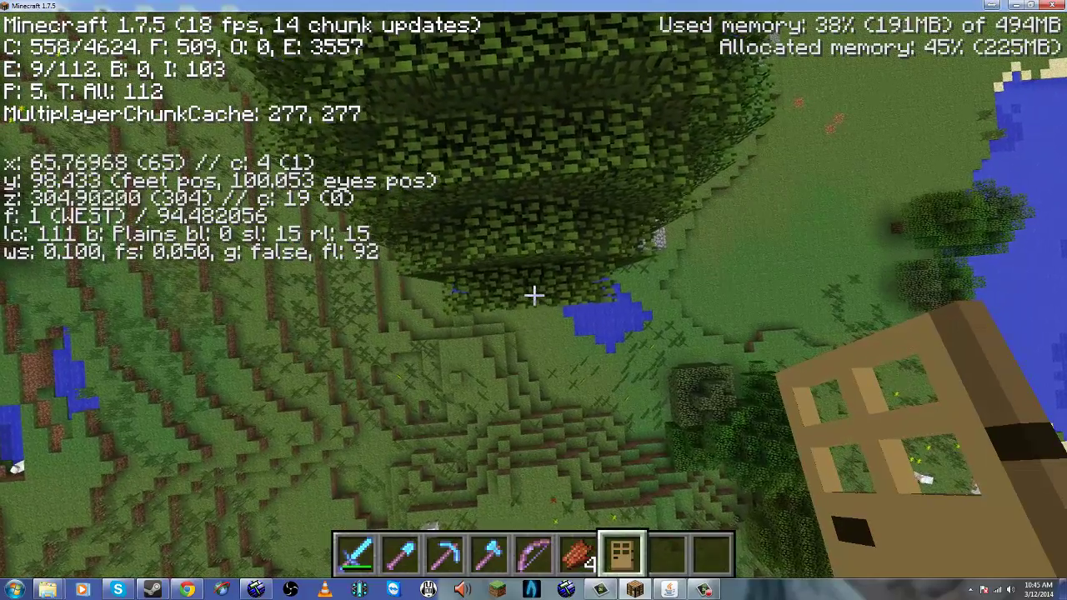
{"action": "key", "text": "w"}
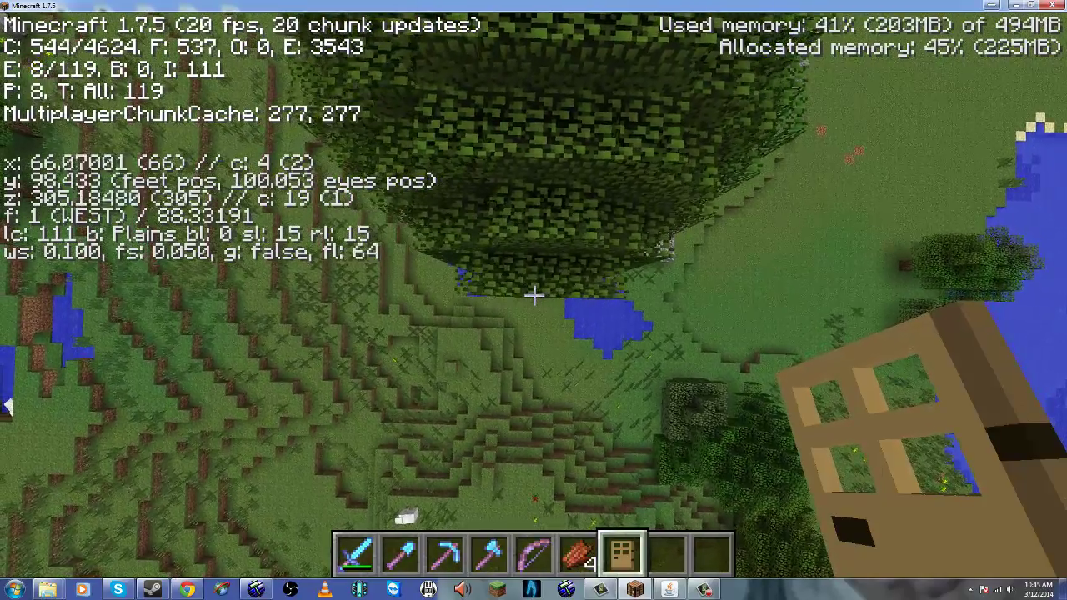
{"action": "key", "text": "space"}
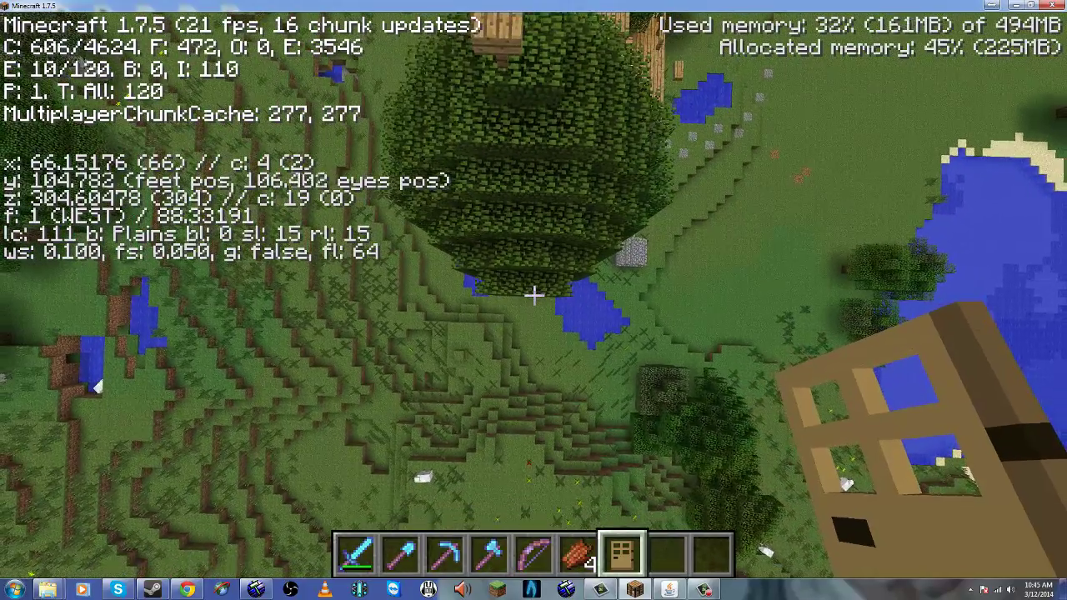
Fly west over the treetops to the red flag and read the x-coordinate of the treehouse's west edge.
{"action": "key", "text": "w"}
{"action": "key", "text": "space"}
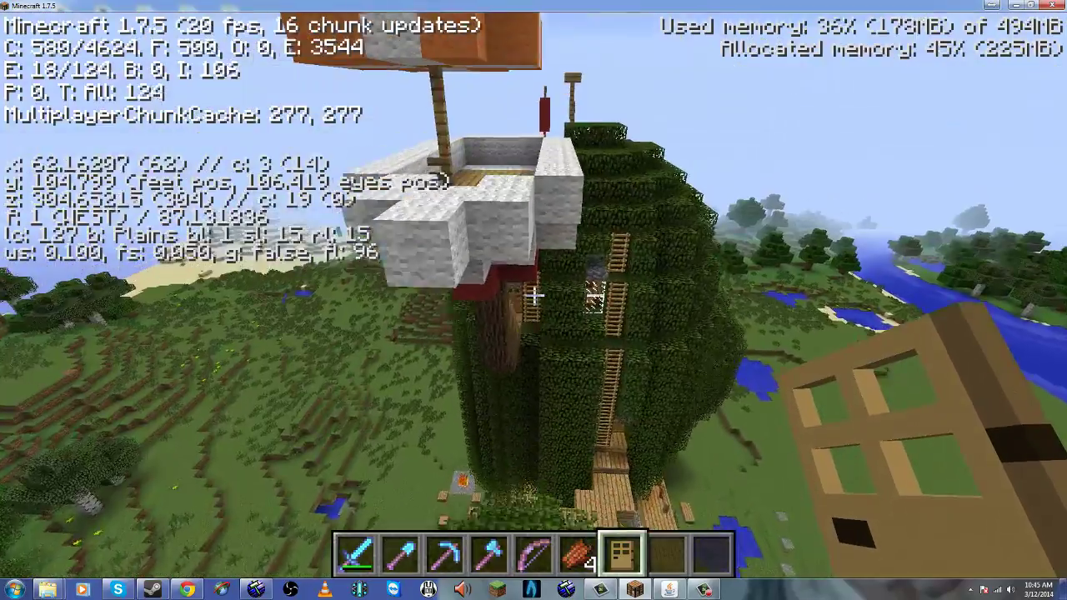
{"action": "key", "text": "w"}
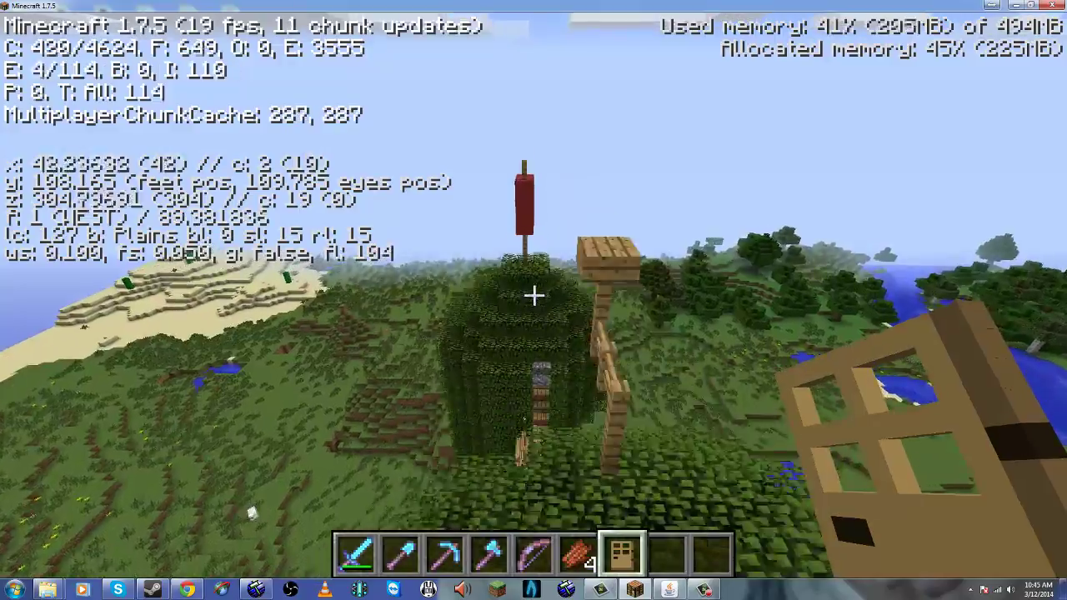
{"action": "key", "text": "w"}
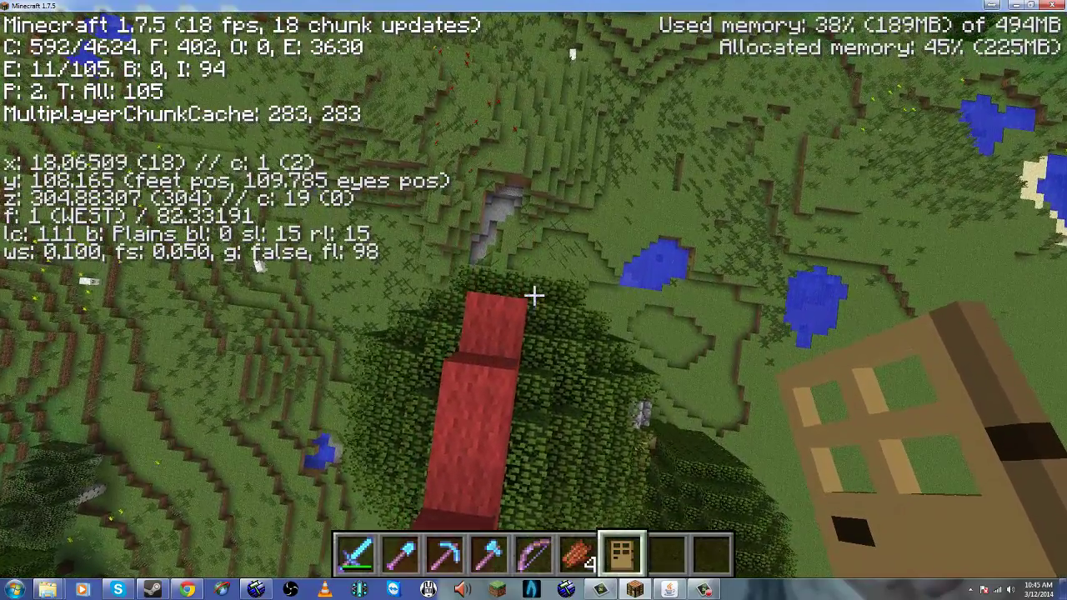
{"action": "key", "text": "d"}
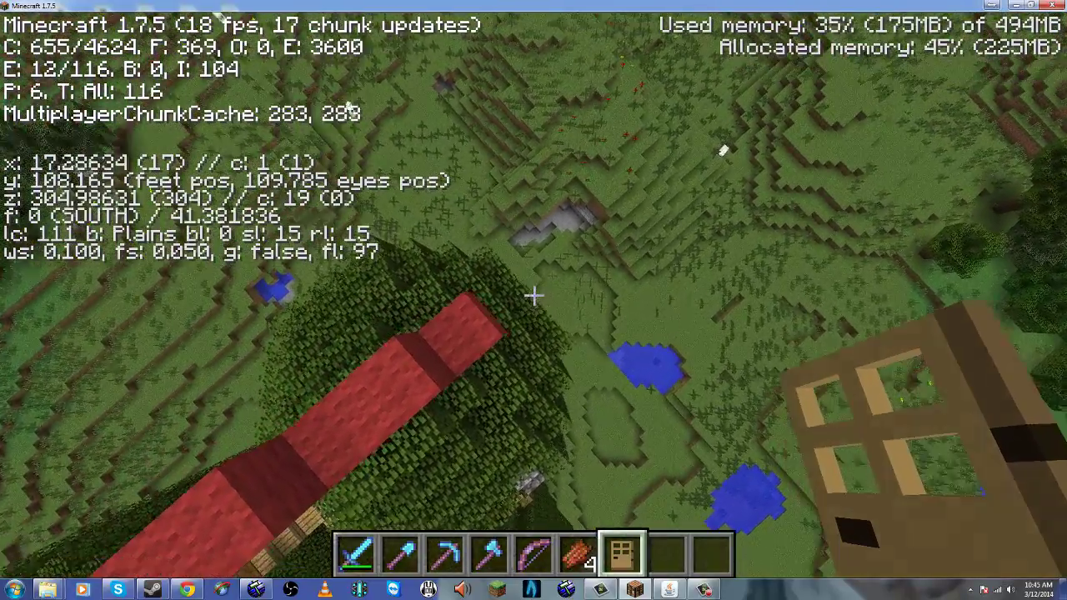
{"action": "key", "text": "s"}
{"action": "key", "text": "d"}
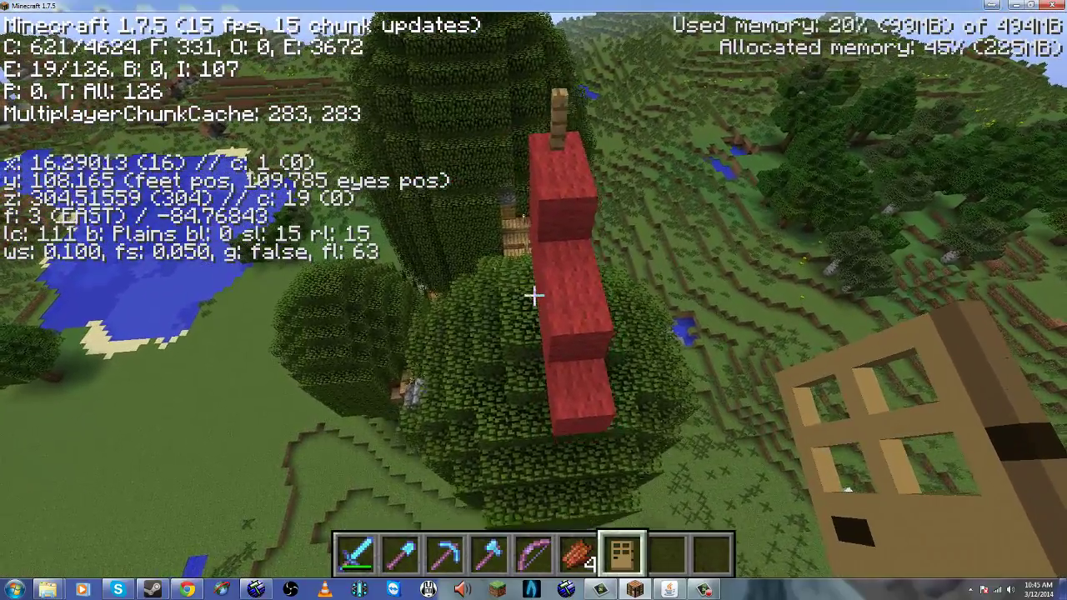
Fly back around the treehouse to its north side and examine the z-coordinate along that edge.
{"action": "key", "text": "w"}
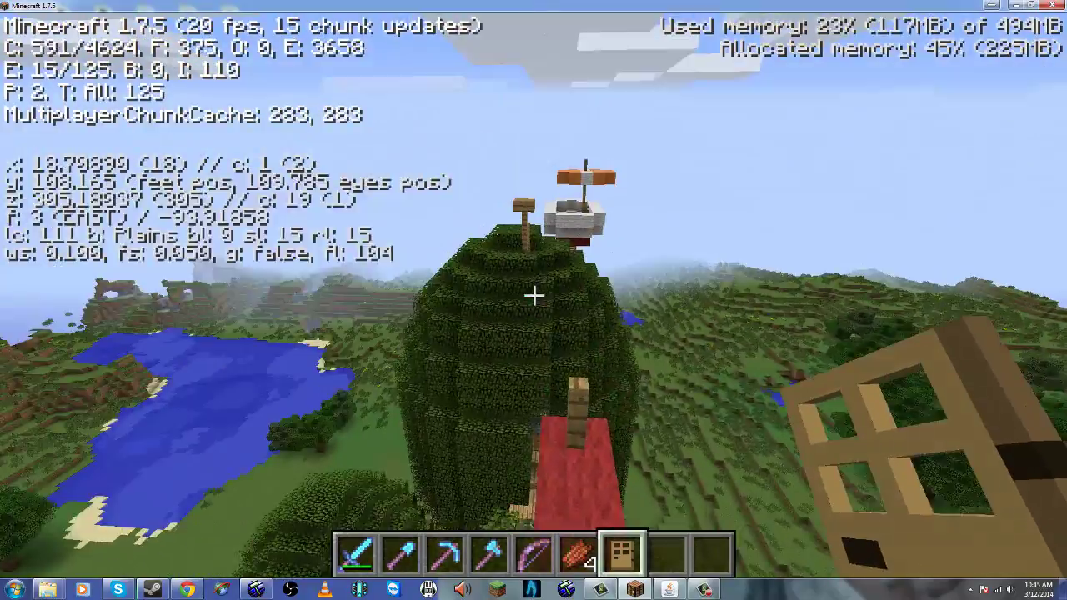
{"action": "key", "text": "d"}
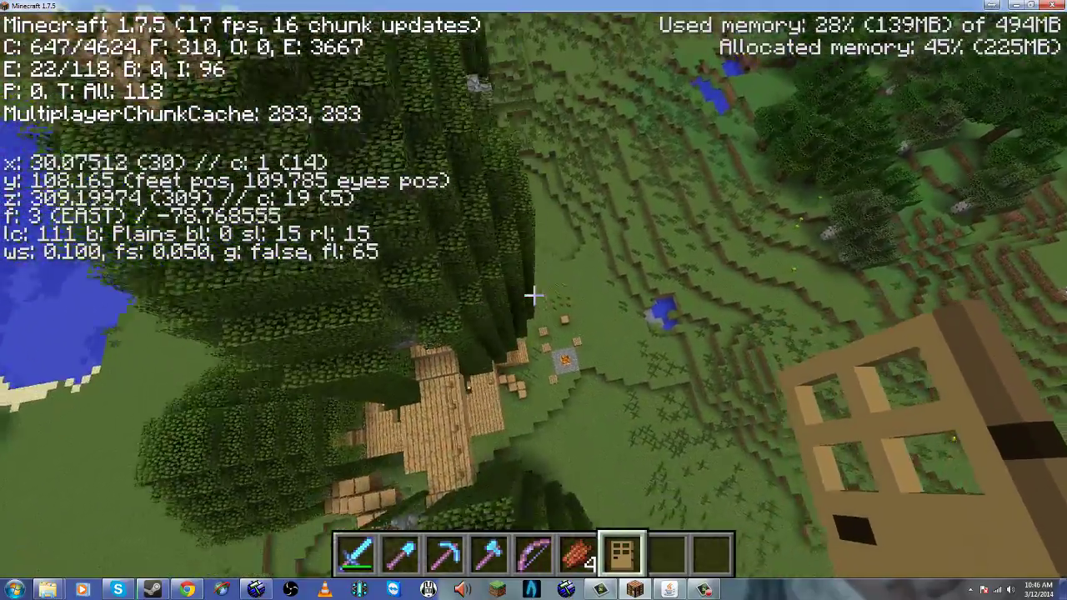
{"action": "key", "text": "w"}
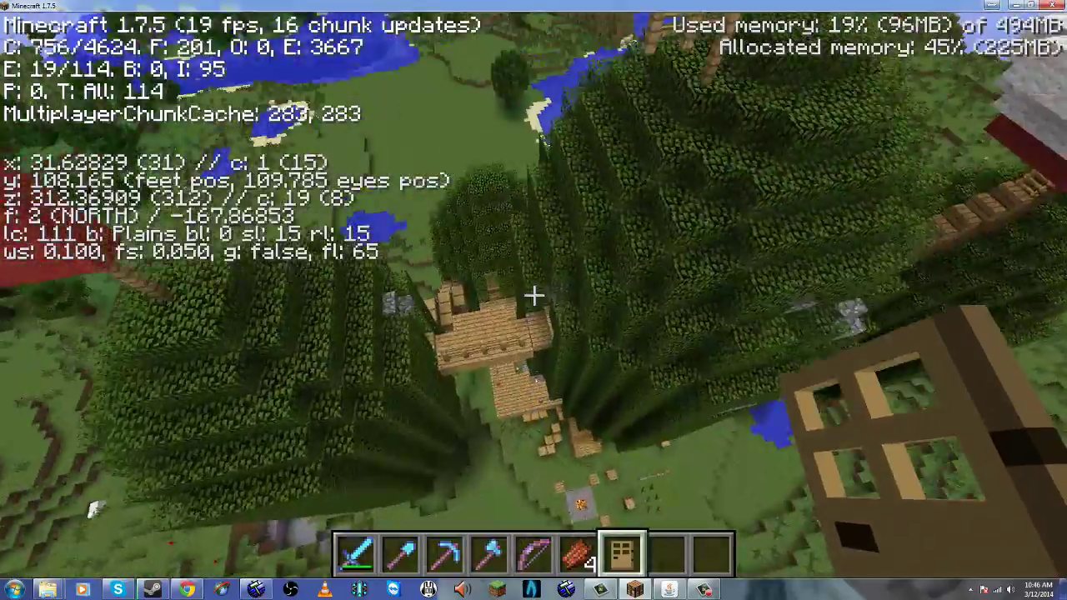
{"action": "key", "text": "a"}
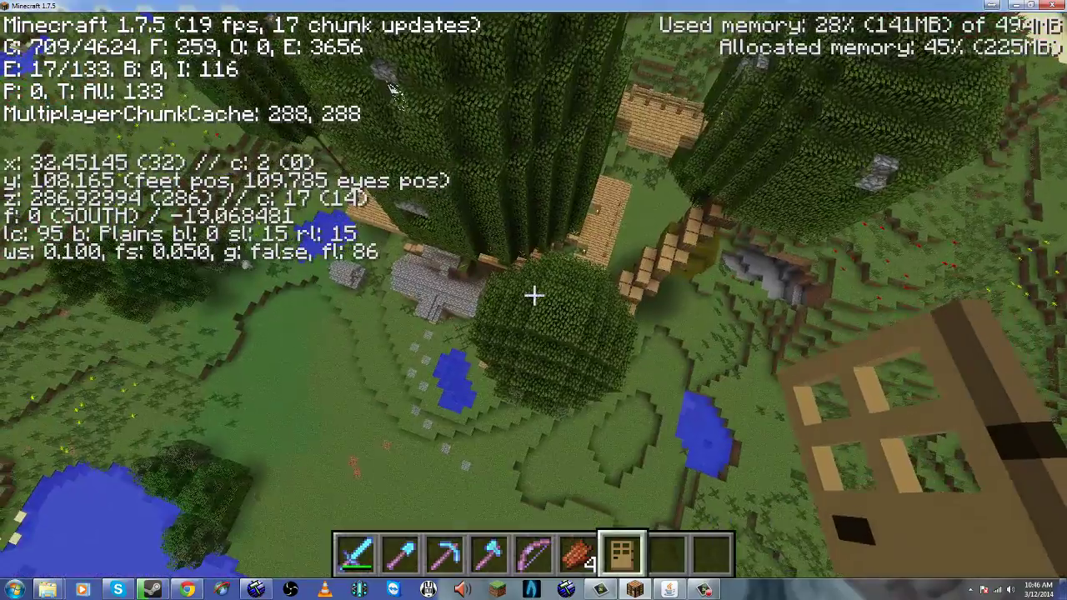
{"action": "key", "text": "d"}
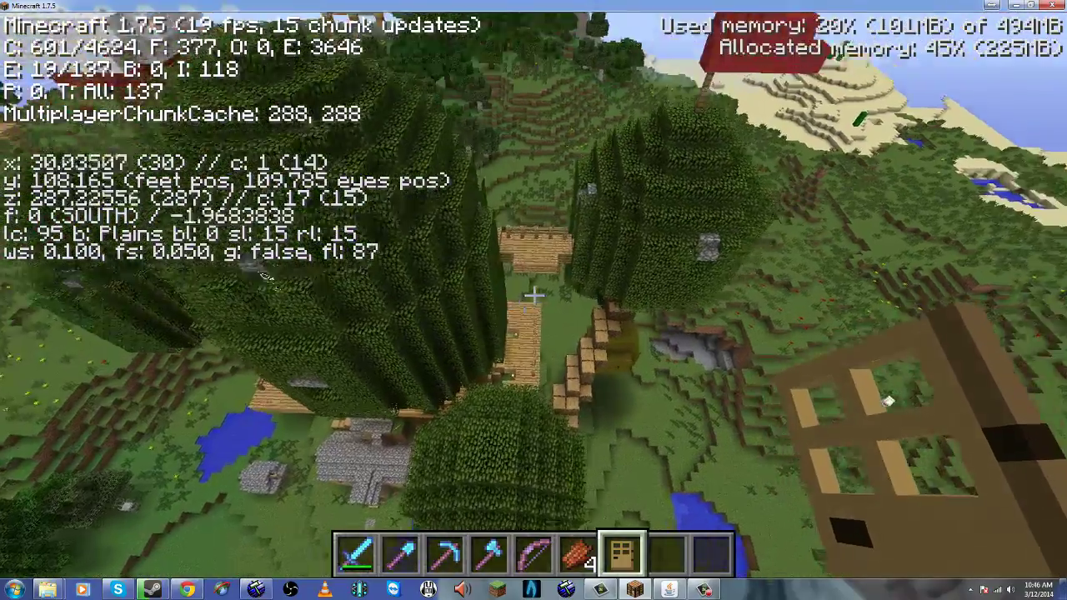
{"action": "key", "text": "a"}
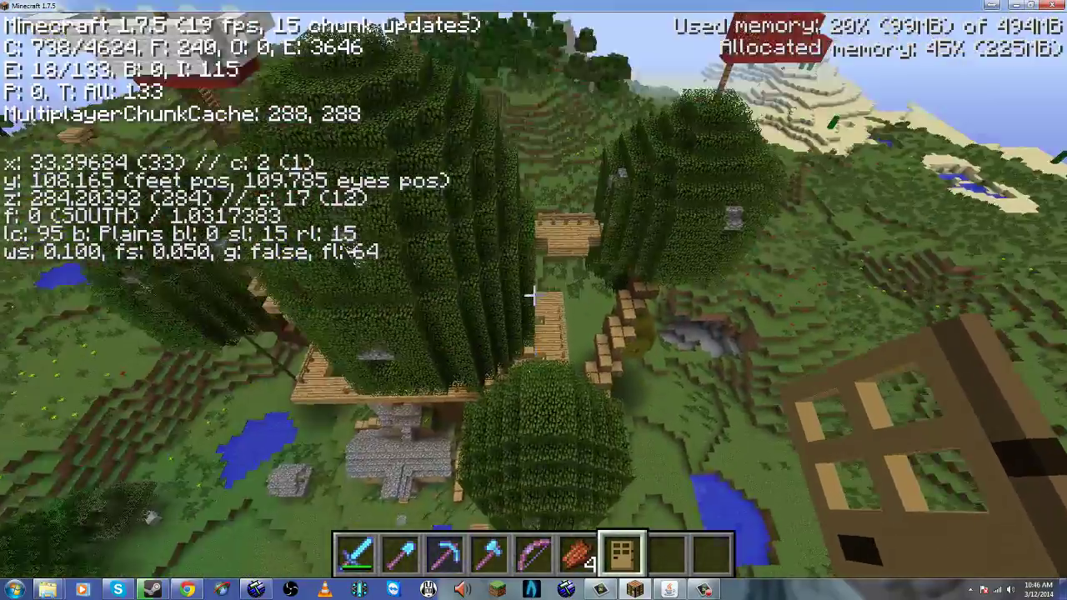
{"action": "key", "text": "d"}
{"action": "key", "text": "w"}
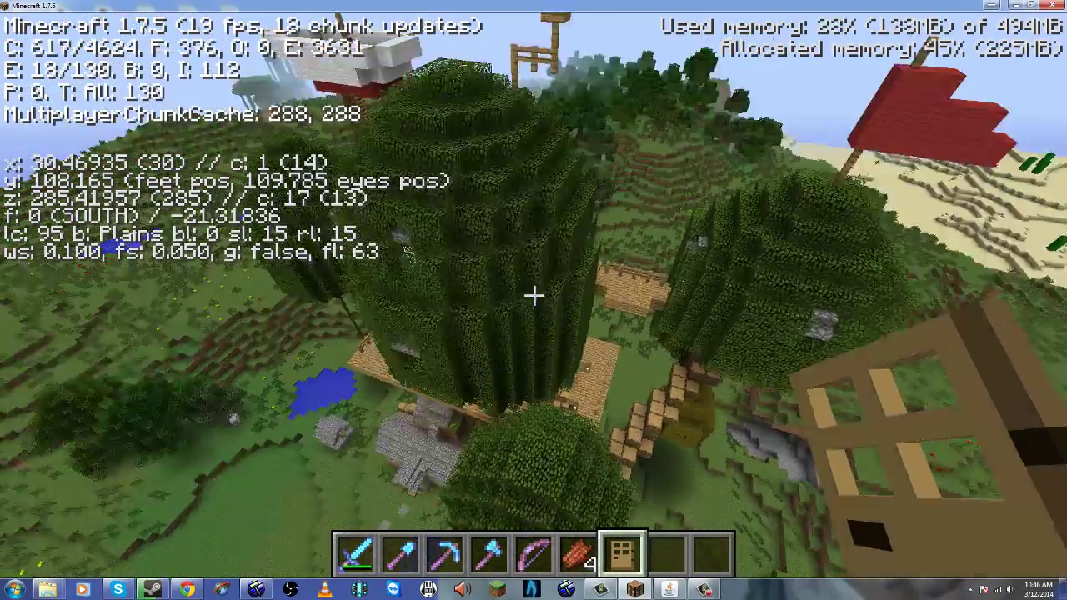
Fly east along the treehouse's north side and descend to the ground beside the small pond.
{"action": "key", "text": "a"}
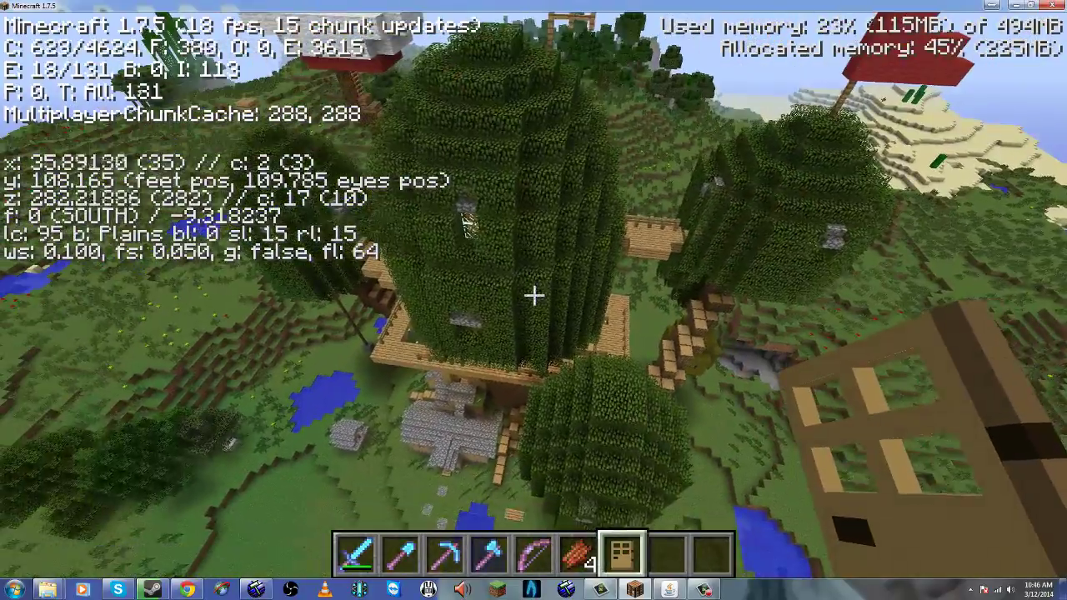
{"action": "key", "text": "a"}
{"action": "key", "text": "shift"}
{"action": "key", "text": "a"}
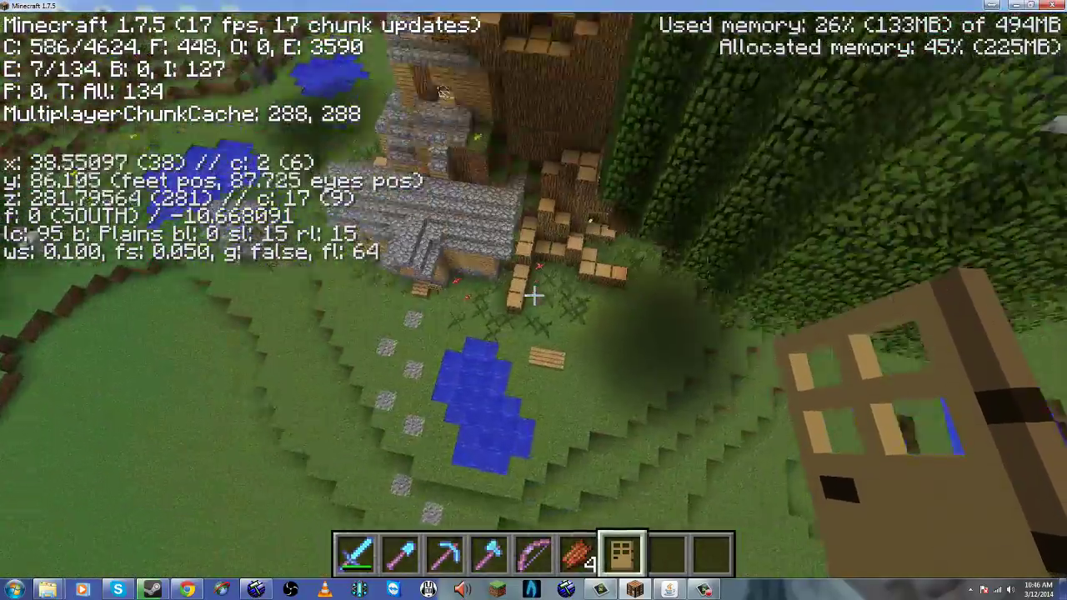
{"action": "key", "text": "a"}
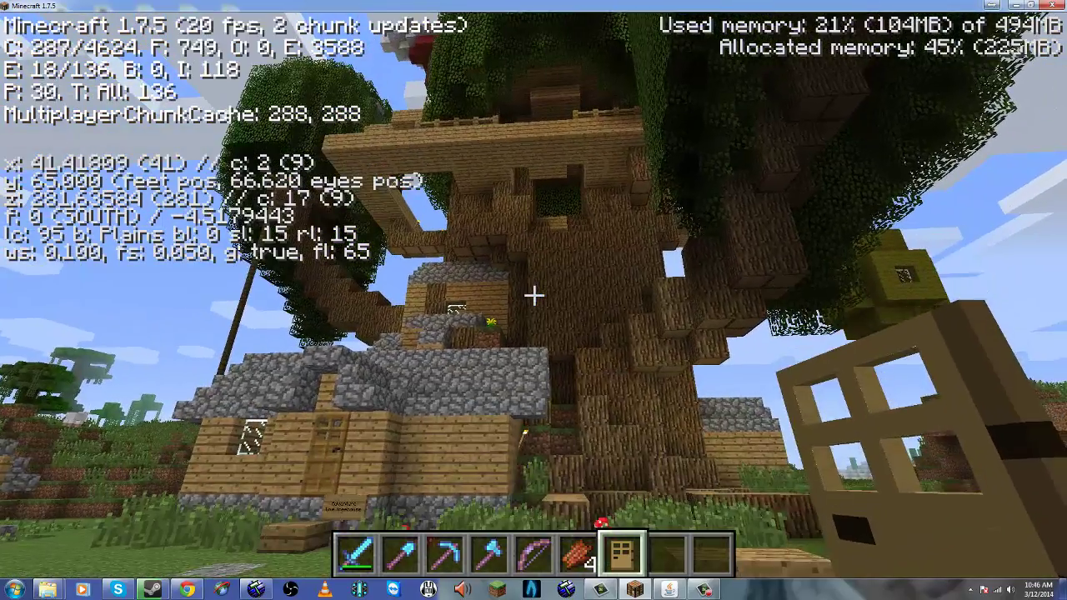
{"action": "key", "text": "Escape"}
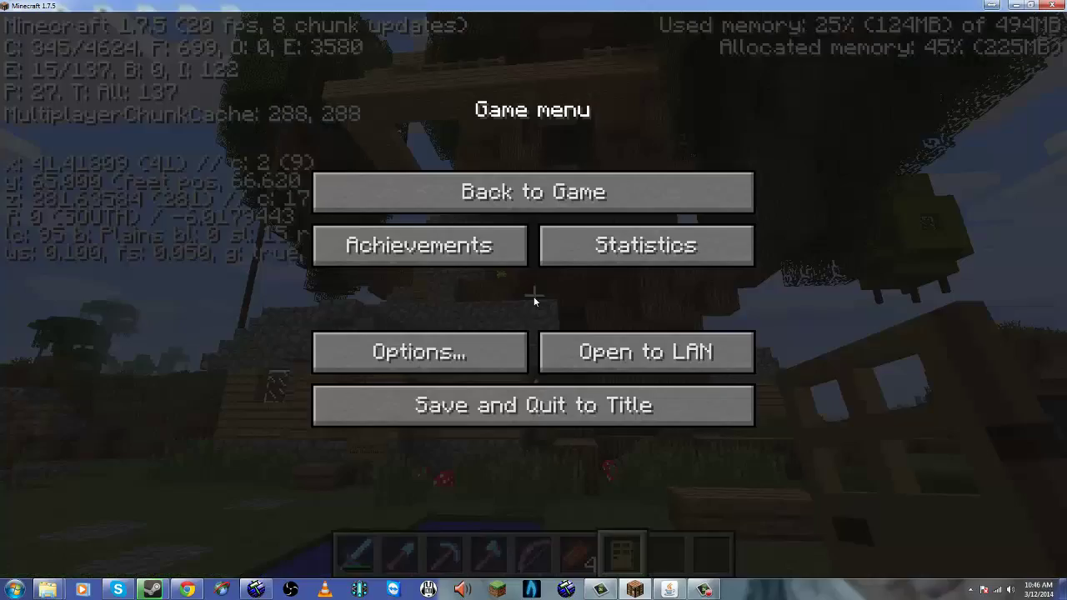
{"action": "key", "text": "Escape"}
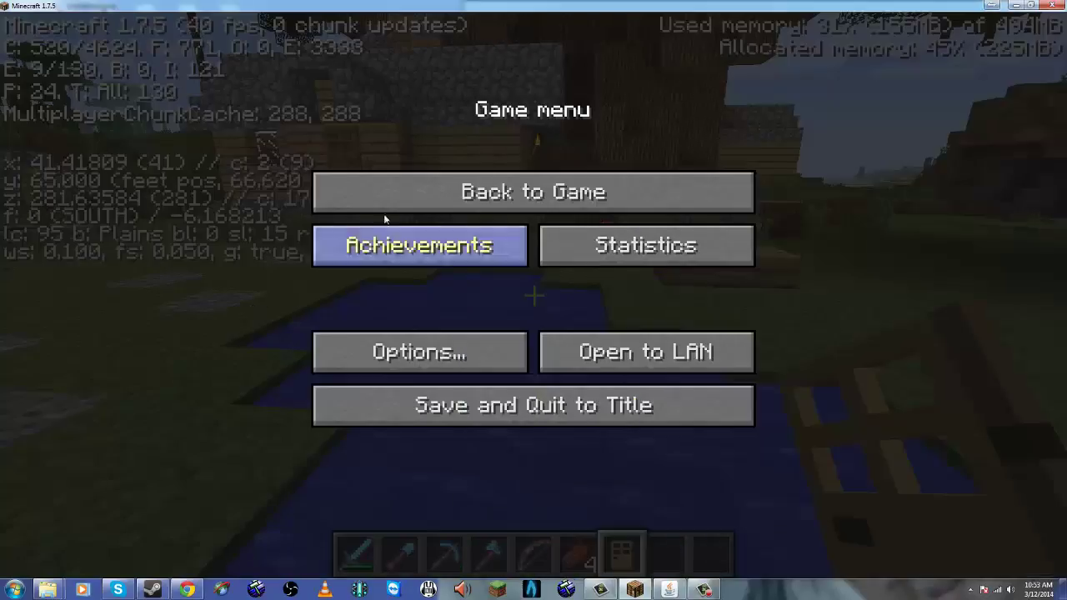
Resume the game and read the ground-level y-coordinate beside the pond for the map's minimum height.
{"action": "left_click", "coordinate": [383, 191]}
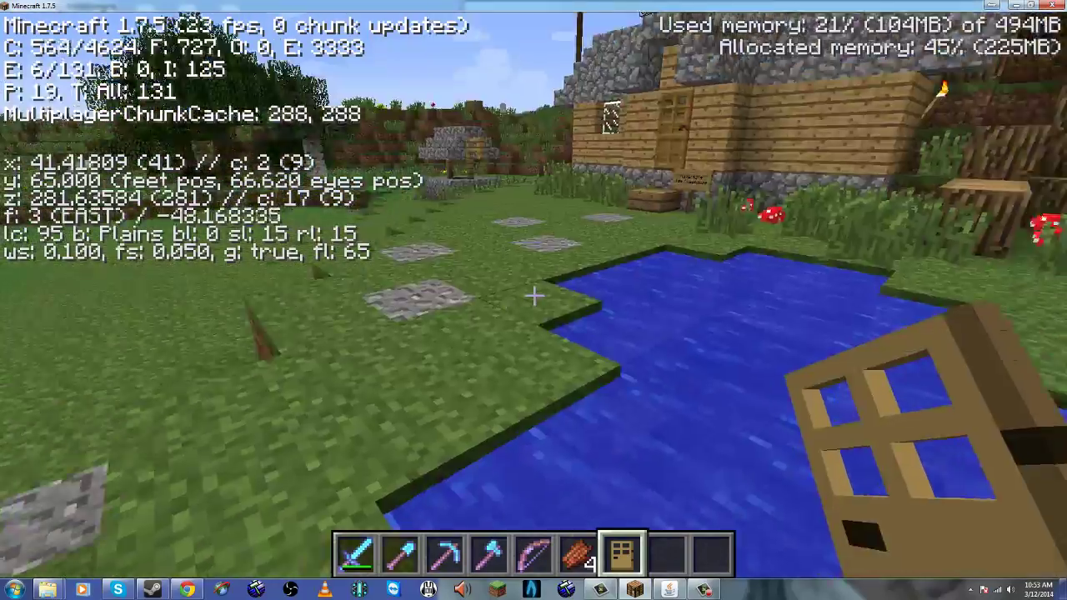
{"action": "key", "text": "space"}
{"action": "key", "text": "space"}
{"action": "key", "text": "space"}
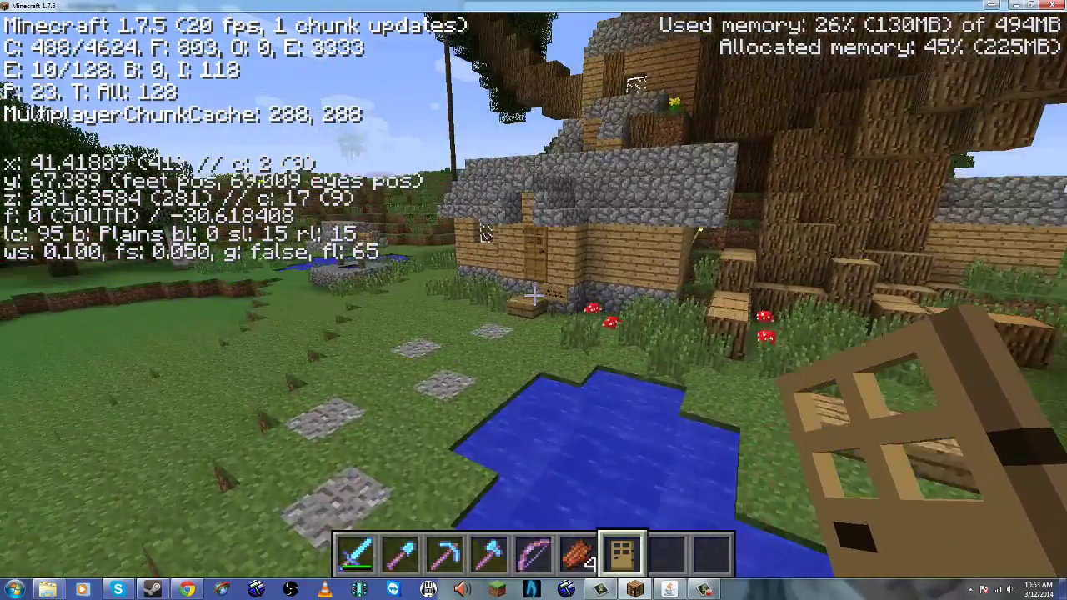
{"action": "key", "text": "shift"}
{"action": "key", "text": "d"}
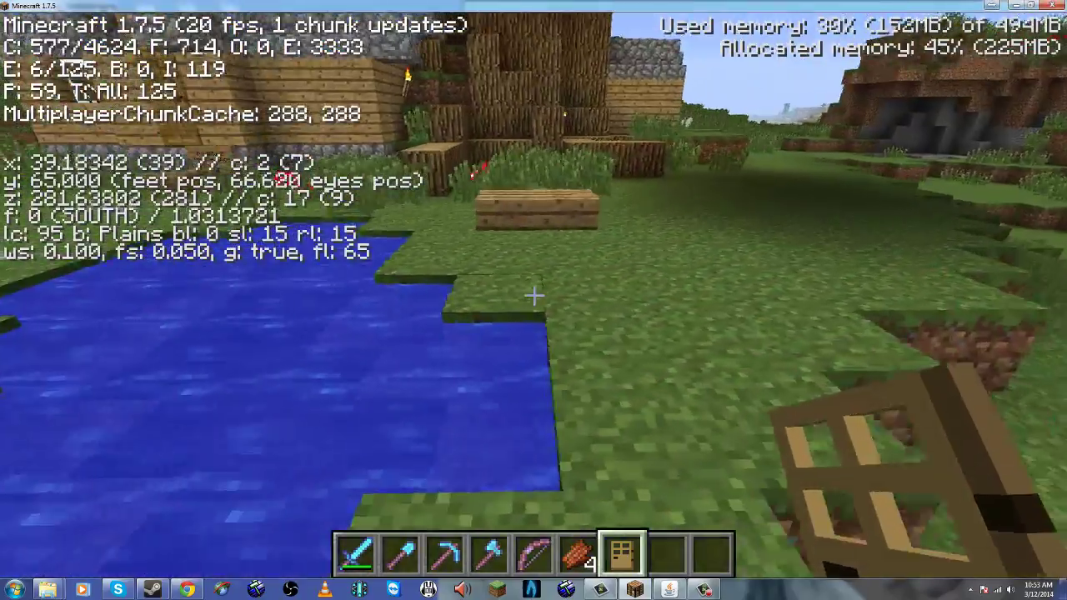
{"action": "key", "text": "space"}
{"action": "key", "text": "w"}
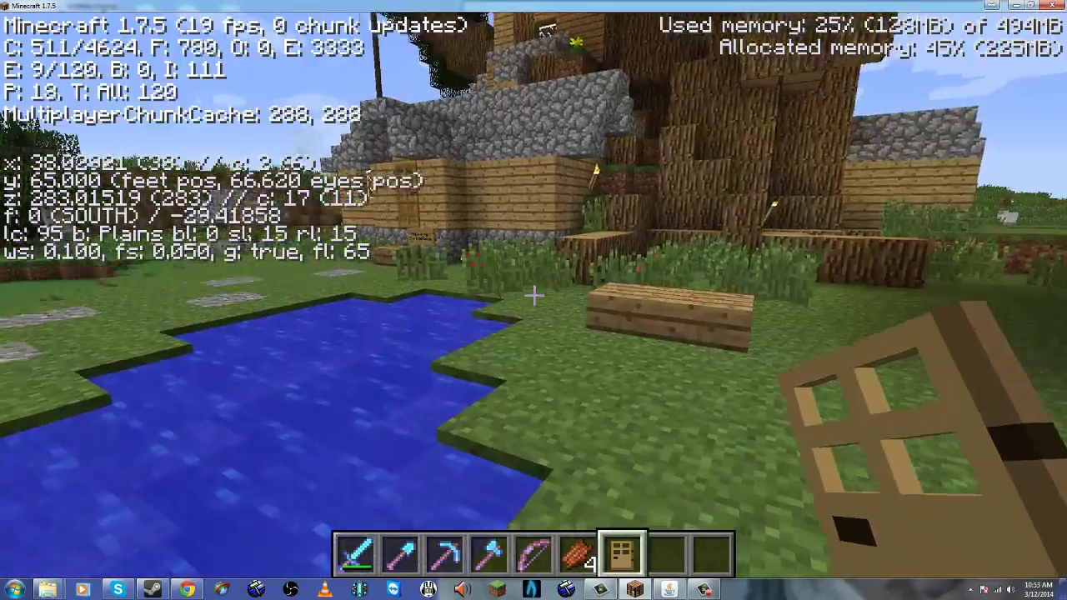
Fly up from the house past the treetops toward the boat lookout with the orange and white canopy.
{"action": "key", "text": "w"}
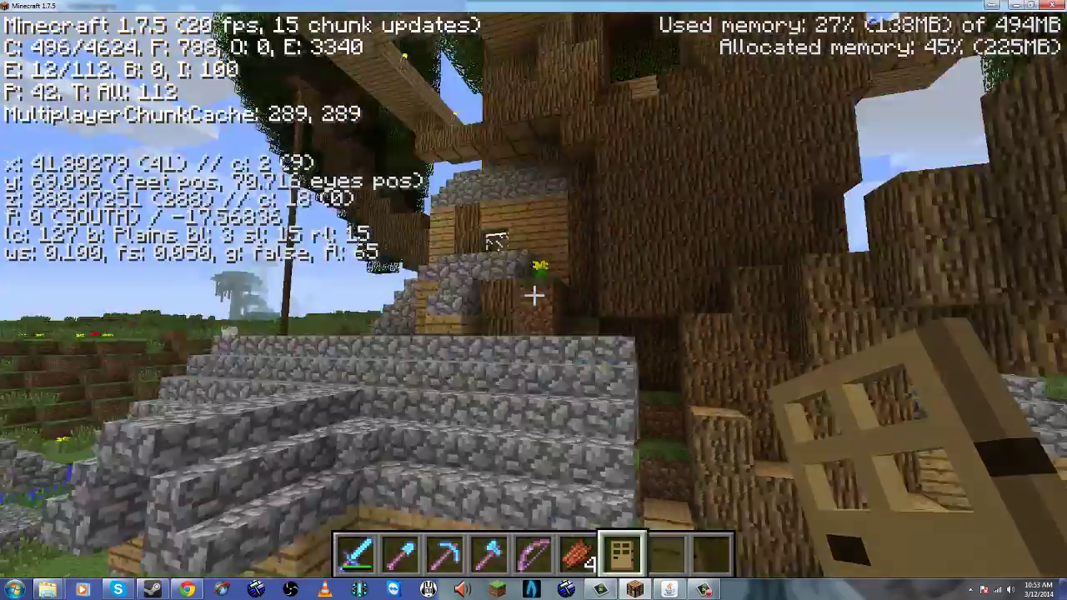
{"action": "key", "text": "space"}
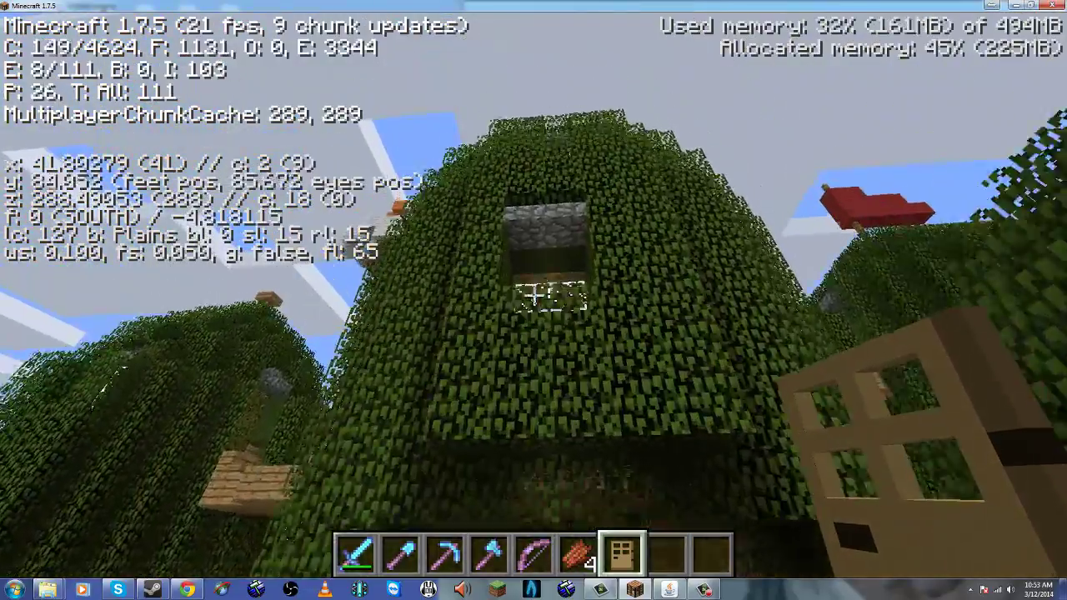
{"action": "key", "text": "w"}
{"action": "key", "text": "space"}
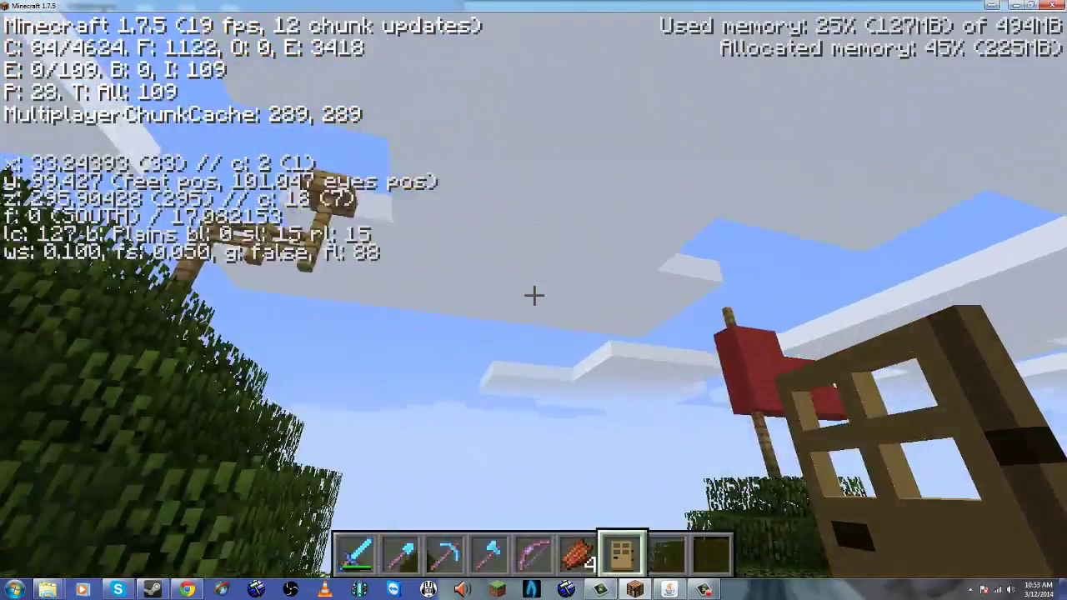
{"action": "key", "text": "space"}
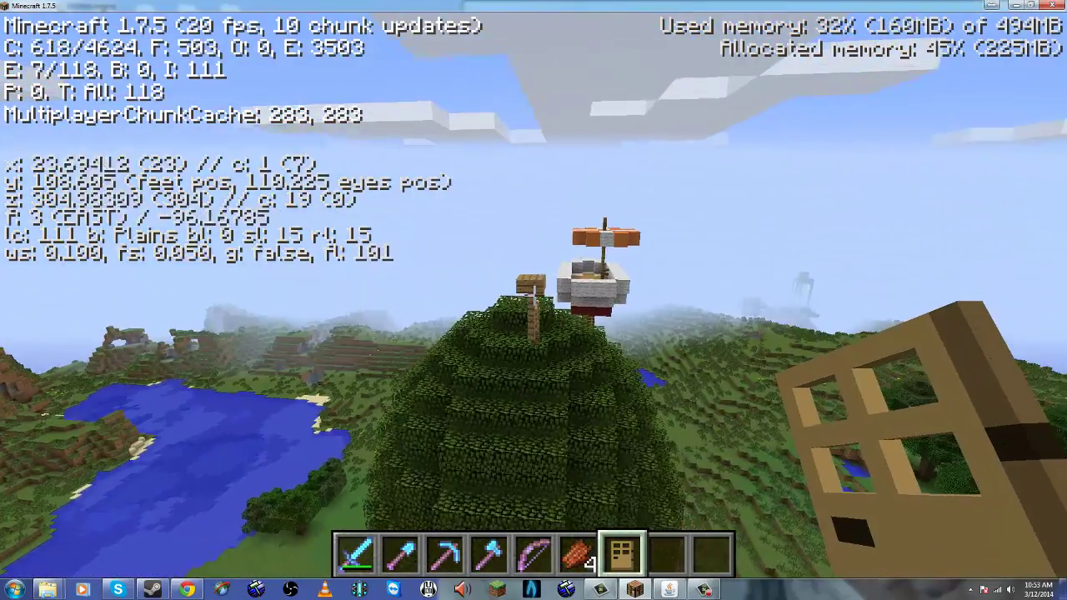
{"action": "key", "text": "w"}
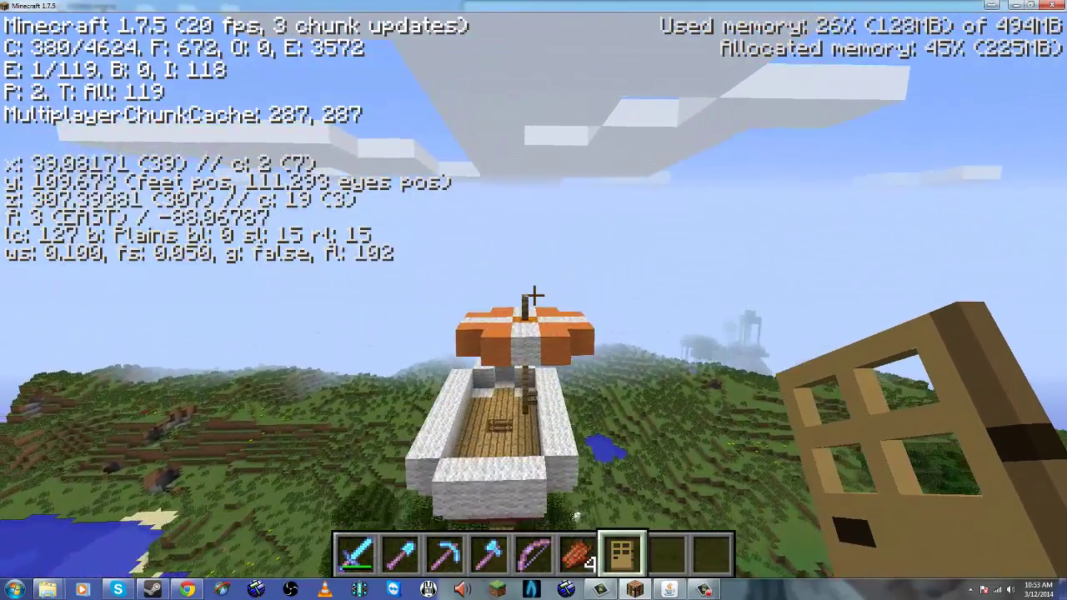
Stand on top of the boat's canopy and read the y-coordinate of the treehouse's highest part.
{"action": "key", "text": "shift"}
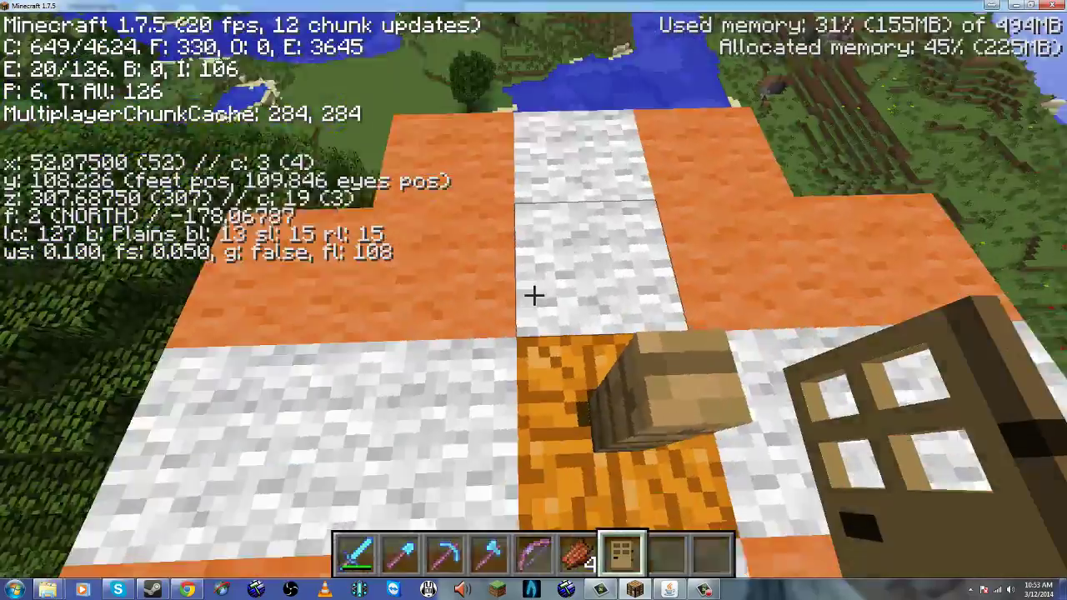
{"action": "key", "text": "space"}
{"action": "key", "text": "space"}
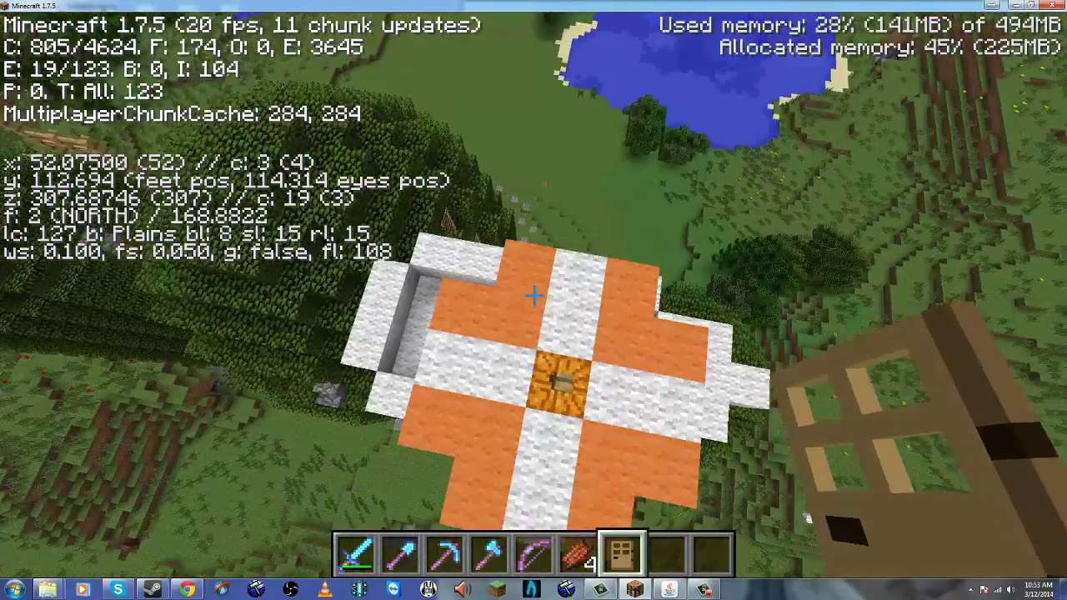
{"action": "key", "text": "shift"}
{"action": "key", "text": "w"}
{"action": "key", "text": "d"}
{"action": "key", "text": "s"}
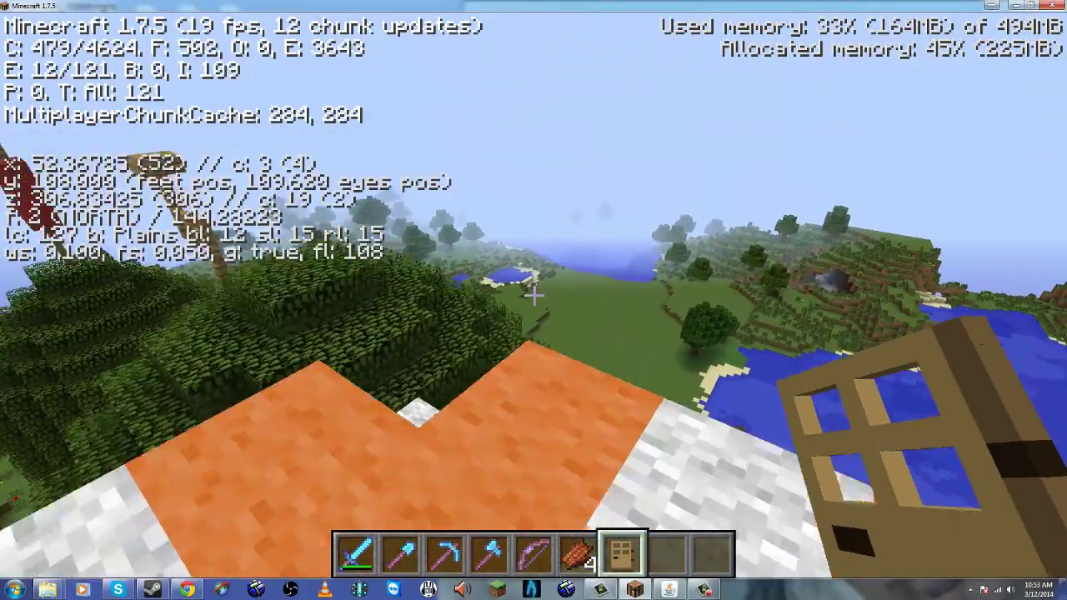
Fly above the main tree and look down on the whole treehouse to judge where its centre lies.
{"action": "key", "text": "space"}
{"action": "key", "text": "a"}
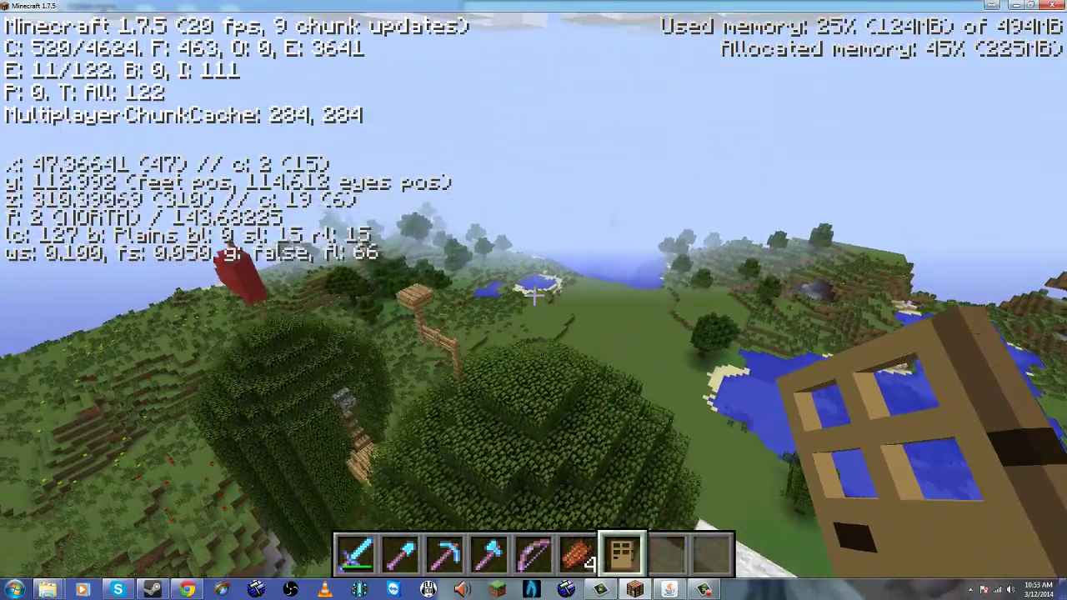
{"action": "key", "text": "s"}
{"action": "key", "text": "shift"}
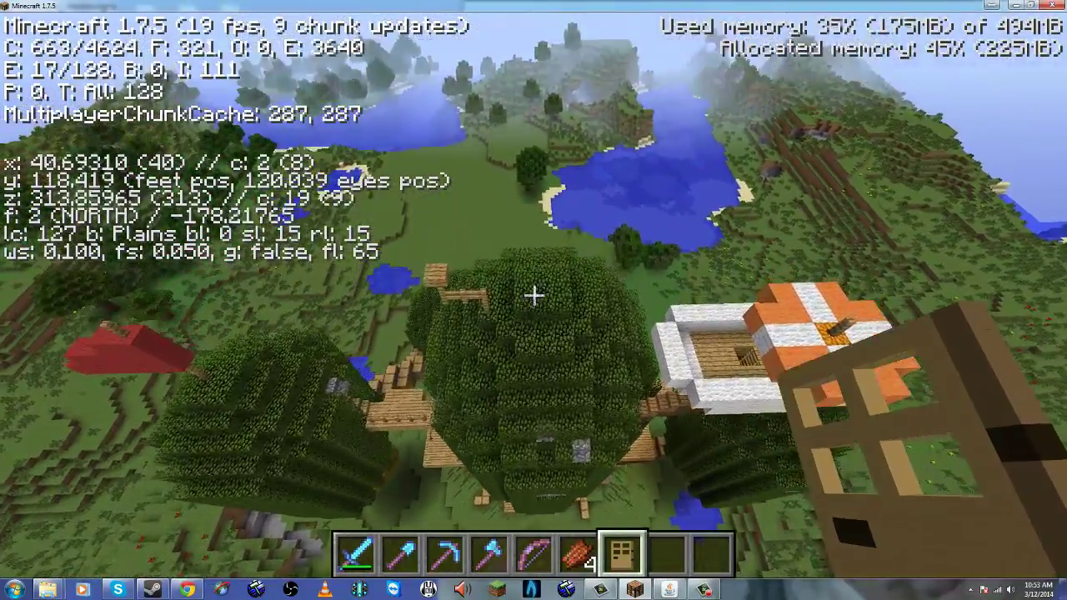
{"action": "key", "text": "w"}
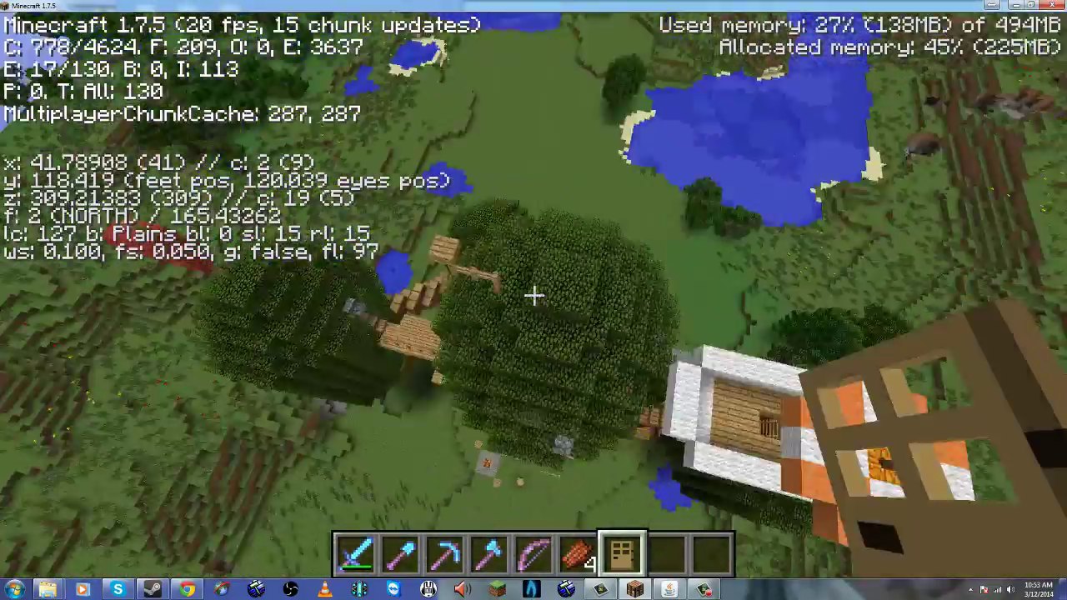
{"action": "key", "text": "w"}
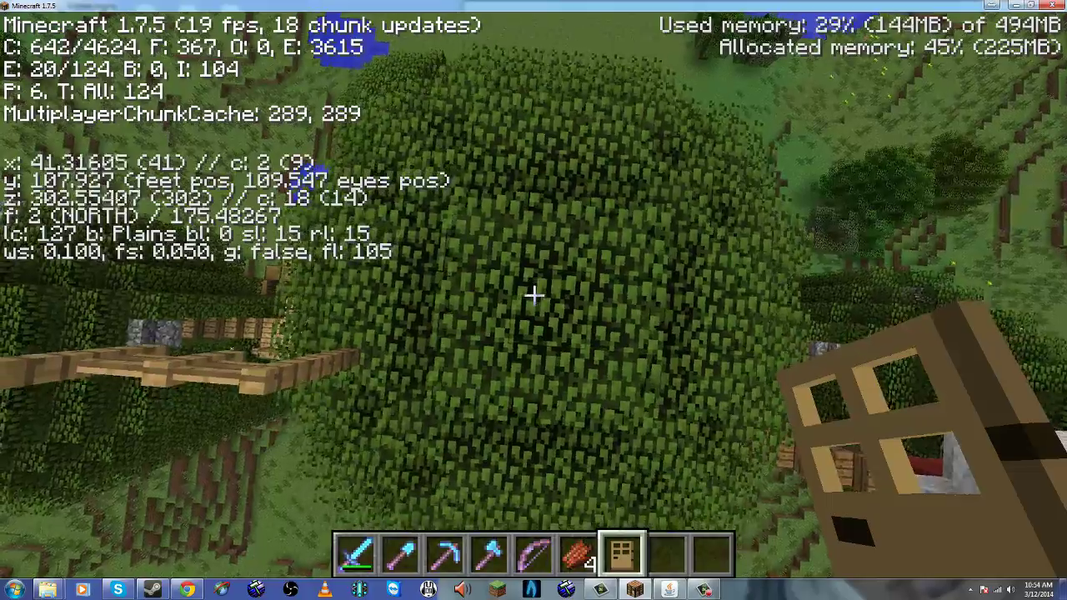
Land at the centre of the main treetop and read the x- and z-coordinates there.
{"action": "key", "text": "space"}
{"action": "key", "text": "space"}
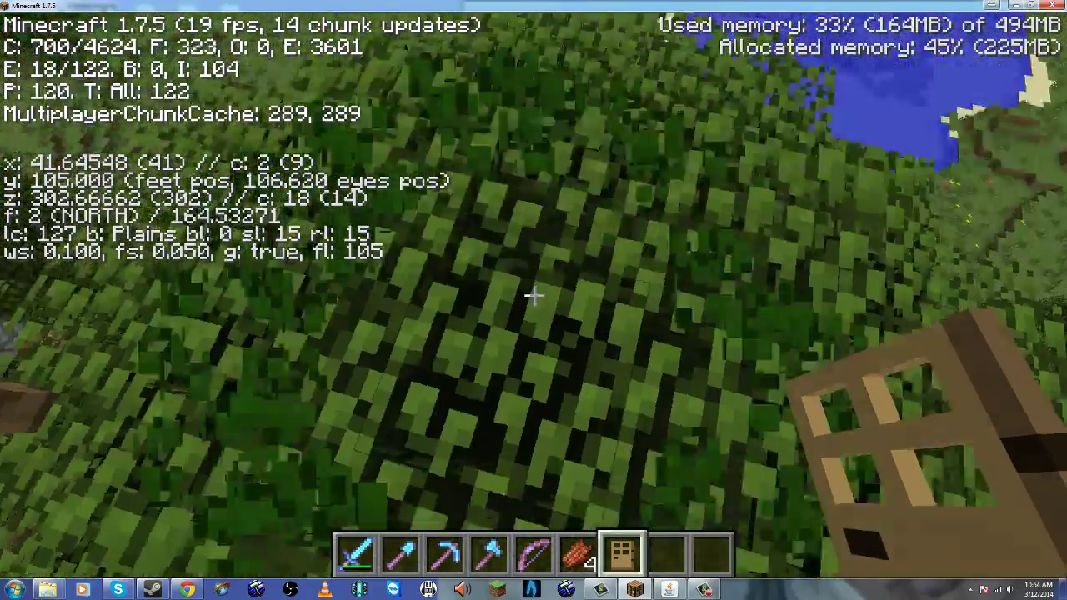
{"action": "key", "text": "w"}
{"action": "key", "text": "a"}
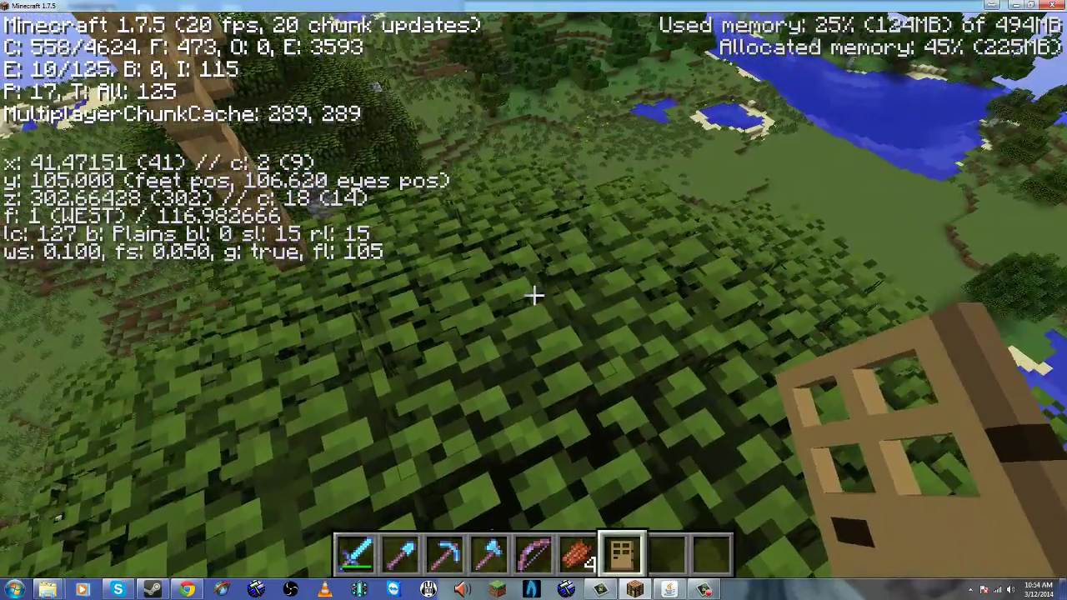
{"action": "key", "text": "s"}
{"action": "key", "text": "a"}
{"action": "key", "text": "a"}
{"action": "key", "text": "d"}
{"action": "key", "text": "w"}
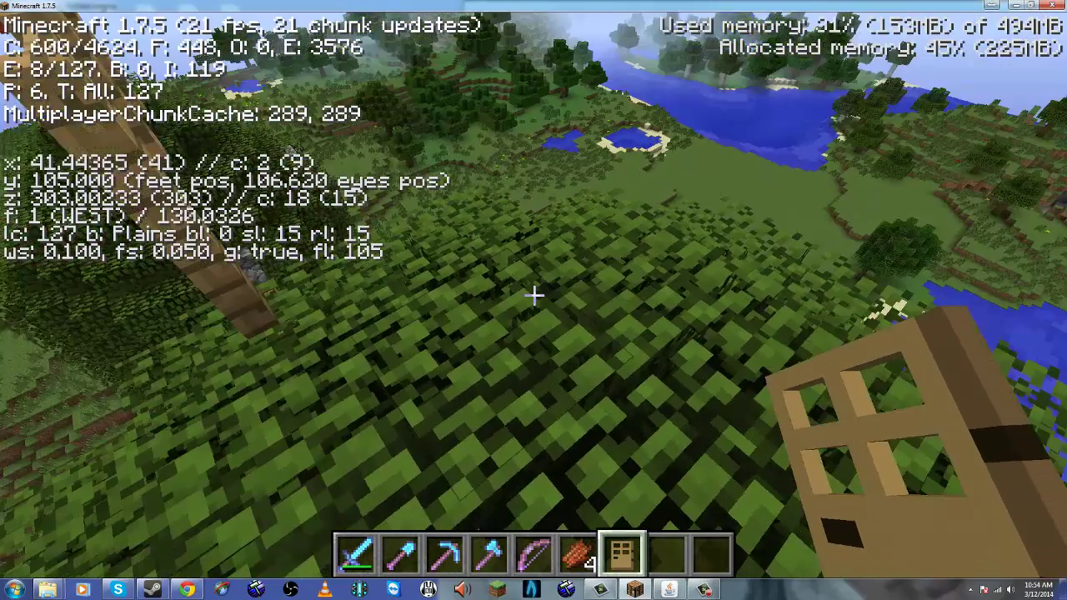
Pause the game and place its window beside the SourceCraft_2.12 folder window without overlap.
{"action": "key", "text": "Escape"}
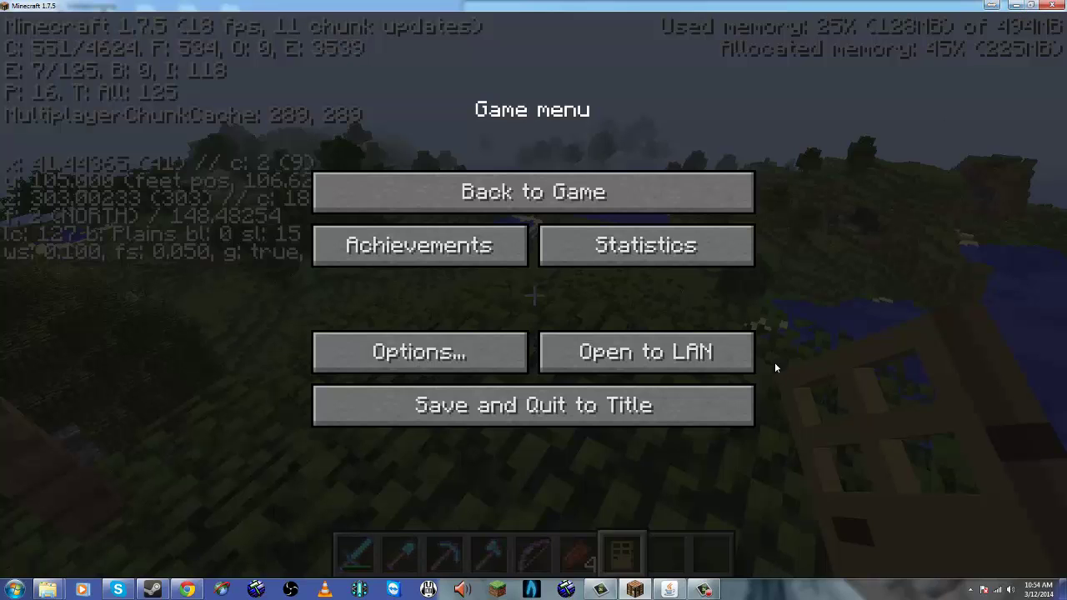
{"action": "left_click", "coordinate": [704, 589]}
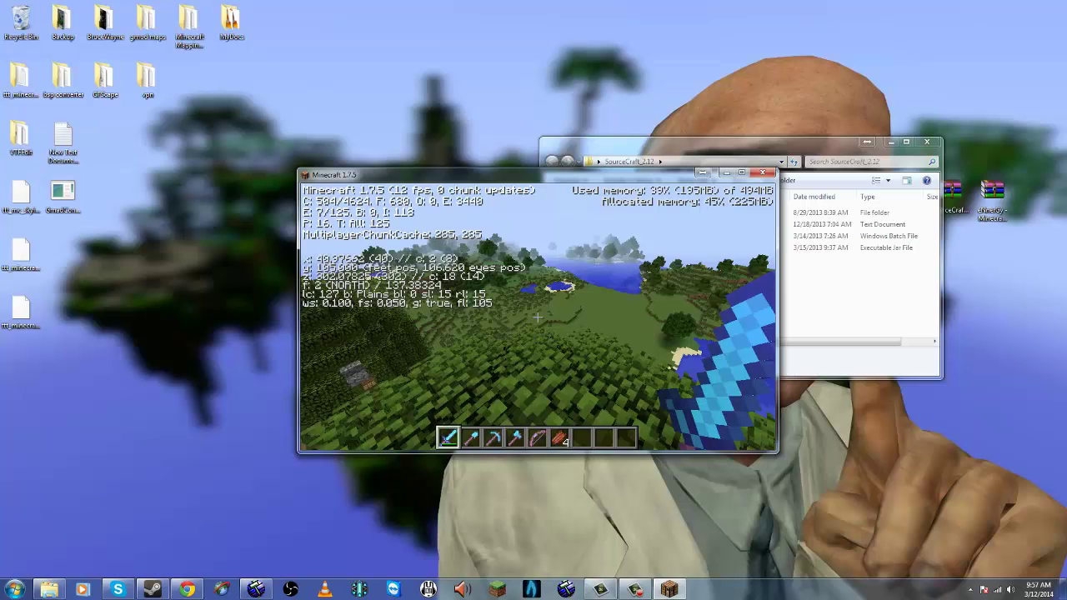
{"action": "key", "text": "alt+Tab"}
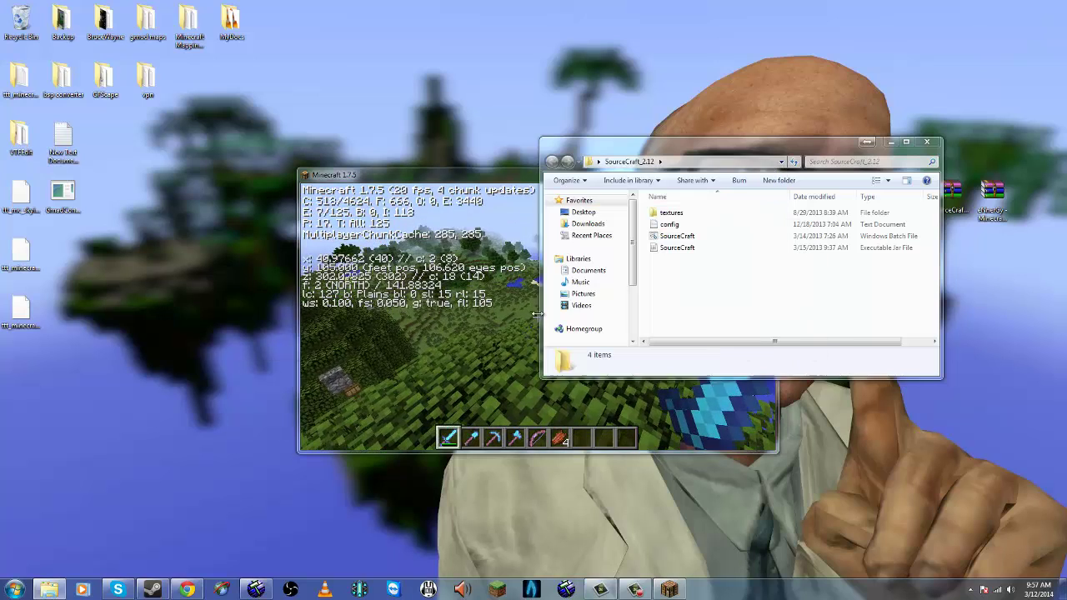
{"action": "mouse_move", "coordinate": [518, 177]}
{"action": "left_mouse_down"}
{"action": "mouse_move", "coordinate": [325, 179]}
{"action": "mouse_move", "coordinate": [249, 157]}
{"action": "left_mouse_up"}
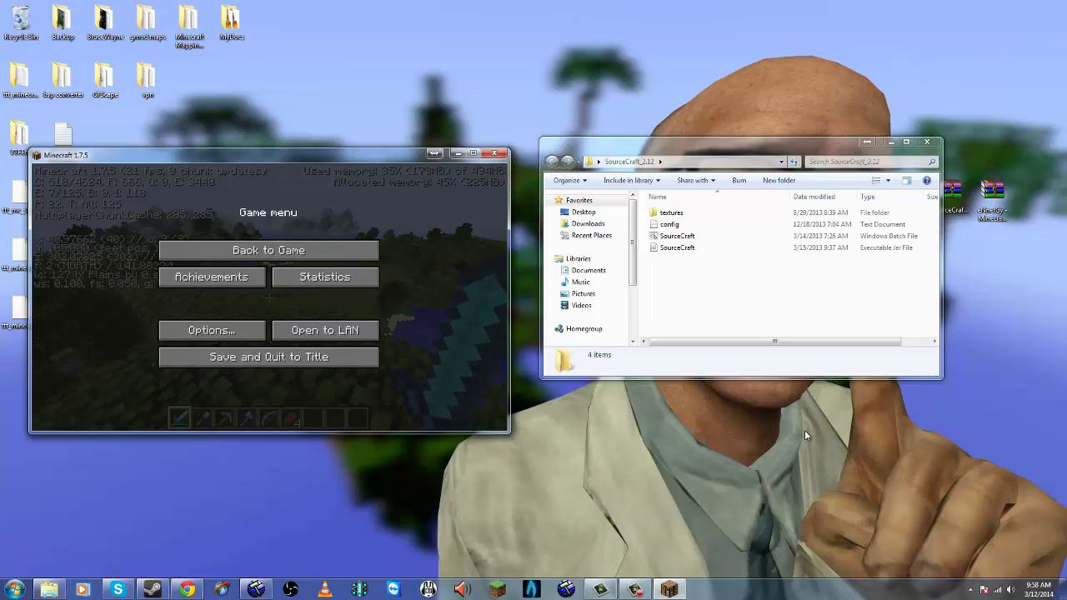
Launch the SourceCraft executable jar, apply the Minecraft and Steam paths, and open the Place Editor for a new place.
{"action": "left_click", "coordinate": [697, 249]}
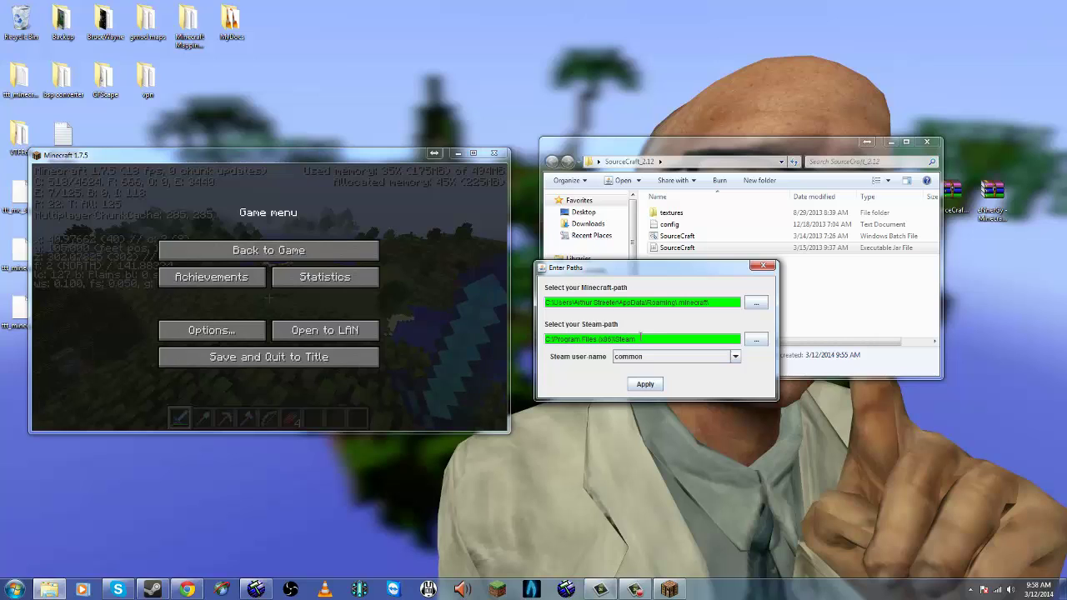
{"action": "left_click", "coordinate": [646, 384]}
{"action": "left_click_drag", "start_coordinate": [525, 244], "coordinate": [734, 343]}
{"action": "left_click", "coordinate": [813, 371]}
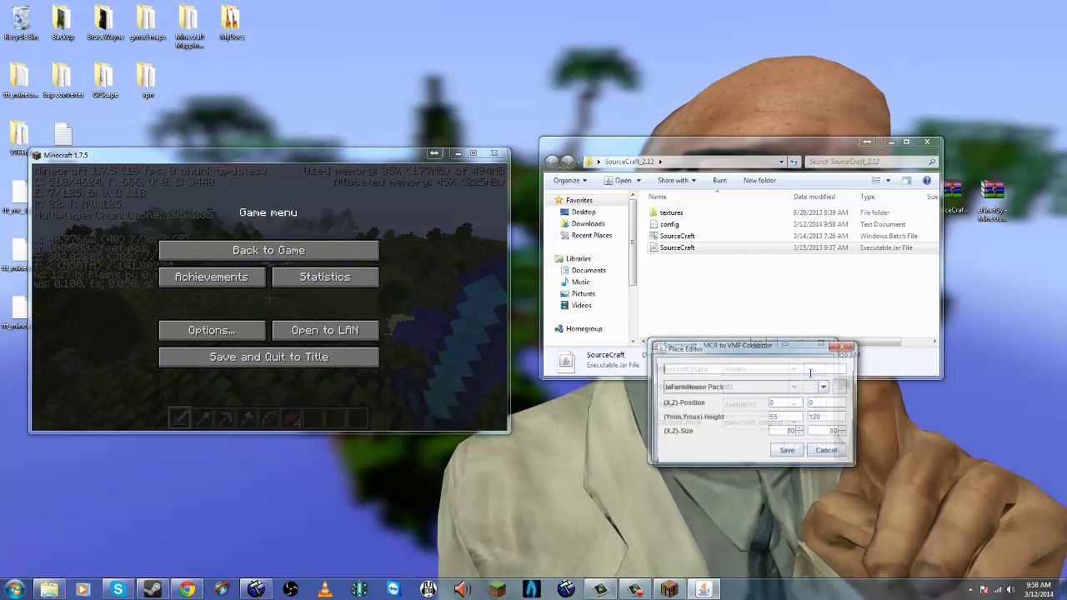
Name the place TestVideo, choose the Adventure time treehouse world and set its X,Z position to 40, 302.
{"action": "left_click_drag", "start_coordinate": [799, 354], "coordinate": [753, 315]}
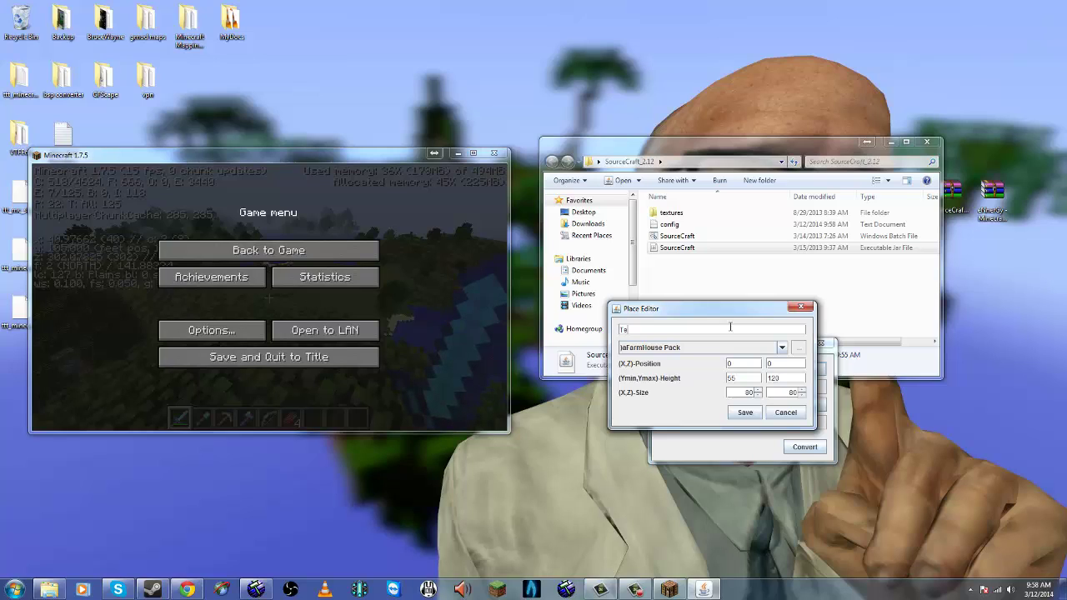
{"action": "left_click", "coordinate": [782, 348]}
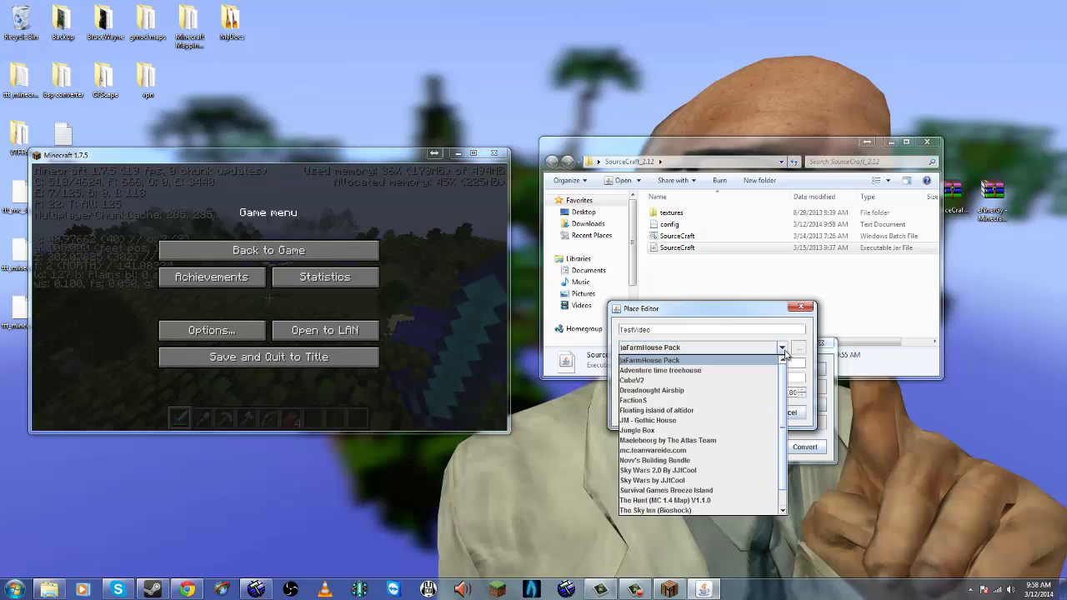
{"action": "left_click", "coordinate": [697, 372]}
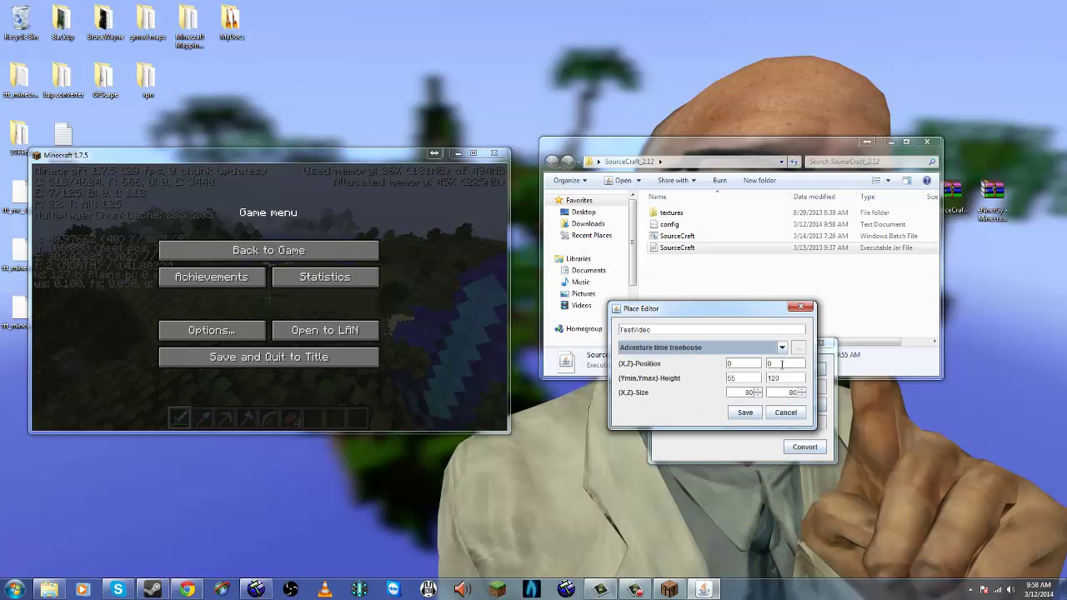
{"action": "key", "text": "Tab"}
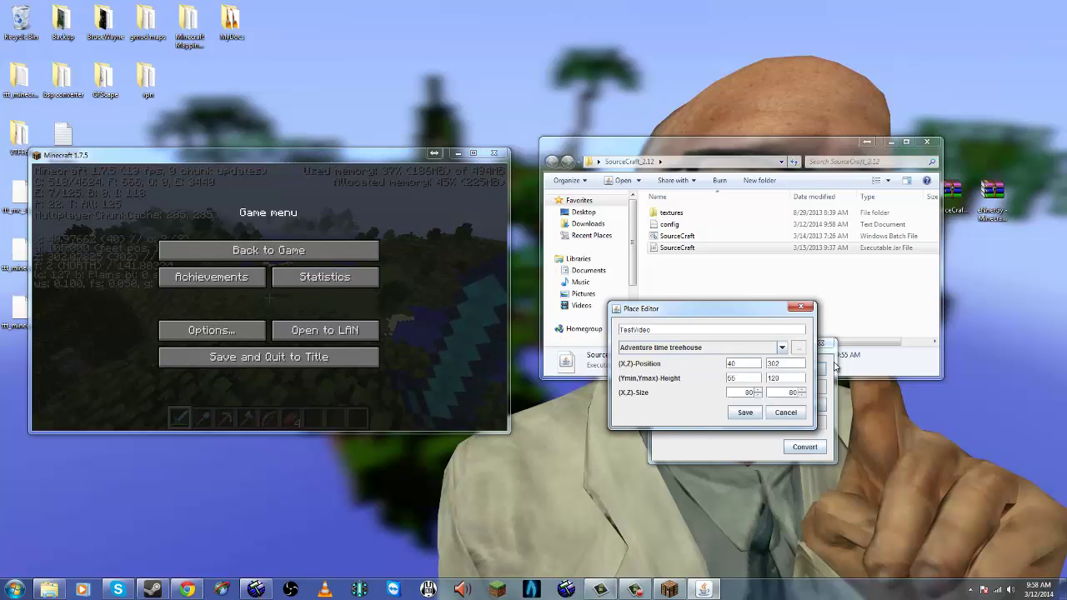
Set the place's minimum height to 62 and its maximum height to 130.
{"action": "double_click", "coordinate": [750, 379]}
{"action": "double_click", "coordinate": [799, 379]}
{"action": "type", "text": "1"}
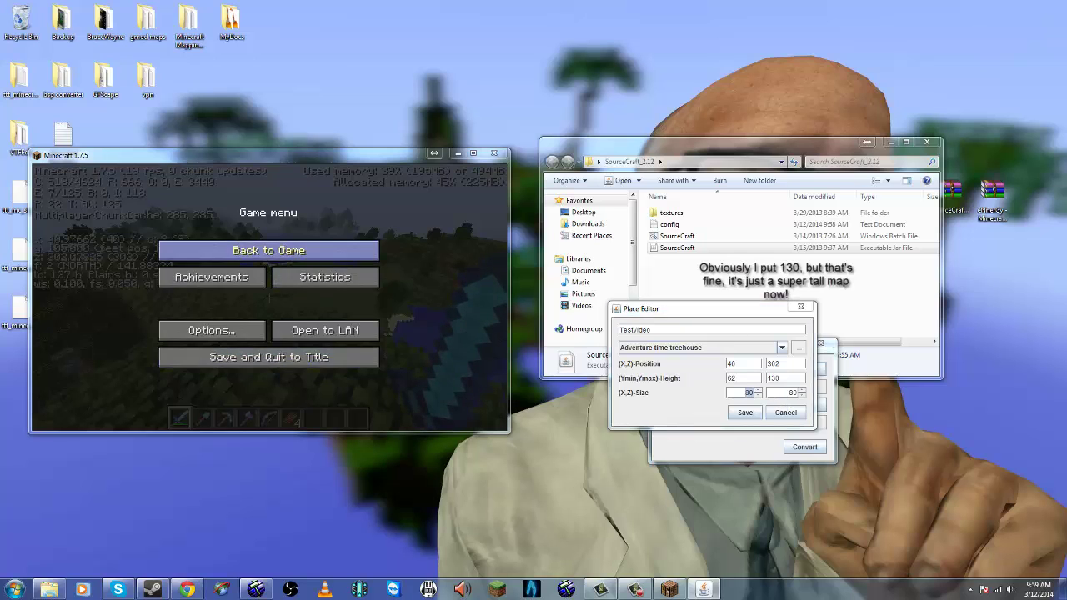
Resume the game, fly around the treehouse to examine its extent along the X and Z axes, and pause again.
{"action": "left_click", "coordinate": [275, 251]}
{"action": "key", "text": "w"}
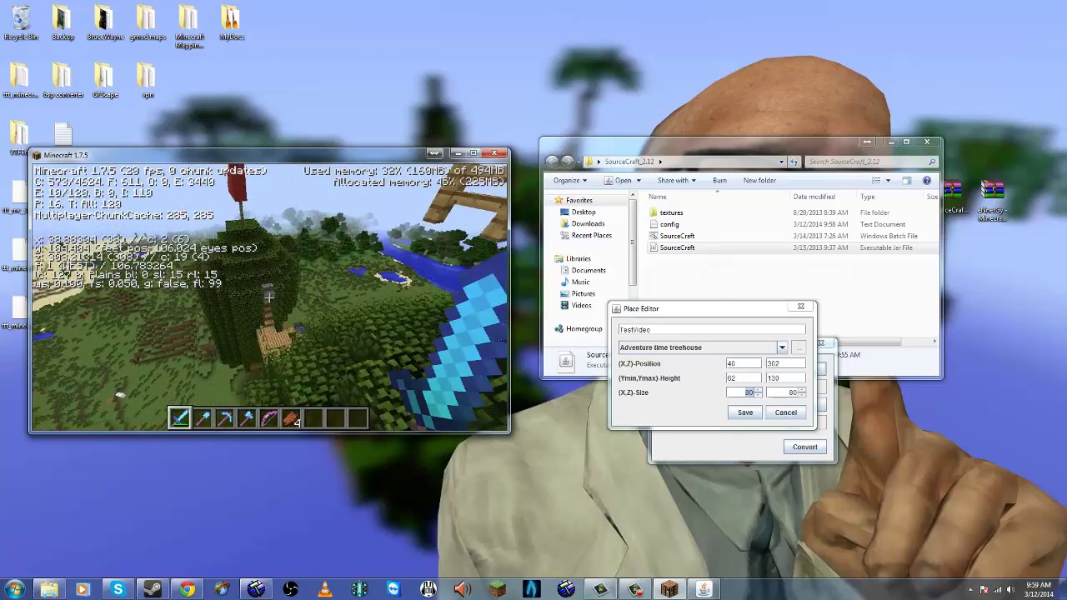
{"action": "key", "text": "w"}
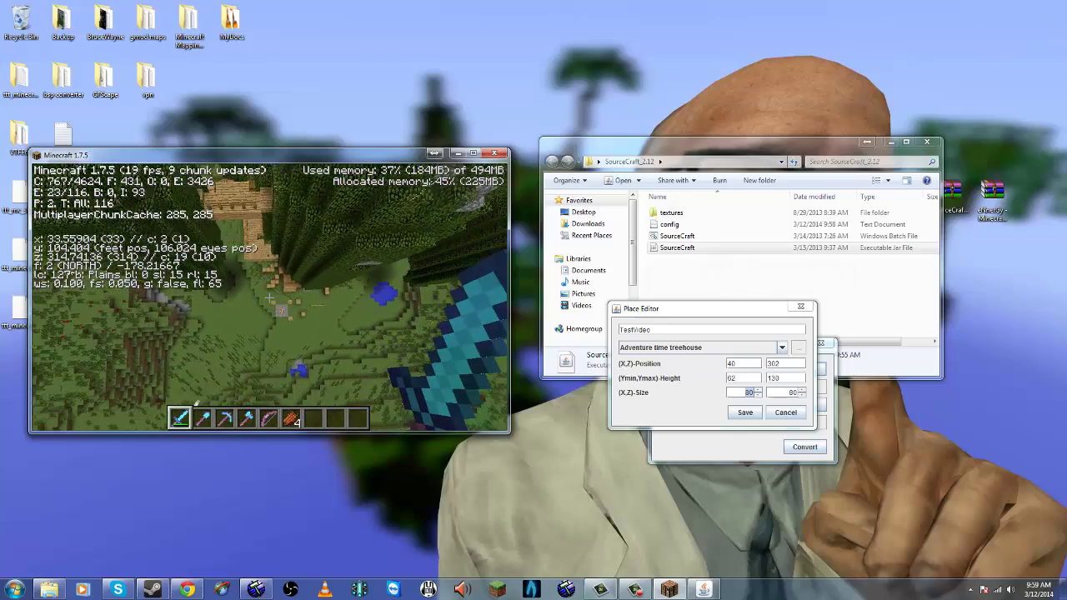
{"action": "key", "text": "a"}
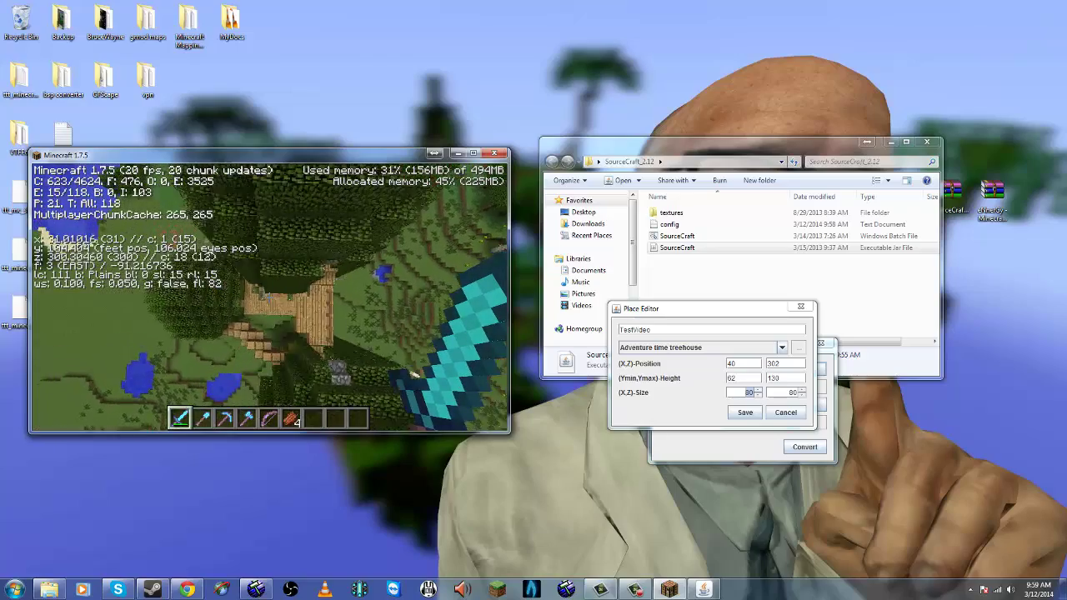
{"action": "key", "text": "d"}
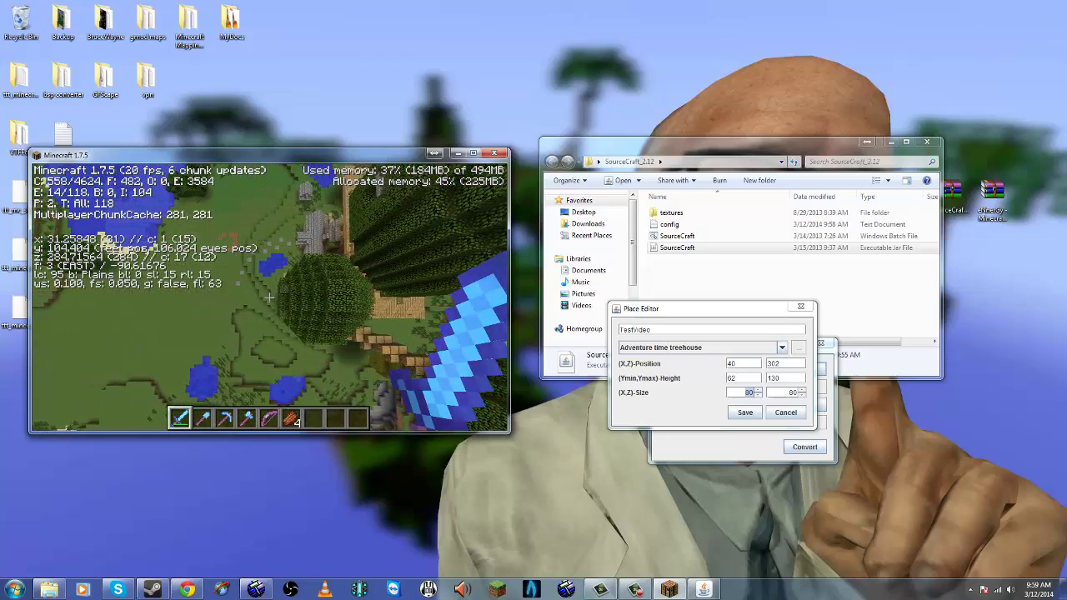
{"action": "key", "text": "d"}
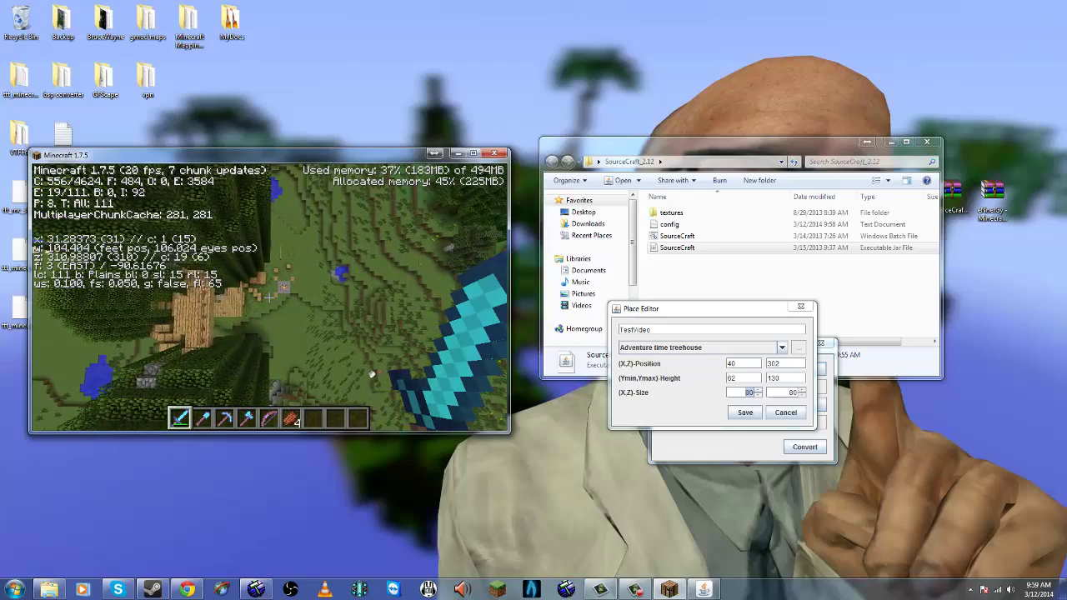
{"action": "key", "text": "a"}
{"action": "key", "text": "a"}
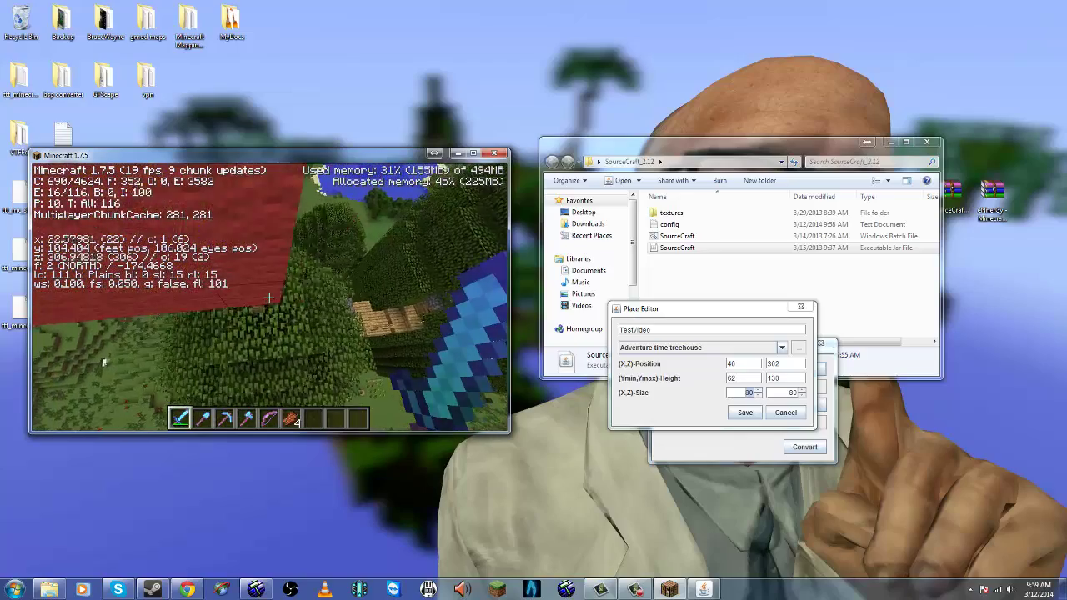
{"action": "key", "text": "d"}
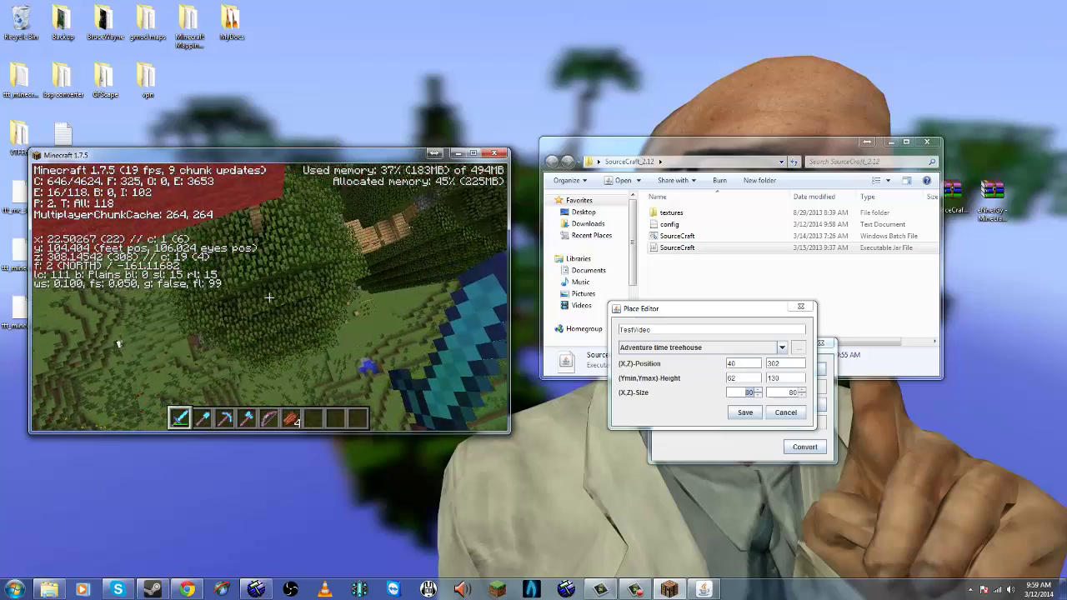
{"action": "key", "text": "d"}
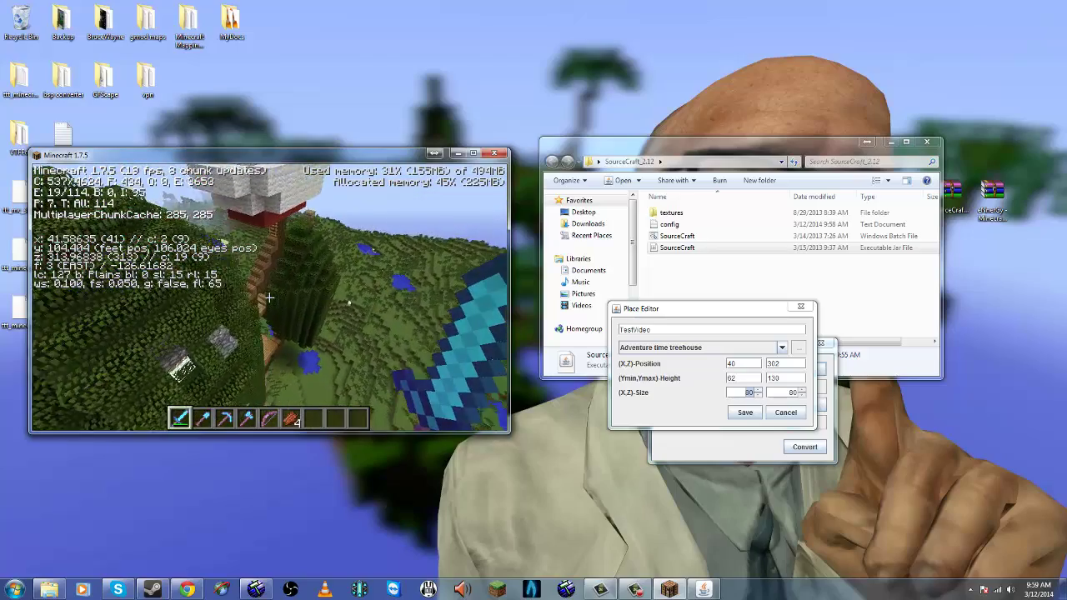
{"action": "key", "text": "d"}
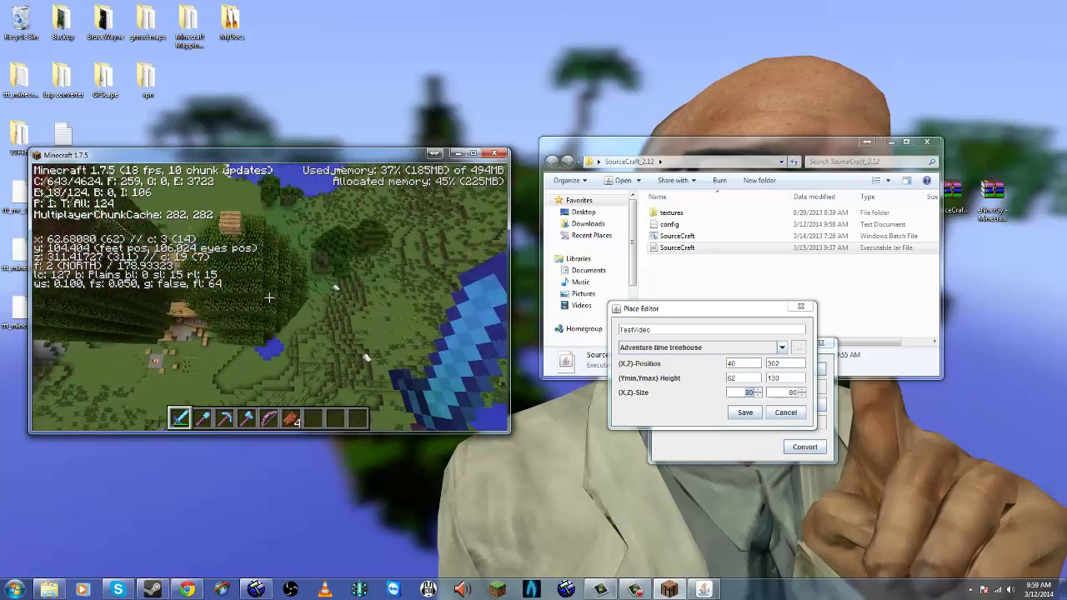
{"action": "key", "text": "a"}
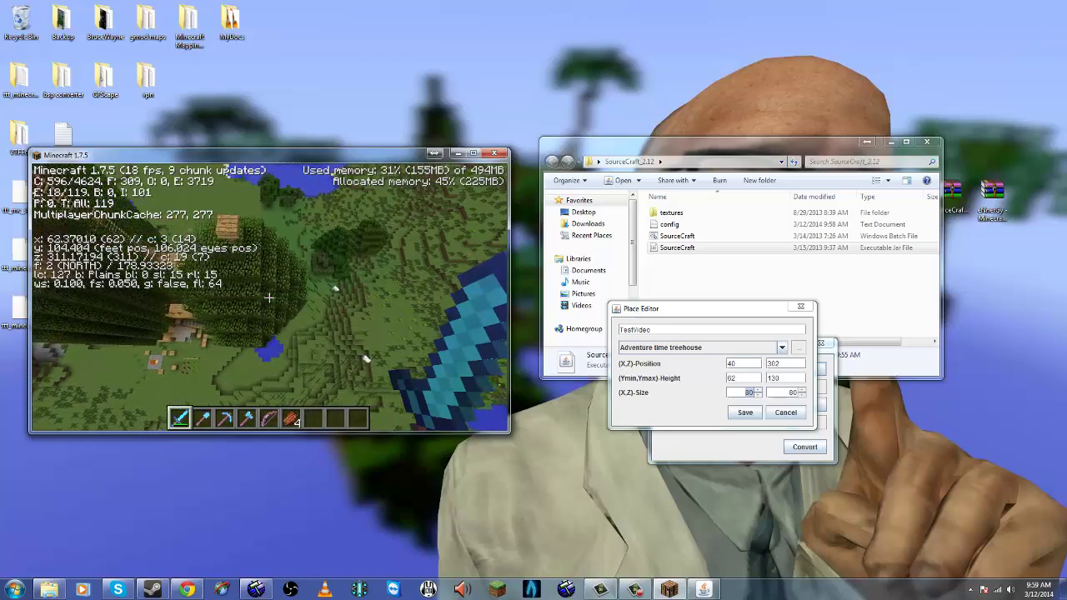
{"action": "key", "text": "a"}
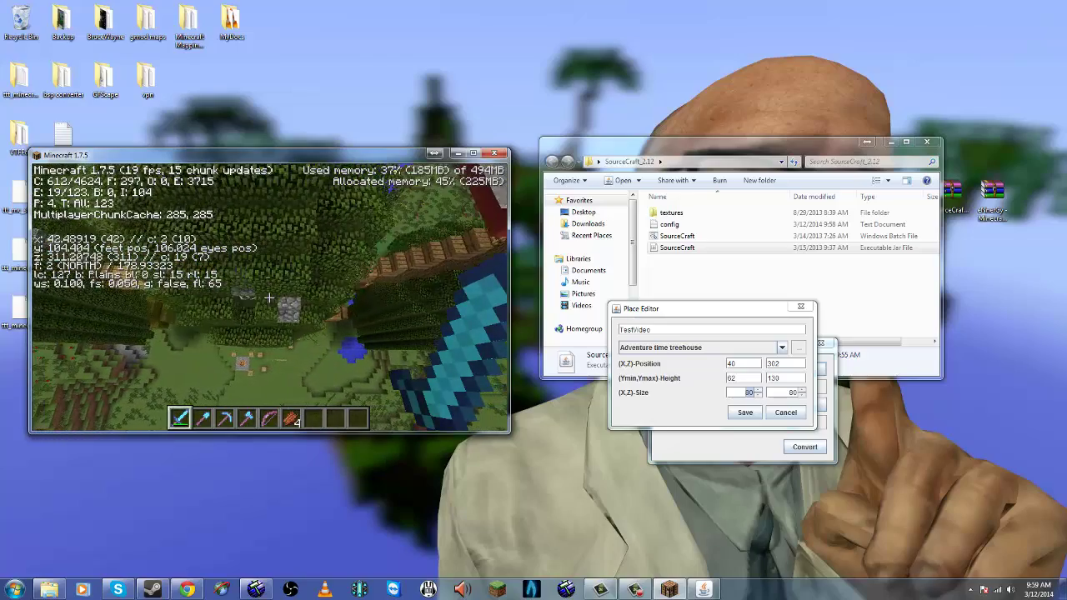
{"action": "key", "text": "a"}
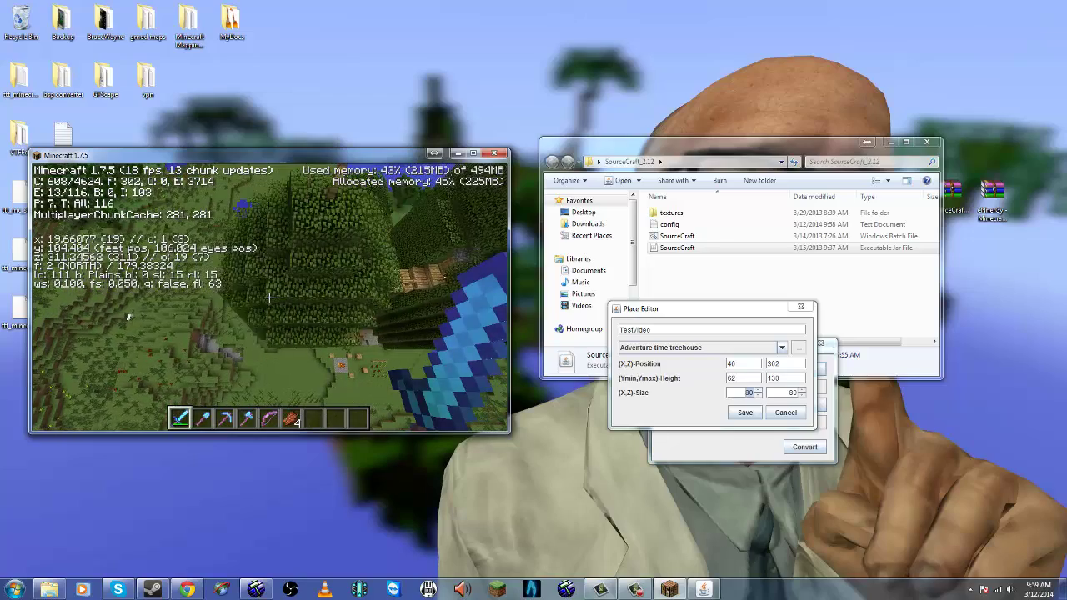
{"action": "key", "text": "a"}
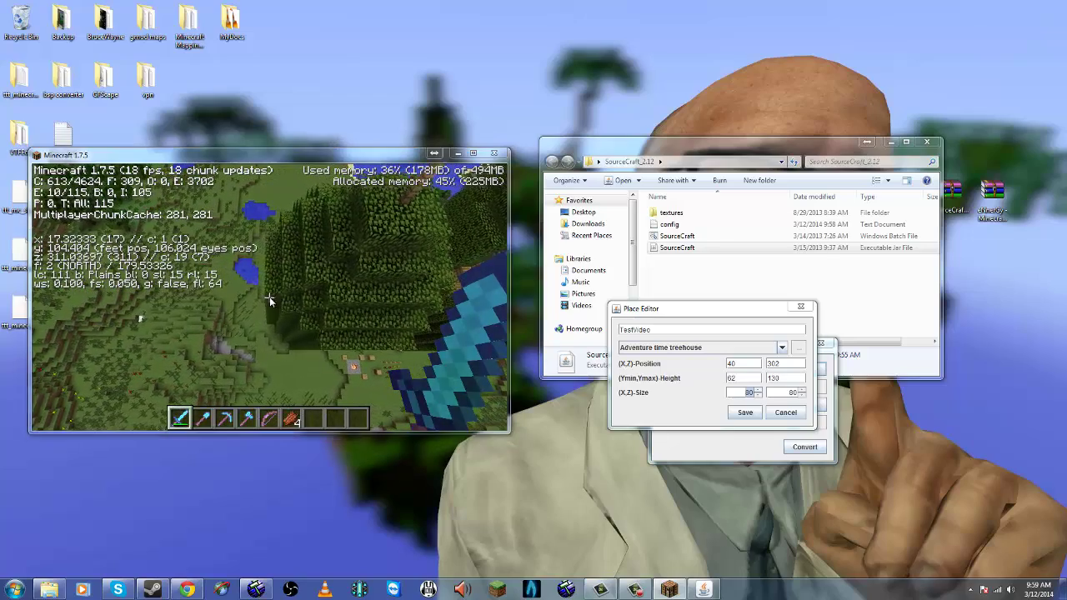
{"action": "key", "text": "Escape"}
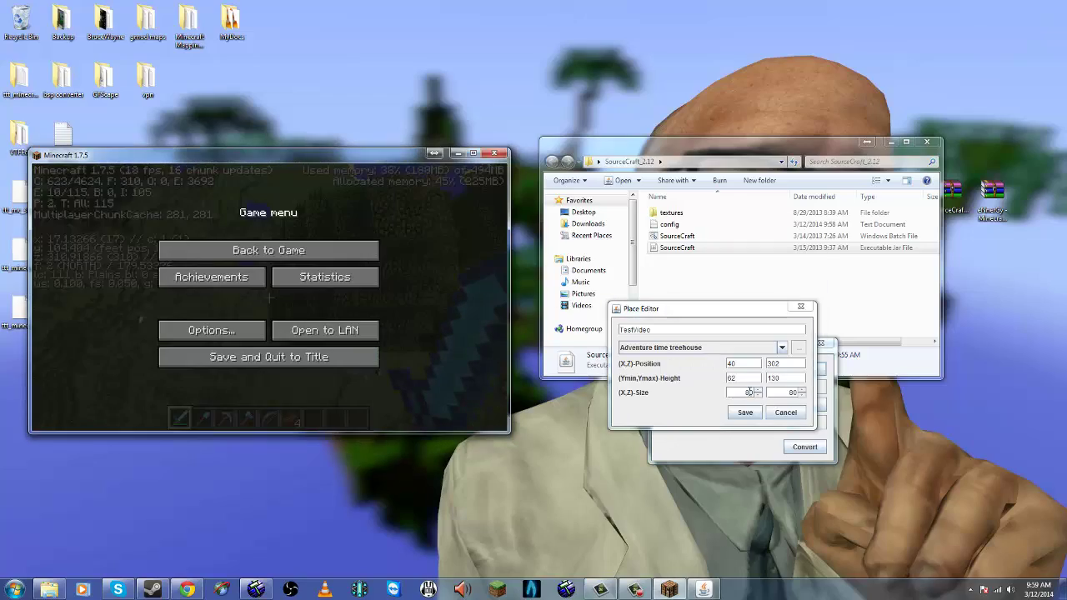
Set the place's X,Z size to 55 and 120 and save the place.
{"action": "left_click", "coordinate": [749, 392]}
{"action": "left_click_drag", "start_coordinate": [749, 393], "coordinate": [766, 396]}
{"action": "type", "text": "50"}
{"action": "type", "text": "55"}
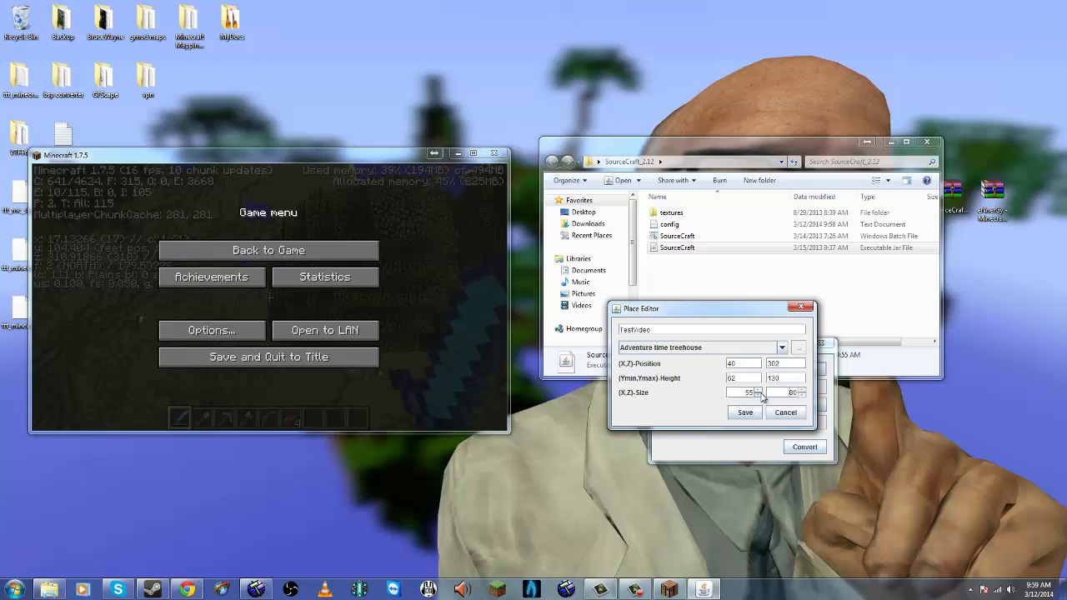
{"action": "left_click_drag", "start_coordinate": [745, 393], "coordinate": [765, 397]}
{"action": "type", "text": "80"}
{"action": "left_click", "coordinate": [739, 396]}
{"action": "type", "text": "55"}
{"action": "left_click_drag", "start_coordinate": [788, 393], "coordinate": [811, 394]}
{"action": "type", "text": "120"}
{"action": "left_click", "coordinate": [755, 415]}
Reopen the TestVideo place for editing, set its X,Z size to 80 by 80, and save it.
{"action": "left_click", "coordinate": [817, 370]}
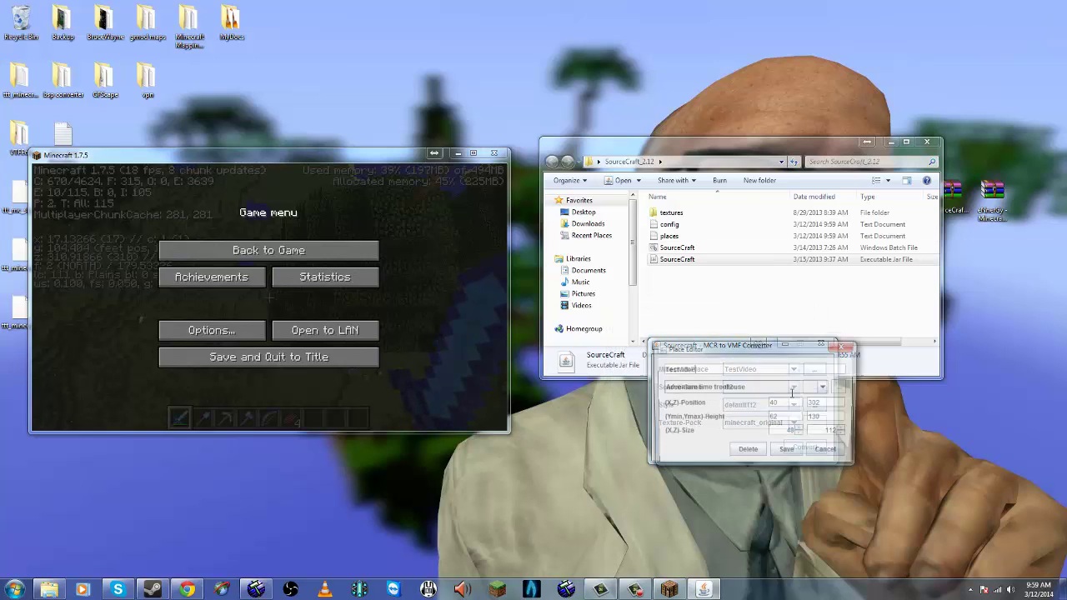
{"action": "left_click", "coordinate": [790, 432]}
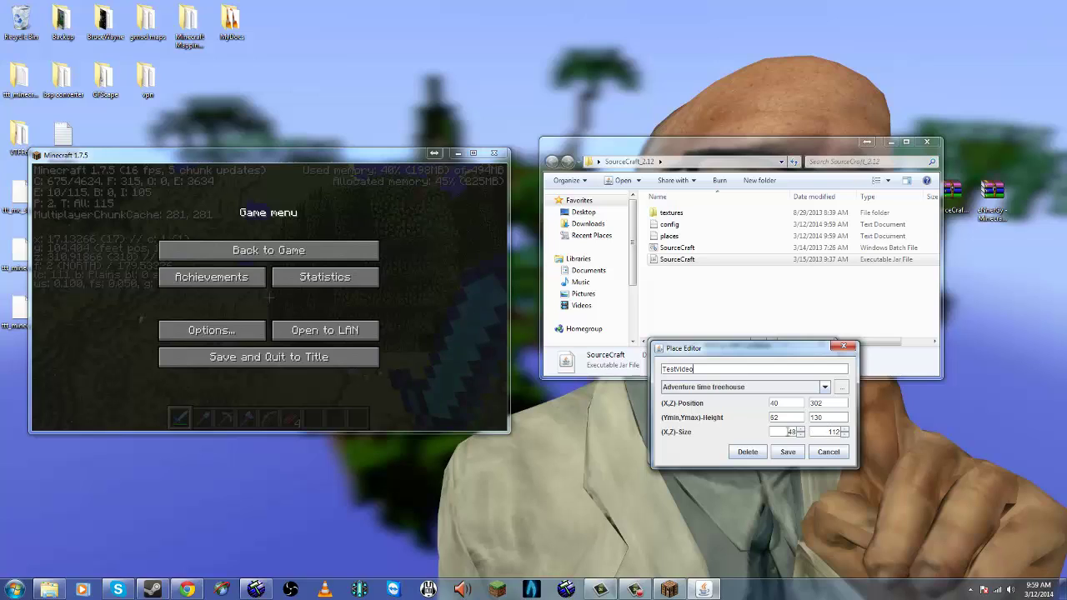
{"action": "type", "text": "0"}
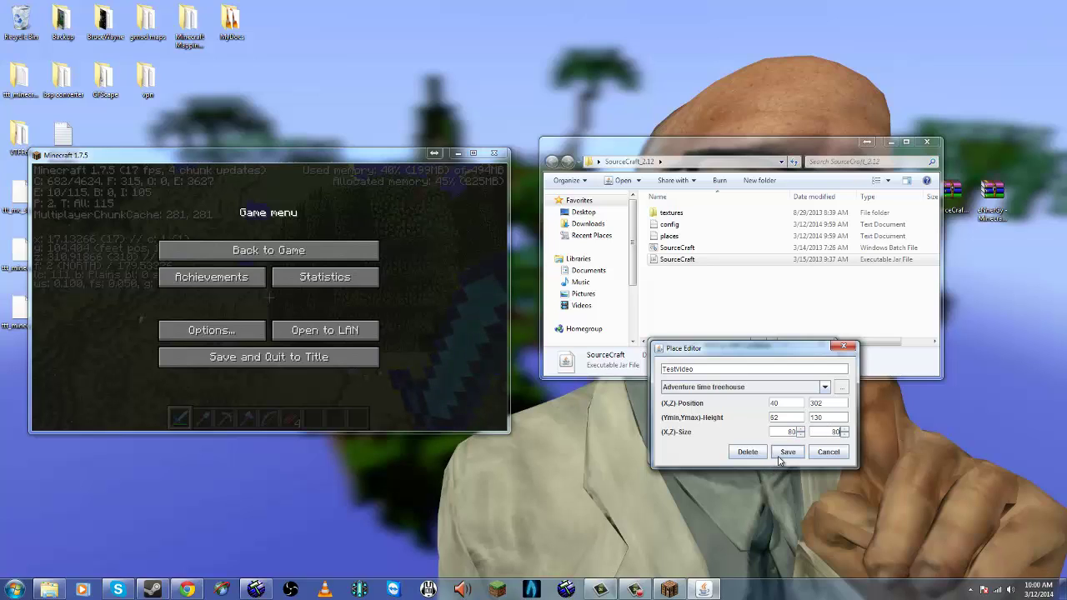
{"action": "left_click", "coordinate": [784, 453]}
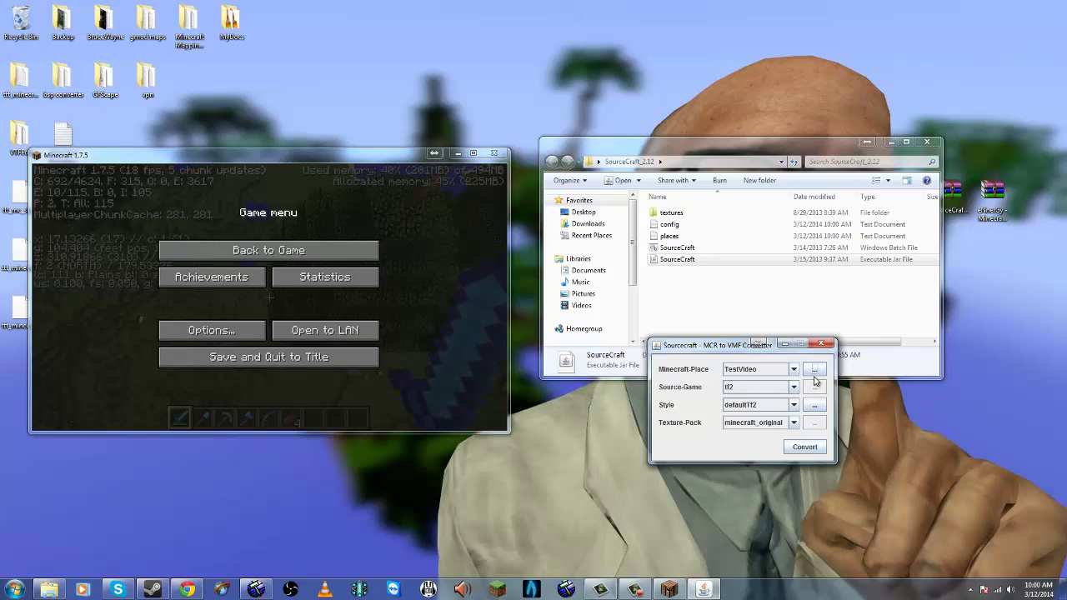
{"action": "left_click", "coordinate": [814, 370]}
{"action": "left_click", "coordinate": [782, 455]}
Choose gmod as the source game, defaultGmod as the style and minecraft_original as the texture pack.
{"action": "left_click", "coordinate": [794, 387]}
{"action": "left_click", "coordinate": [789, 419]}
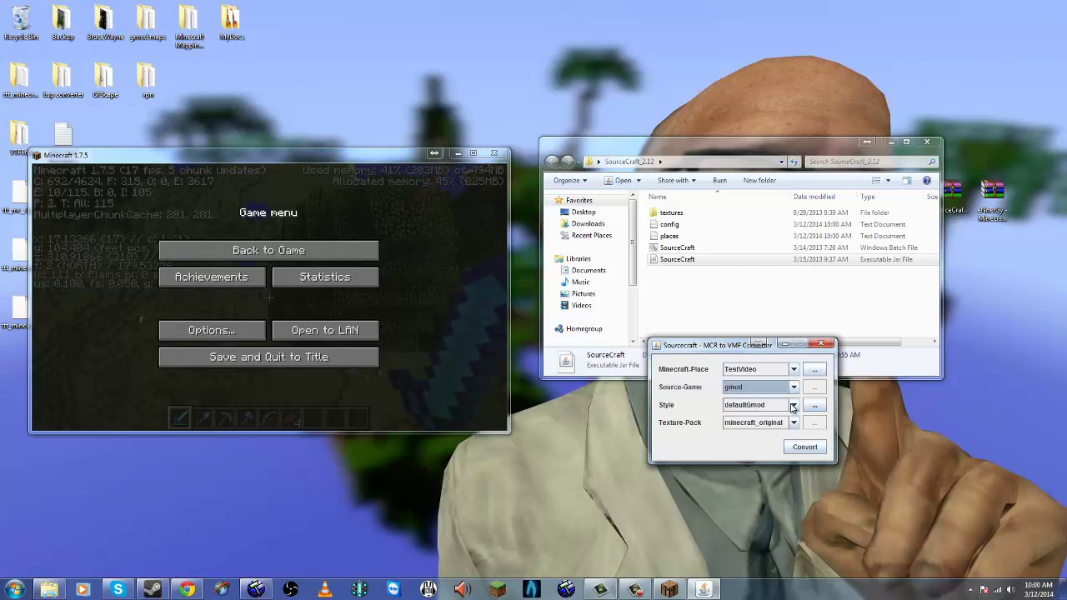
{"action": "left_click", "coordinate": [795, 406]}
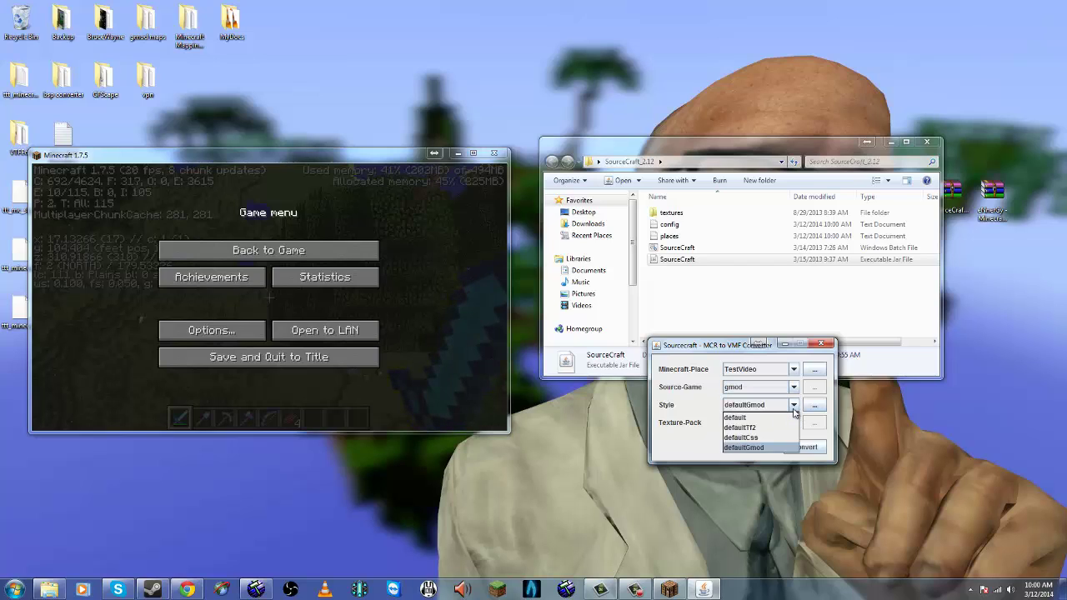
{"action": "left_click", "coordinate": [789, 447]}
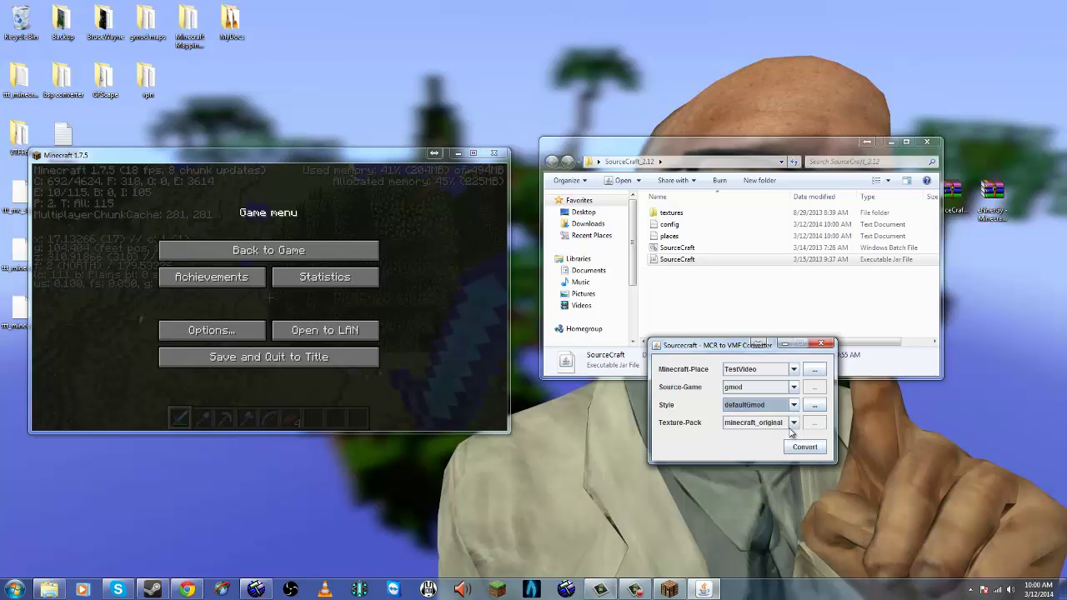
{"action": "left_click", "coordinate": [793, 424]}
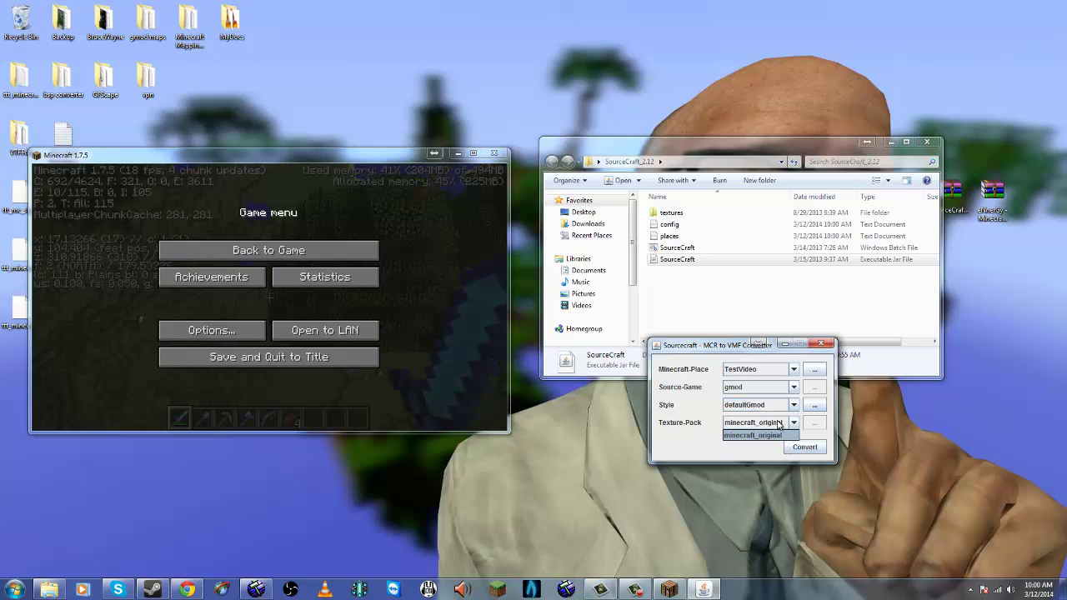
{"action": "left_click", "coordinate": [766, 434]}
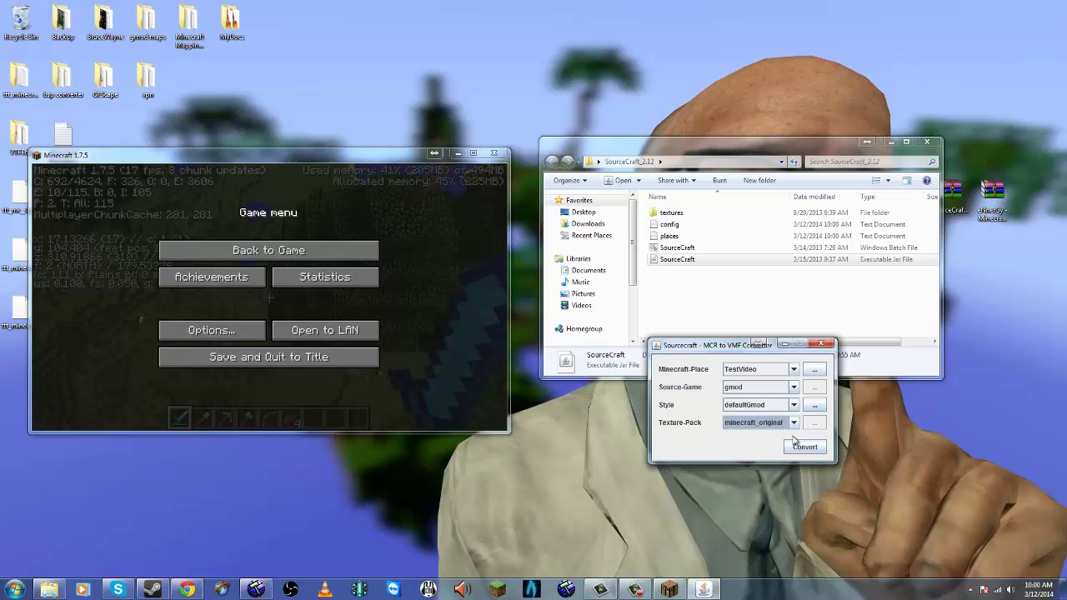
Convert the place and save the output on the Desktop as SourceCraft_2.12.zip.
{"action": "left_click", "coordinate": [803, 448]}
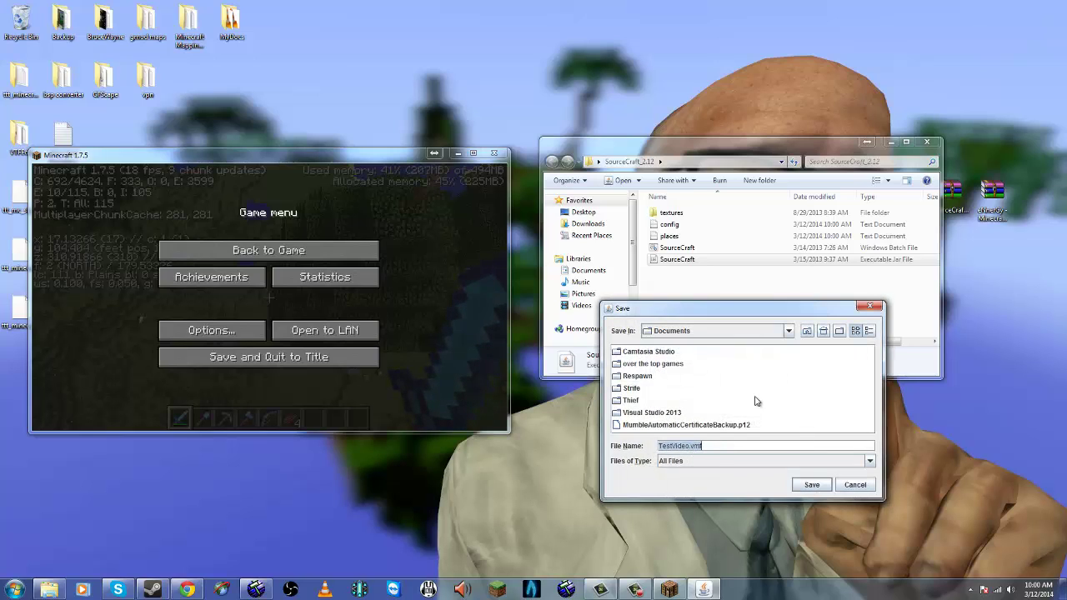
{"action": "left_click_drag", "start_coordinate": [690, 446], "coordinate": [711, 454]}
{"action": "left_click", "coordinate": [811, 332]}
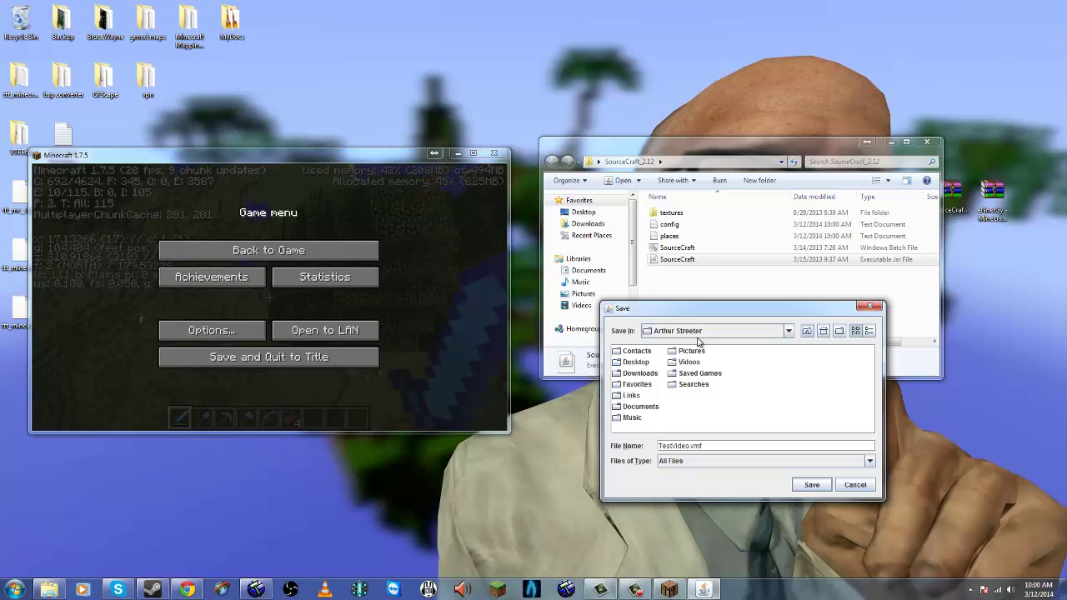
{"action": "left_click", "coordinate": [825, 332]}
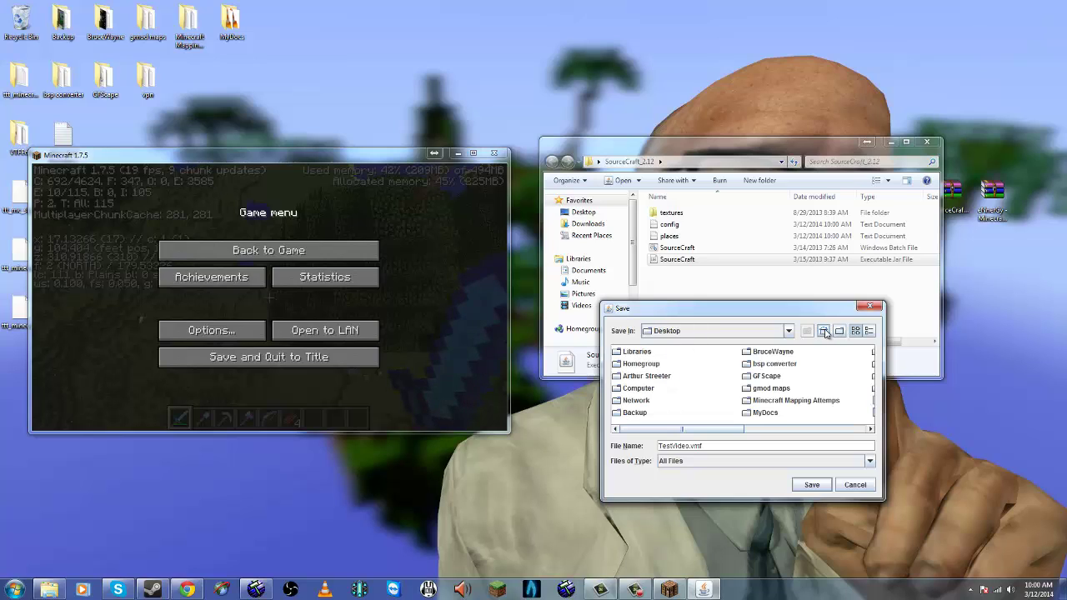
{"action": "left_click", "coordinate": [785, 428]}
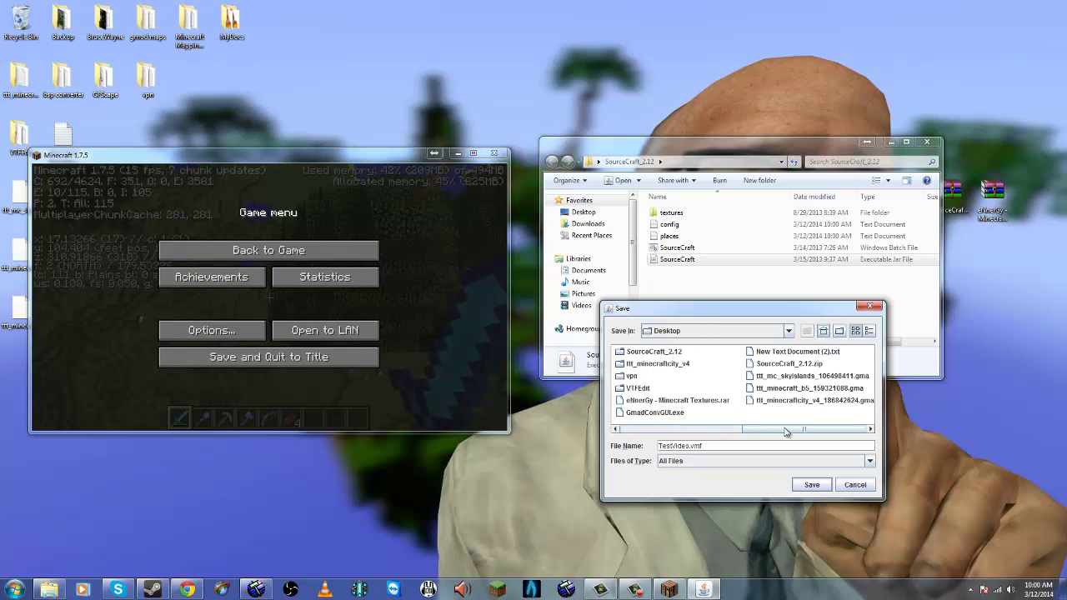
{"action": "left_click", "coordinate": [798, 364]}
{"action": "double_click", "coordinate": [800, 365]}
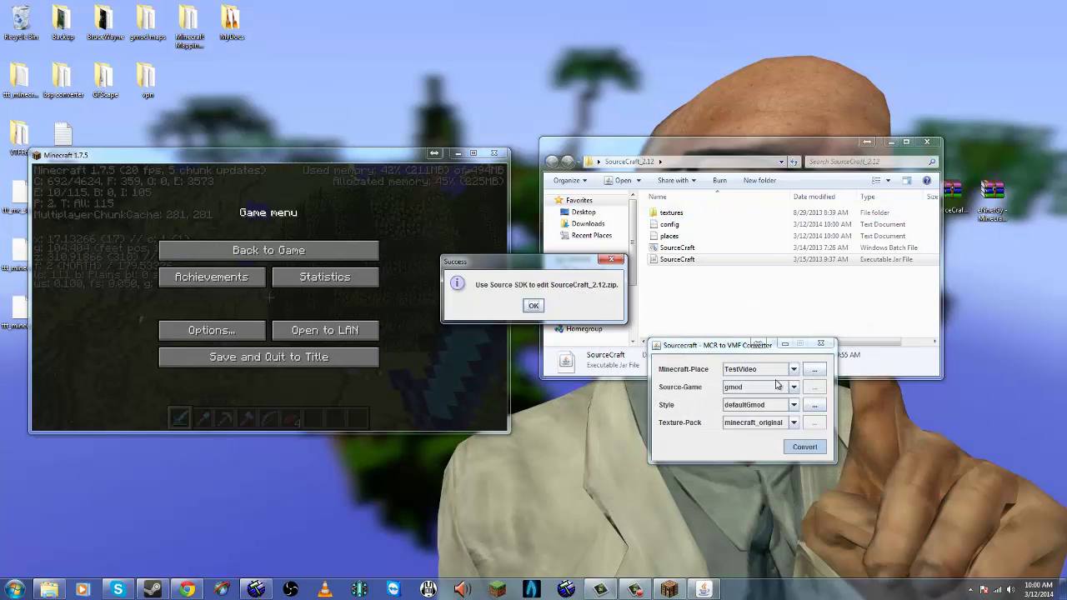
{"action": "left_click", "coordinate": [534, 305]}
Check the SourceCraft_2.12 folder for the converted map file and close the folder window.
{"action": "left_click", "coordinate": [725, 300]}
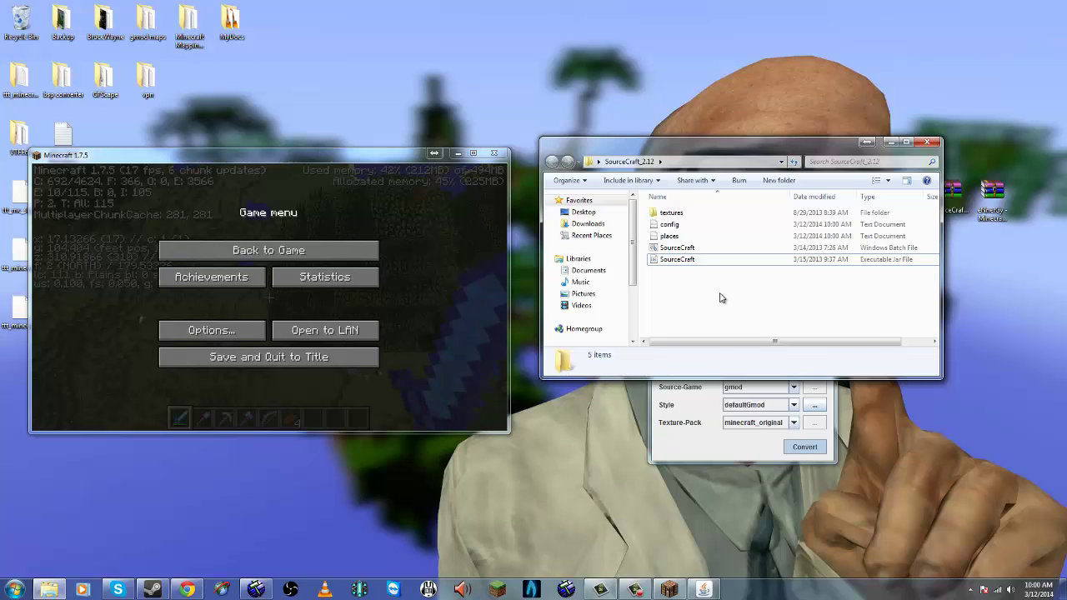
{"action": "right_click", "coordinate": [721, 294]}
{"action": "left_click", "coordinate": [751, 352]}
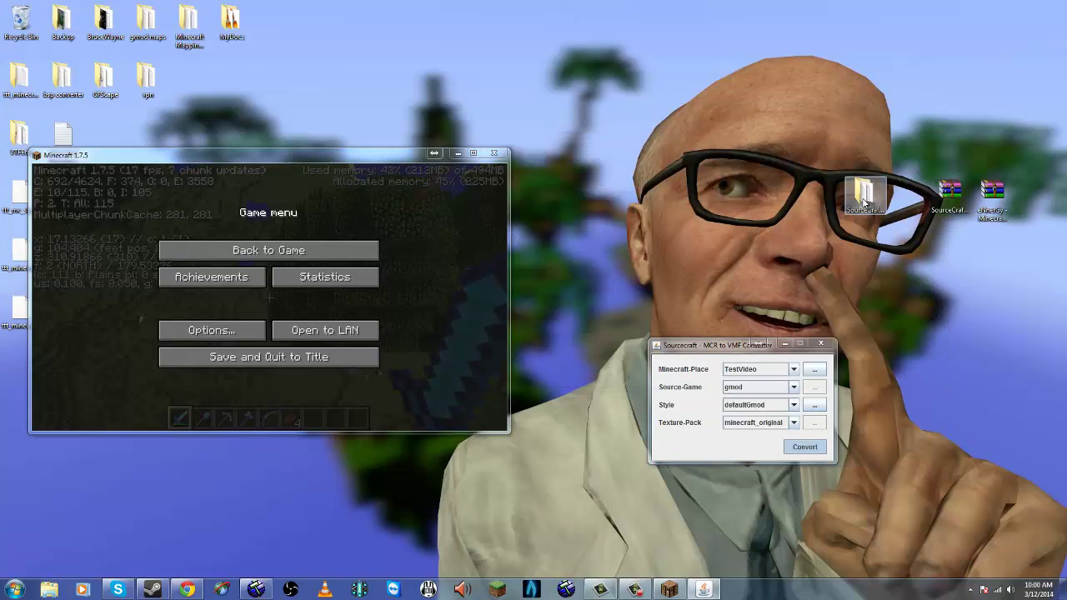
{"action": "double_click", "coordinate": [864, 196]}
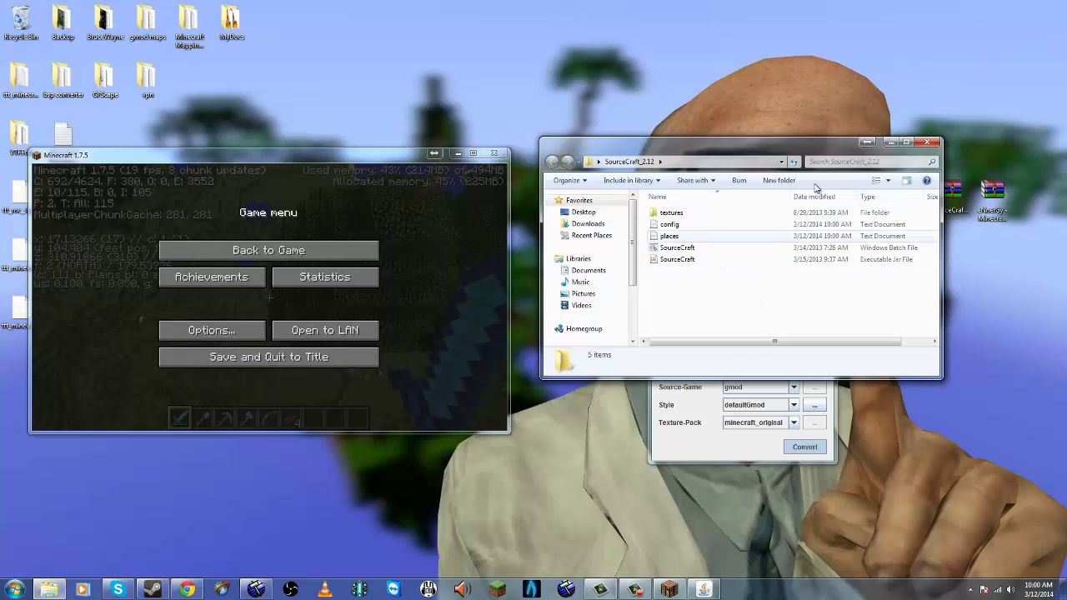
{"action": "left_click", "coordinate": [927, 141]}
Convert the TestVideo place and save it as TestVideo.vmf in the SourceCraft_2.12 folder on the Desktop.
{"action": "left_click", "coordinate": [793, 445]}
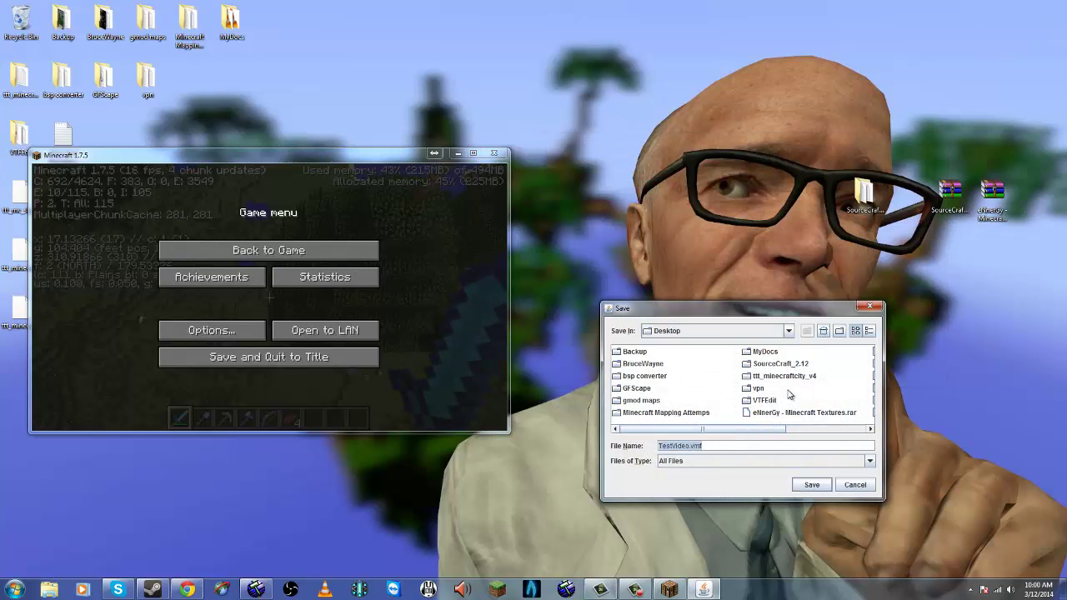
{"action": "mouse_move", "coordinate": [35, 158]}
{"action": "left_mouse_down"}
{"action": "mouse_move", "coordinate": [196, 154]}
{"action": "mouse_move", "coordinate": [45, 157]}
{"action": "left_mouse_up"}
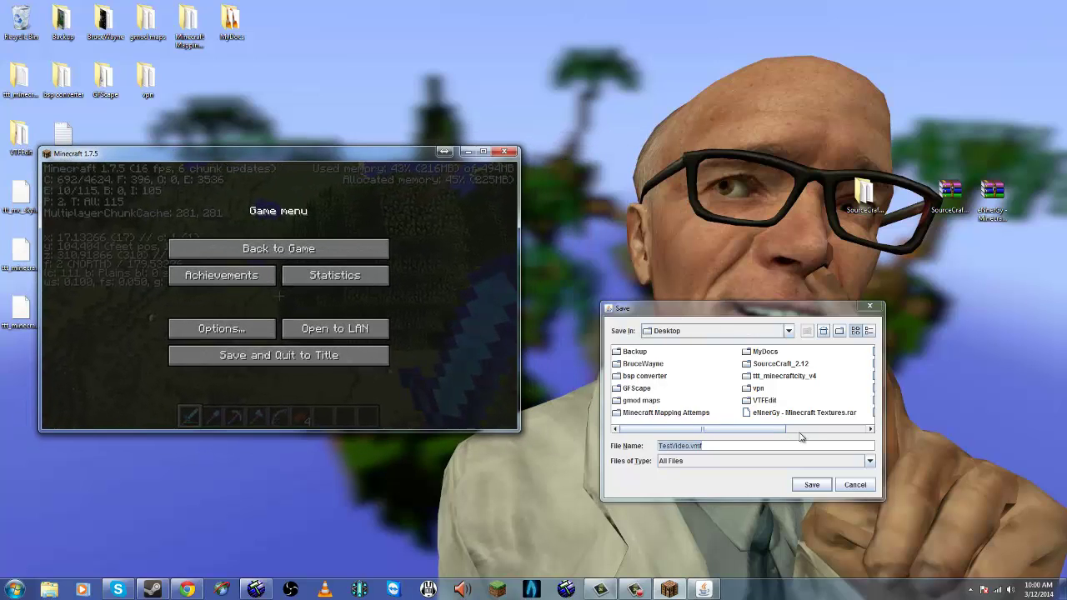
{"action": "left_click", "coordinate": [801, 366]}
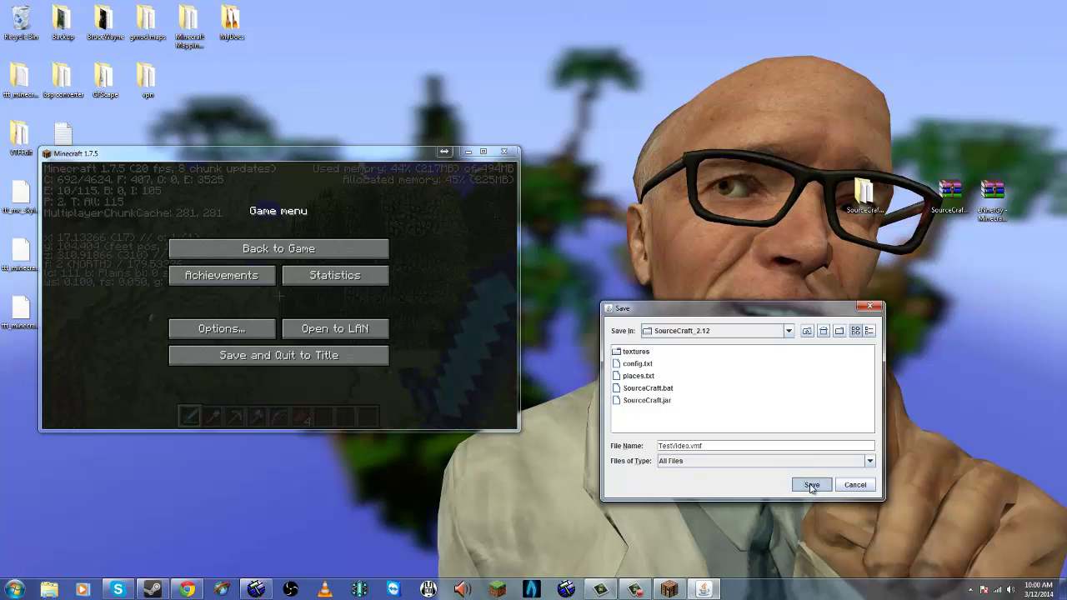
{"action": "left_click", "coordinate": [811, 486]}
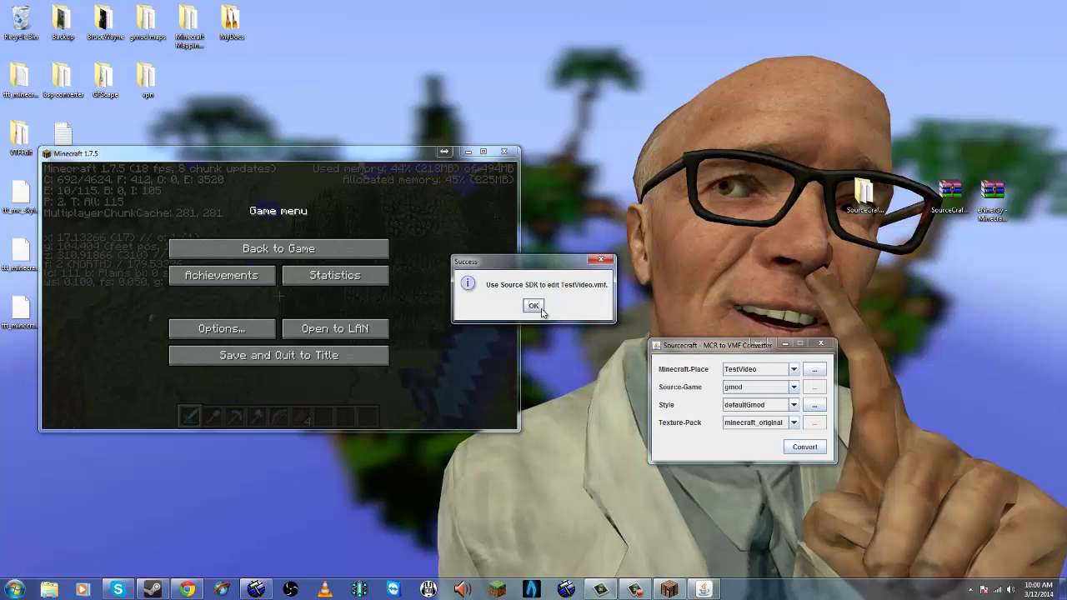
{"action": "left_click", "coordinate": [533, 306]}
Check the SourceCraft_2.12 folder for the converted TestVideo.vmf and look at the original treehouse in Minecraft for comparison.
{"action": "double_click", "coordinate": [862, 196]}
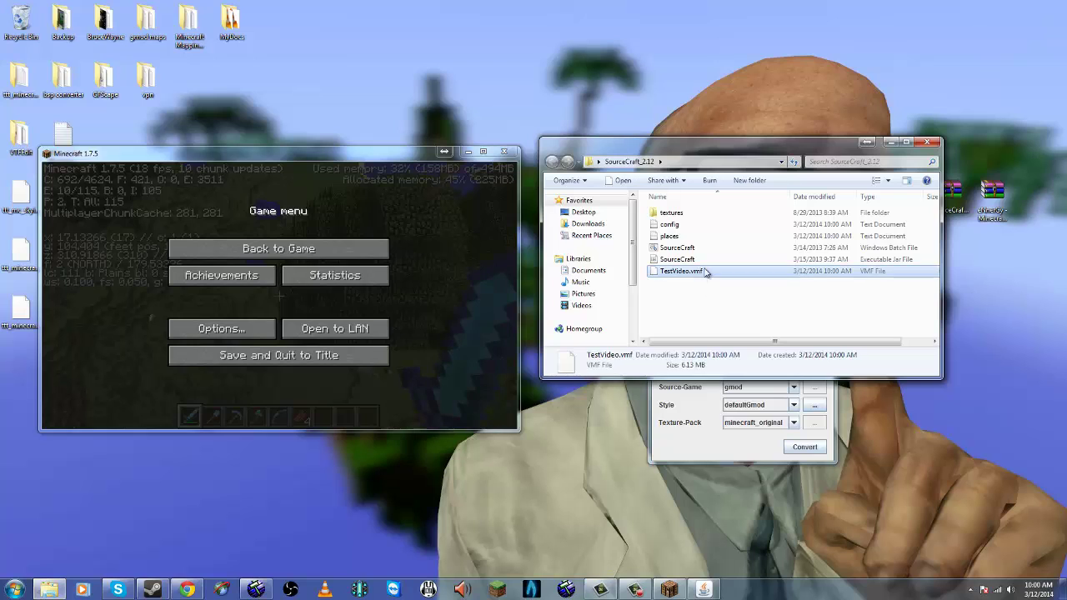
{"action": "left_click_drag", "start_coordinate": [742, 156], "coordinate": [721, 49]}
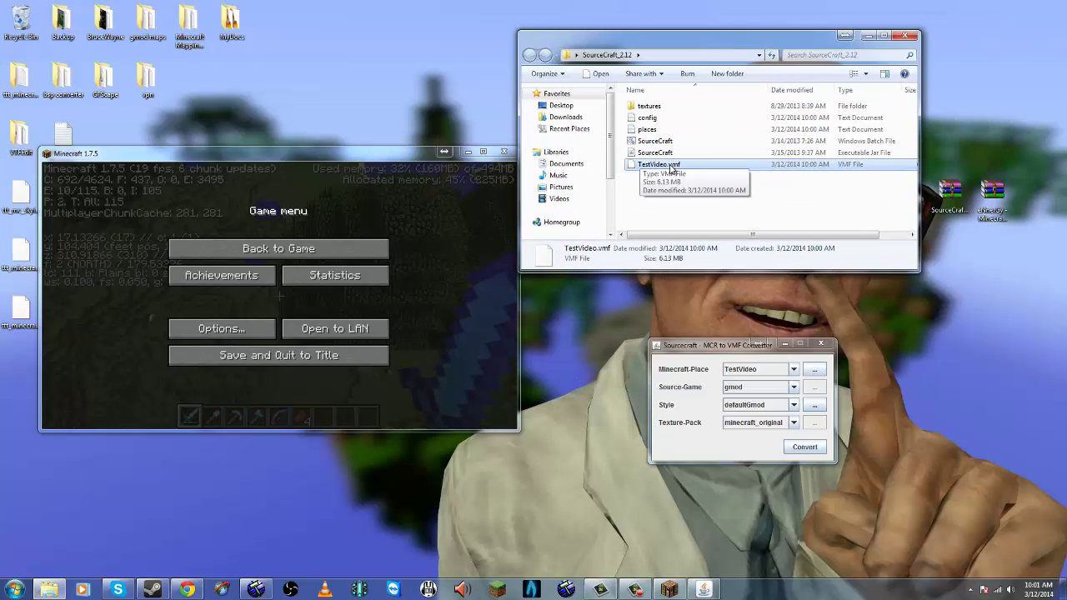
{"action": "left_click", "coordinate": [279, 249]}
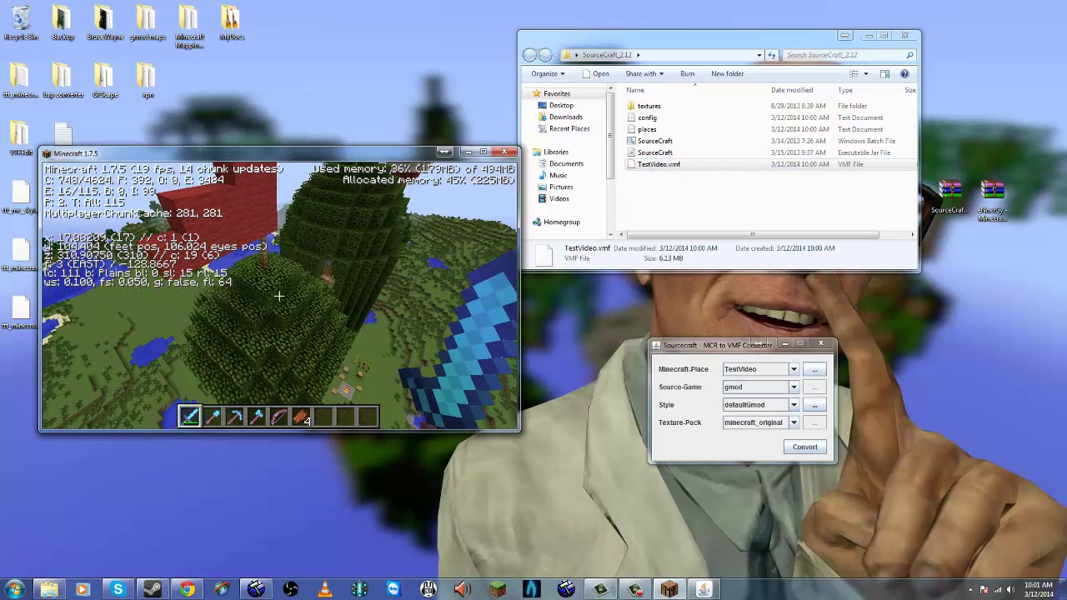
{"action": "key", "text": "alt+Tab"}
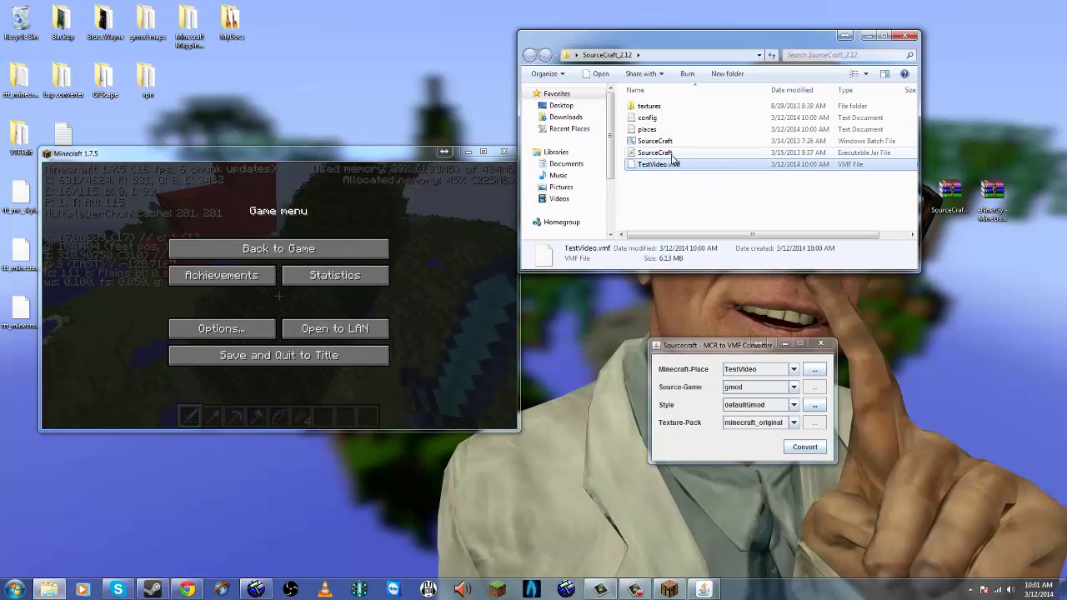
Switch to Hammer and open TestVideo.vmf from the SourceCraft_2.12 folder on the Desktop.
{"action": "left_click", "coordinate": [258, 589]}
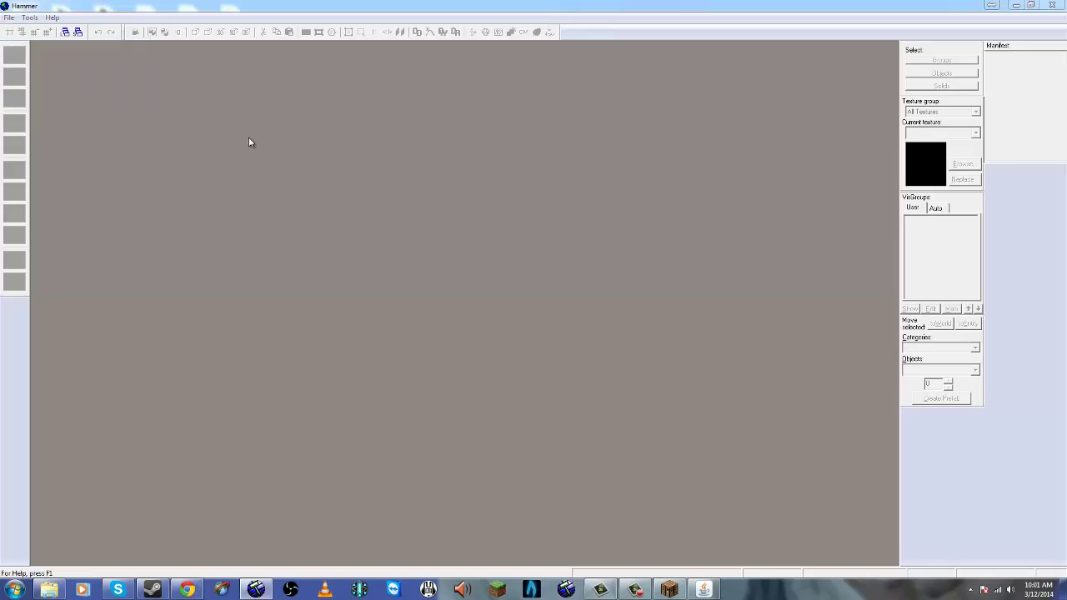
{"action": "key", "text": "ctrl+o"}
{"action": "left_click_drag", "start_coordinate": [597, 169], "coordinate": [571, 142]}
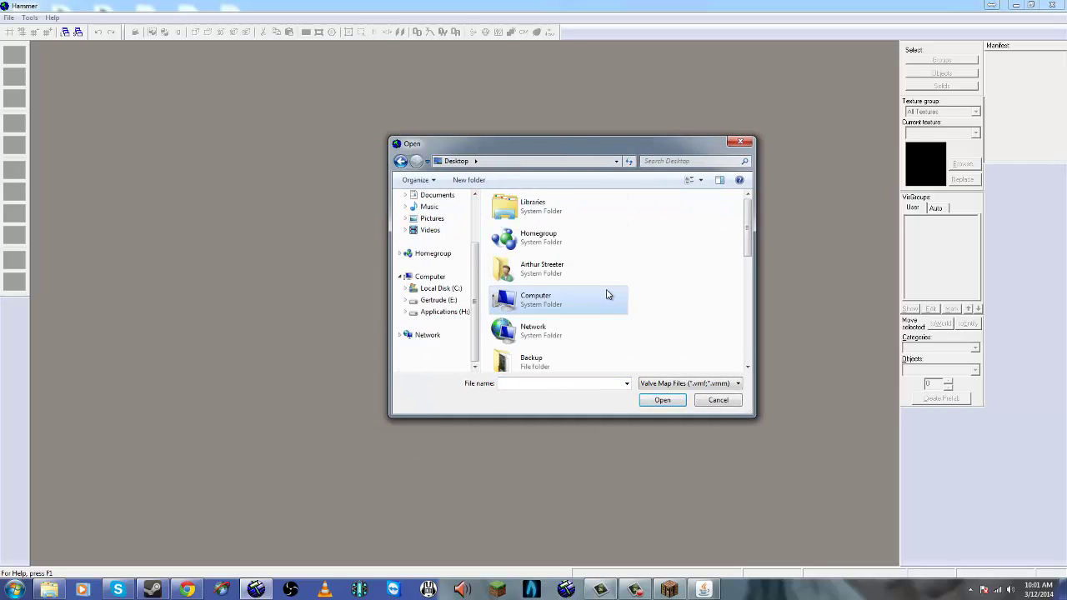
{"action": "scroll", "coordinate": [626, 300], "scroll_direction": "down", "scroll_amount": 5}
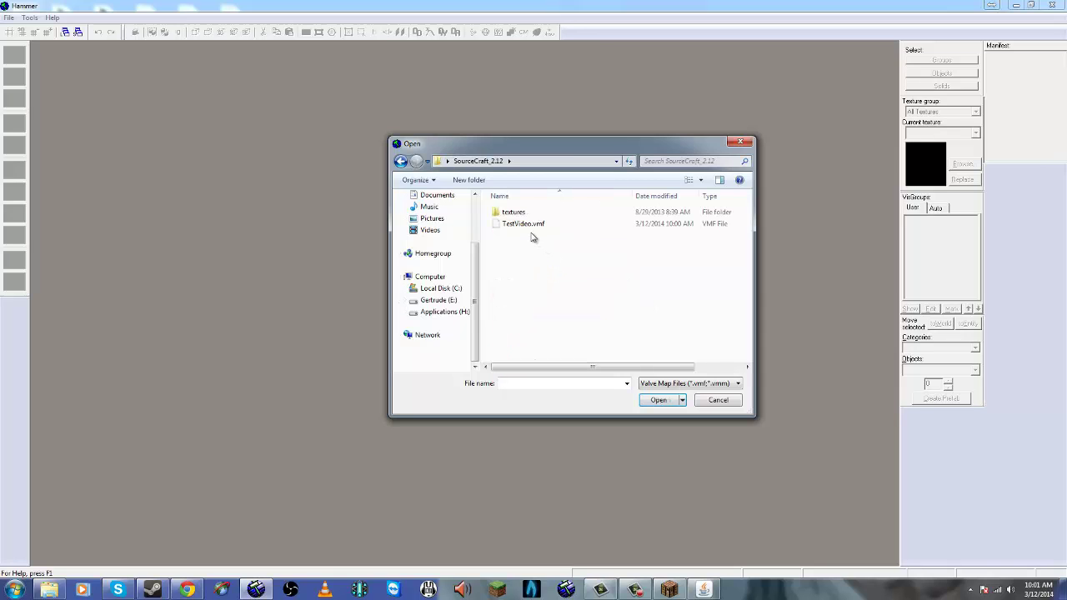
{"action": "left_click", "coordinate": [656, 401]}
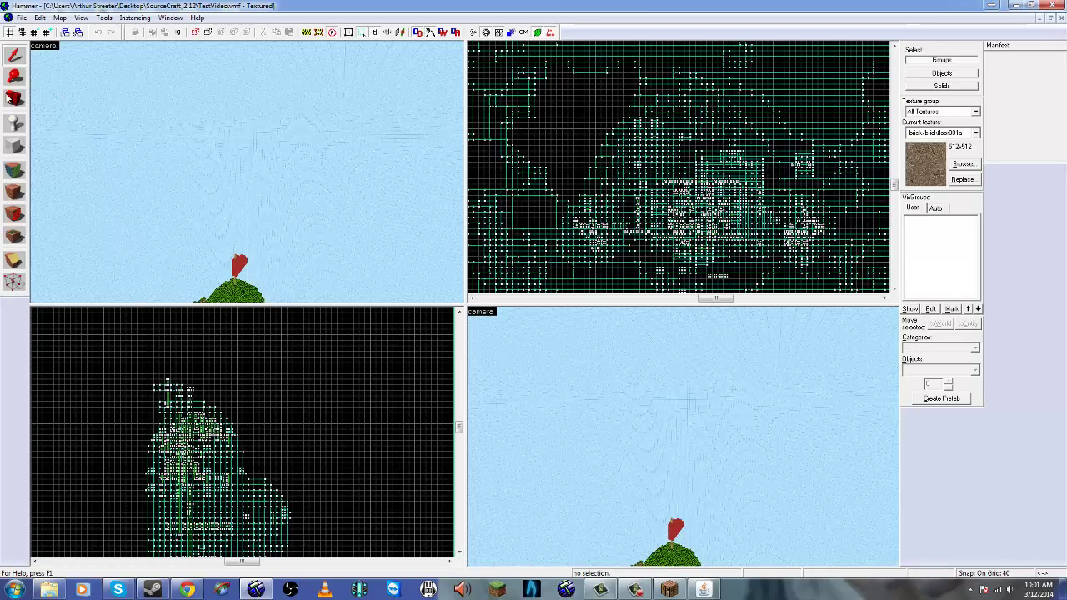
Examine the converted treehouse map in the textured camera view and the top and front grid views.
{"action": "mouse_move", "coordinate": [102, 141]}
{"action": "left_mouse_down"}
{"action": "mouse_move", "coordinate": [257, 173]}
{"action": "mouse_move", "coordinate": [248, 171]}
{"action": "left_mouse_up"}
{"action": "key", "text": "w"}
{"action": "key", "text": "w"}
{"action": "key", "text": "shift+d"}
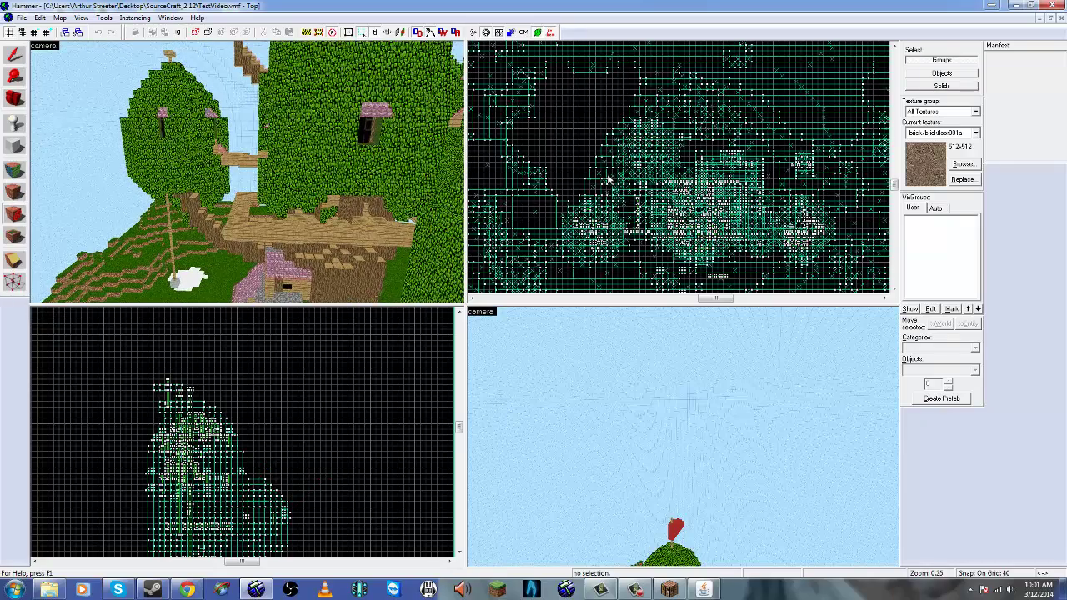
{"action": "scroll", "coordinate": [609, 180], "scroll_direction": "up", "scroll_amount": 7}
{"action": "scroll", "coordinate": [315, 388], "scroll_direction": "up", "scroll_amount": 7}
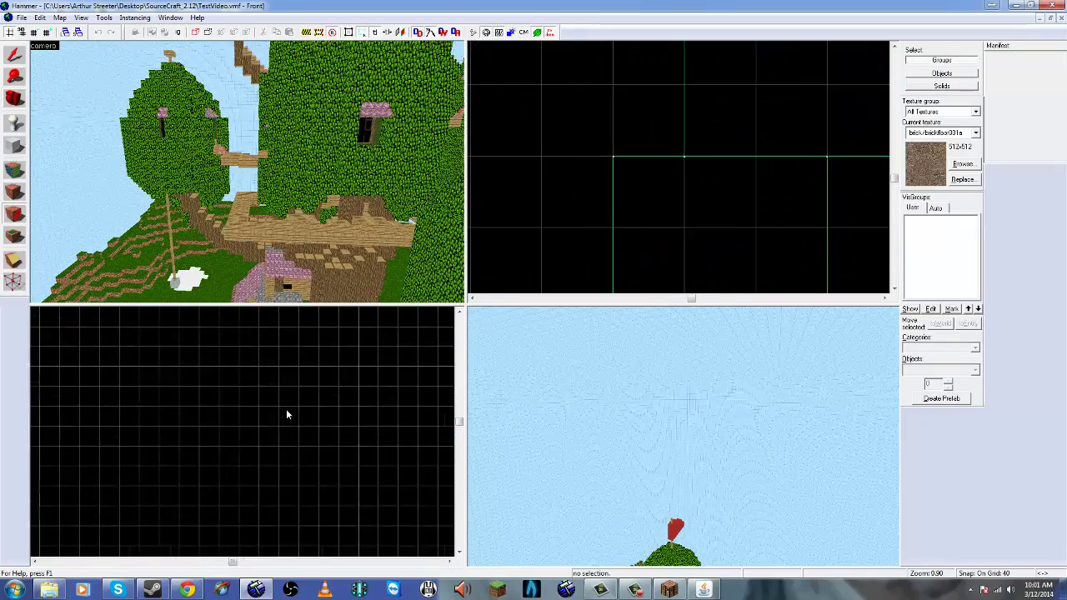
{"action": "scroll", "coordinate": [286, 414], "scroll_direction": "up", "scroll_amount": 3}
Maximize the camera view and examine the treehouse, the hanging beehive, the houses and the surrounding terrain from outside.
{"action": "key", "text": "shift+z"}
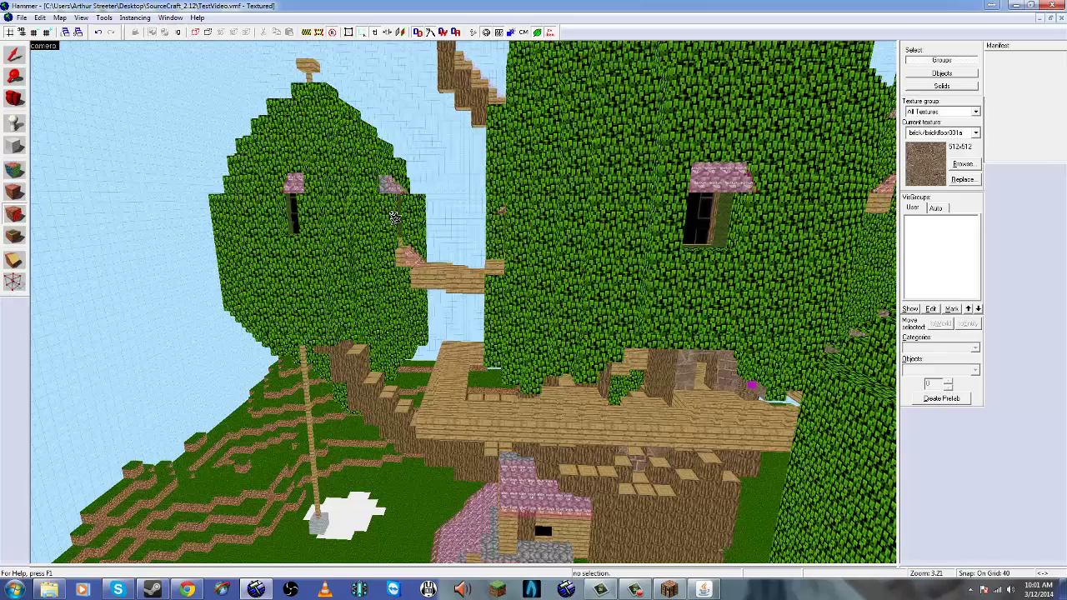
{"action": "left_click_drag", "start_coordinate": [411, 250], "coordinate": [458, 299]}
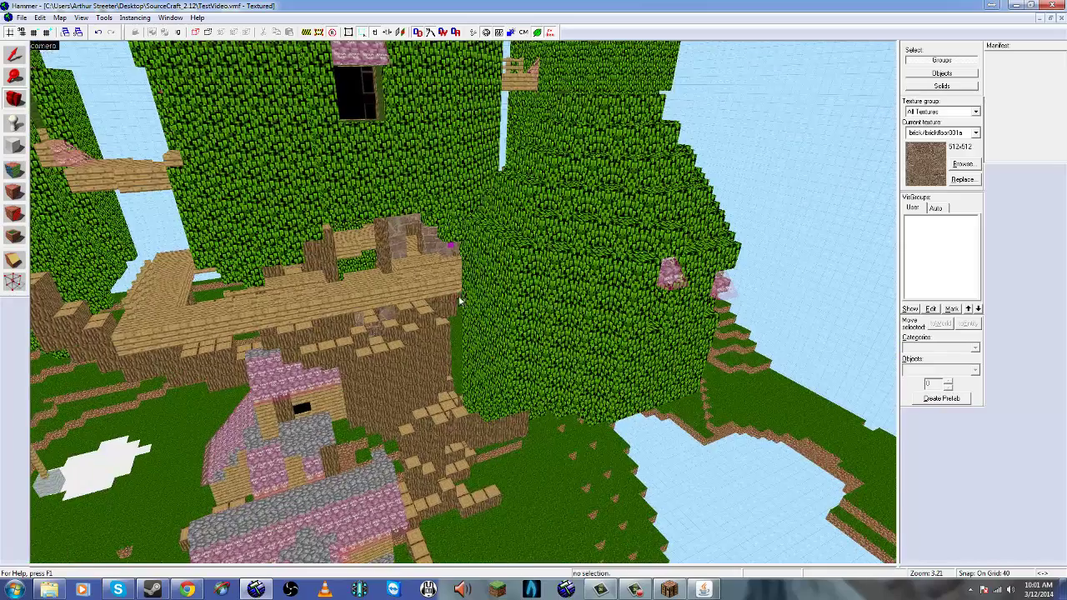
{"action": "key", "text": "shift+z"}
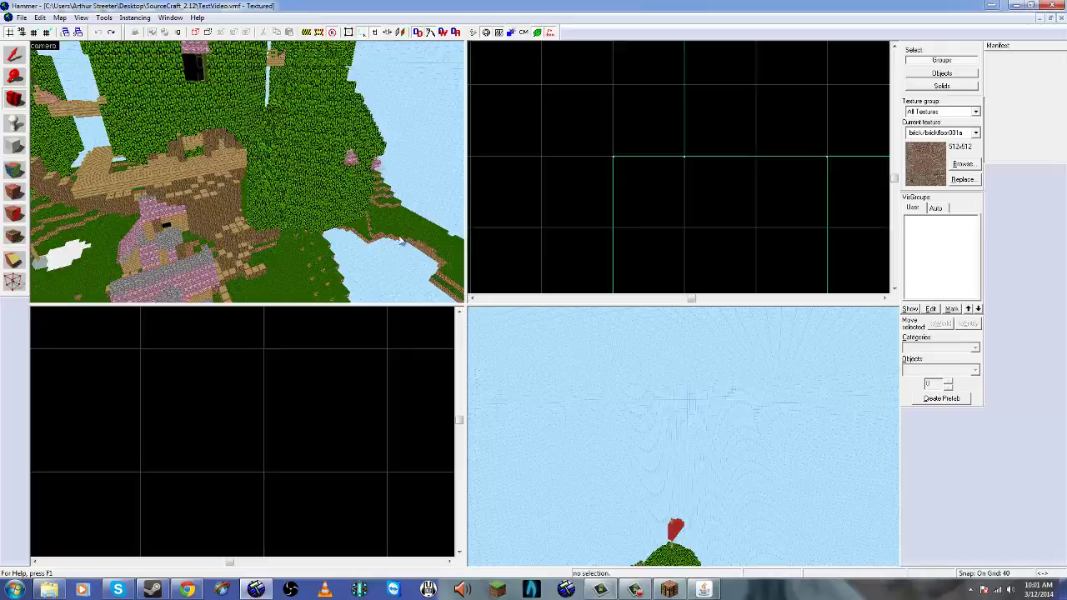
{"action": "key", "text": "shift+z"}
{"action": "left_click_drag", "start_coordinate": [458, 265], "coordinate": [449, 306]}
{"action": "key", "text": "w"}
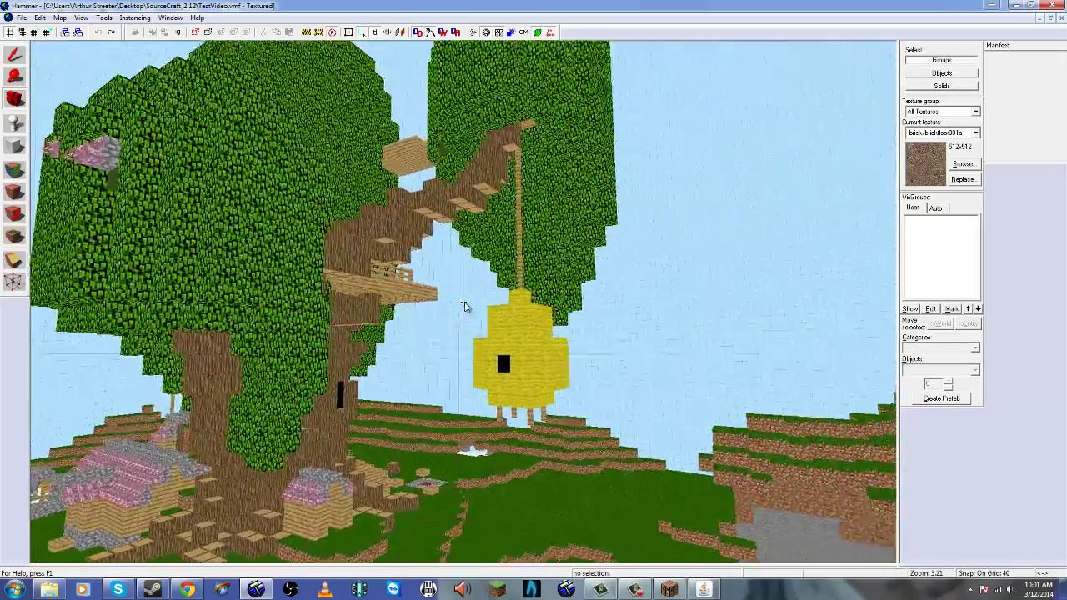
{"action": "key", "text": "a"}
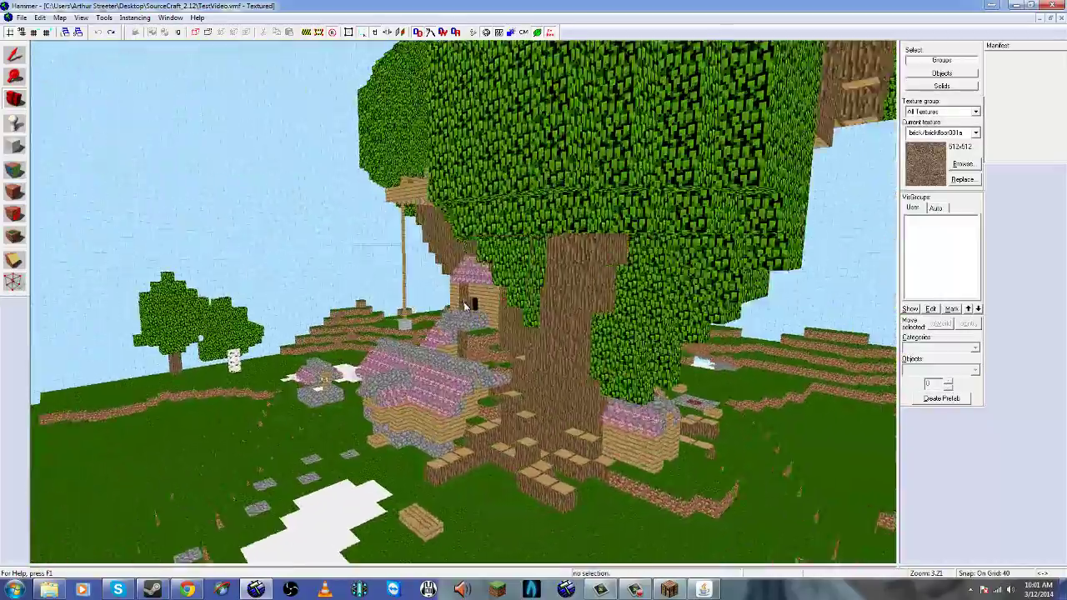
{"action": "key", "text": "d"}
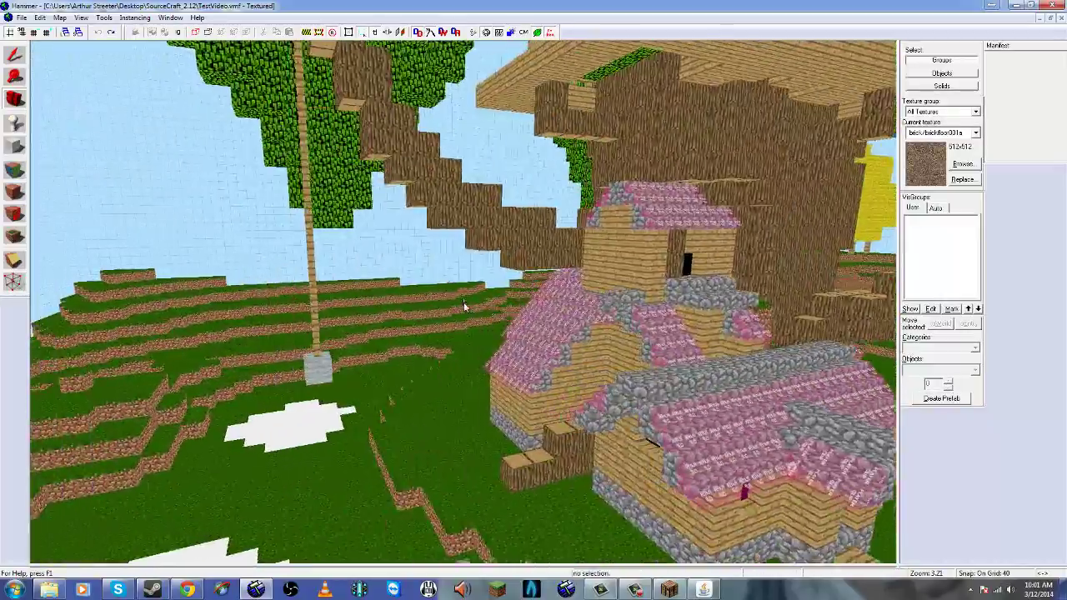
{"action": "key", "text": "d"}
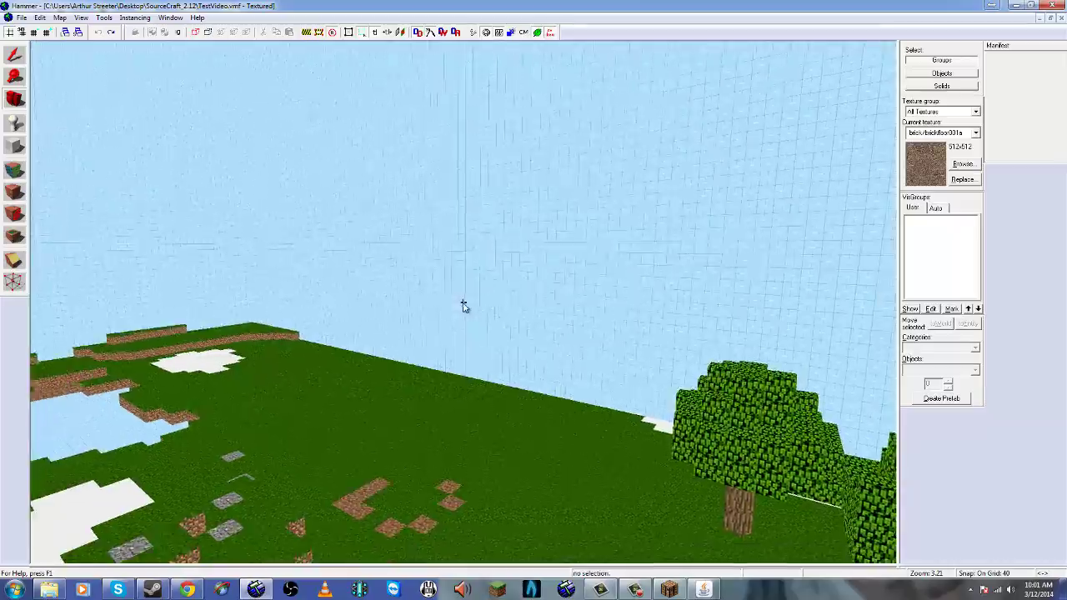
{"action": "key", "text": "d"}
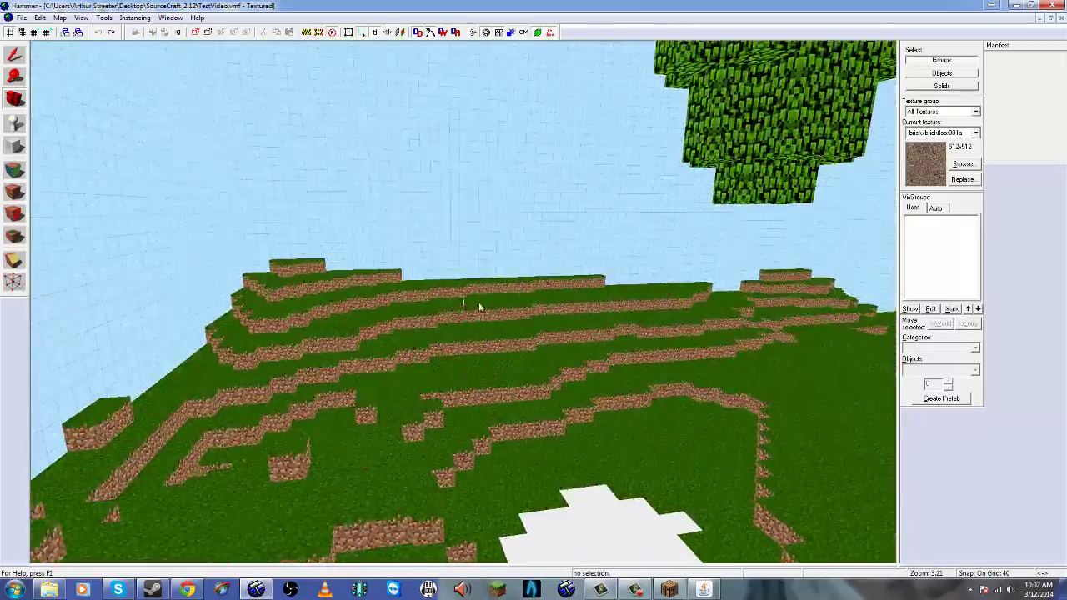
{"action": "key", "text": "d"}
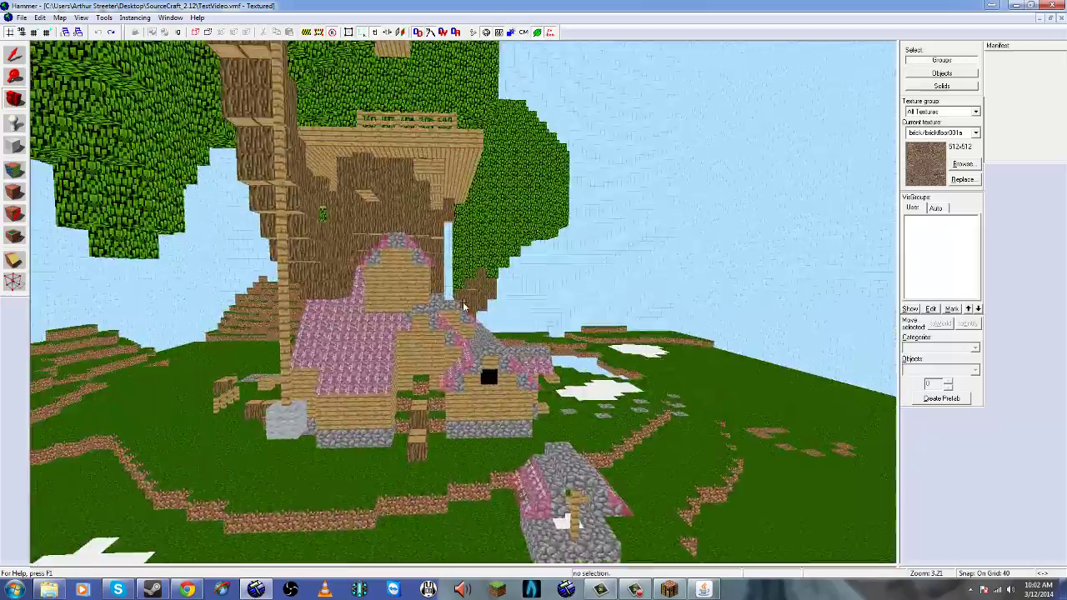
{"action": "key", "text": "w"}
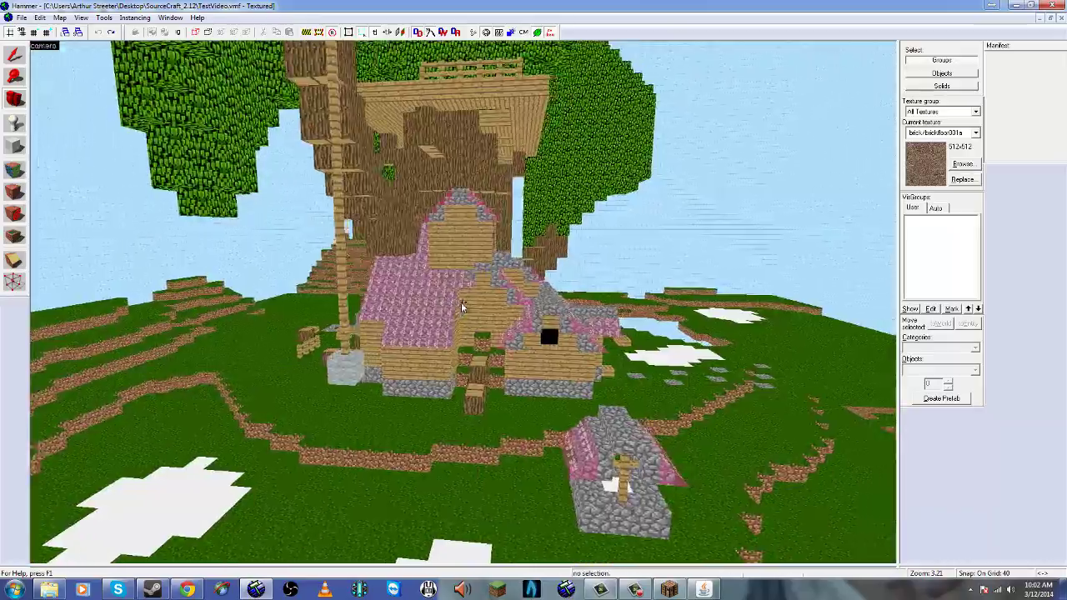
{"action": "key", "text": "w"}
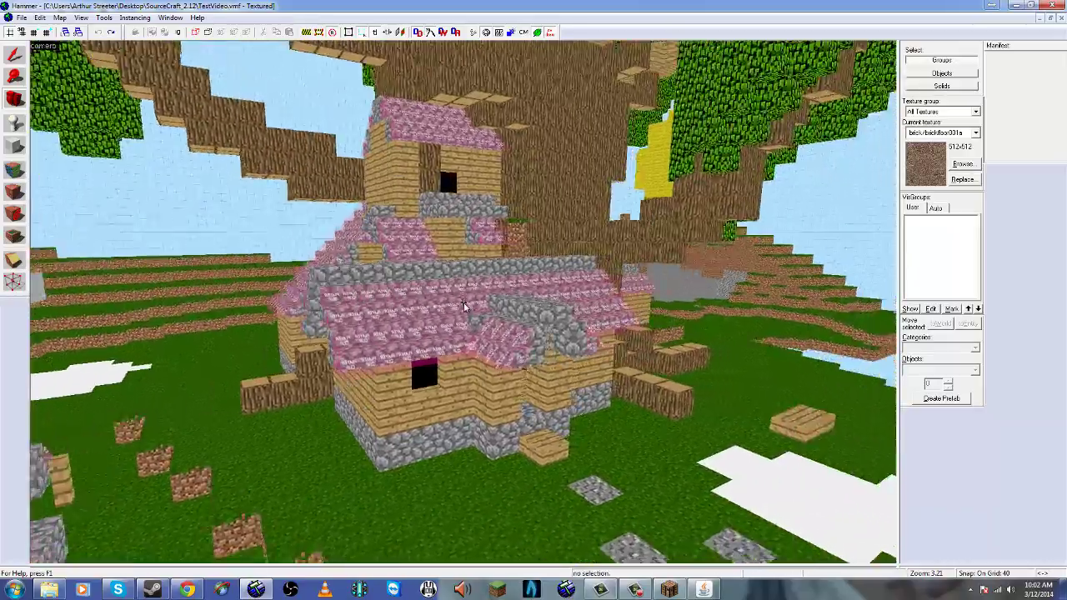
{"action": "key", "text": "s"}
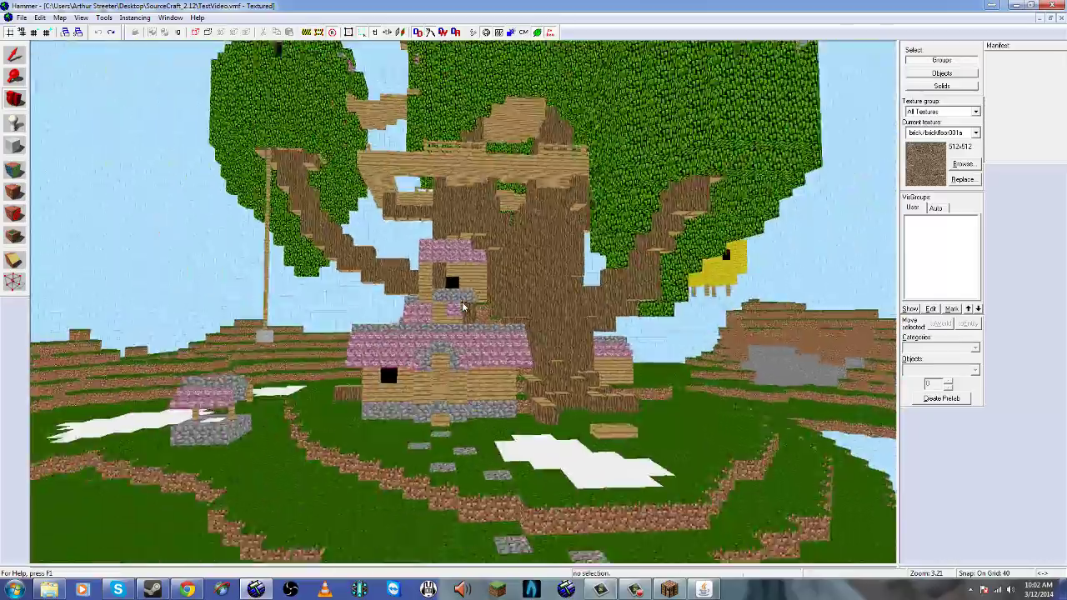
{"action": "key", "text": "w"}
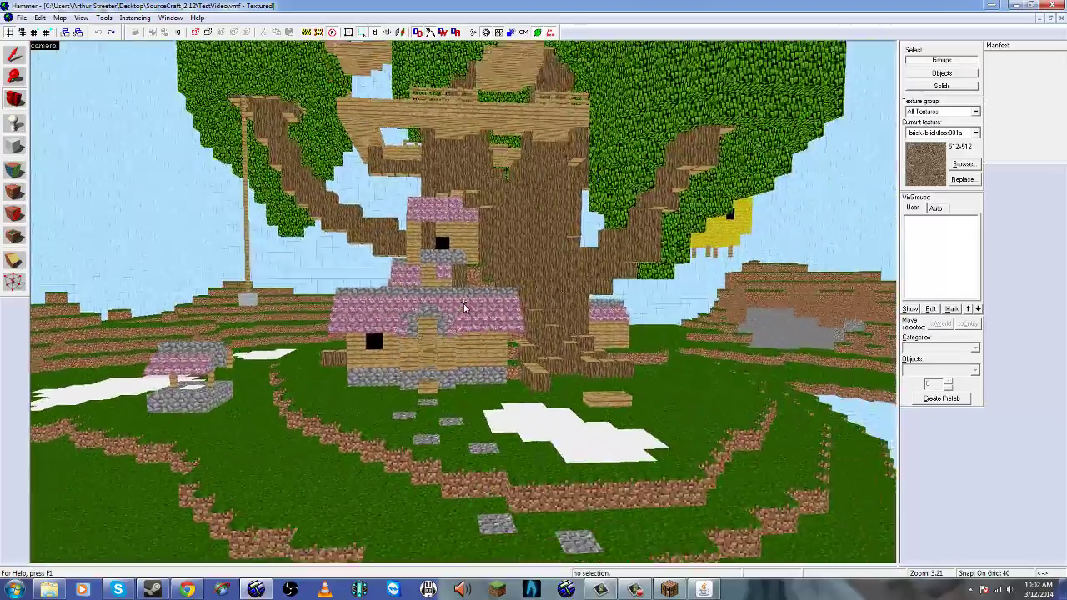
Examine the inside of the house at the tree's base, including its windows, corridor and chests, and switch to Minecraft.
{"action": "key", "text": "w"}
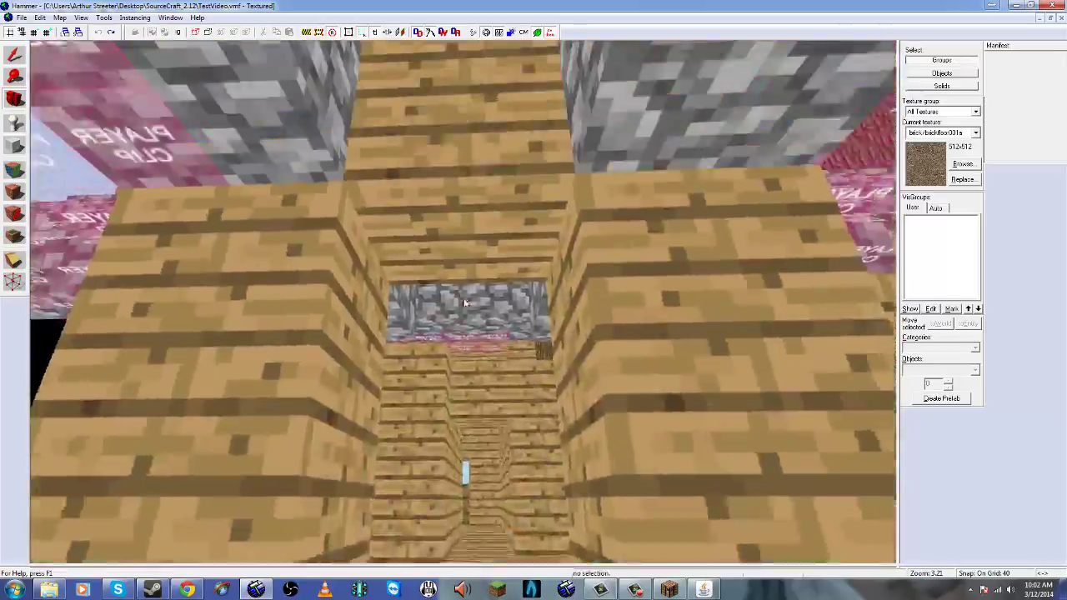
{"action": "key", "text": "w"}
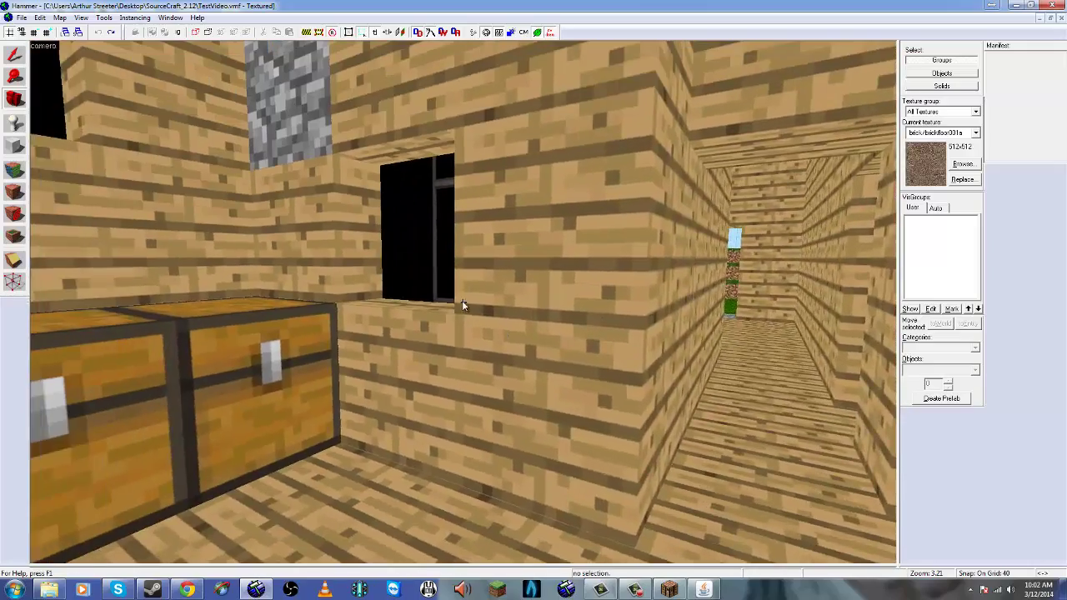
{"action": "key", "text": "w"}
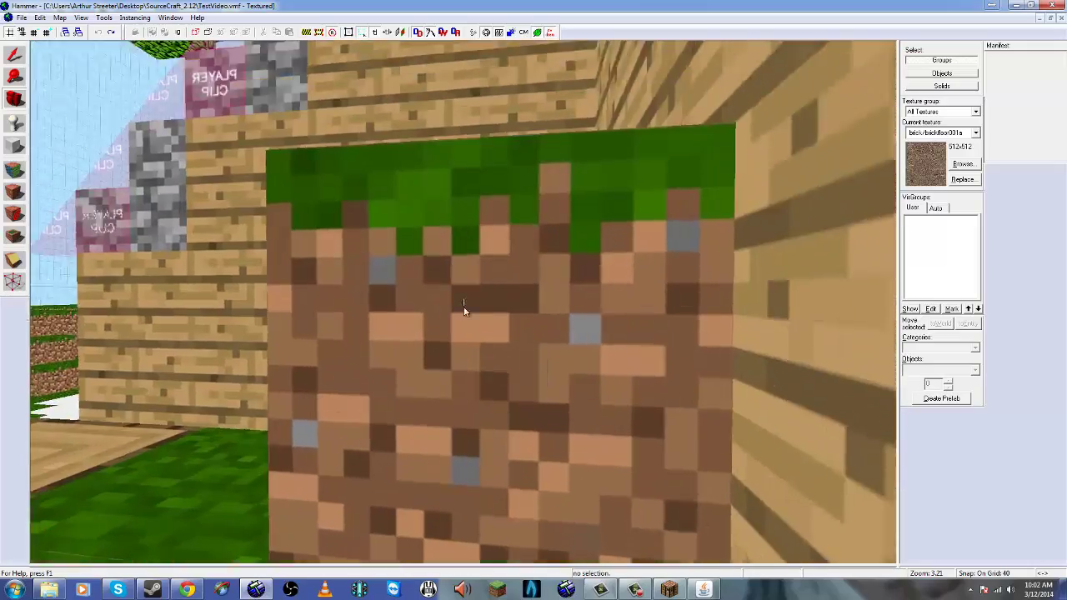
{"action": "key", "text": "s"}
{"action": "key", "text": "w"}
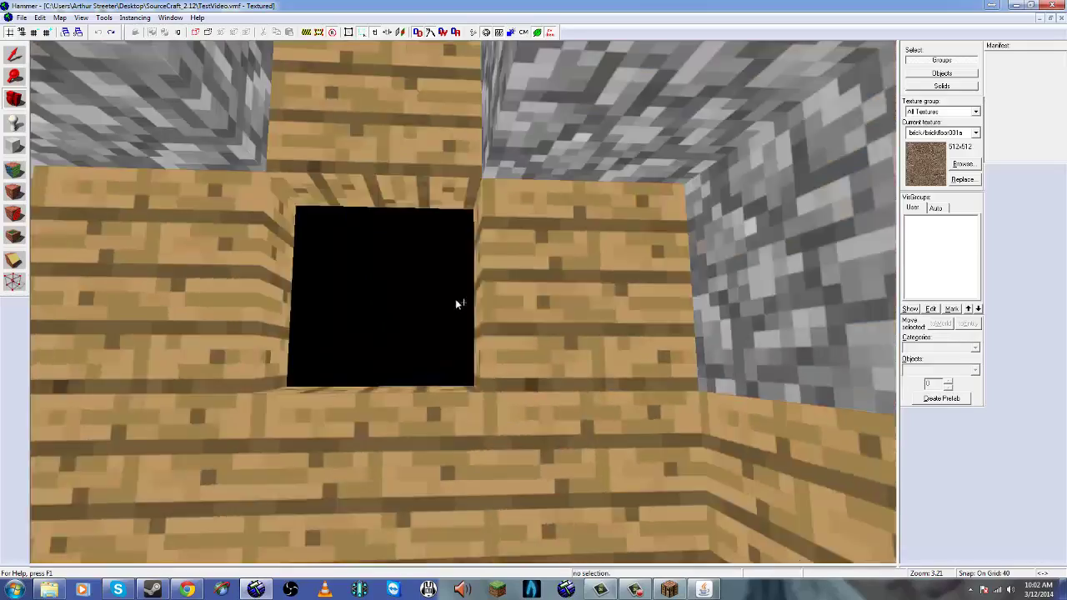
{"action": "key", "text": "w"}
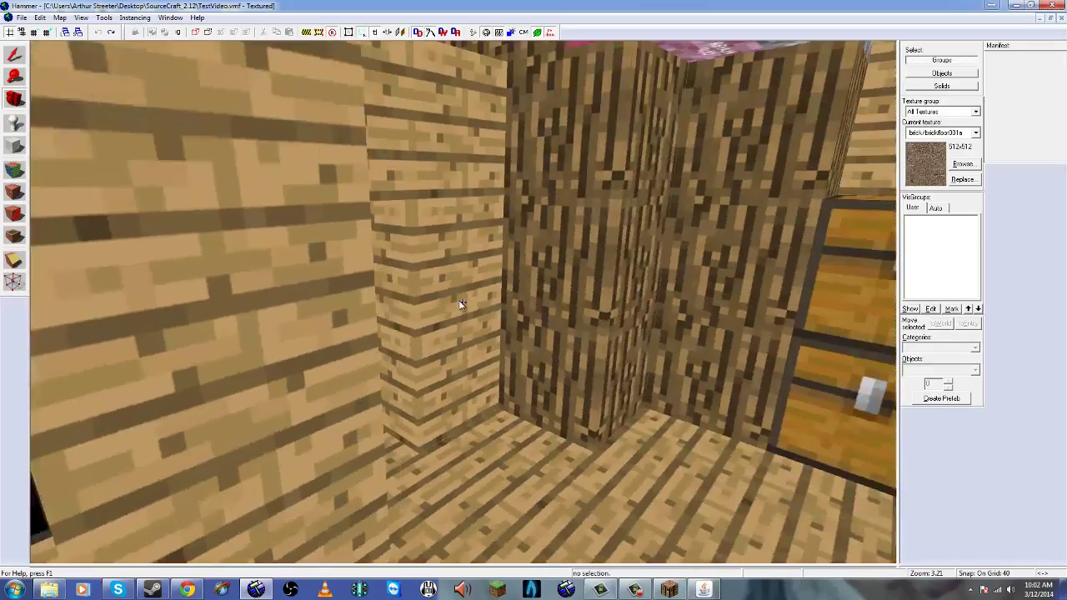
{"action": "key", "text": "w"}
{"action": "key", "text": "s"}
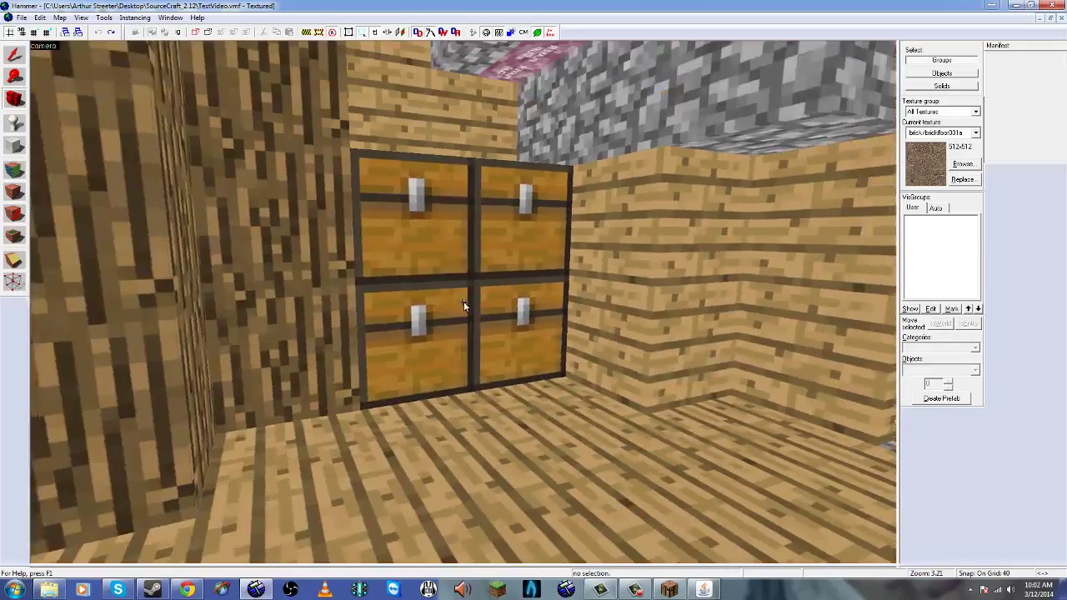
{"action": "key", "text": "w"}
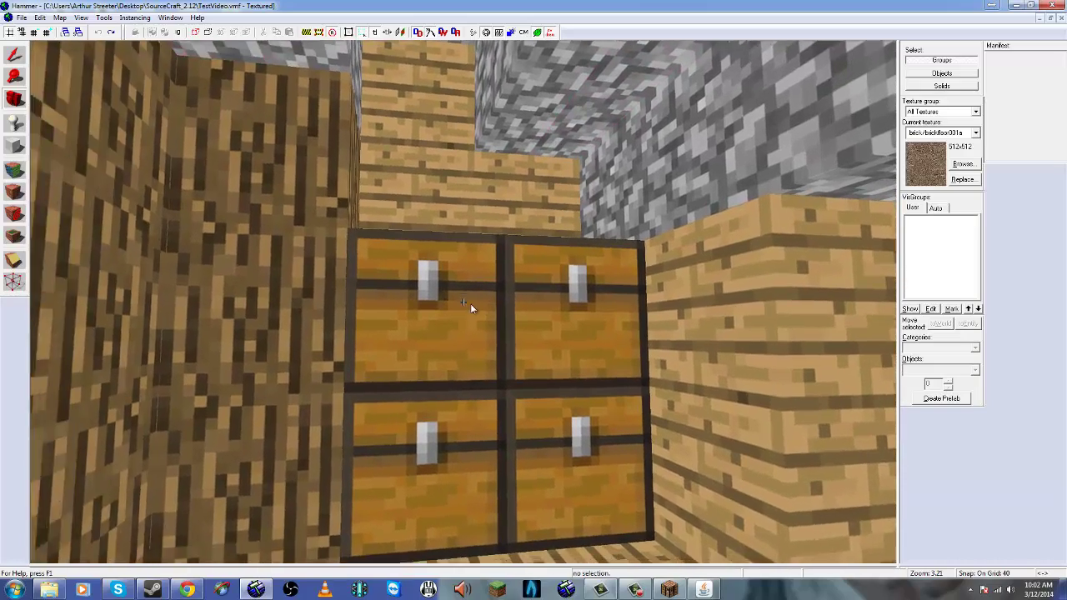
{"action": "key", "text": "s"}
{"action": "key", "text": "alt+Tab"}
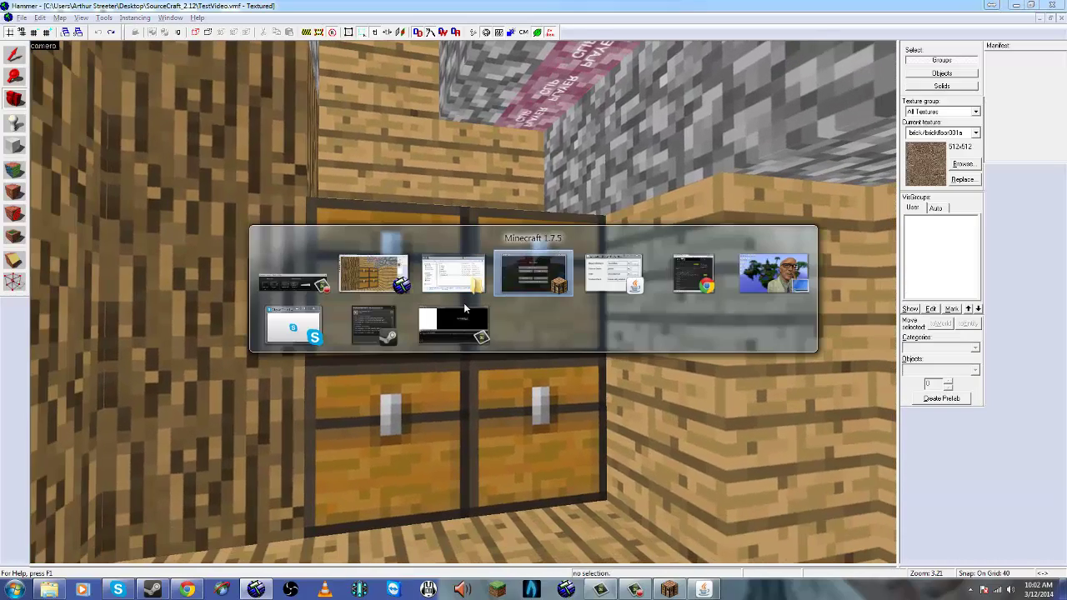
Resume the Minecraft game and examine the original treehouse from above and inside, up to the chests beside the Treasure Room sign.
{"action": "left_click", "coordinate": [278, 249]}
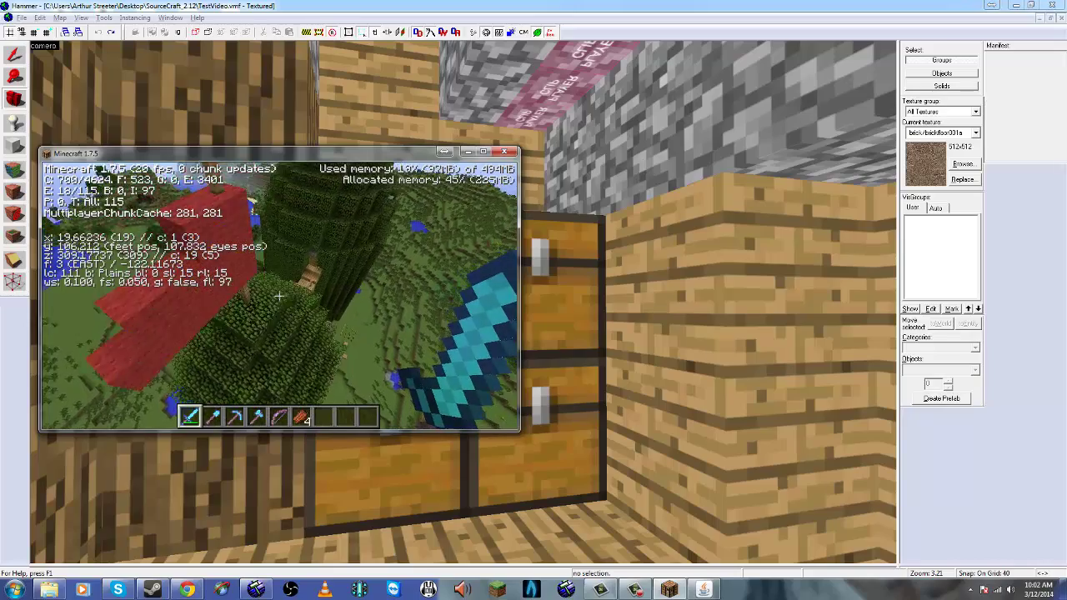
{"action": "key", "text": "w"}
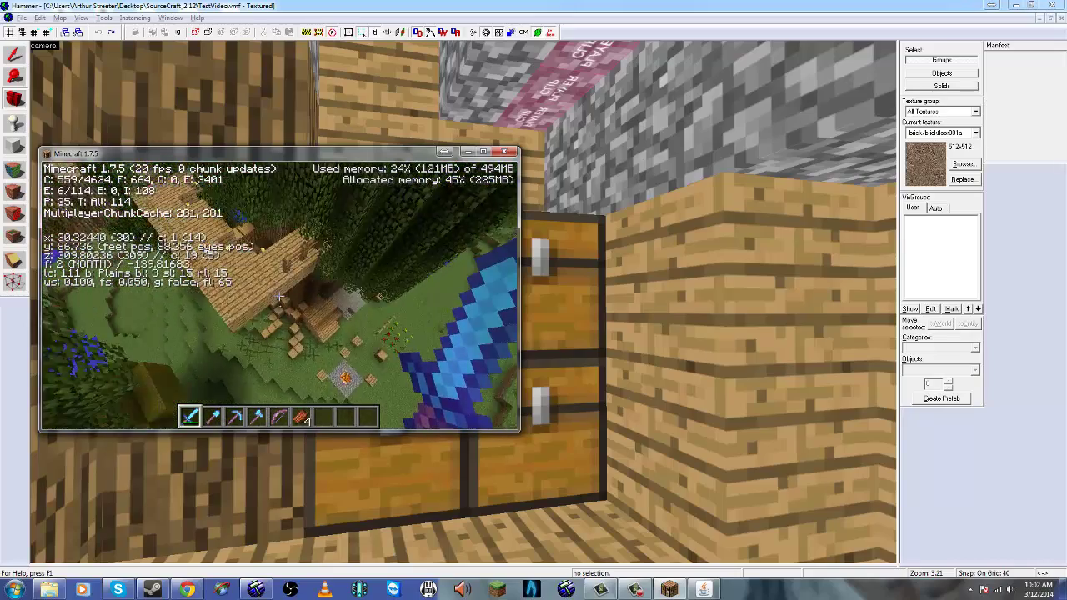
{"action": "key", "text": "w"}
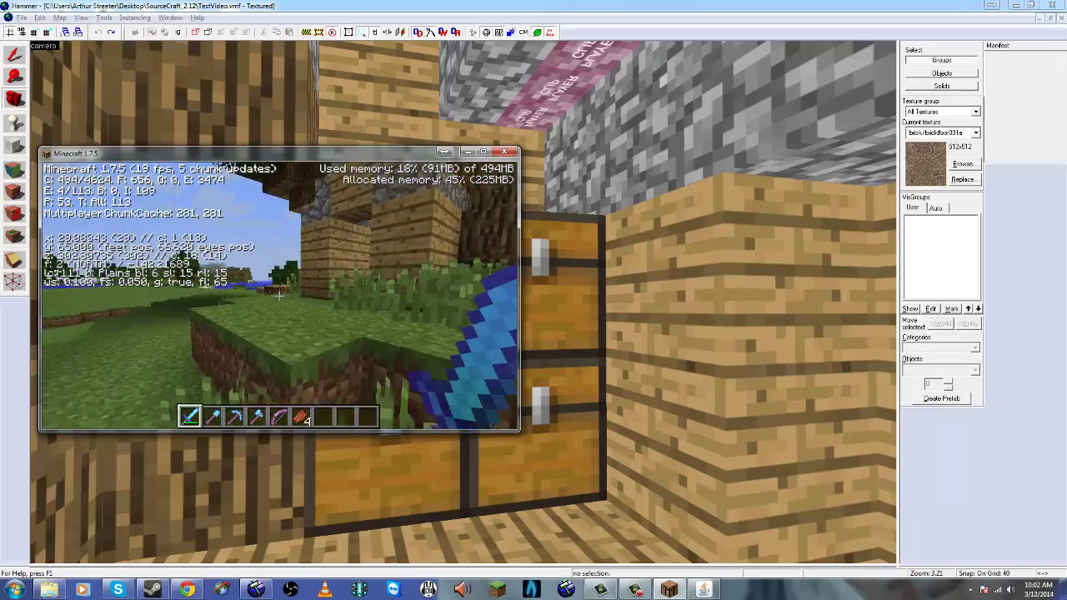
{"action": "key", "text": "w"}
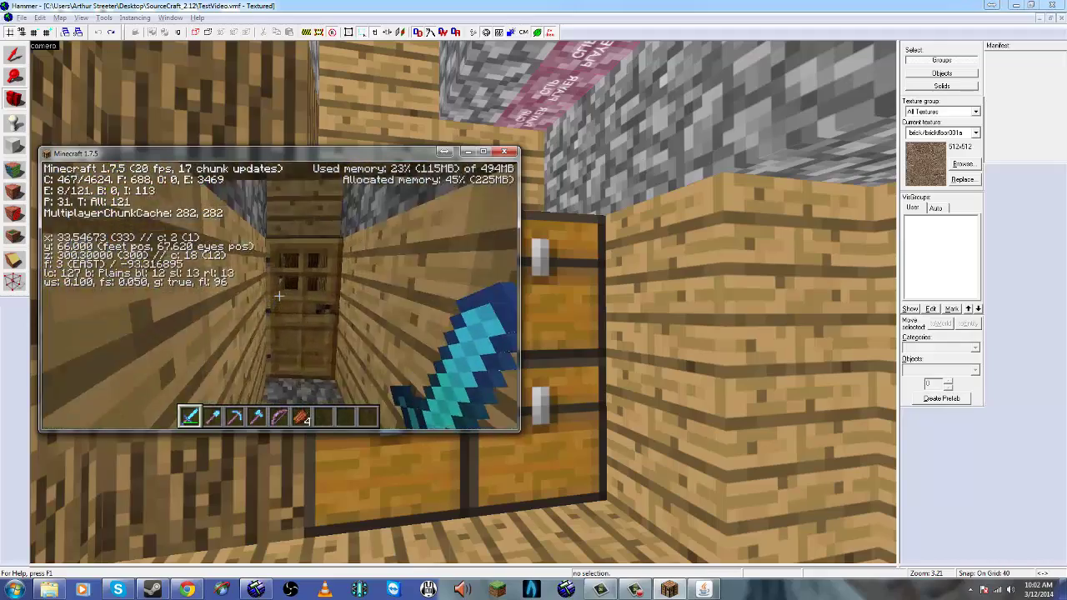
{"action": "key", "text": "w"}
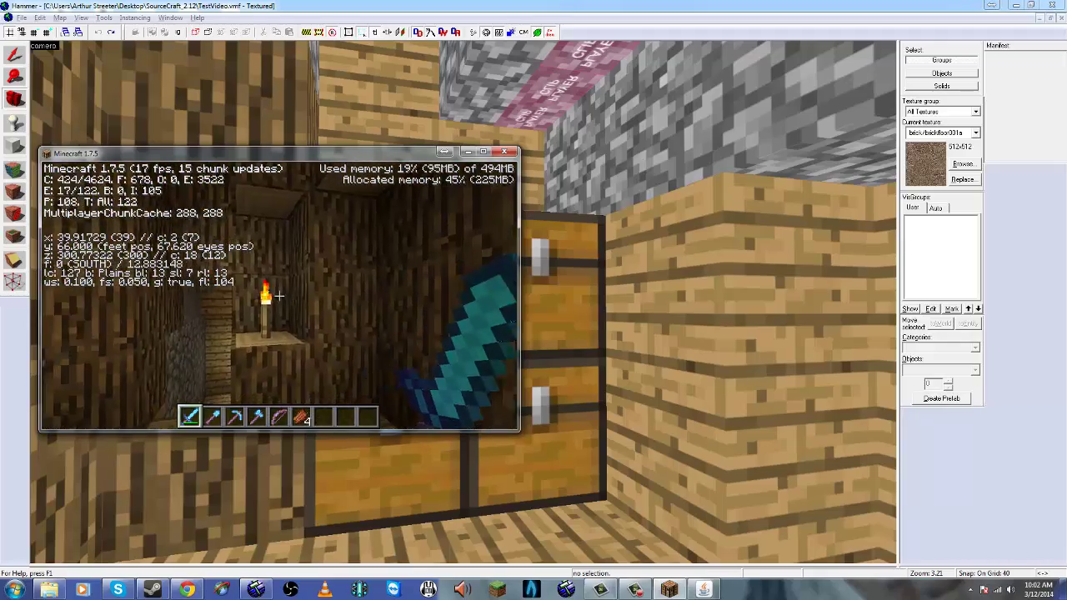
{"action": "key", "text": "w"}
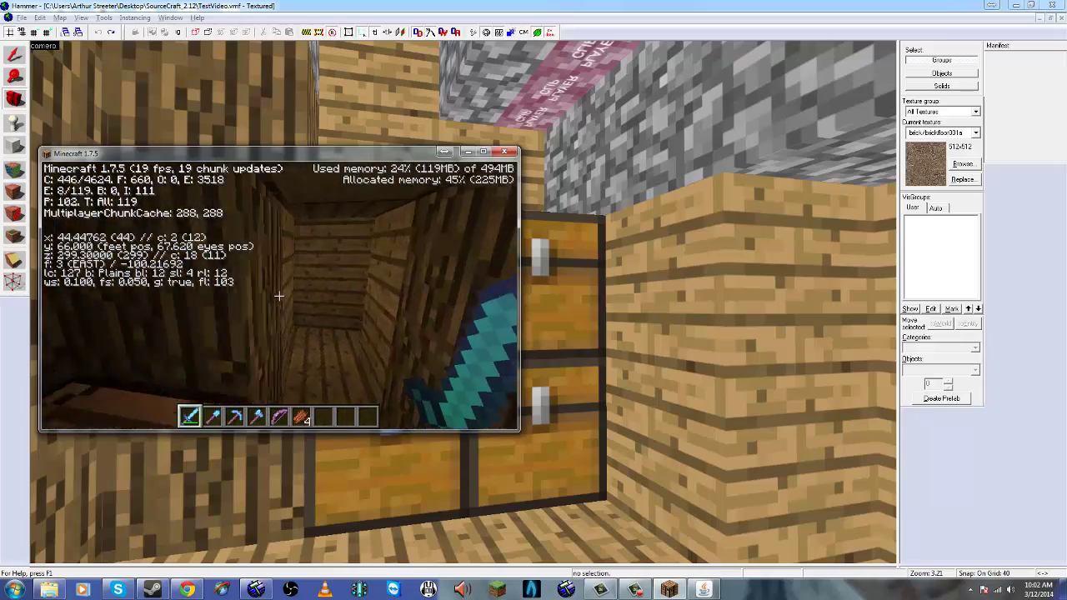
{"action": "key", "text": "w"}
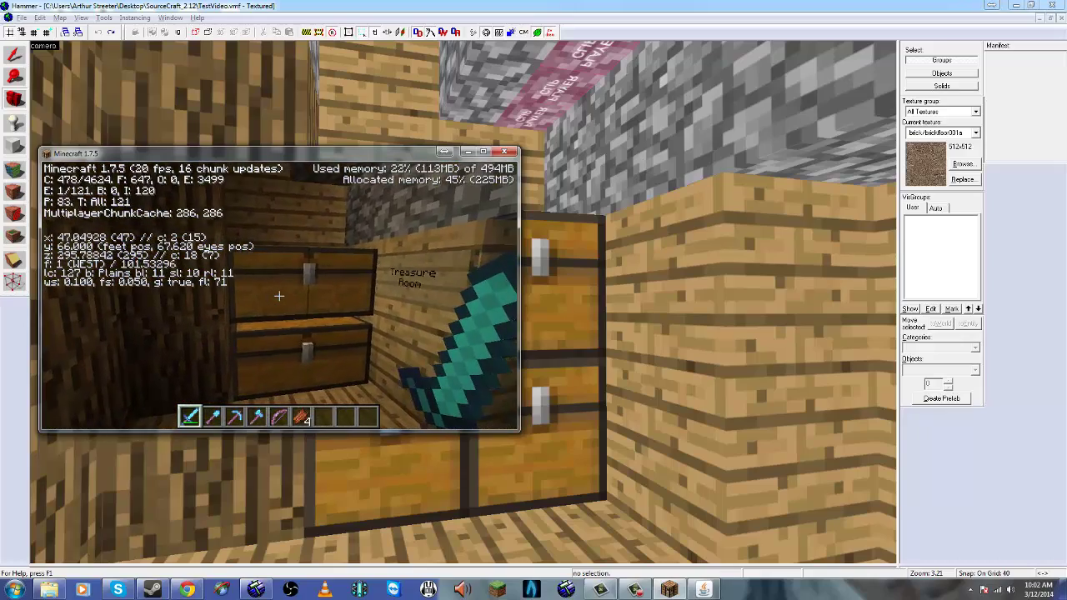
Switch to Hammer and compare the converted chest room, including its chests, plank floor and cobblestone ceiling.
{"action": "key", "text": "alt+Tab"}
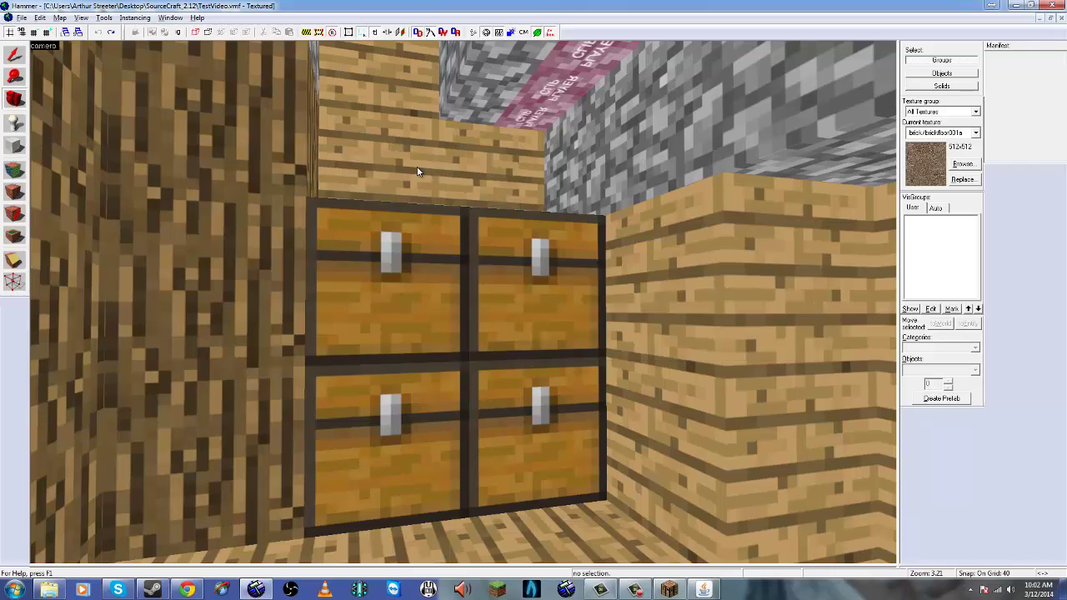
{"action": "key", "text": "z"}
{"action": "key", "text": "d"}
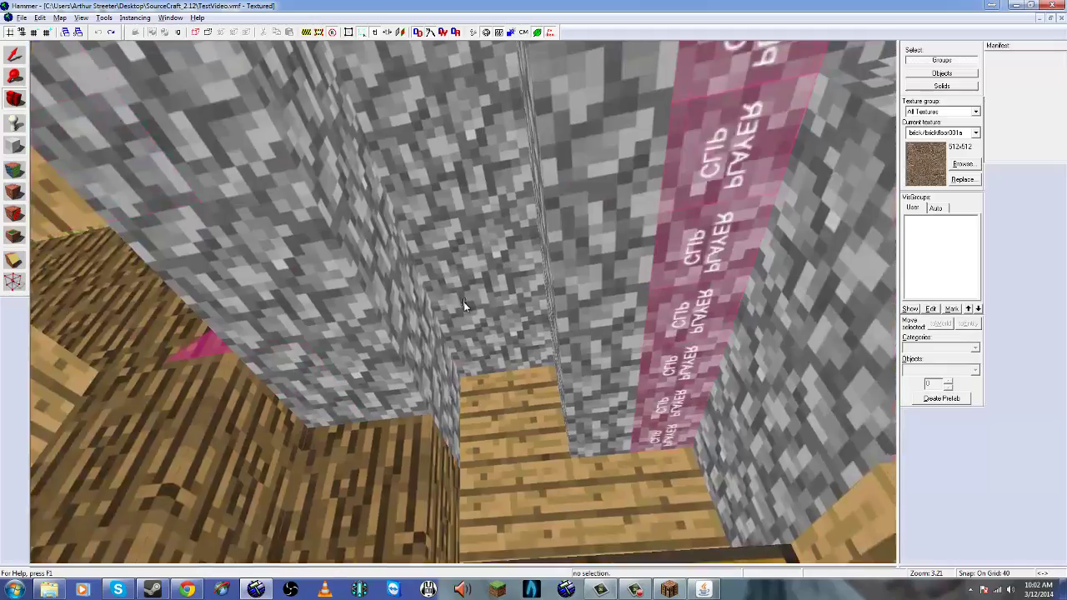
{"action": "key", "text": "w"}
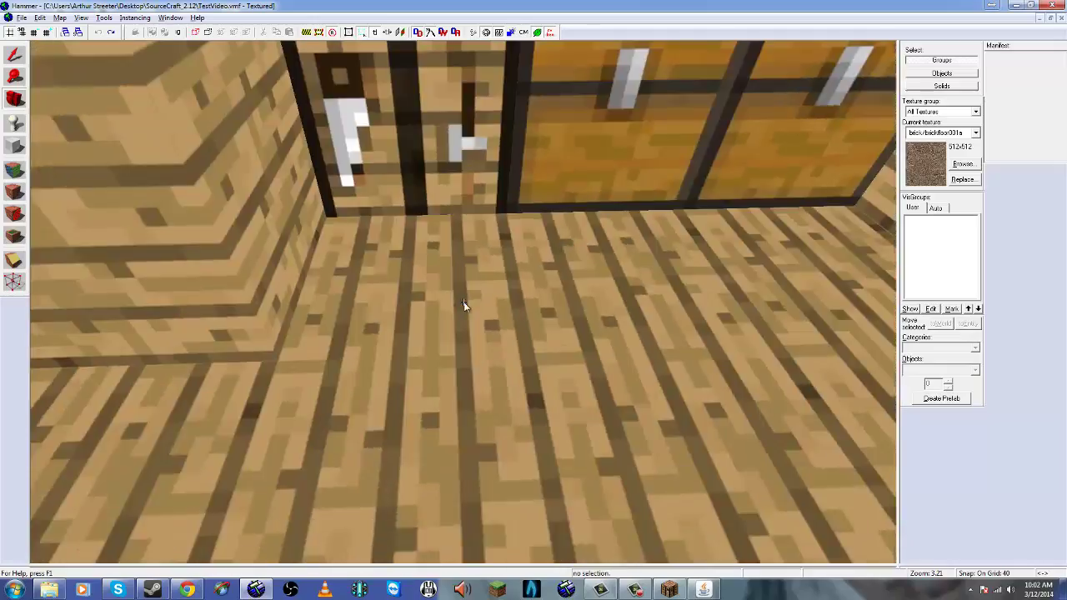
{"action": "key", "text": "w"}
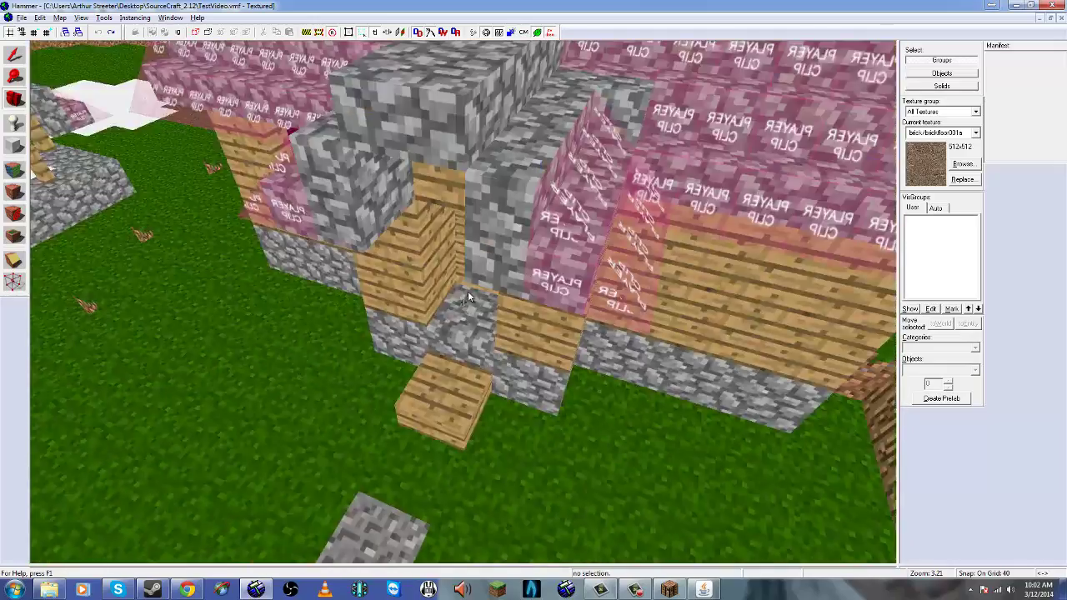
Examine the player clip brushes and cobblestone edges covering the house roofs from outside.
{"action": "key", "text": "s"}
{"action": "key", "text": "w"}
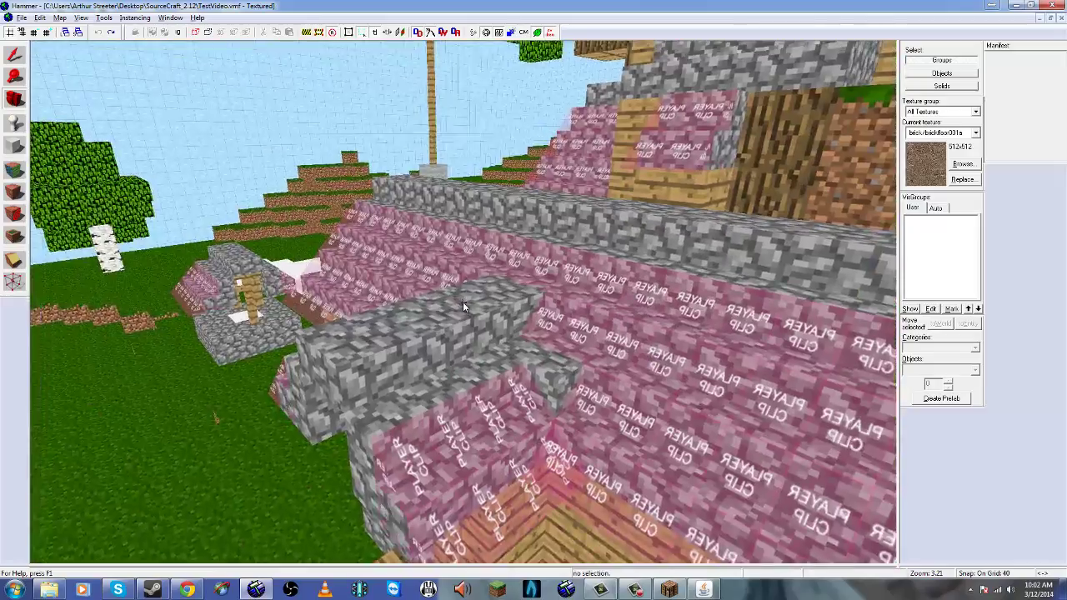
{"action": "key", "text": "w"}
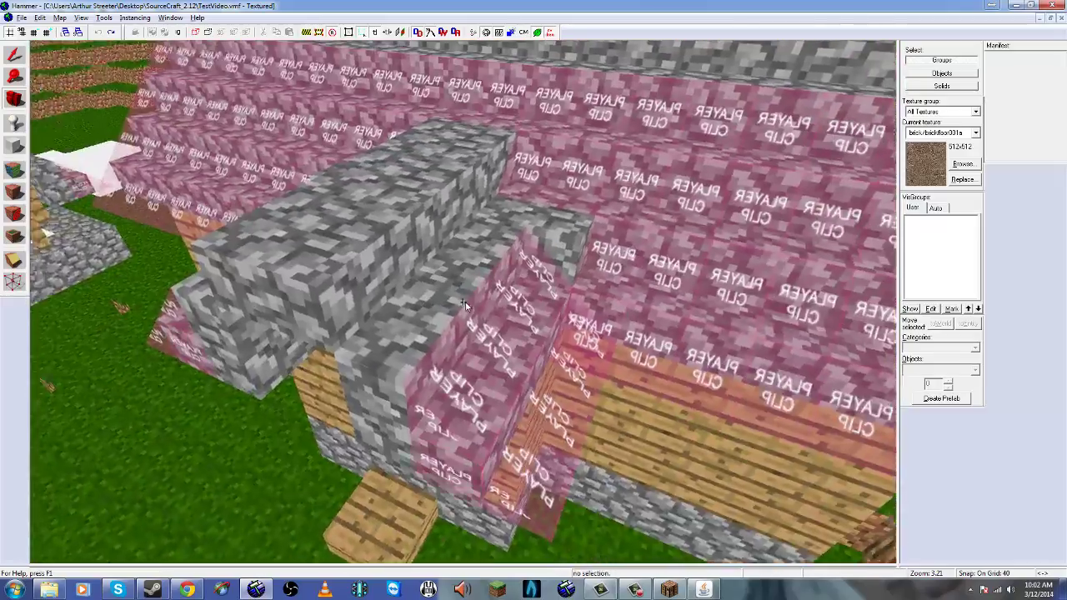
{"action": "key", "text": "a"}
{"action": "key", "text": "d"}
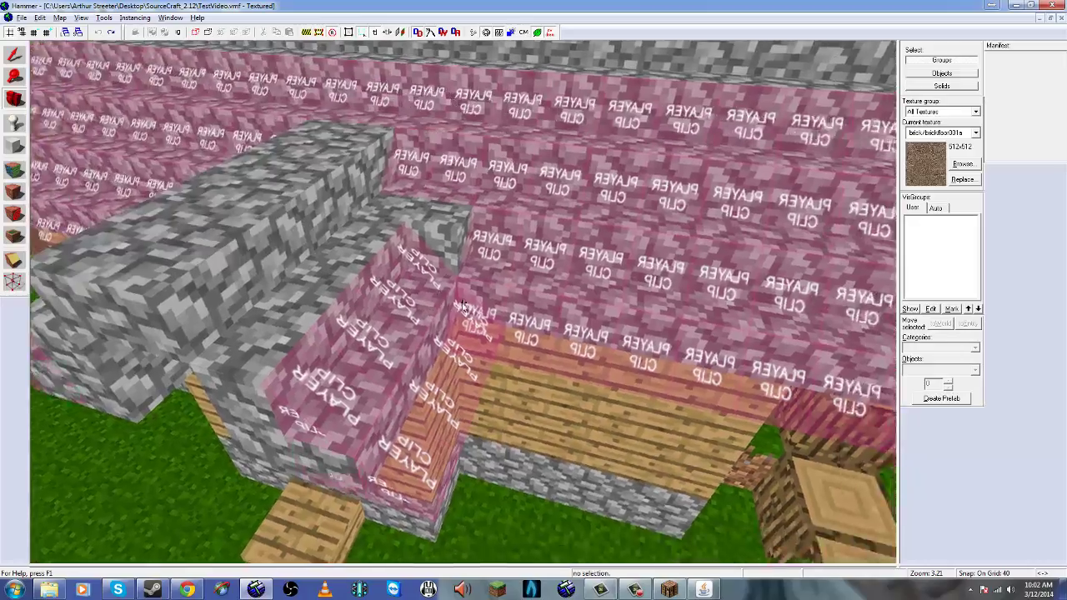
{"action": "key", "text": "s"}
{"action": "key", "text": "w"}
{"action": "key", "text": "s"}
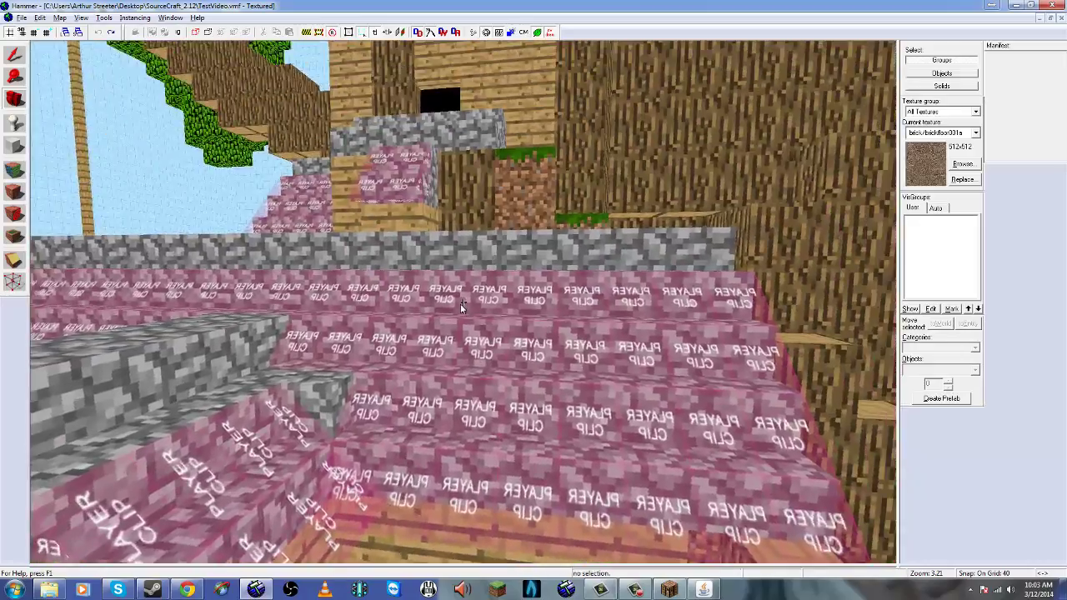
{"action": "key", "text": "s"}
{"action": "key", "text": "a"}
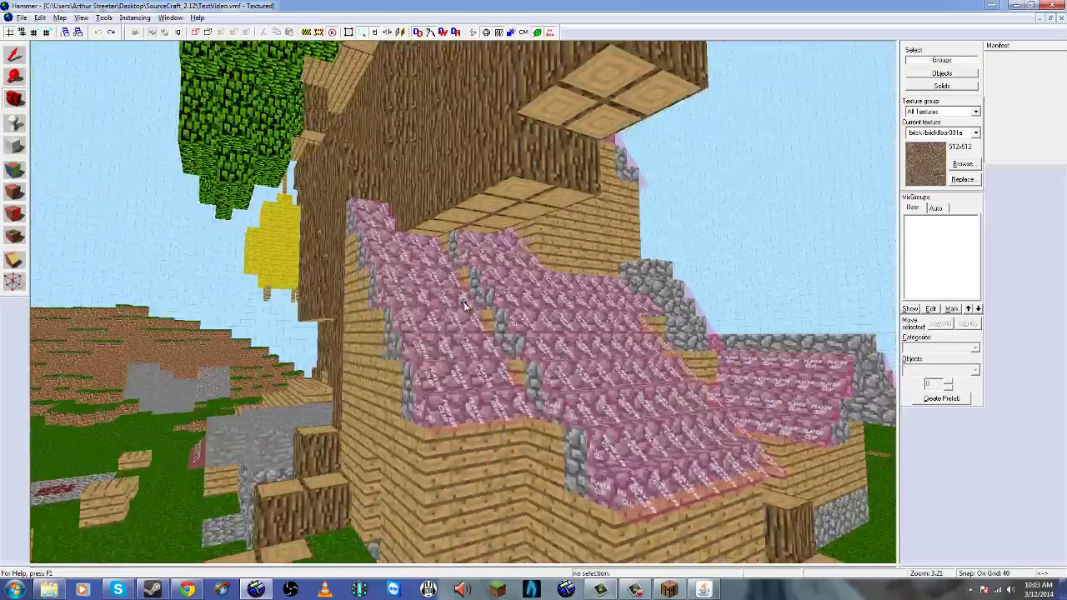
{"action": "key", "text": "a"}
{"action": "key", "text": "d"}
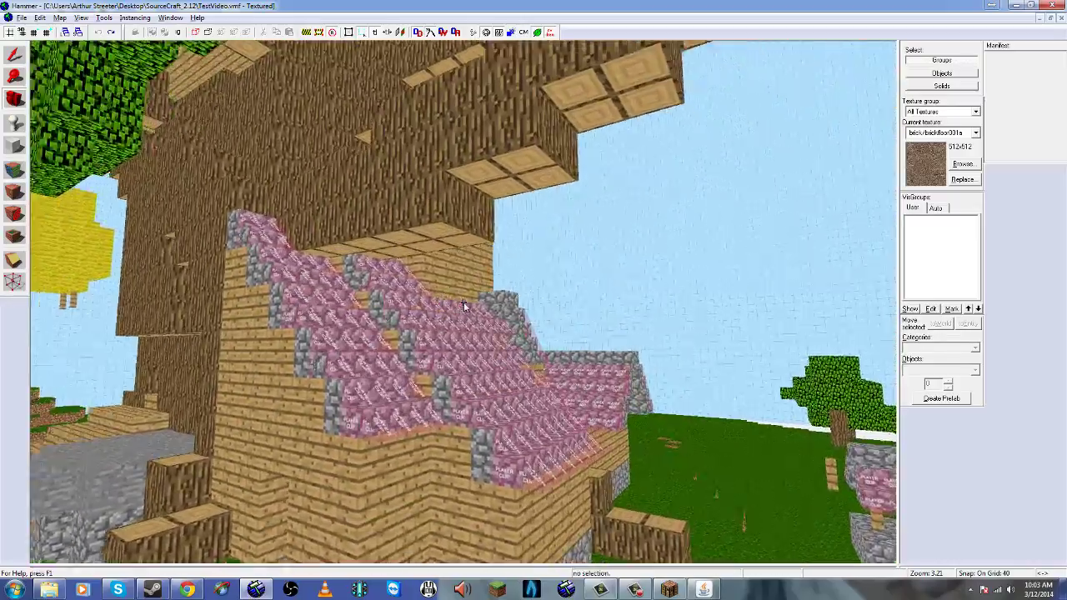
{"action": "key", "text": "w"}
Try deleting one player clip brush from the stepped roof beside the tree trunk and undo the deletion.
{"action": "left_click", "coordinate": [457, 313]}
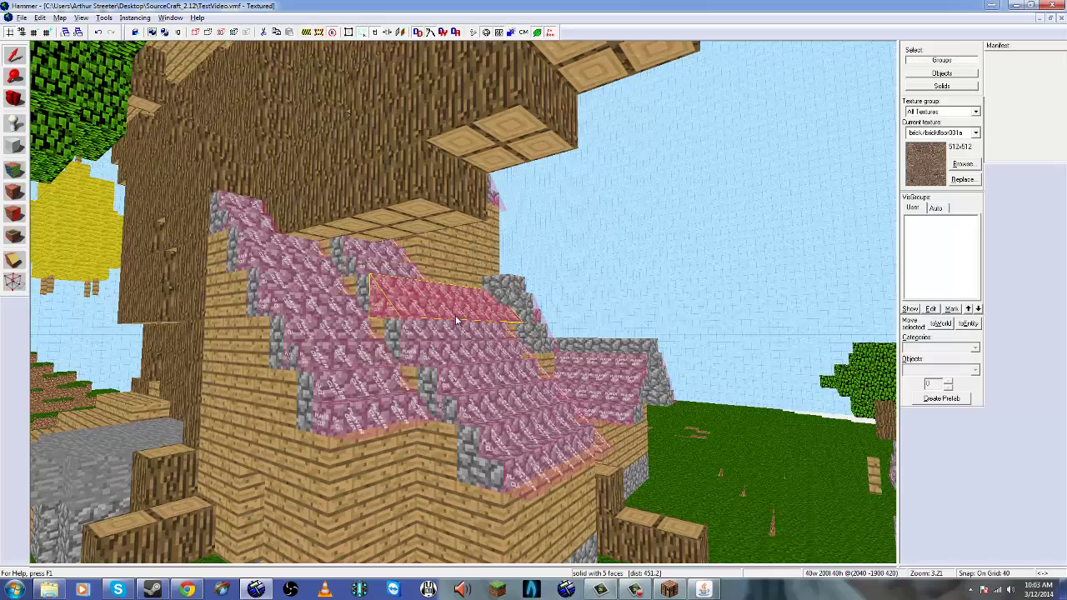
{"action": "key", "text": "Delete"}
{"action": "key", "text": "ctrl+z"}
Examine the roofed stone well and the hanging block near the houses.
{"action": "key", "text": "z"}
{"action": "key", "text": "w"}
{"action": "key", "text": "w"}
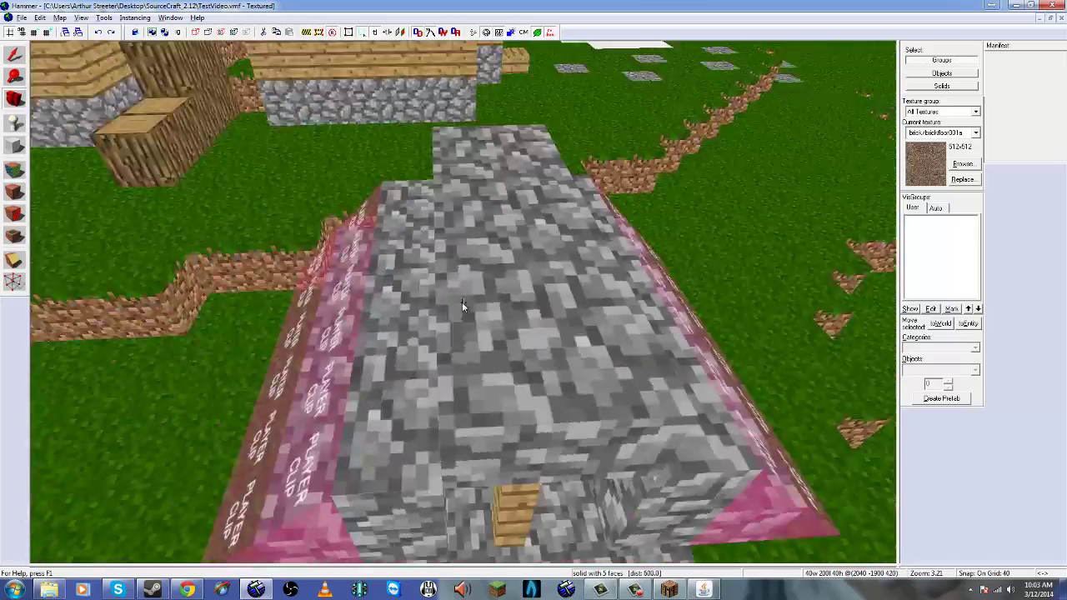
{"action": "key", "text": "d"}
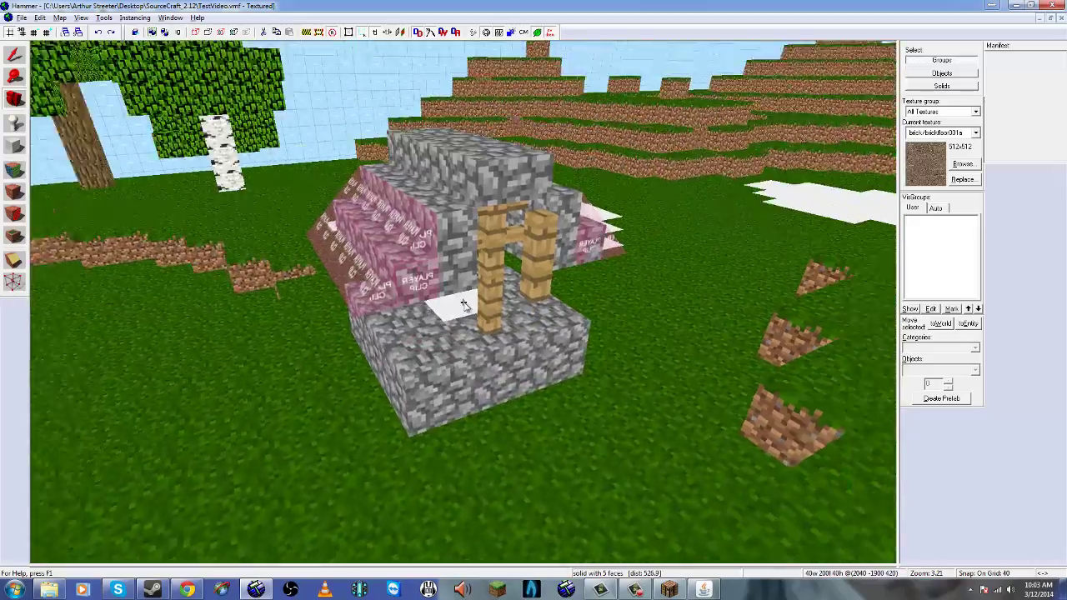
{"action": "key", "text": "w"}
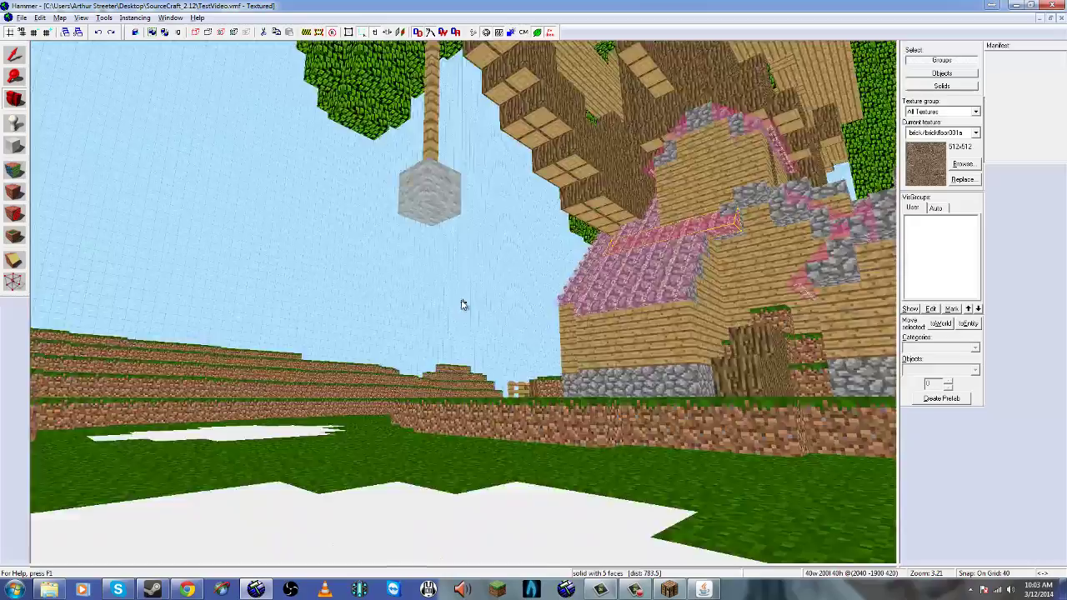
{"action": "key", "text": "w"}
{"action": "key", "text": "w"}
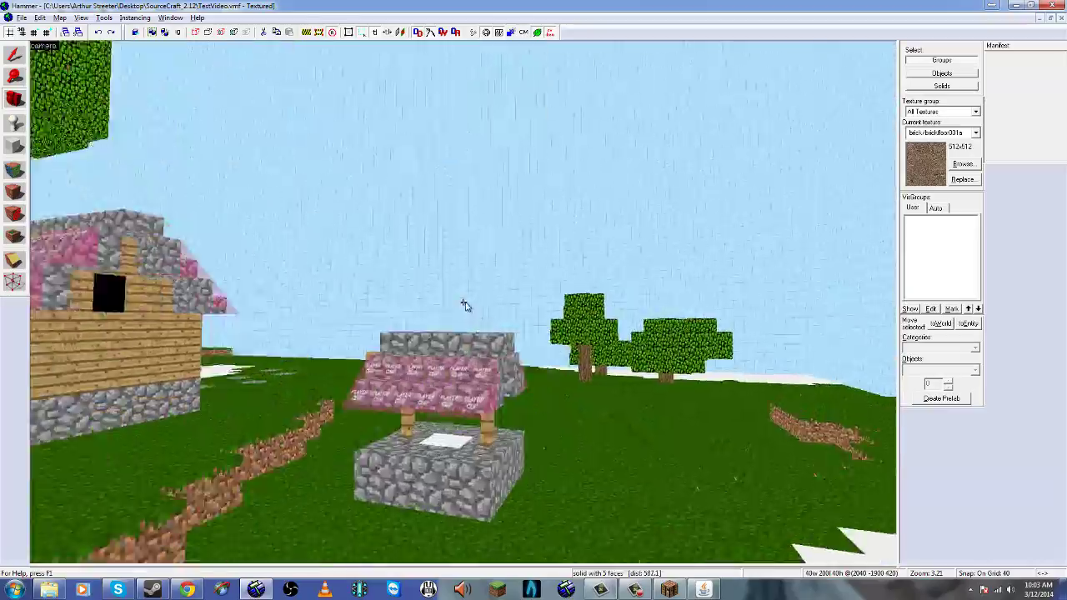
Examine the white ground patches, the pond, the hills and the whole treehouse from a distance.
{"action": "key", "text": "w"}
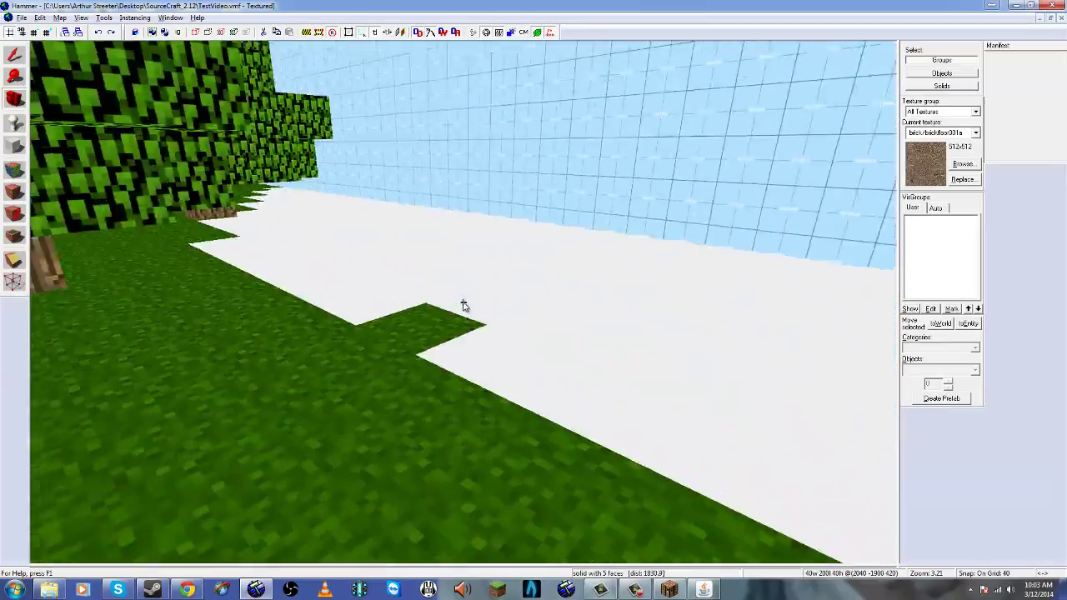
{"action": "key", "text": "w"}
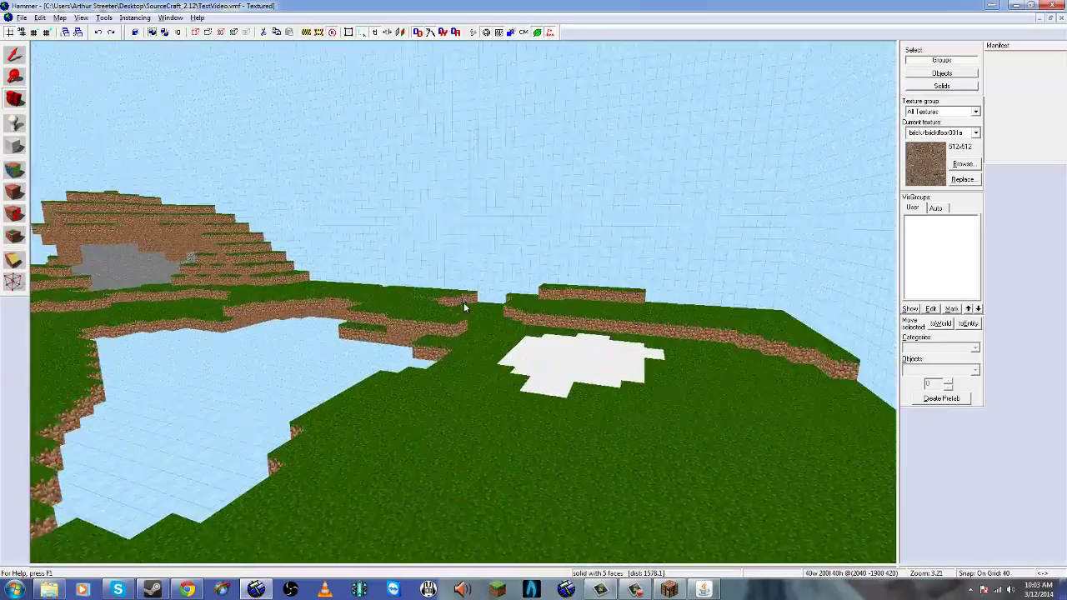
{"action": "key", "text": "w"}
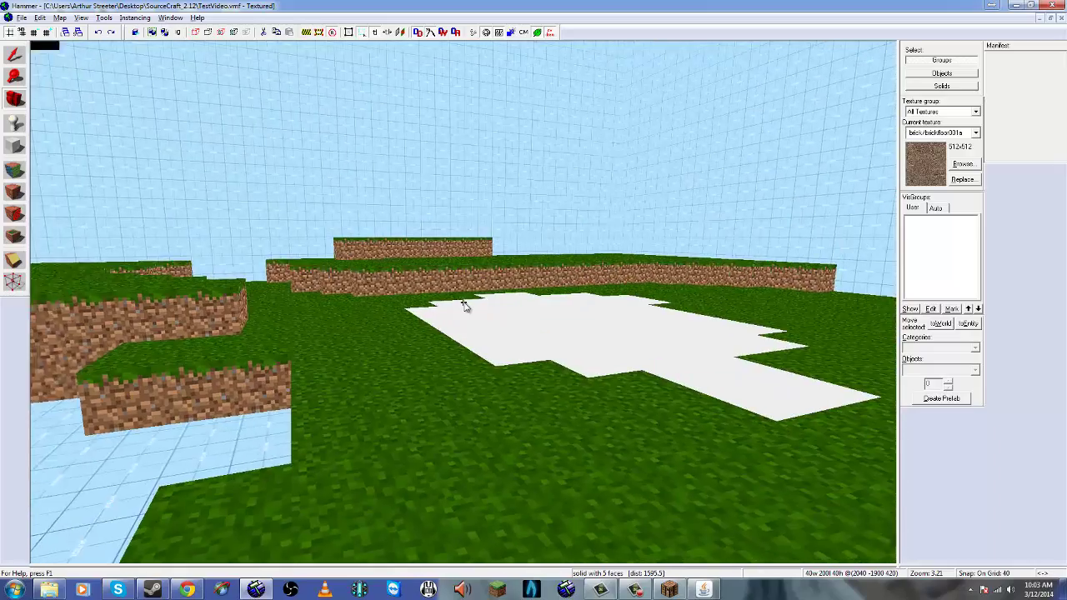
{"action": "key", "text": "s"}
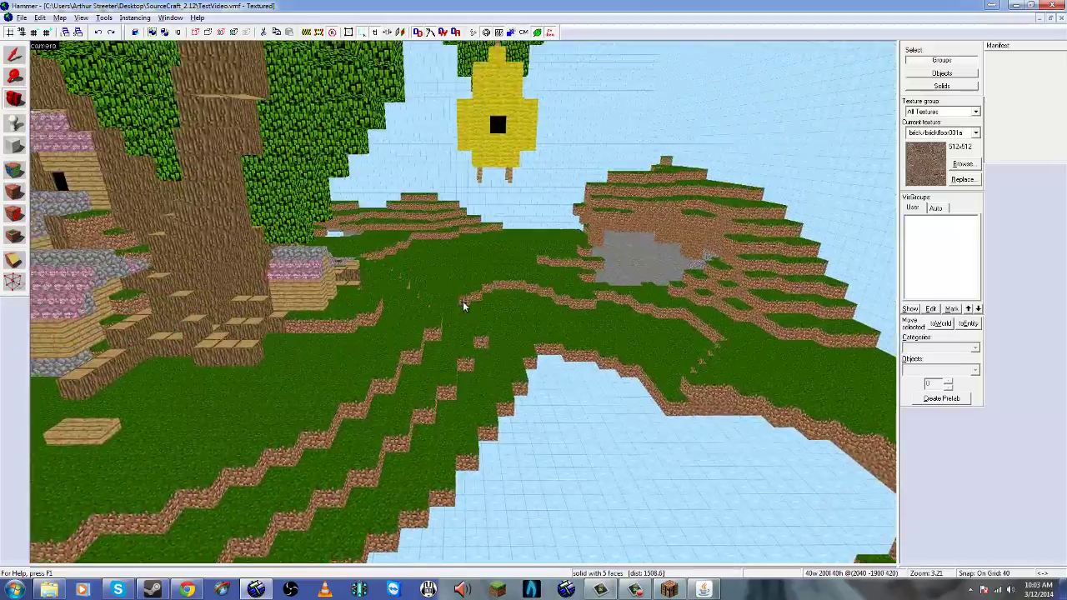
{"action": "key", "text": "w"}
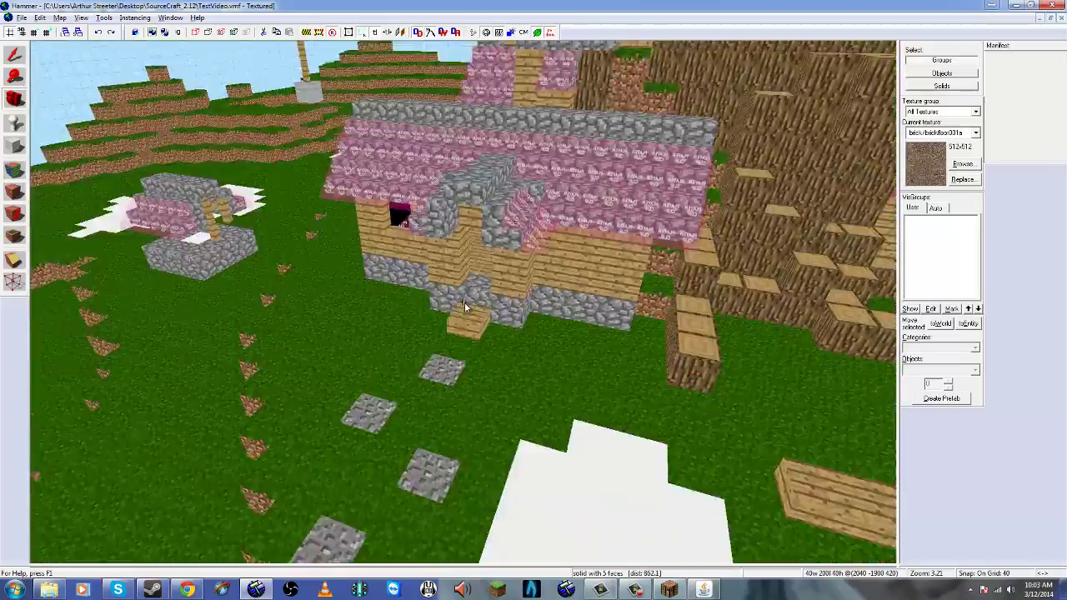
{"action": "key", "text": "w"}
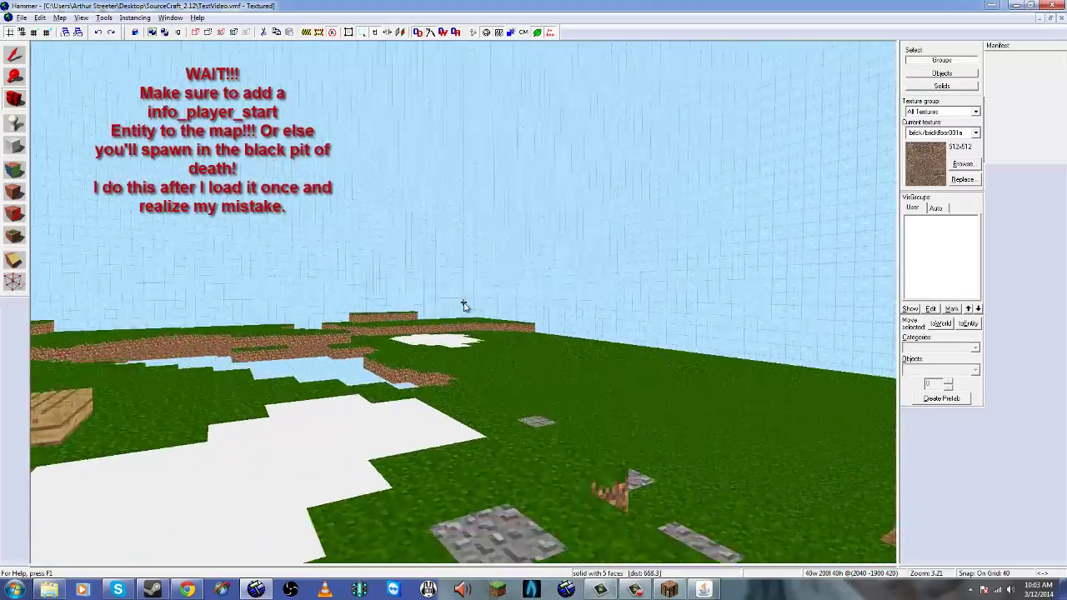
{"action": "key", "text": "s"}
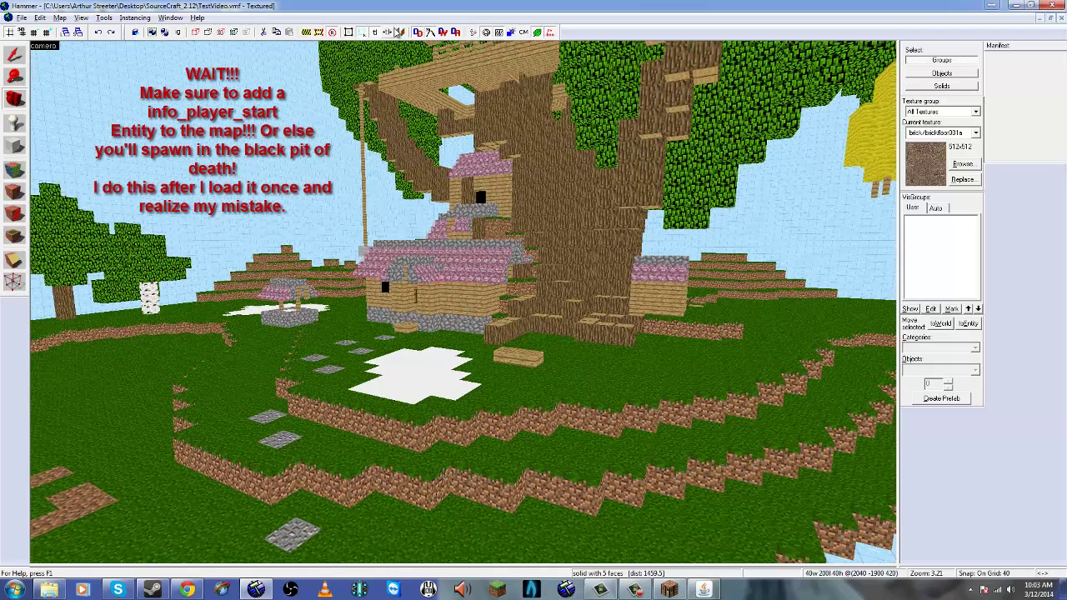
Compile the map with BSP set to Normal, VIS to Fast and RAD to Fast.
{"action": "key", "text": "F9"}
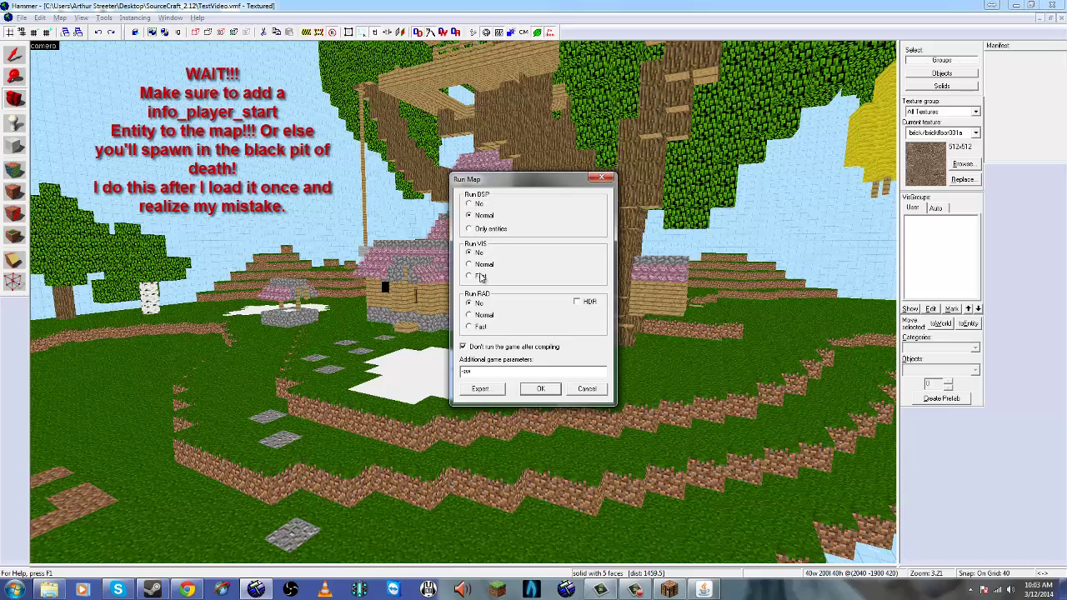
{"action": "left_click", "coordinate": [587, 389]}
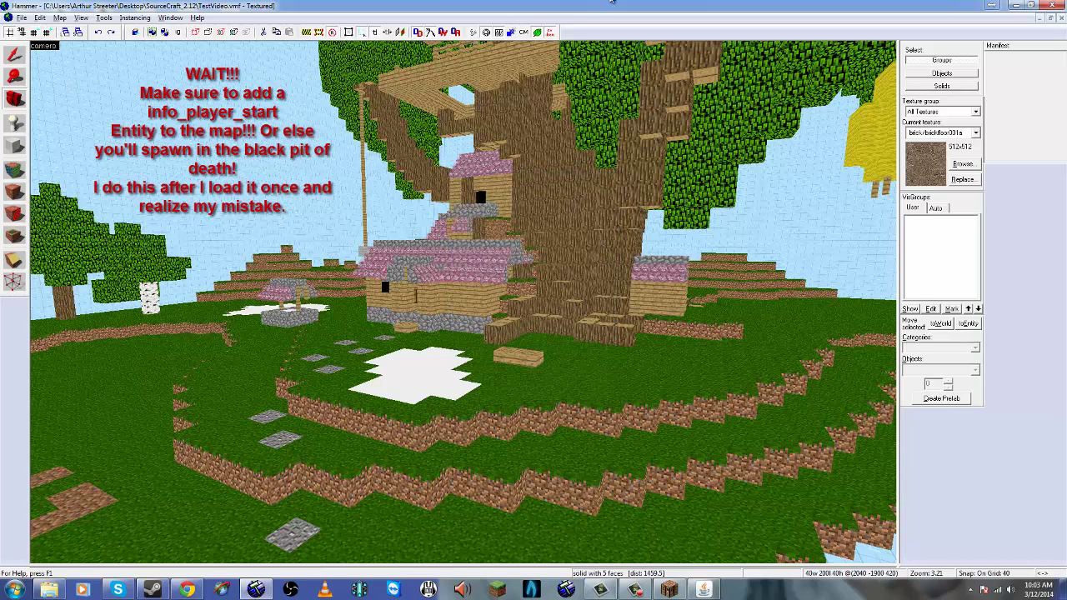
{"action": "left_click", "coordinate": [474, 32]}
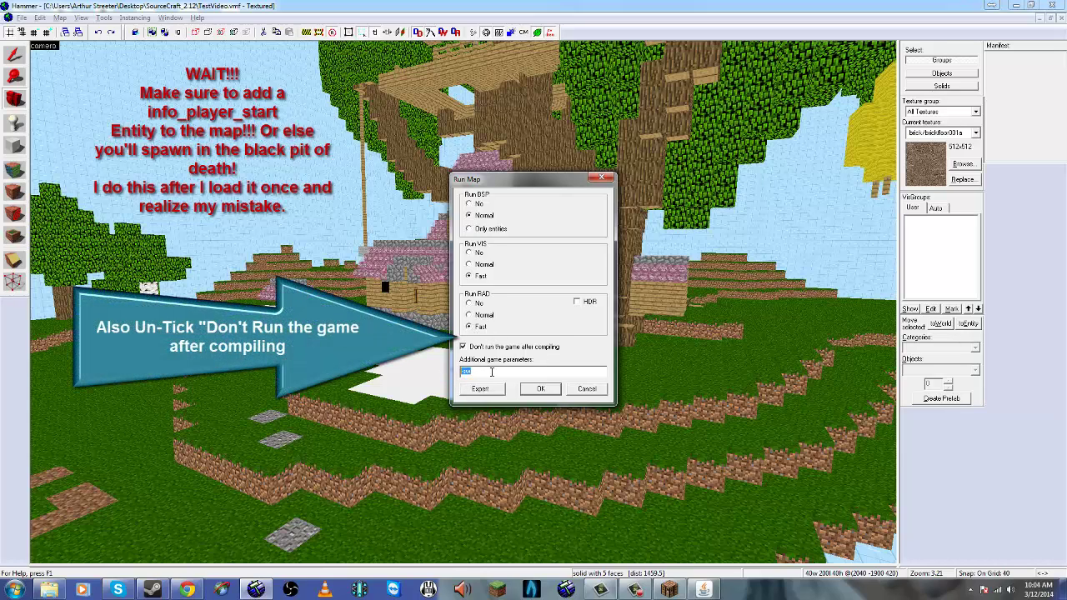
{"action": "left_click", "coordinate": [533, 389]}
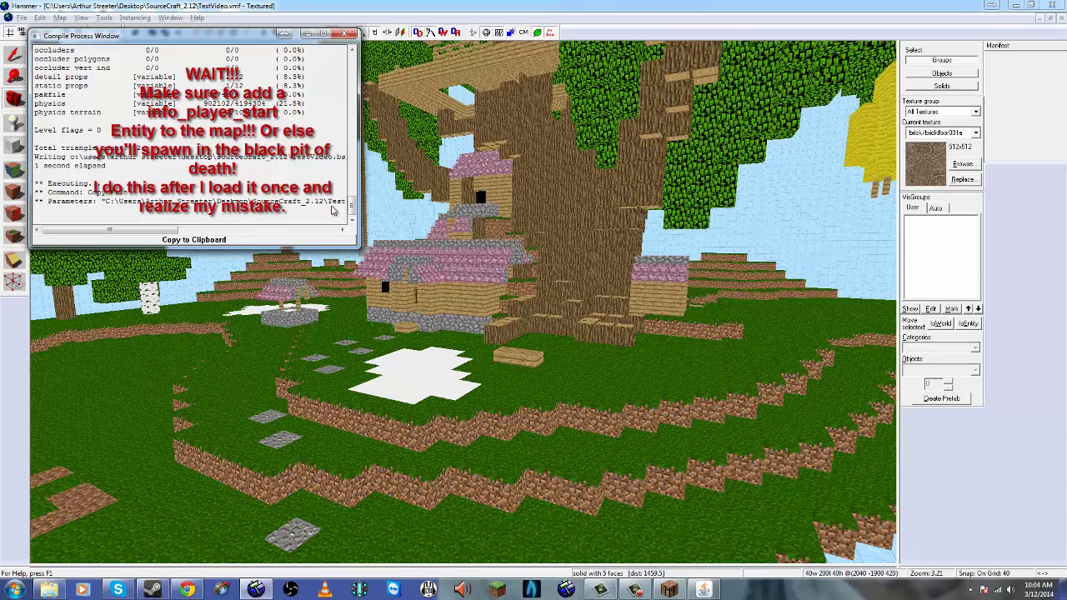
{"action": "left_click", "coordinate": [532, 387]}
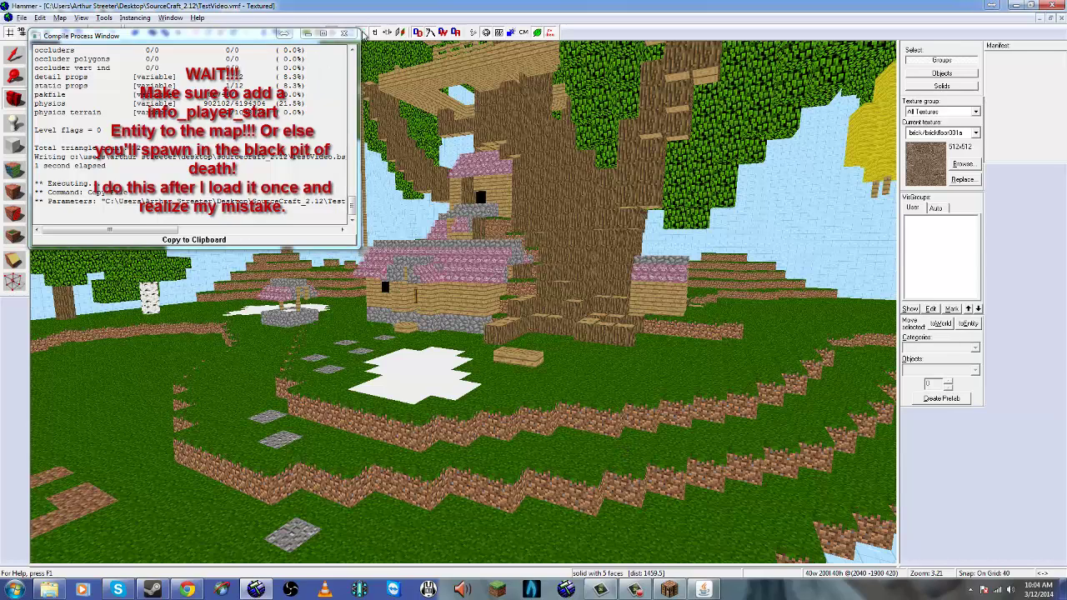
Close the compile log and run the map with BSP Normal, VIS Fast and RAD Fast, launching the game after compiling.
{"action": "left_click", "coordinate": [345, 33]}
{"action": "left_click", "coordinate": [473, 32]}
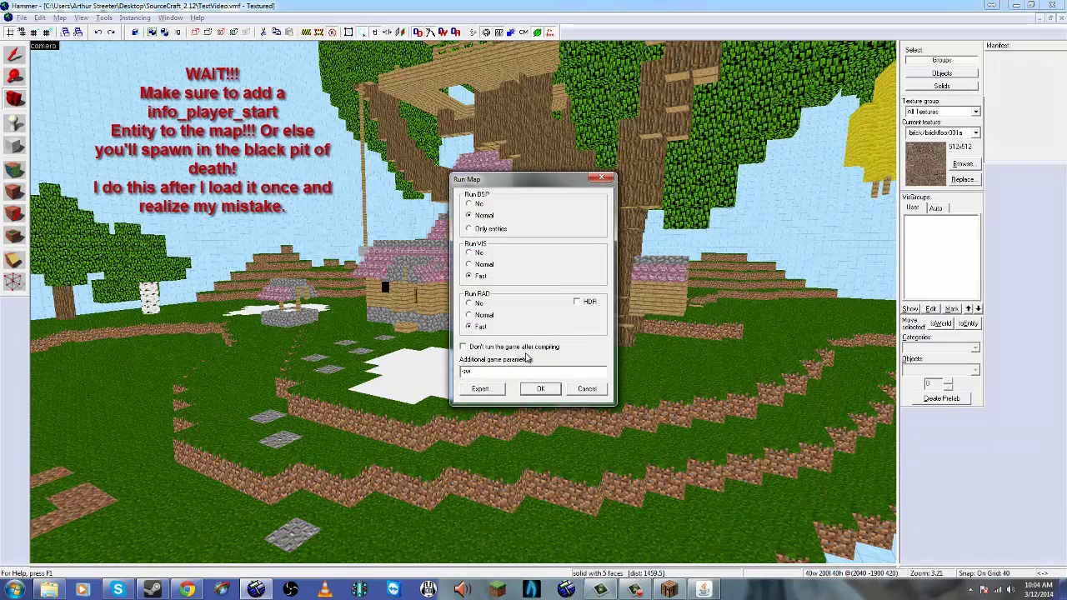
{"action": "left_click", "coordinate": [539, 390]}
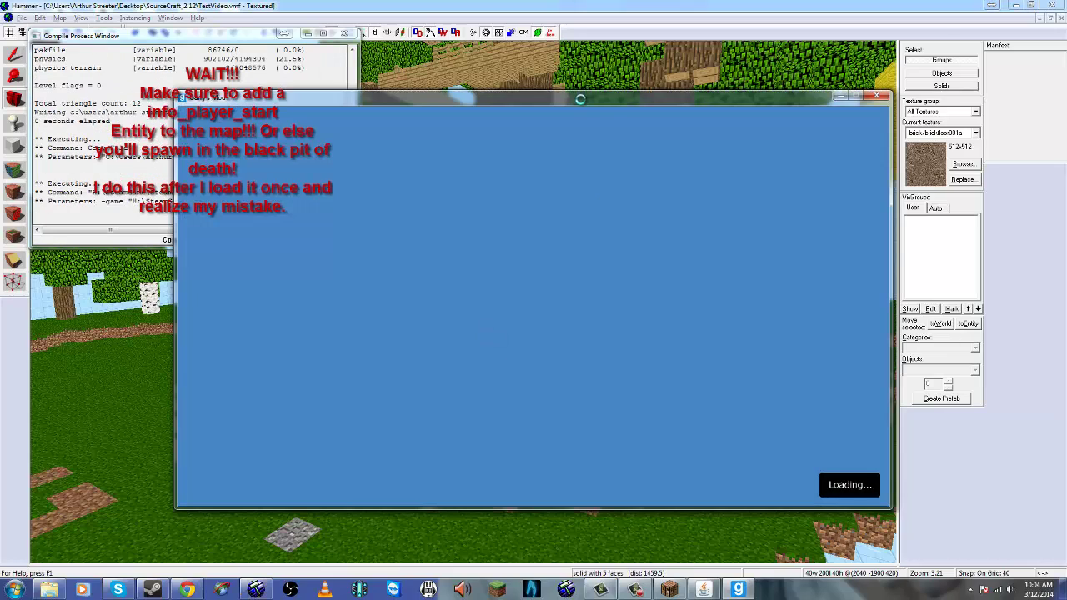
{"action": "left_click", "coordinate": [631, 18]}
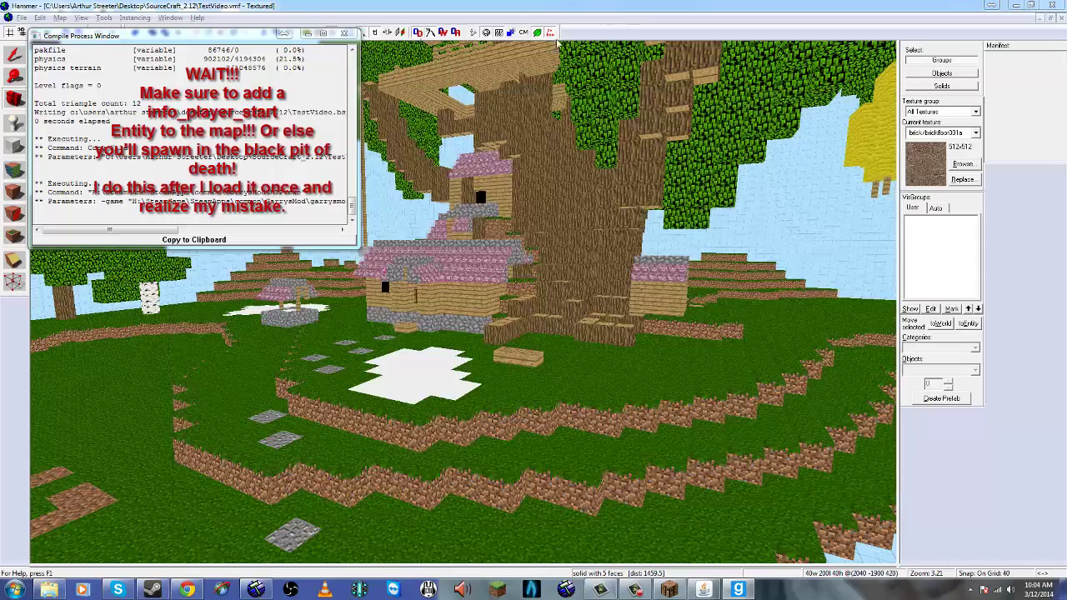
{"action": "left_click", "coordinate": [345, 34]}
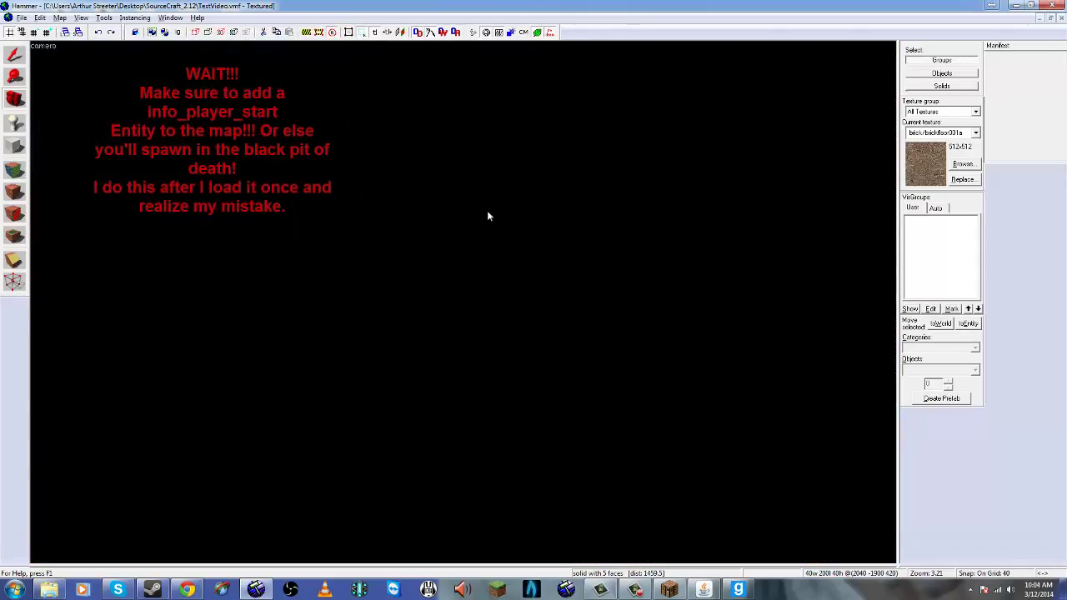
Examine the treehouse canopy, wooden platforms, houses and surrounding grounds from the air.
{"action": "key", "text": "z"}
{"action": "key", "text": "w"}
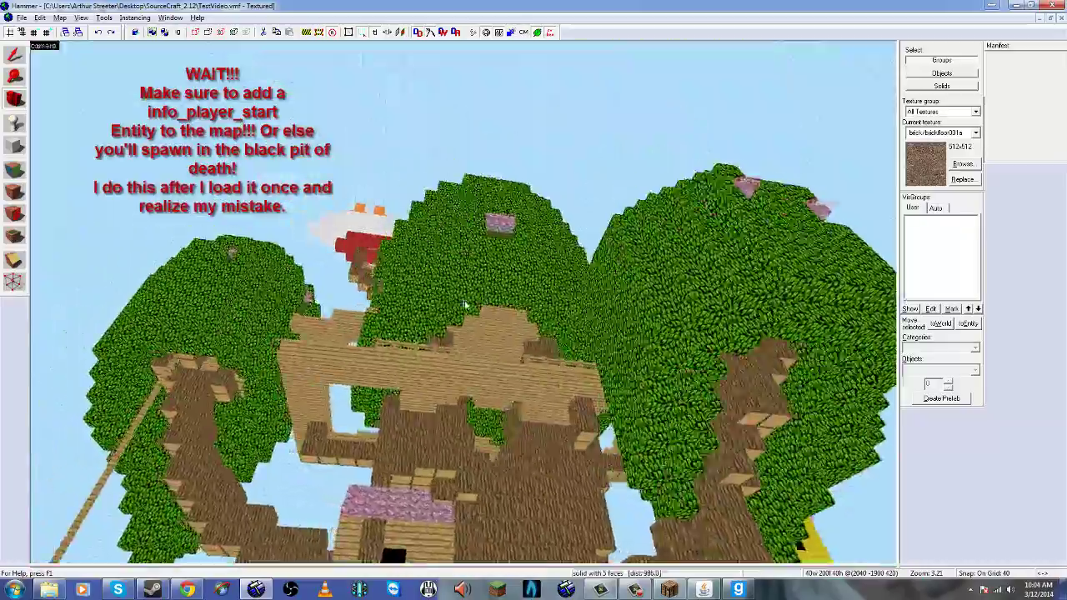
{"action": "key", "text": "w"}
{"action": "key", "text": "s"}
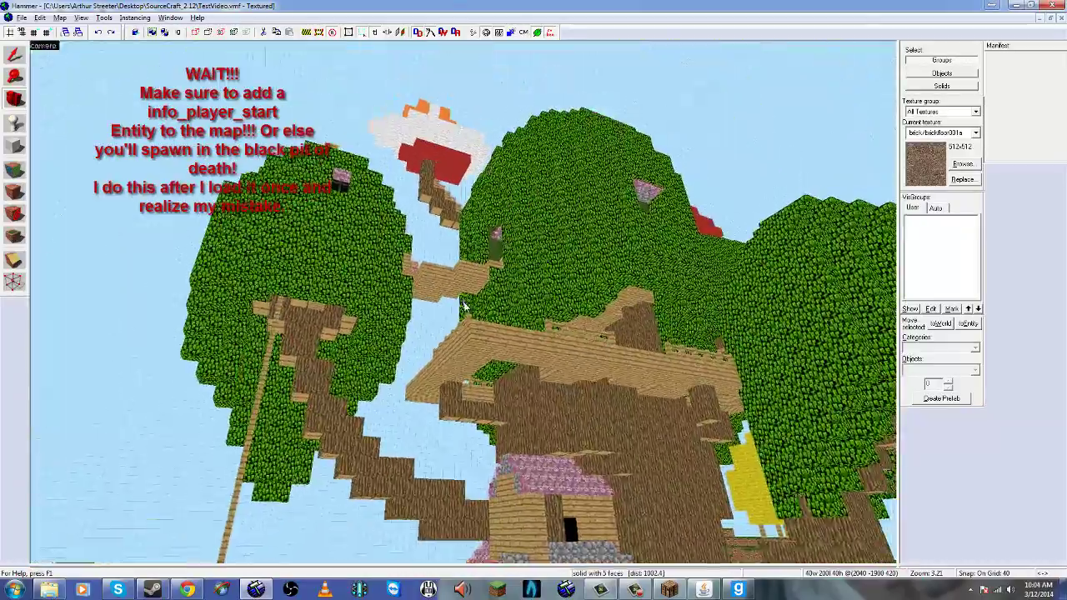
{"action": "key", "text": "w"}
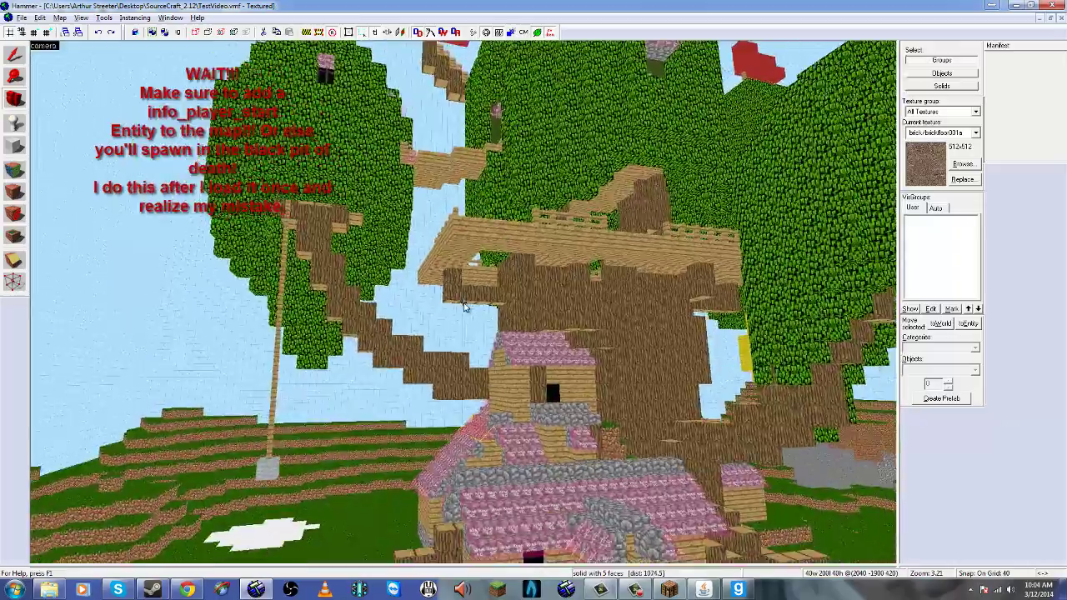
{"action": "key", "text": "s"}
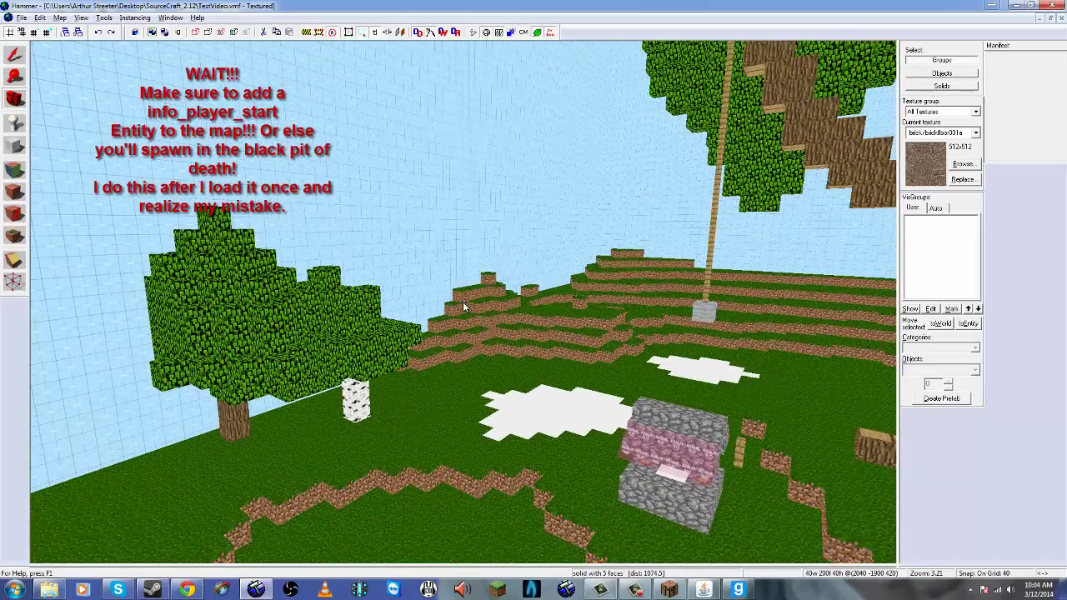
Switch to Garry's Mod to check the player's spawn in the loaded map, and quit the game.
{"action": "key", "text": "alt+Tab"}
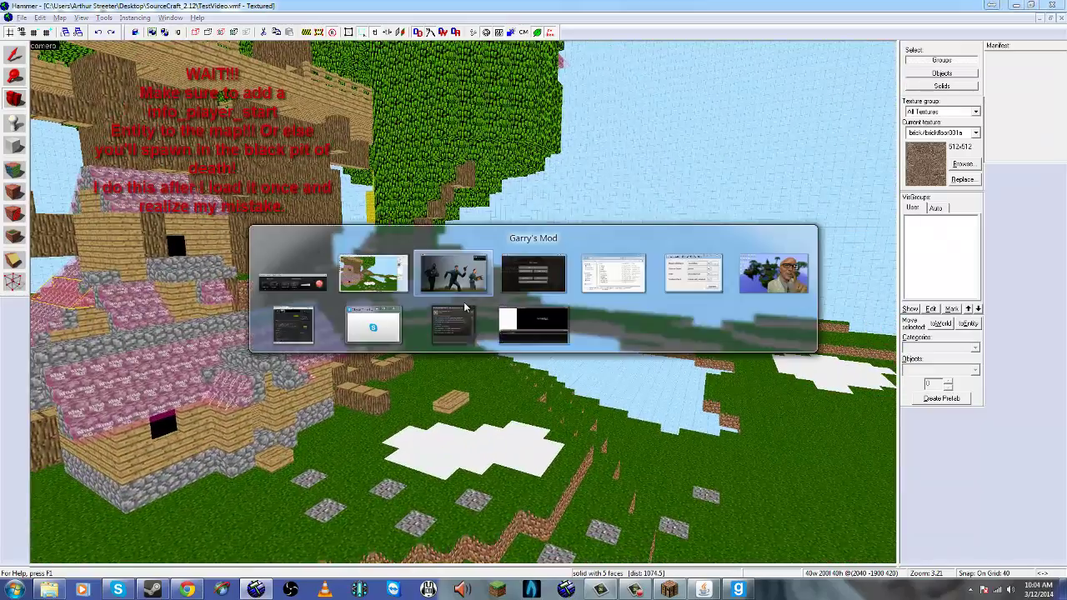
{"action": "key", "text": "Escape"}
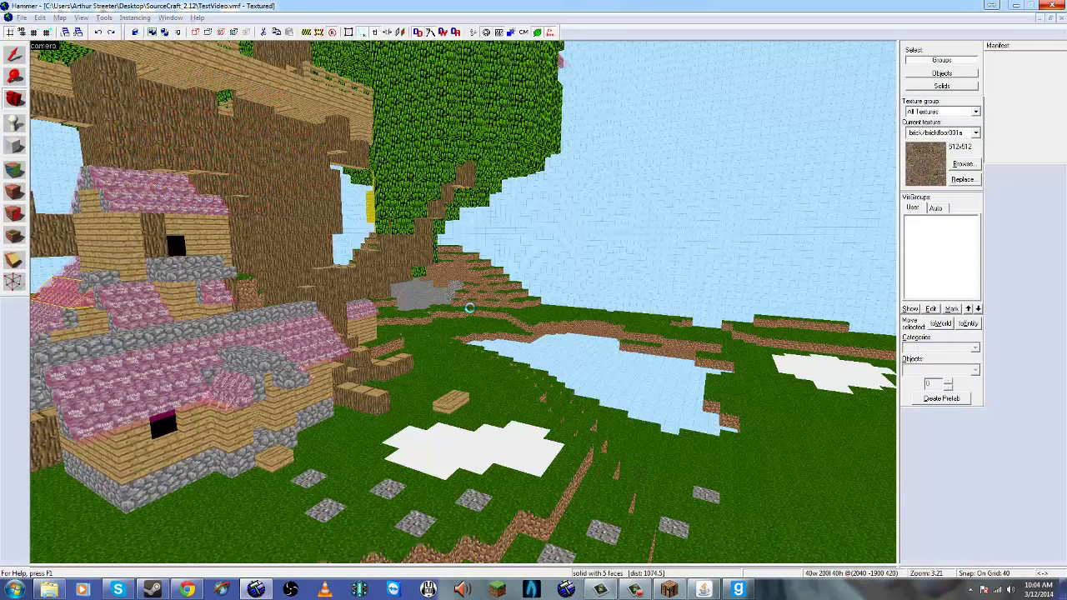
{"action": "left_click", "coordinate": [737, 589]}
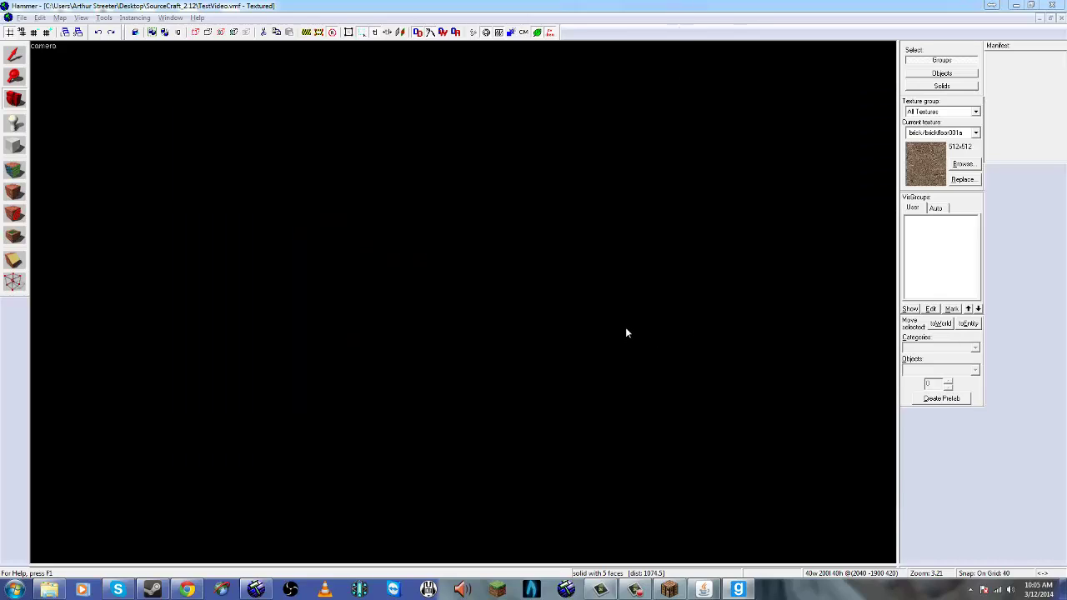
{"action": "left_click", "coordinate": [737, 588]}
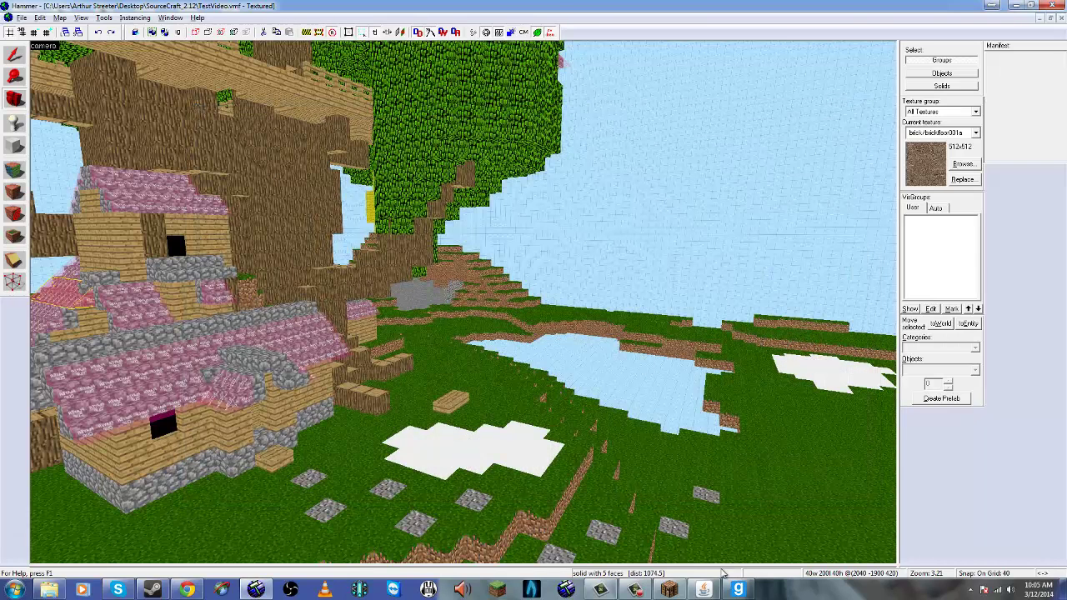
{"action": "left_click", "coordinate": [737, 588]}
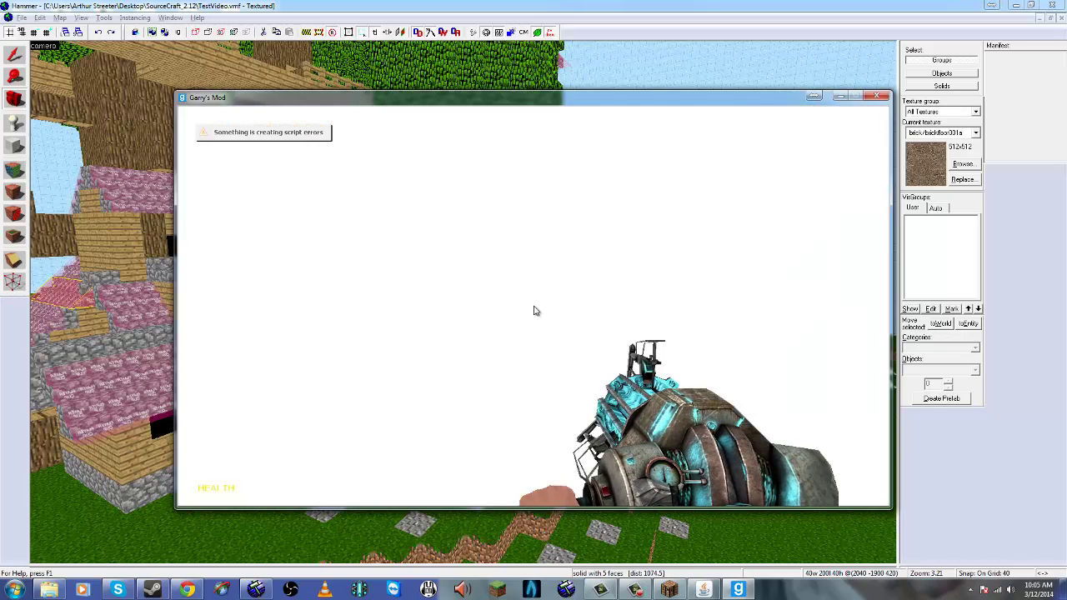
{"action": "key", "text": "grave"}
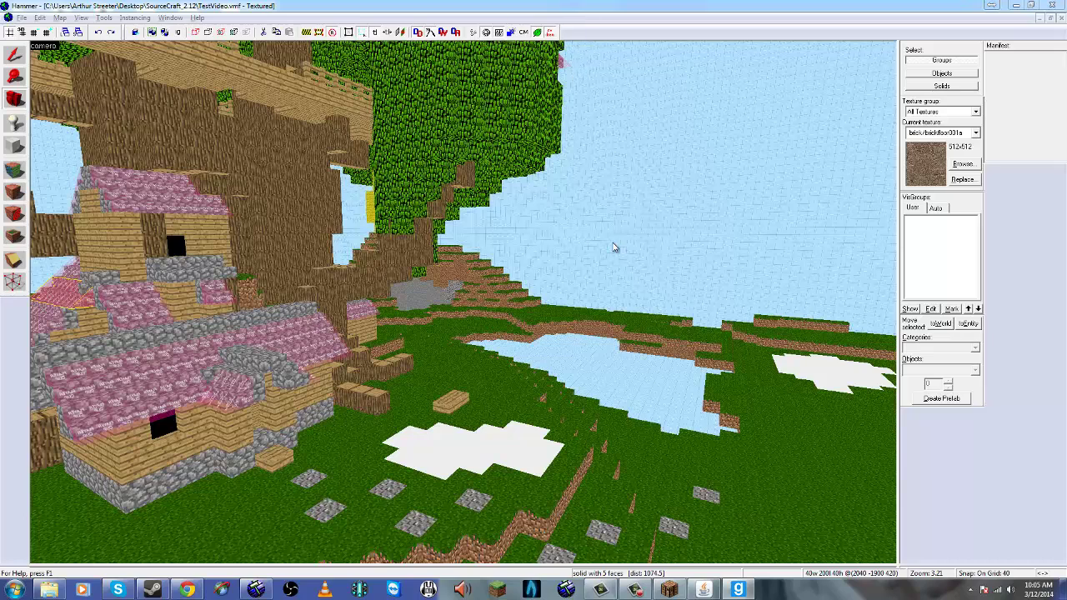
Place an info_player_start entity on the grass near the pond in front of the treehouse.
{"action": "left_click", "coordinate": [14, 123]}
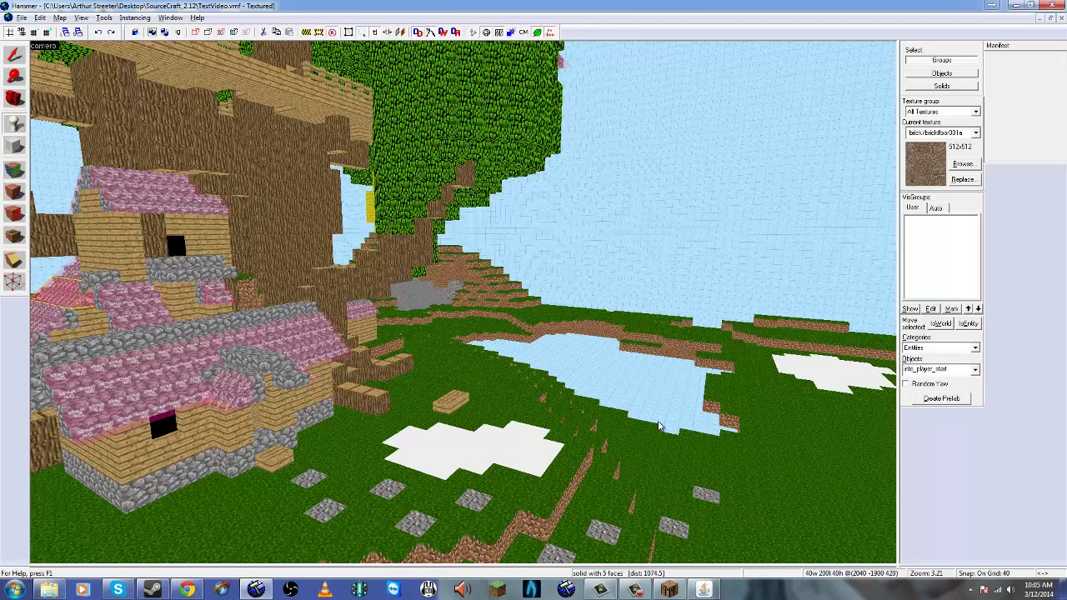
{"action": "left_click", "coordinate": [774, 467]}
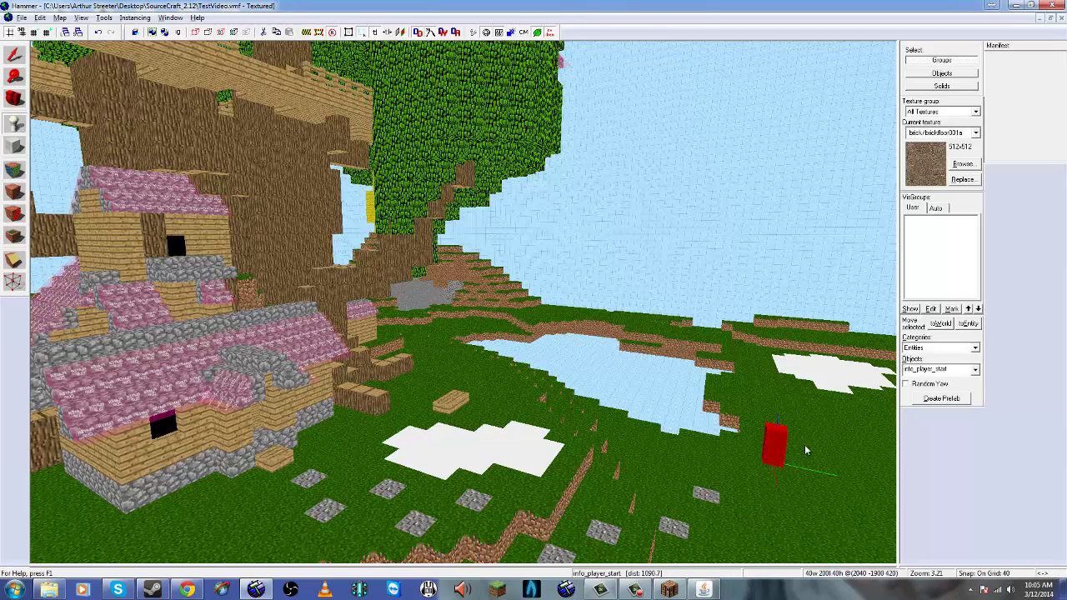
{"action": "key", "text": "z"}
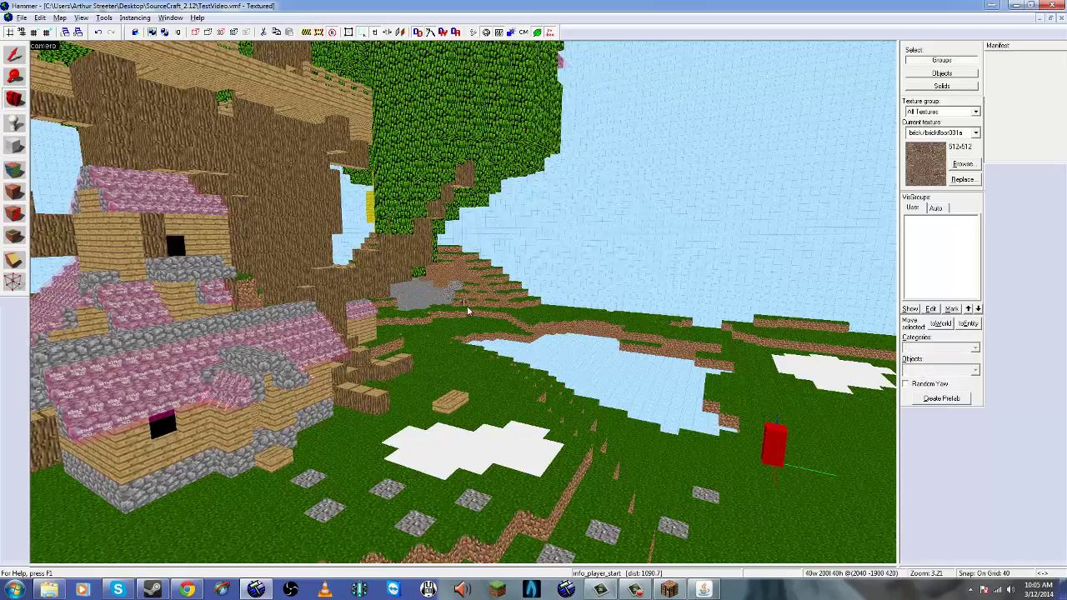
{"action": "key", "text": "w"}
{"action": "key", "text": "w"}
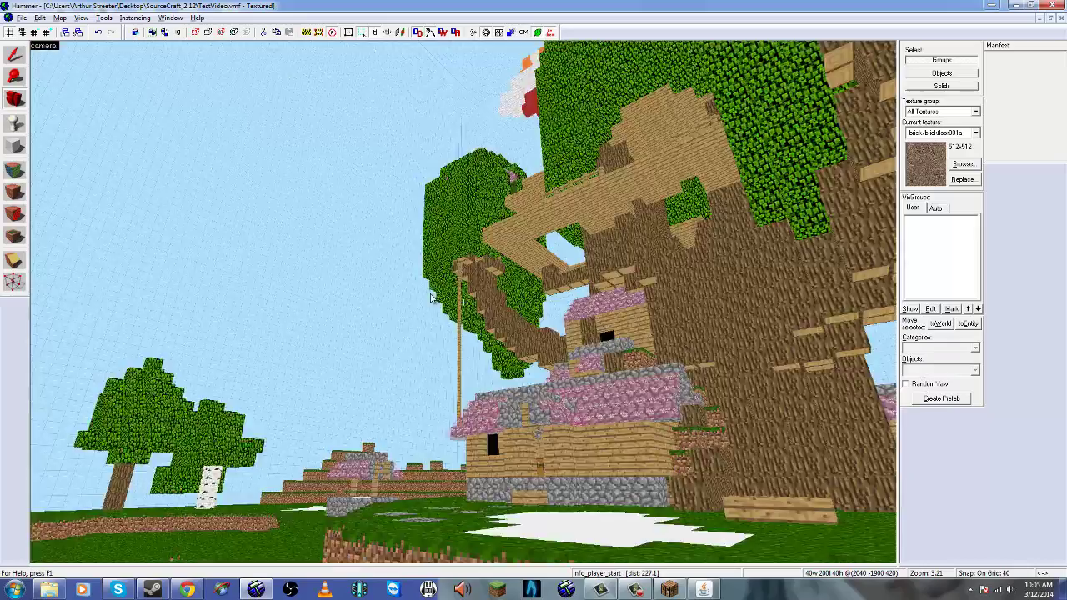
Compile and run the map again with BSP set to Normal, VIS to Fast and RAD to Fast.
{"action": "key", "text": "z"}
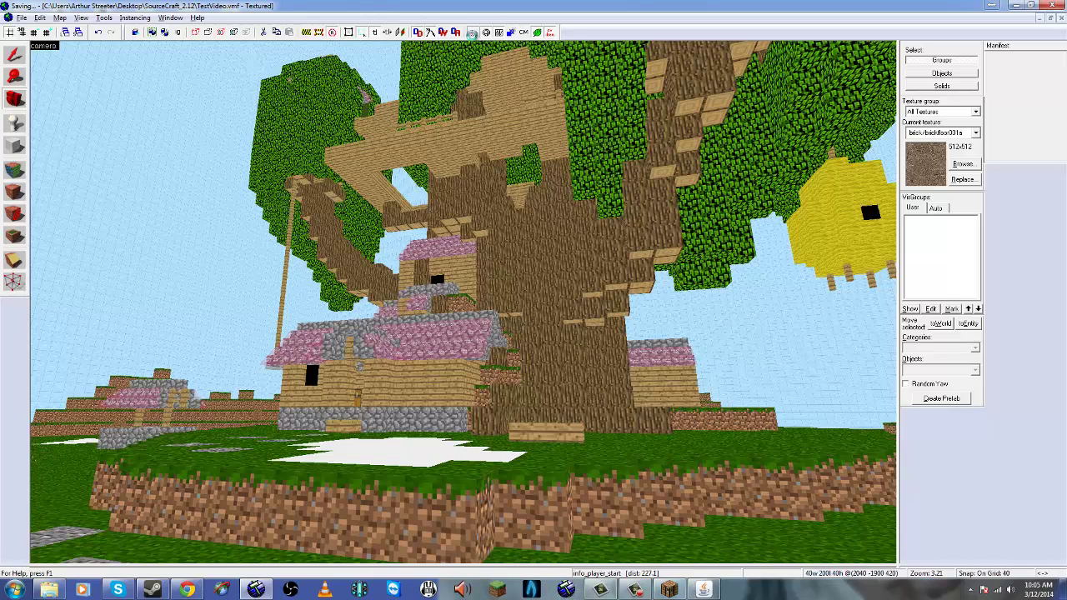
{"action": "key", "text": "F9"}
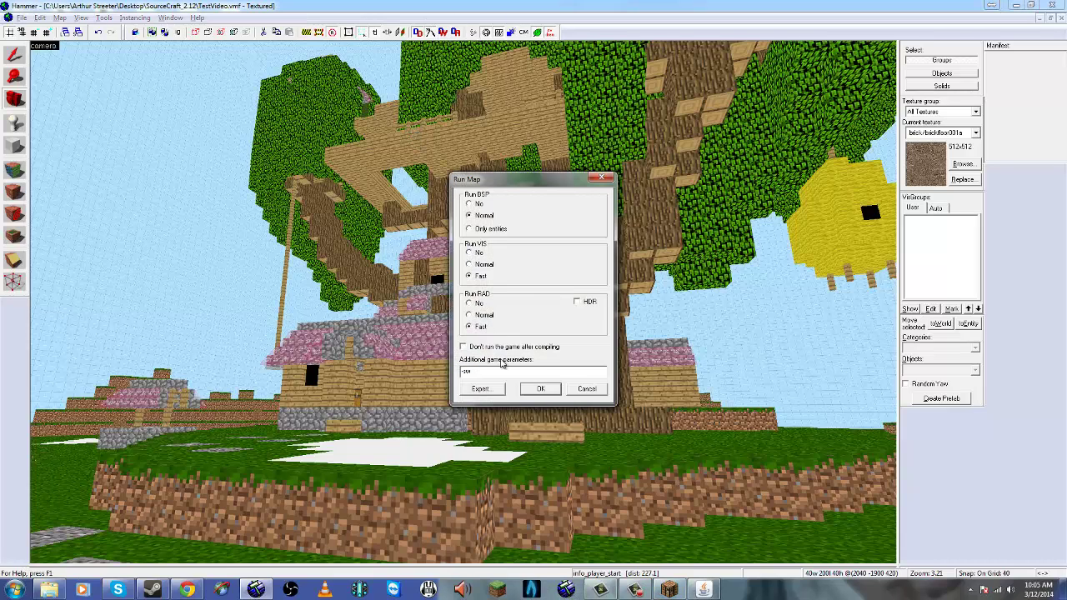
{"action": "left_click", "coordinate": [539, 390]}
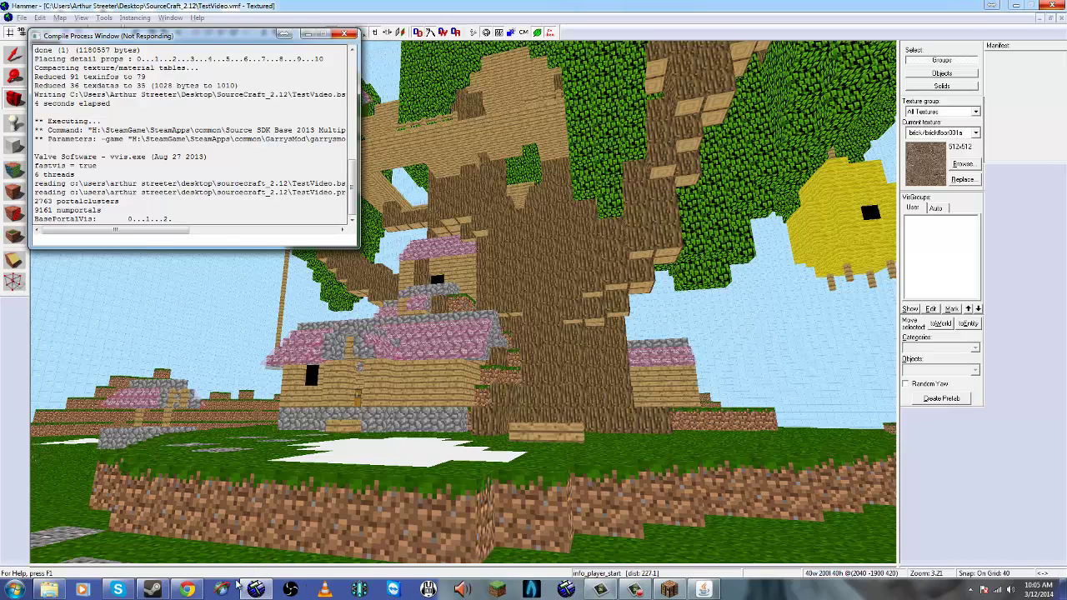
Switch to Minecraft, lower the master volume to 11% and return to the game.
{"action": "left_click", "coordinate": [670, 590]}
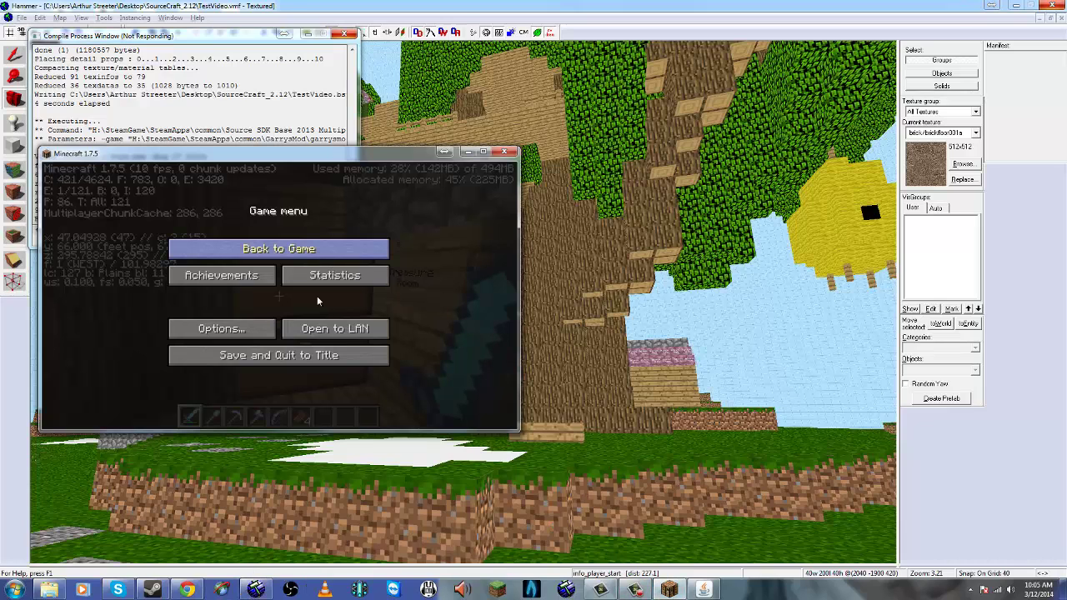
{"action": "left_click", "coordinate": [221, 328]}
{"action": "left_click", "coordinate": [227, 292]}
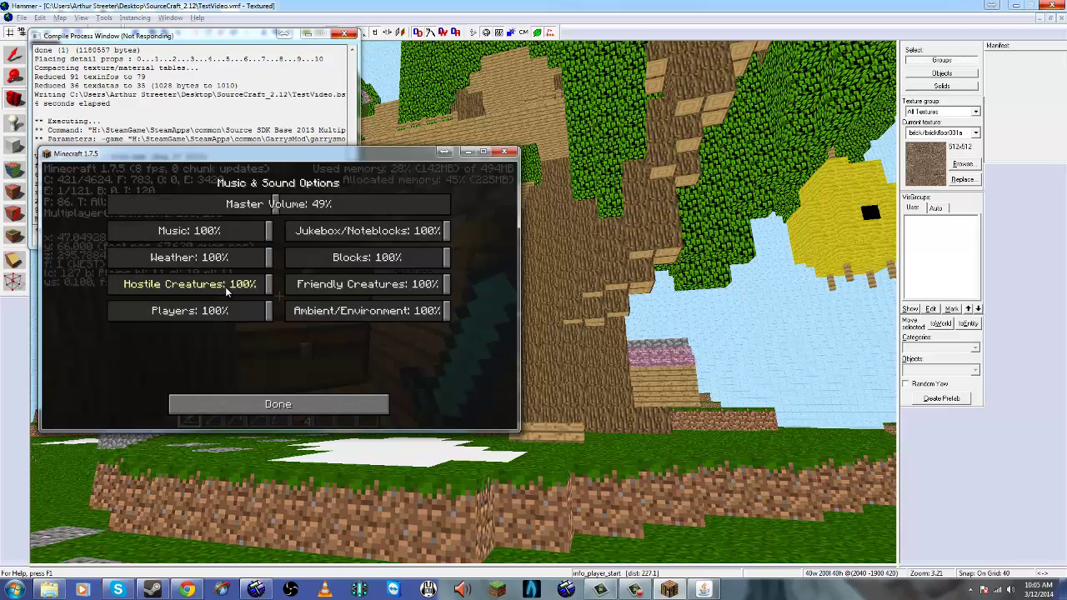
{"action": "left_click", "coordinate": [153, 205]}
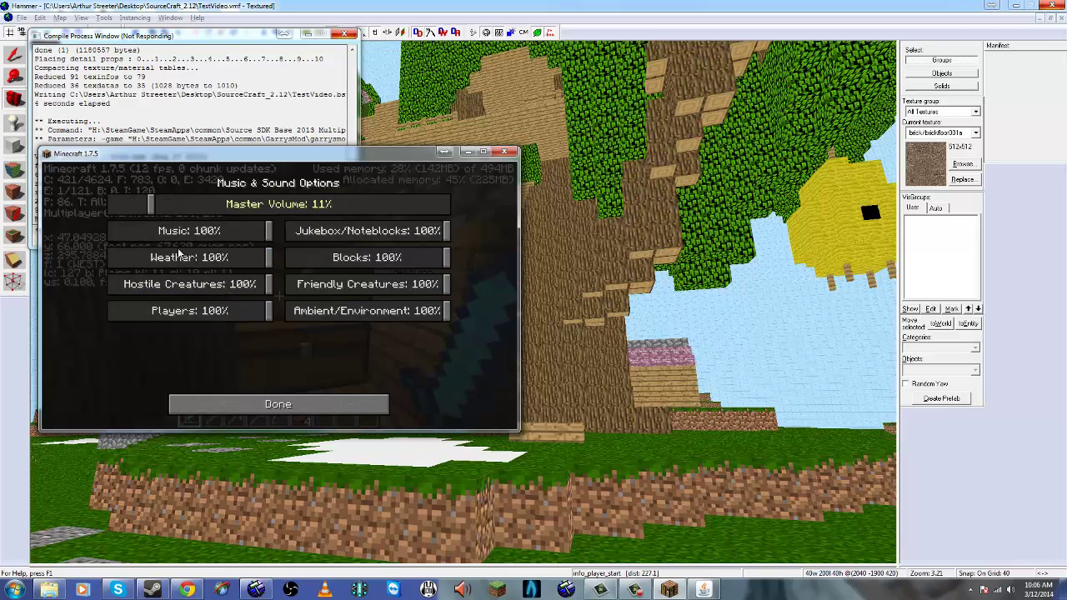
{"action": "left_click", "coordinate": [229, 407]}
{"action": "key", "text": "Escape"}
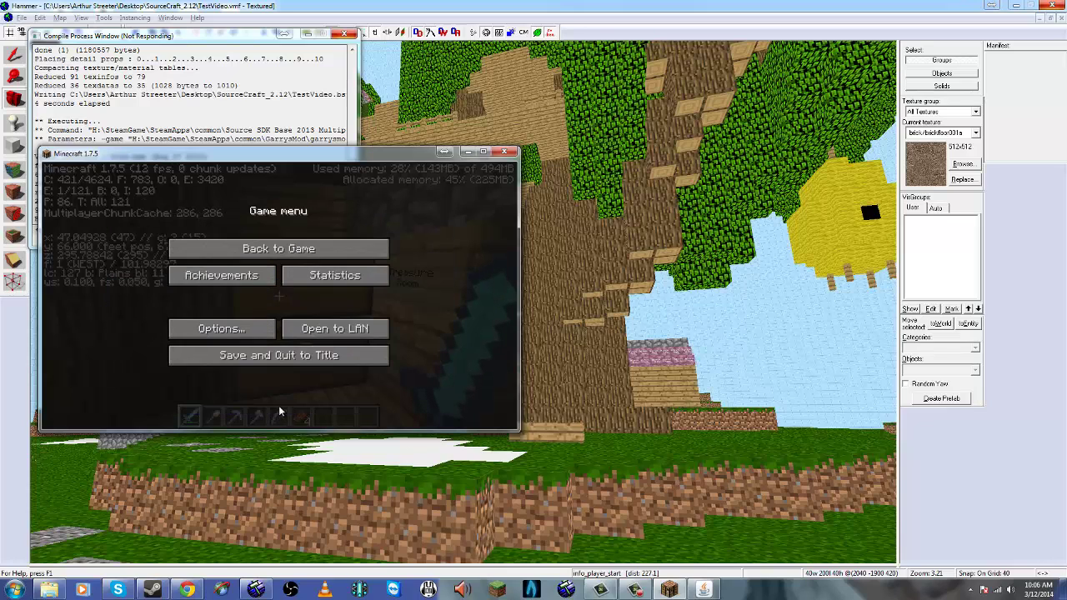
{"action": "left_click", "coordinate": [267, 249]}
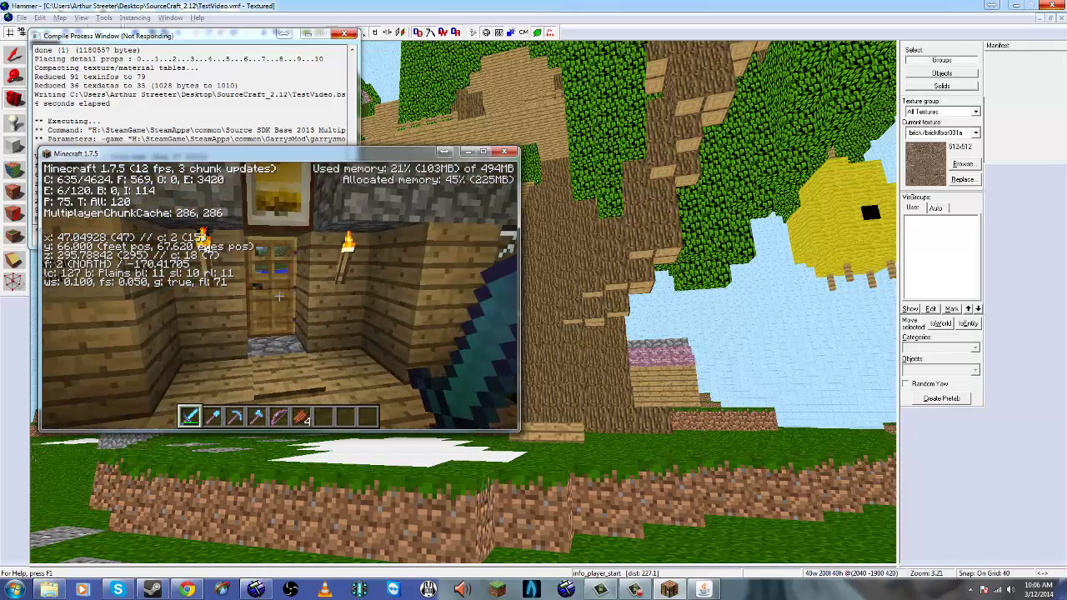
Hide the debug overlay, leave the house and tour the original treehouse and its surroundings in Minecraft.
{"action": "key", "text": "F3"}
{"action": "key", "text": "w"}
{"action": "right_click", "coordinate": [280, 296]}
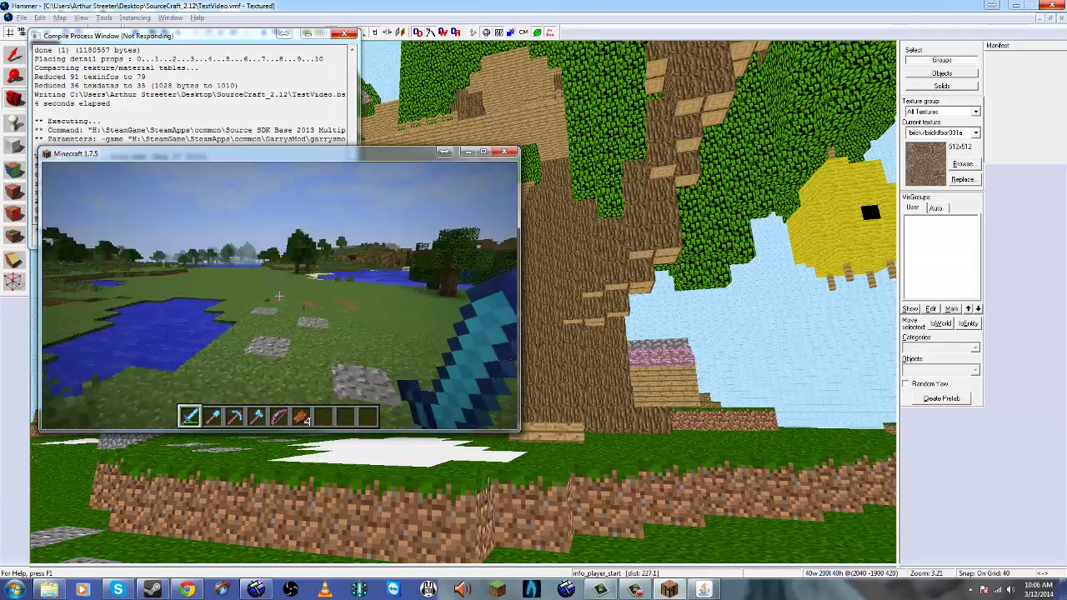
{"action": "key", "text": "w"}
{"action": "key", "text": "w"}
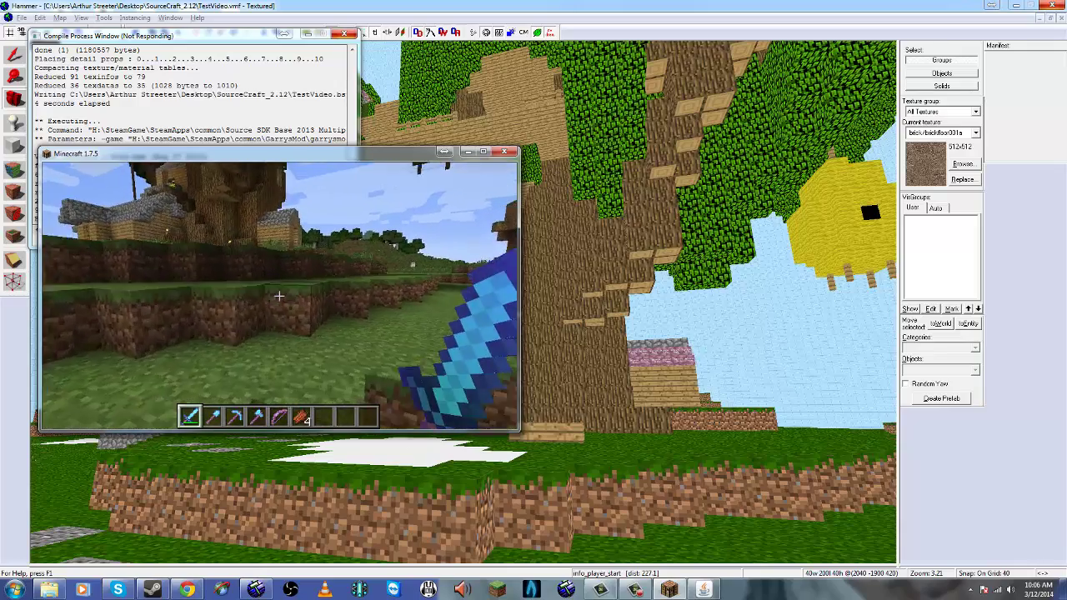
{"action": "key", "text": "w"}
{"action": "key", "text": "w"}
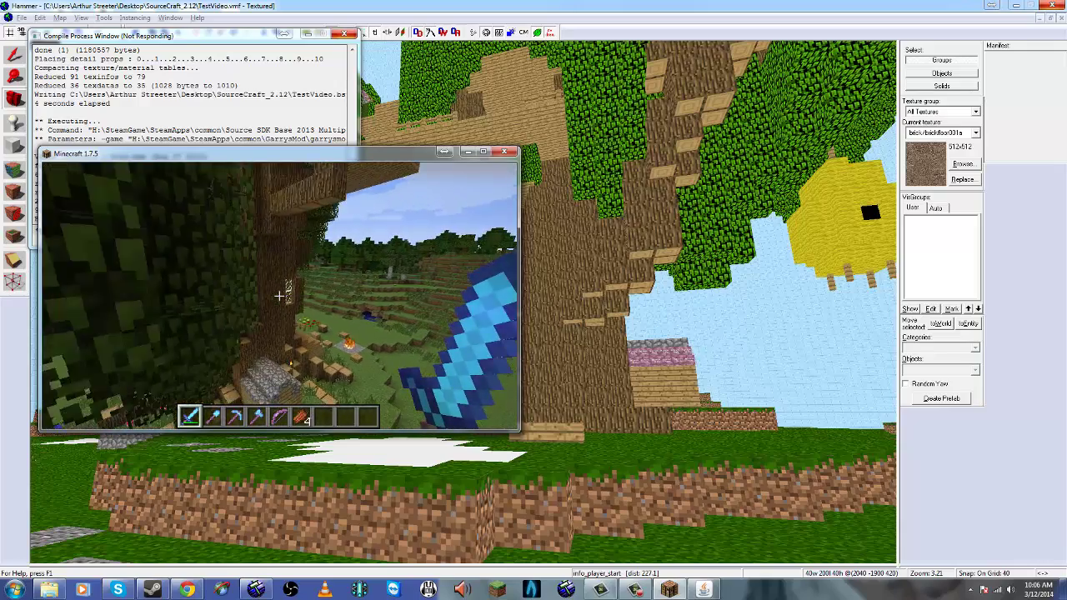
{"action": "key", "text": "w"}
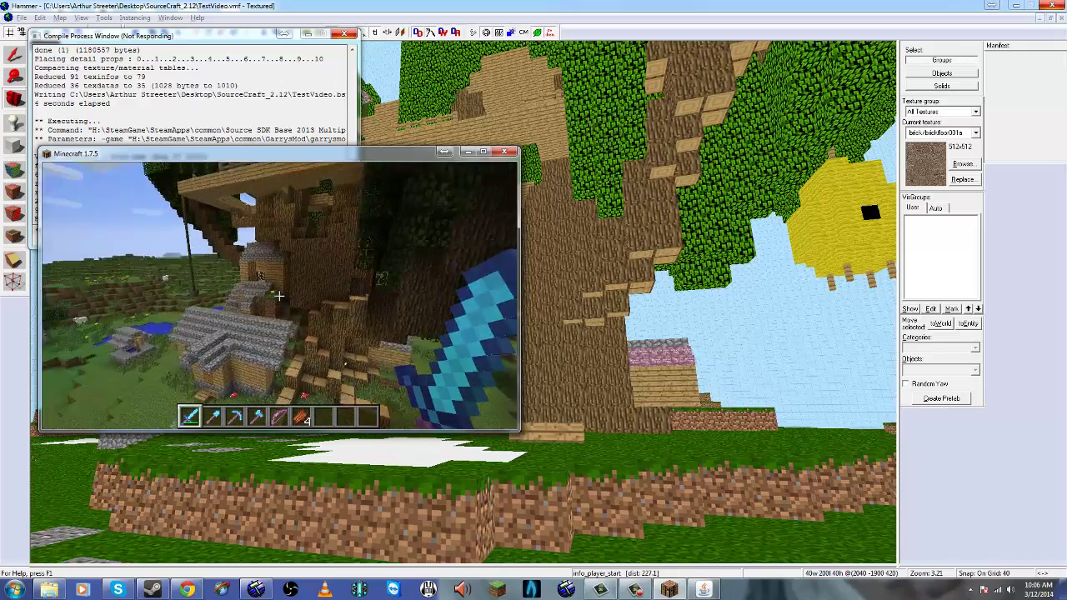
Switch to Garry's Mod and walk from the spawn point up to the purple checkered ground patch by the house.
{"action": "key", "text": "alt+Tab"}
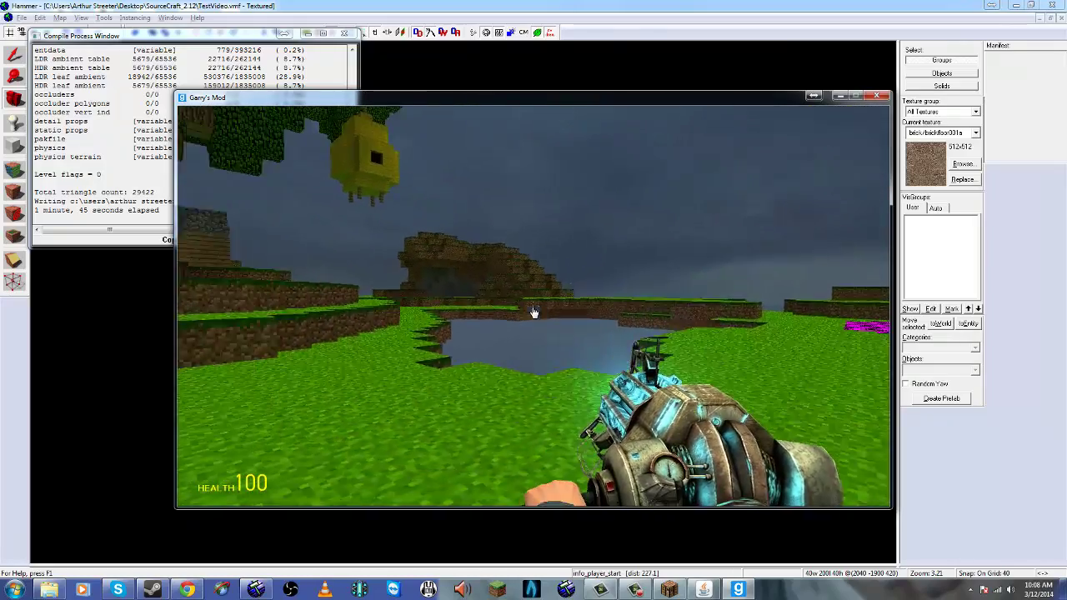
{"action": "key", "text": "w"}
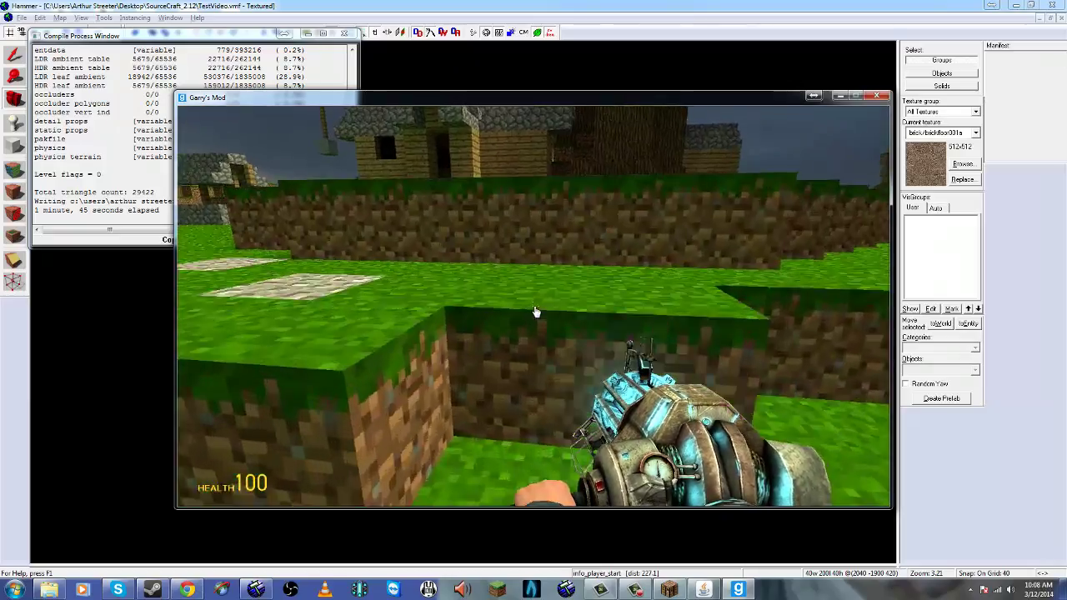
{"action": "key", "text": "w"}
{"action": "key", "text": "space"}
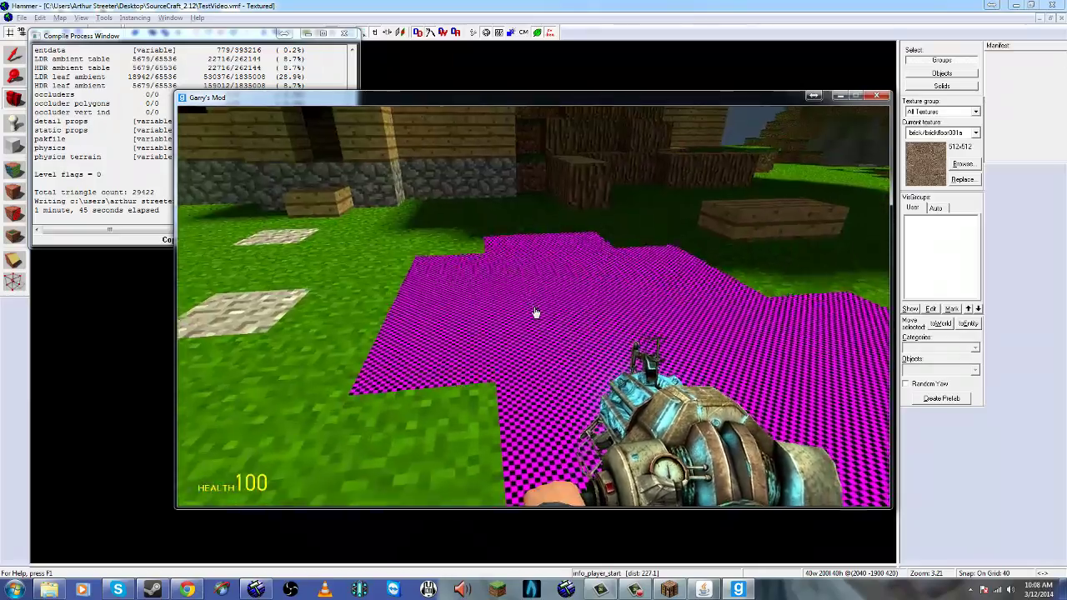
{"action": "key", "text": "w"}
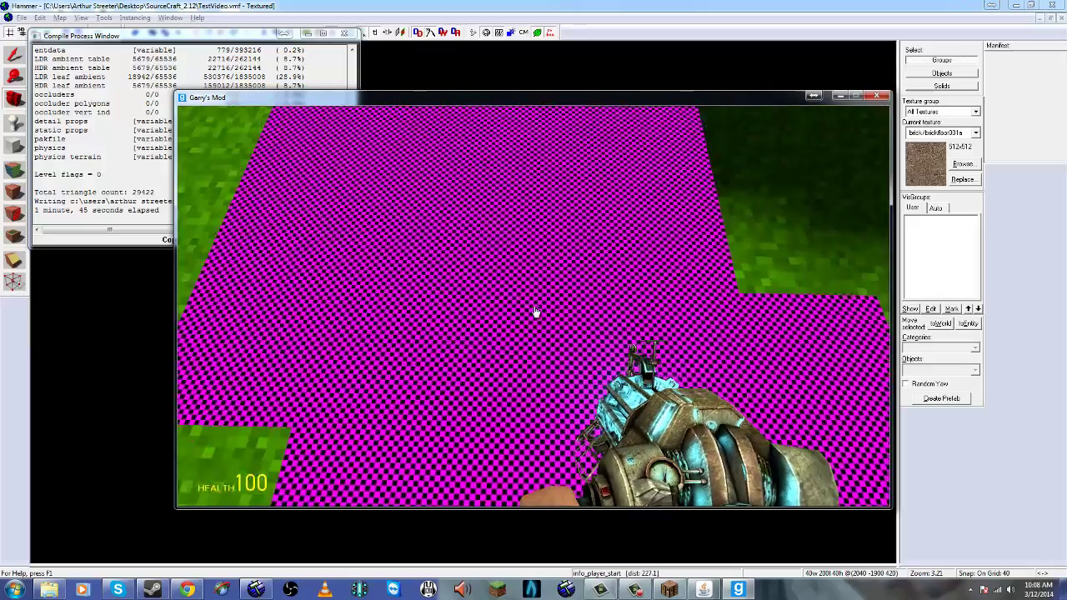
{"action": "key", "text": "w"}
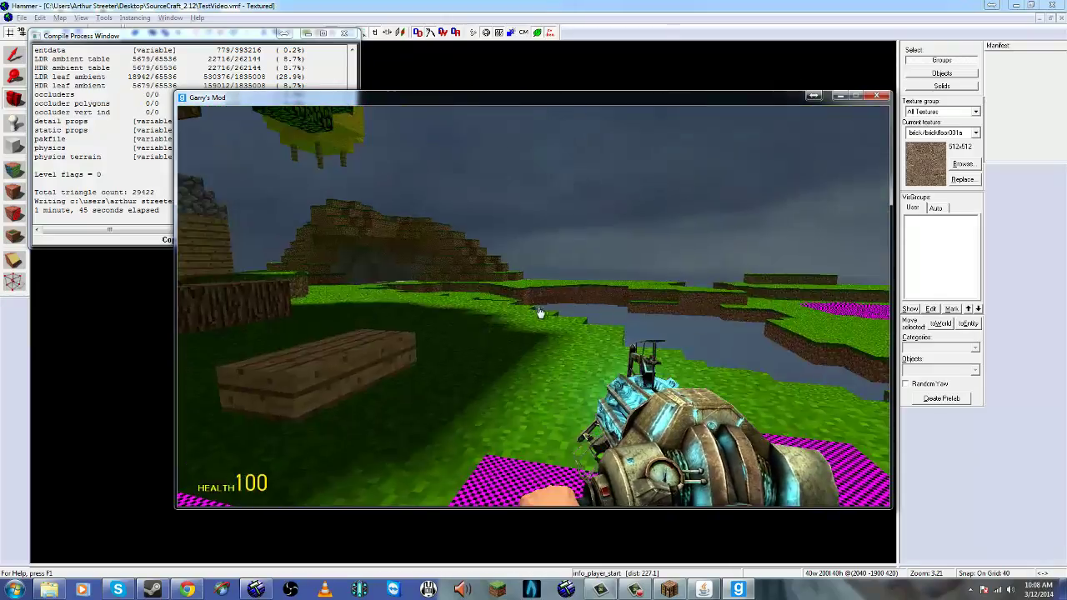
Walk to the front of the wooden house, equip the 9mm pistol and enter through the doorway.
{"action": "key", "text": "w"}
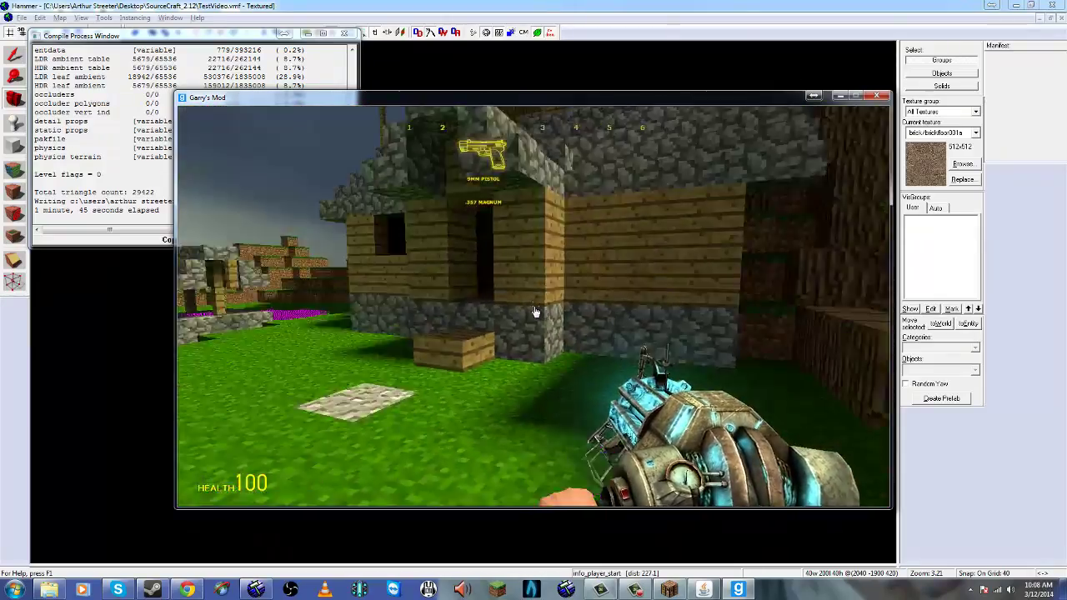
{"action": "key", "text": "2"}
{"action": "key", "text": "w"}
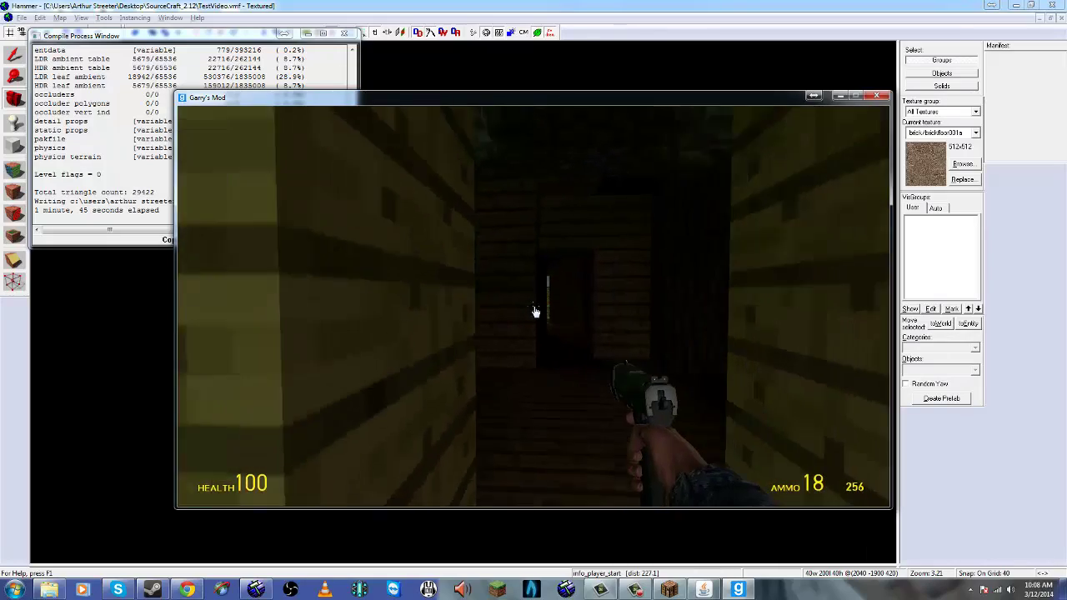
{"action": "key", "text": "s"}
{"action": "key", "text": "w"}
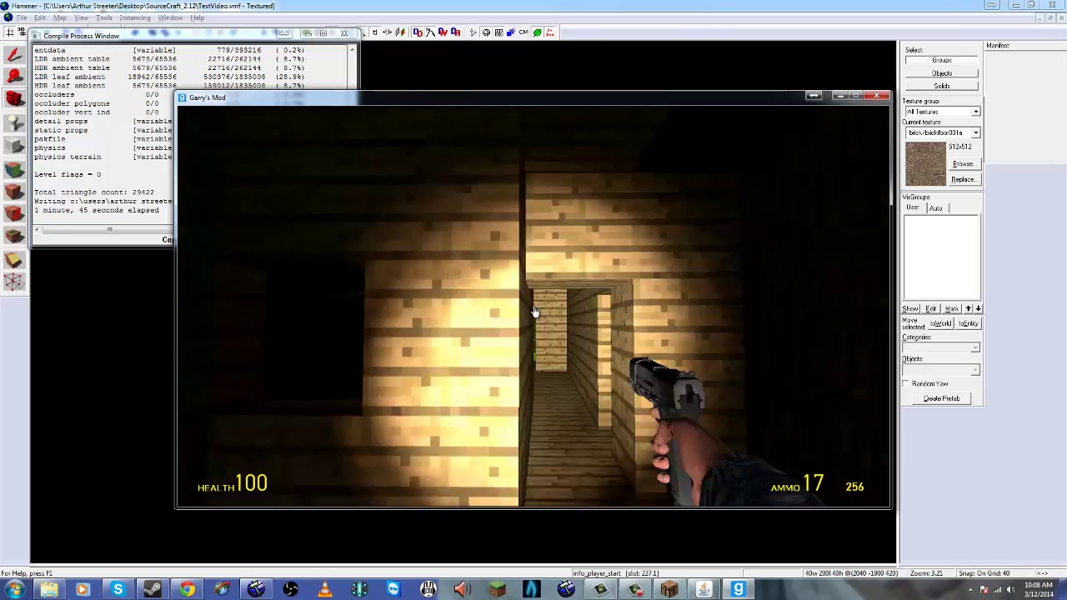
Explore the dark corridors, log-walled rooms and crafting table corner inside the house by flashlight.
{"action": "key", "text": "w"}
{"action": "key", "text": "w"}
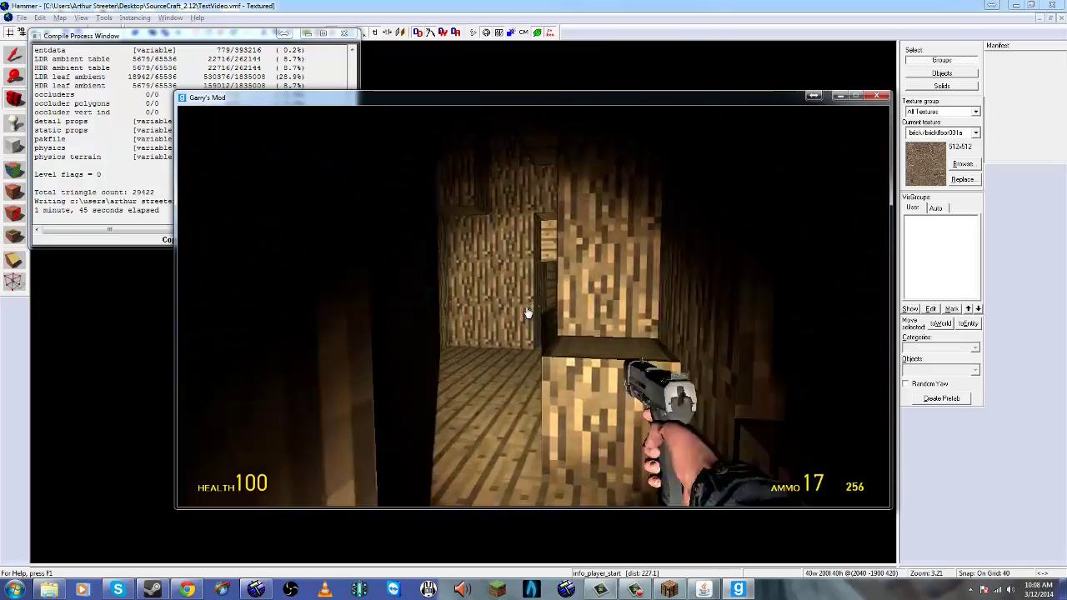
{"action": "key", "text": "w"}
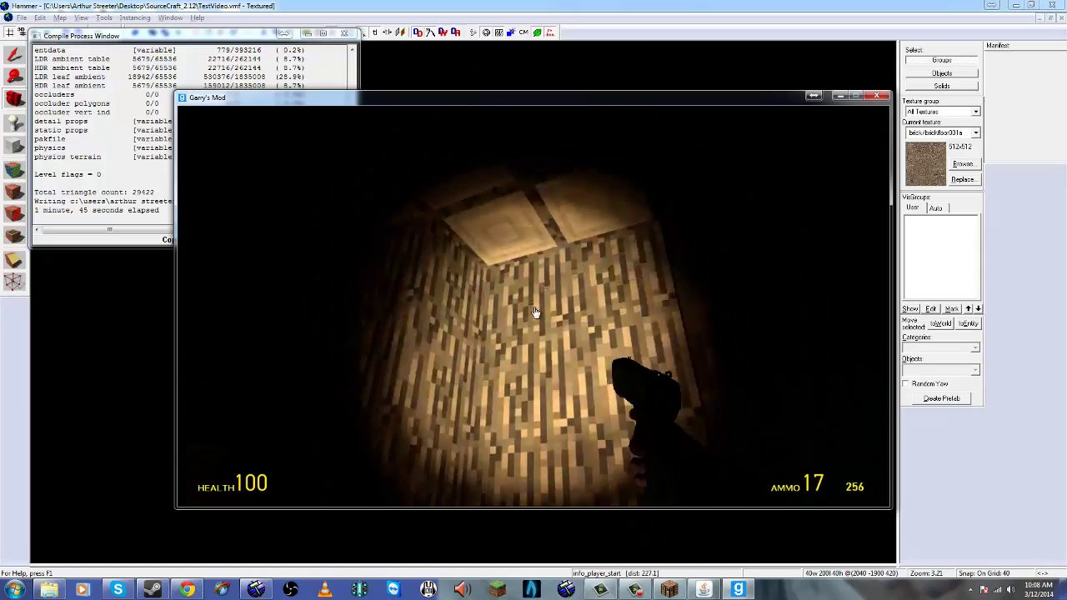
{"action": "key", "text": "w"}
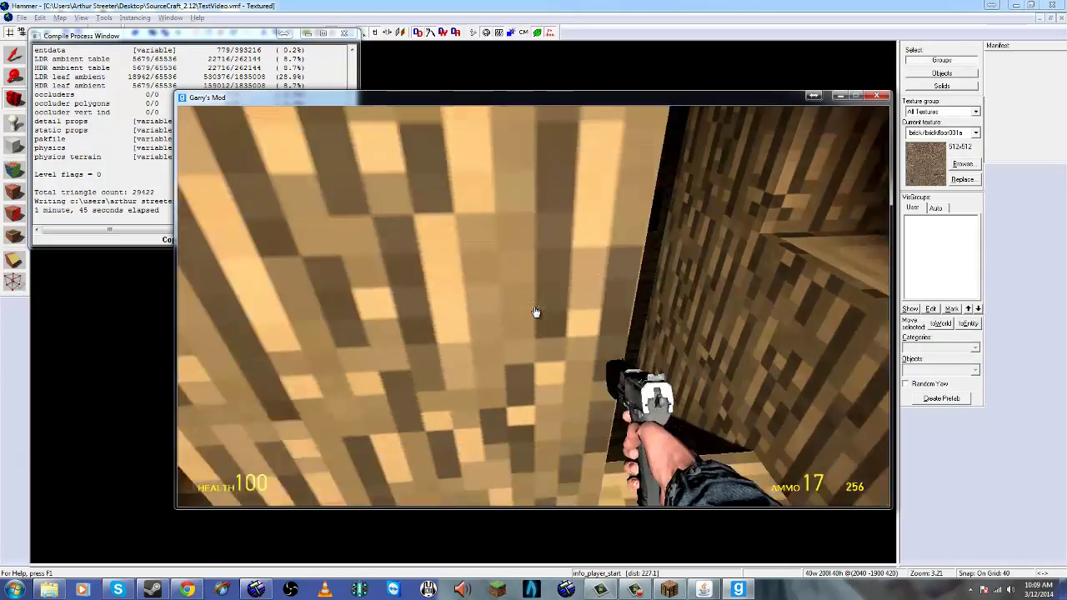
{"action": "key", "text": "w"}
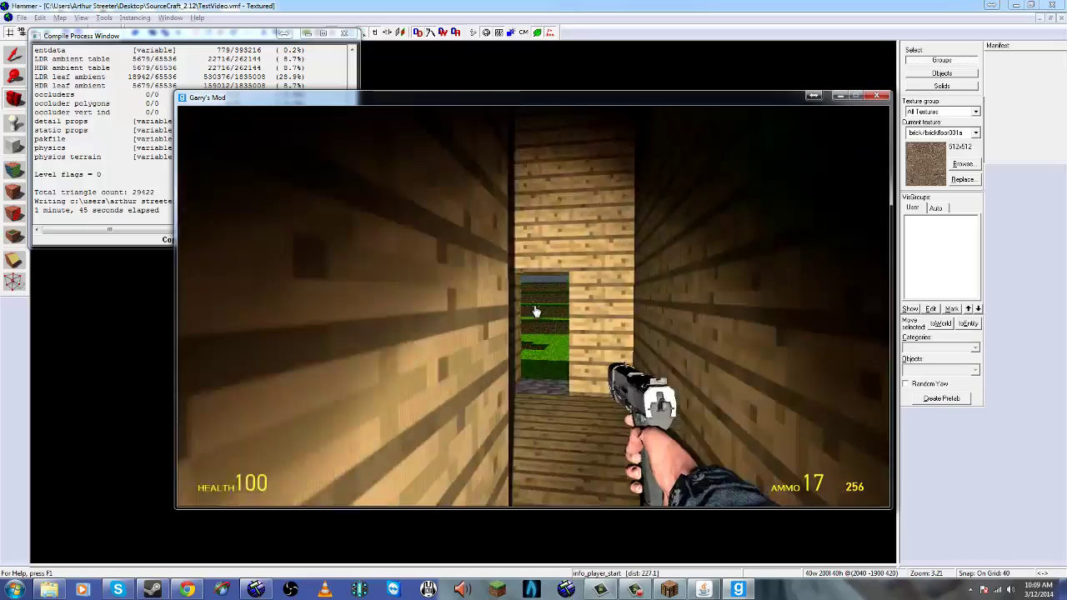
{"action": "key", "text": "w"}
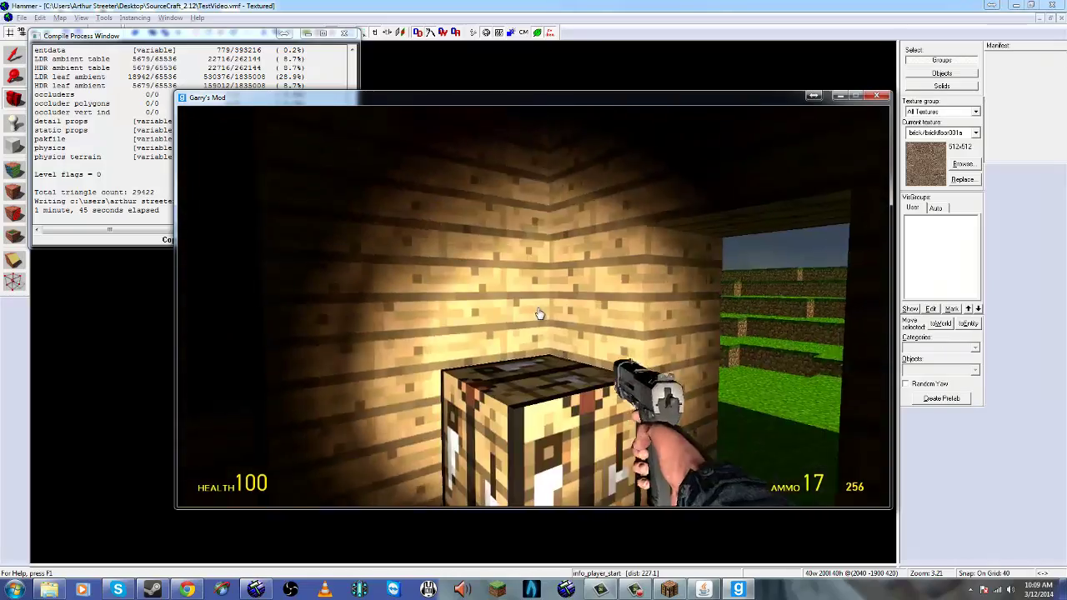
Leave the house and fly around the giant tree, inspecting its platforms, hanging yellow pod and leaf-covered top.
{"action": "key", "text": "w"}
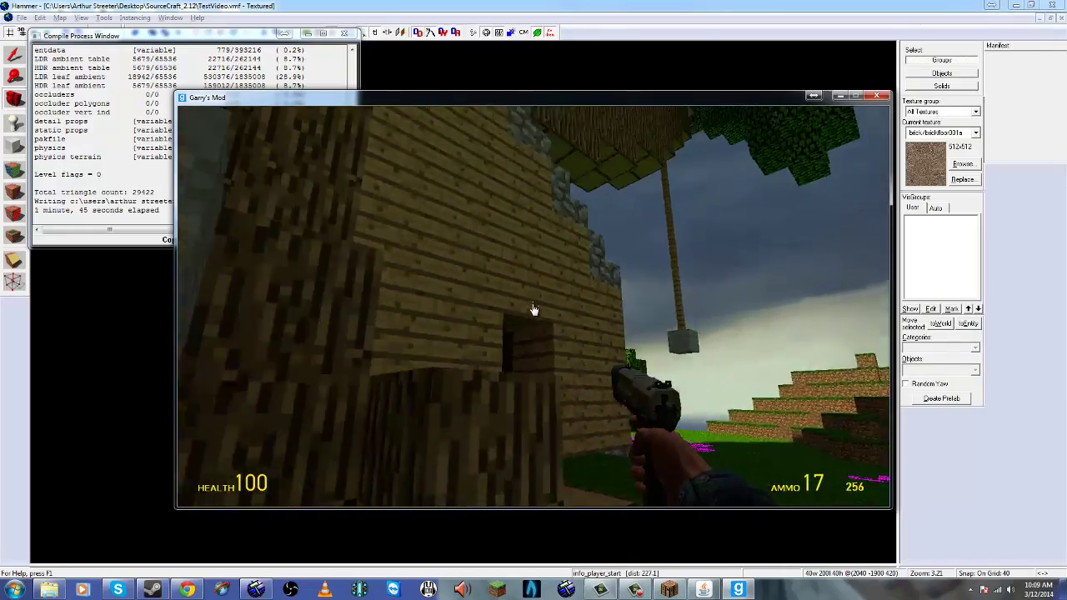
{"action": "key", "text": "w"}
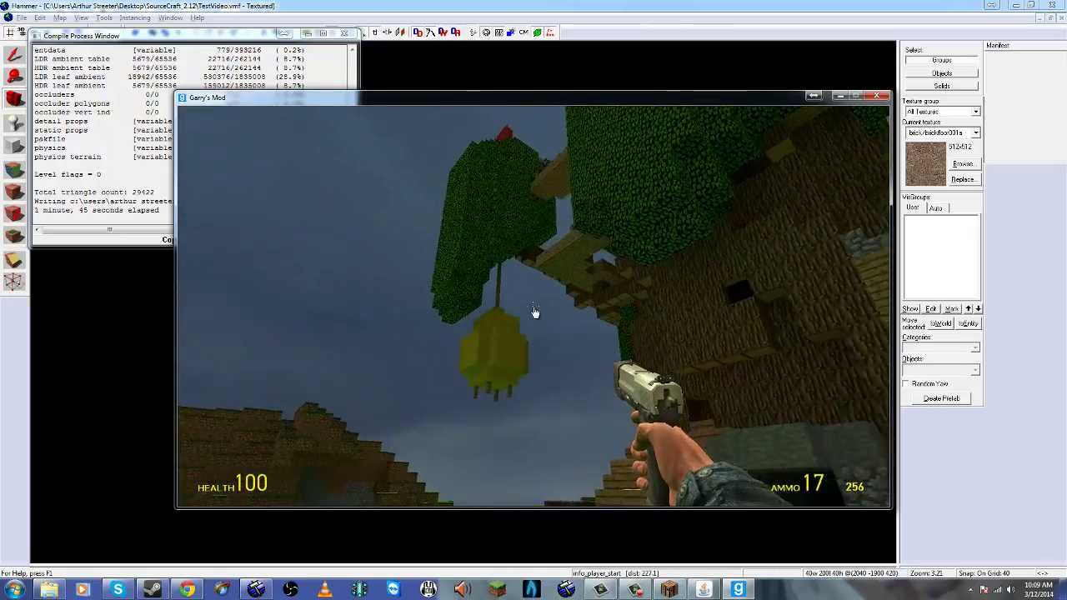
{"action": "key", "text": "w"}
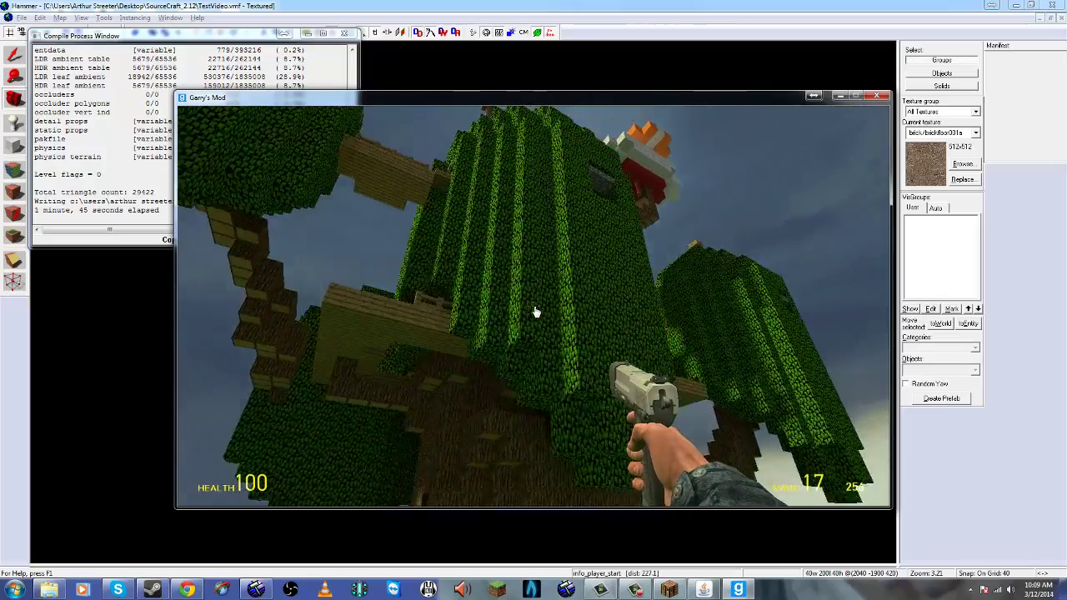
{"action": "key", "text": "w"}
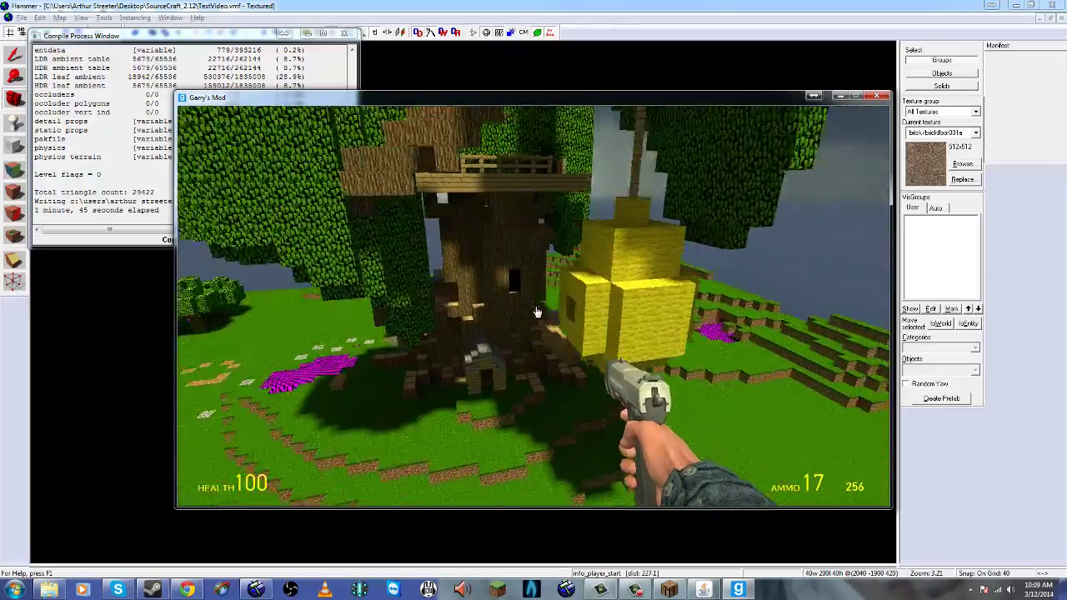
{"action": "key", "text": "w"}
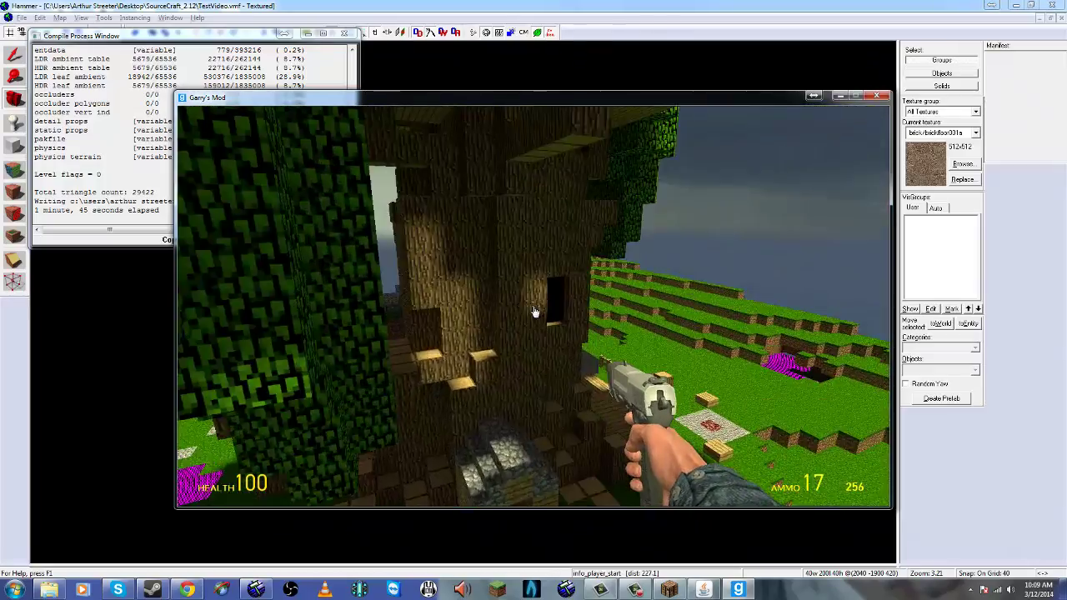
{"action": "key", "text": "w"}
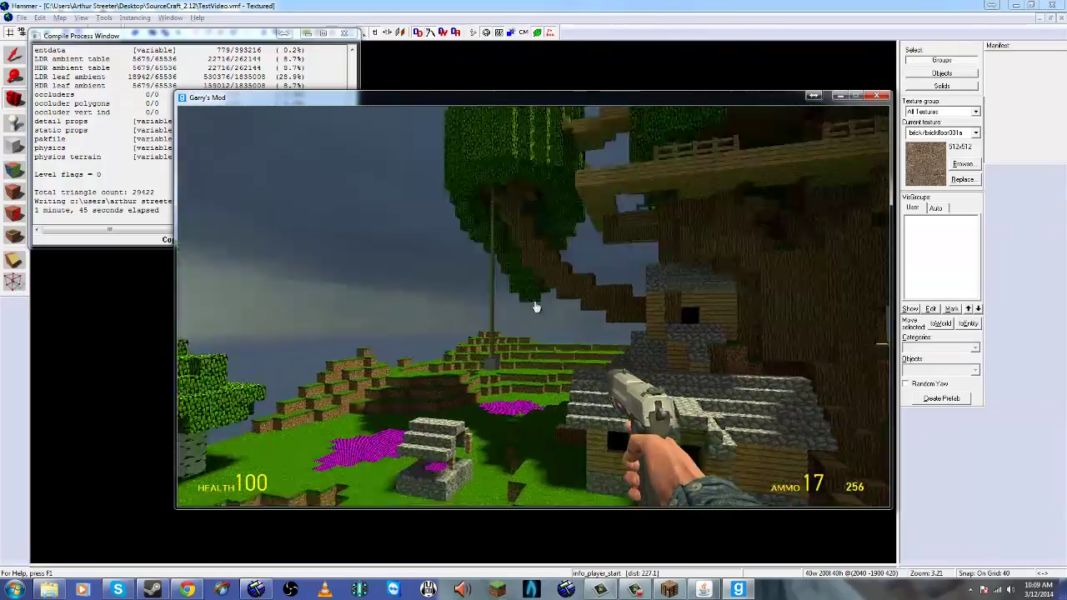
{"action": "key", "text": "w"}
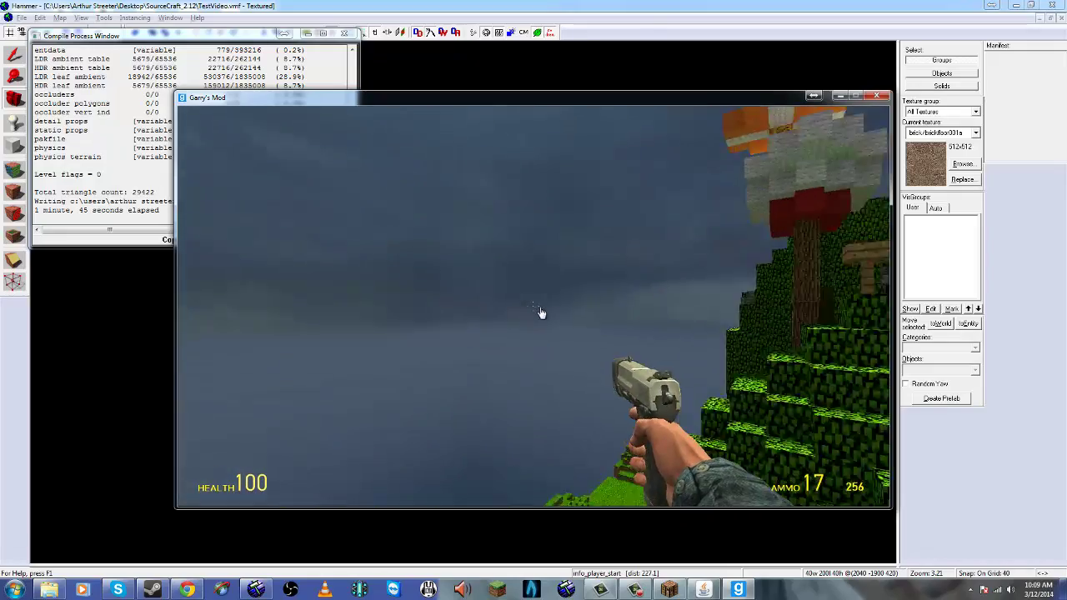
{"action": "key", "text": "w"}
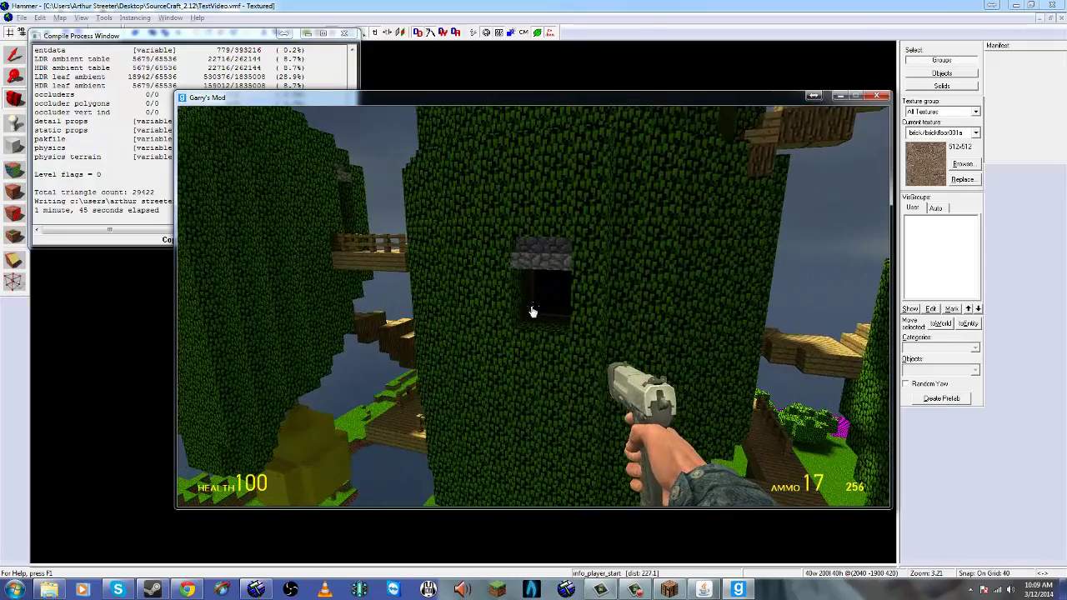
Quit Garry's Mod with the console command quit and close the compile log in Hammer.
{"action": "key", "text": "grave"}
{"action": "type", "text": "quit"}
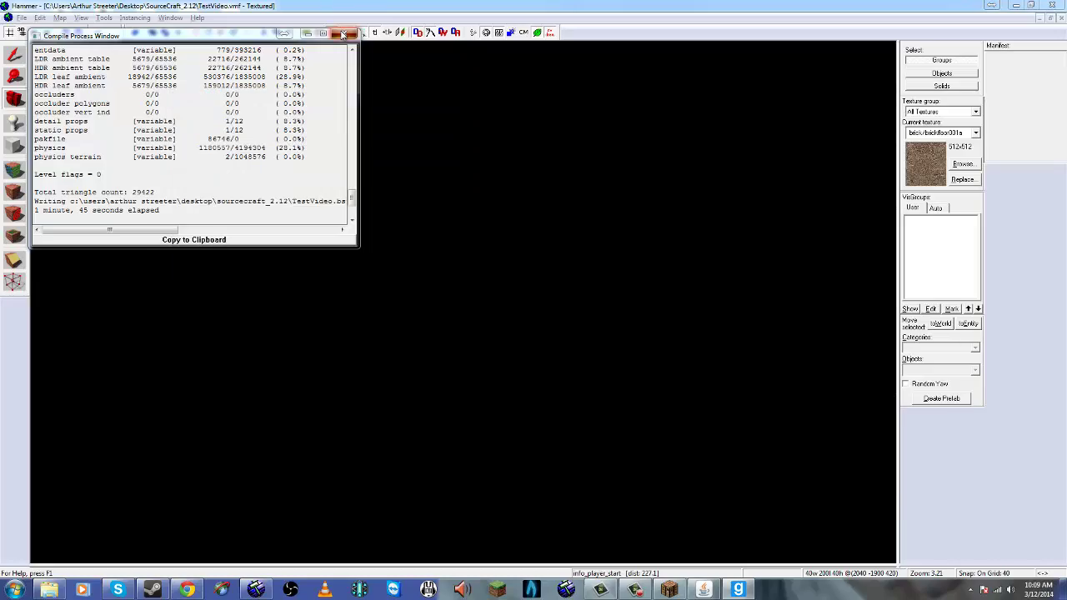
{"action": "left_click", "coordinate": [342, 32]}
Fly through the 3D view to the upper wooden house and select the black block in its window opening.
{"action": "left_click_drag", "start_coordinate": [362, 160], "coordinate": [464, 303]}
{"action": "key", "text": "w"}
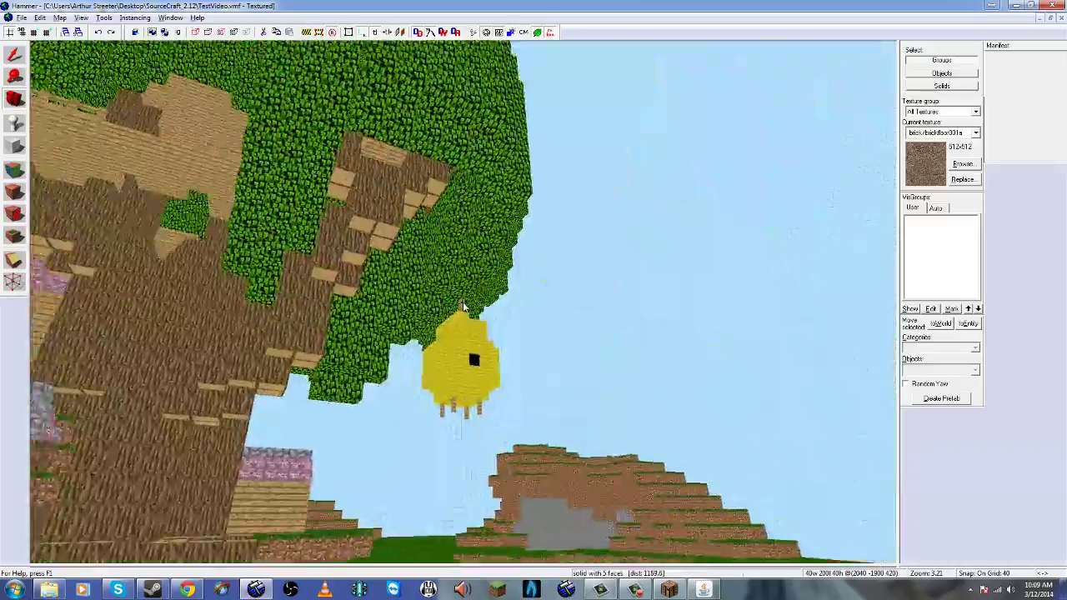
{"action": "key", "text": "s"}
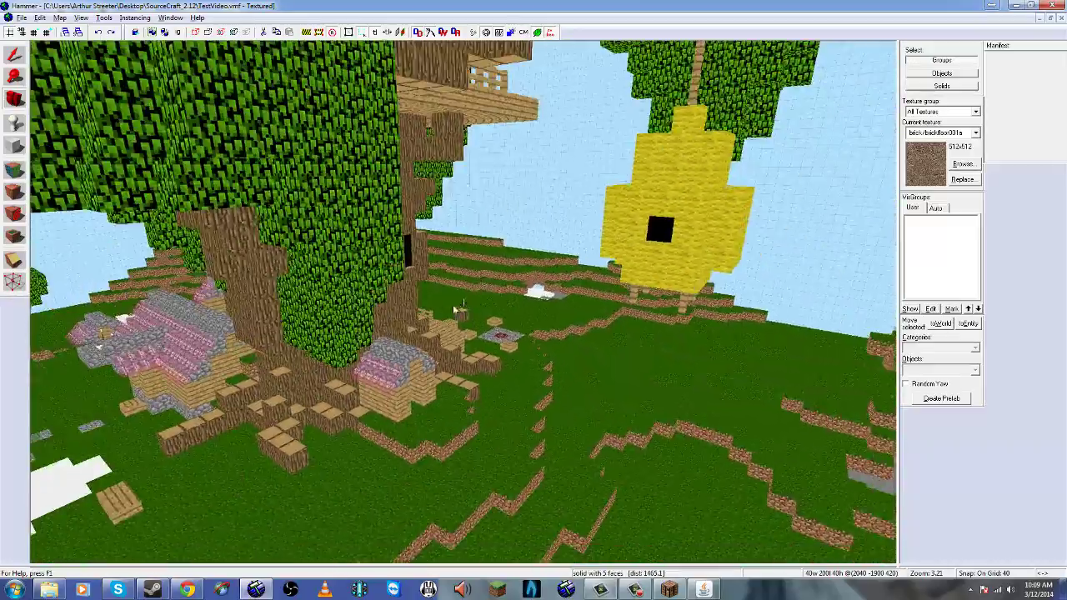
{"action": "key", "text": "w"}
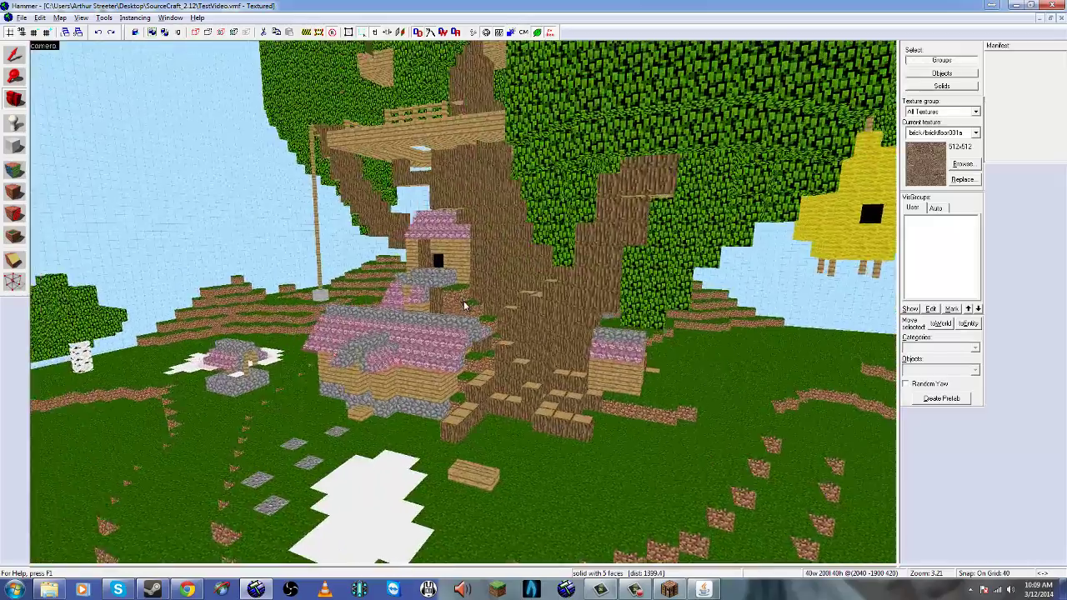
{"action": "key", "text": "w"}
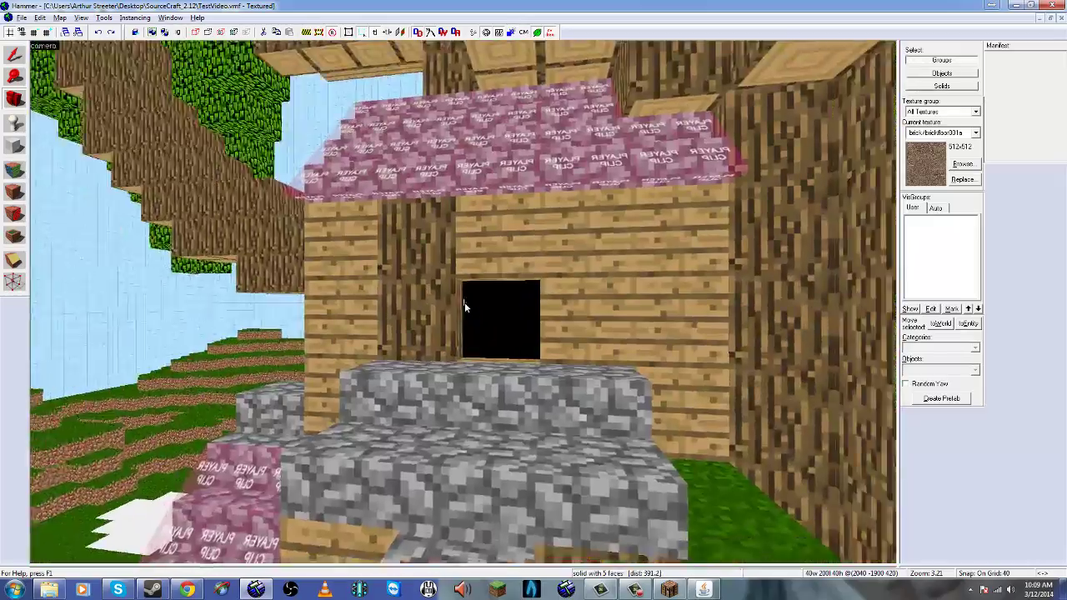
{"action": "left_click", "coordinate": [476, 315]}
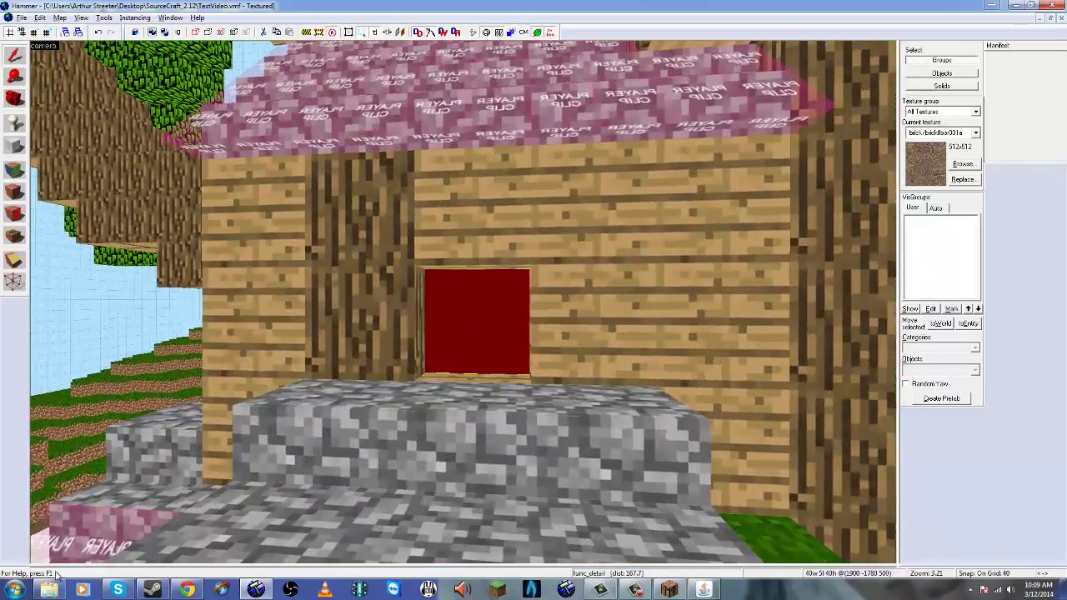
Switch to Windows Explorer and open the SteamGame\SteamApps folder on the Applications (H:) drive.
{"action": "left_click", "coordinate": [16, 590]}
{"action": "left_click", "coordinate": [171, 448]}
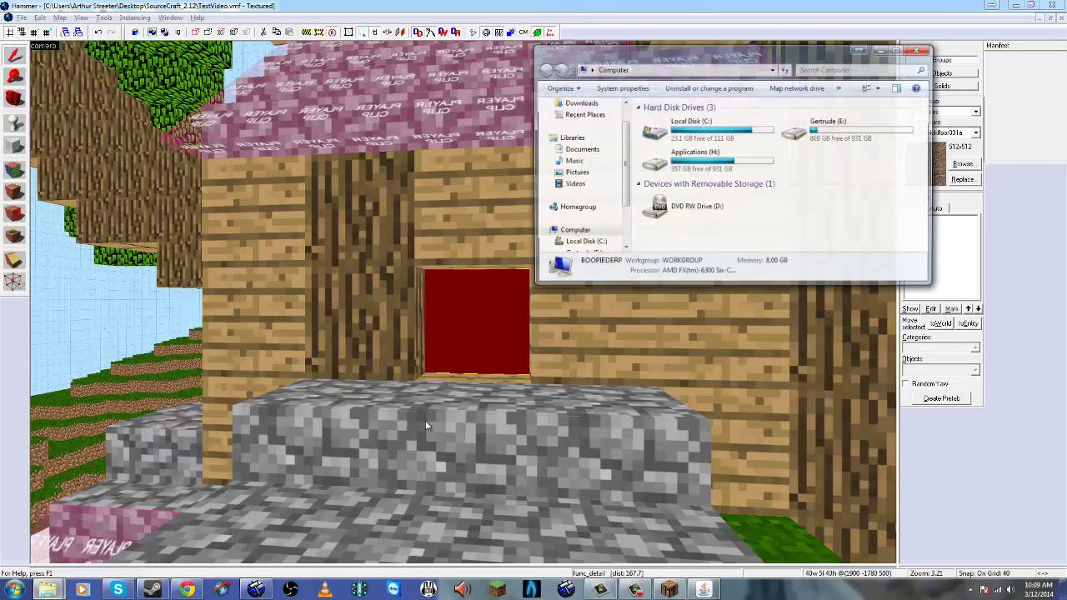
{"action": "left_click_drag", "start_coordinate": [709, 52], "coordinate": [669, 55]}
{"action": "left_click", "coordinate": [635, 173]}
{"action": "double_click", "coordinate": [635, 173]}
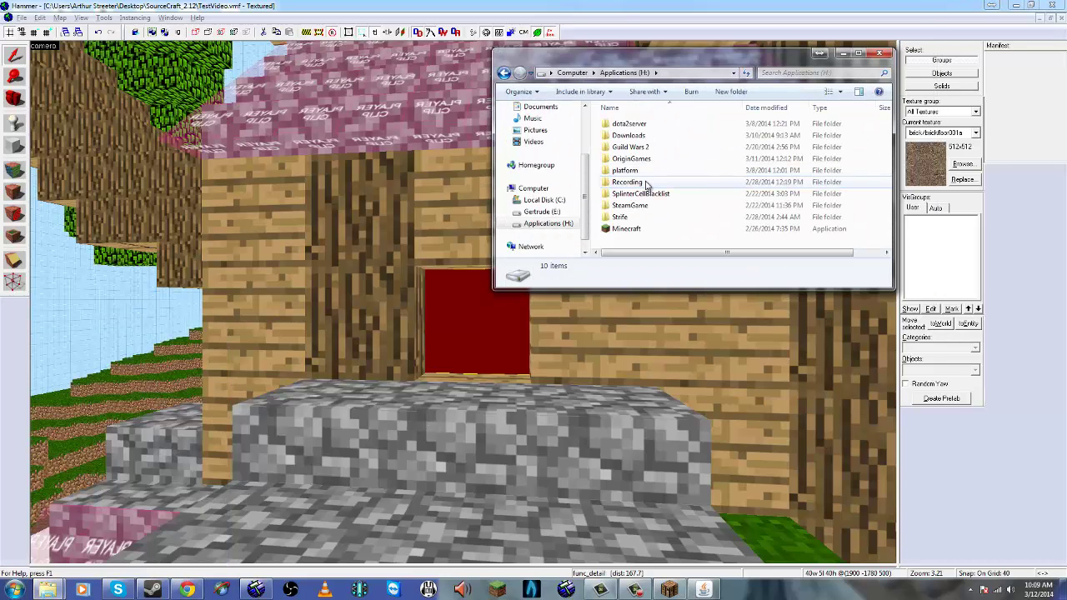
{"action": "double_click", "coordinate": [595, 206]}
{"action": "double_click", "coordinate": [637, 125]}
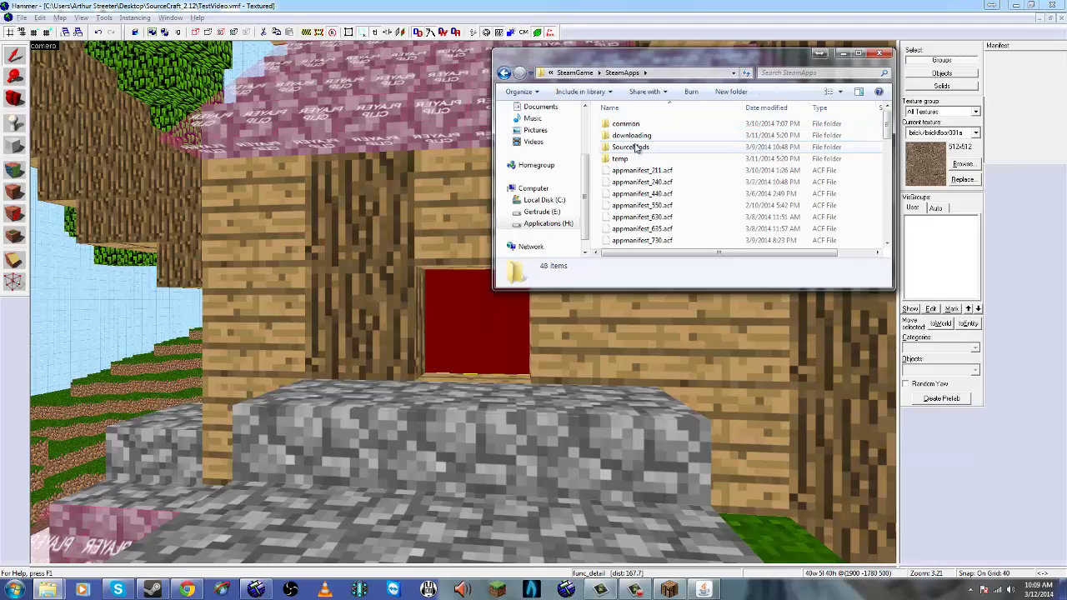
Go into common\GarrysMod\garrysmod and open its materials folder.
{"action": "double_click", "coordinate": [626, 124]}
{"action": "scroll", "coordinate": [647, 209], "scroll_direction": "down", "scroll_amount": 5}
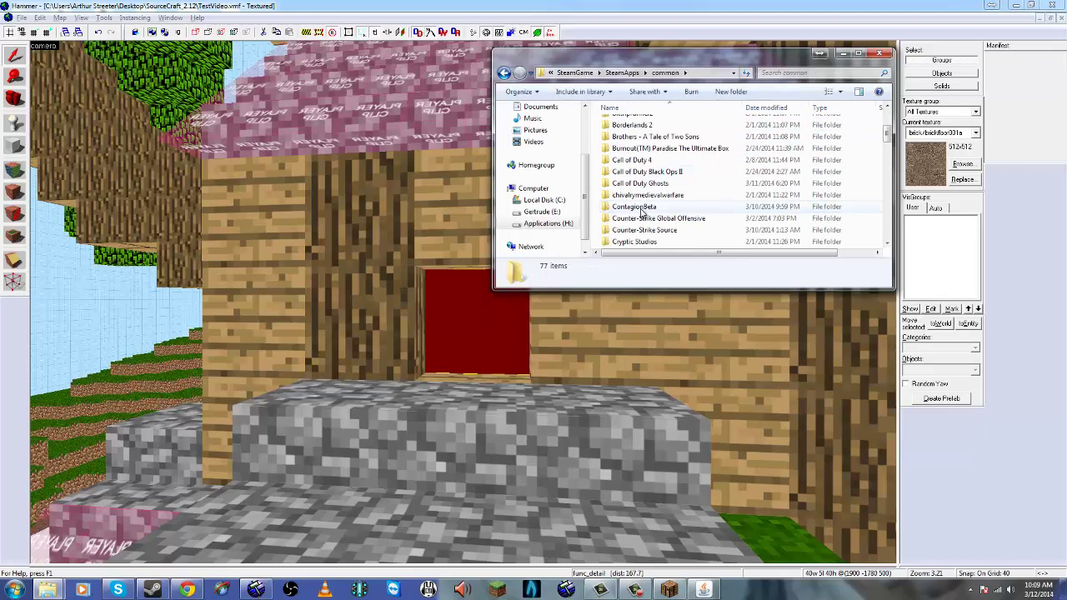
{"action": "double_click", "coordinate": [639, 194]}
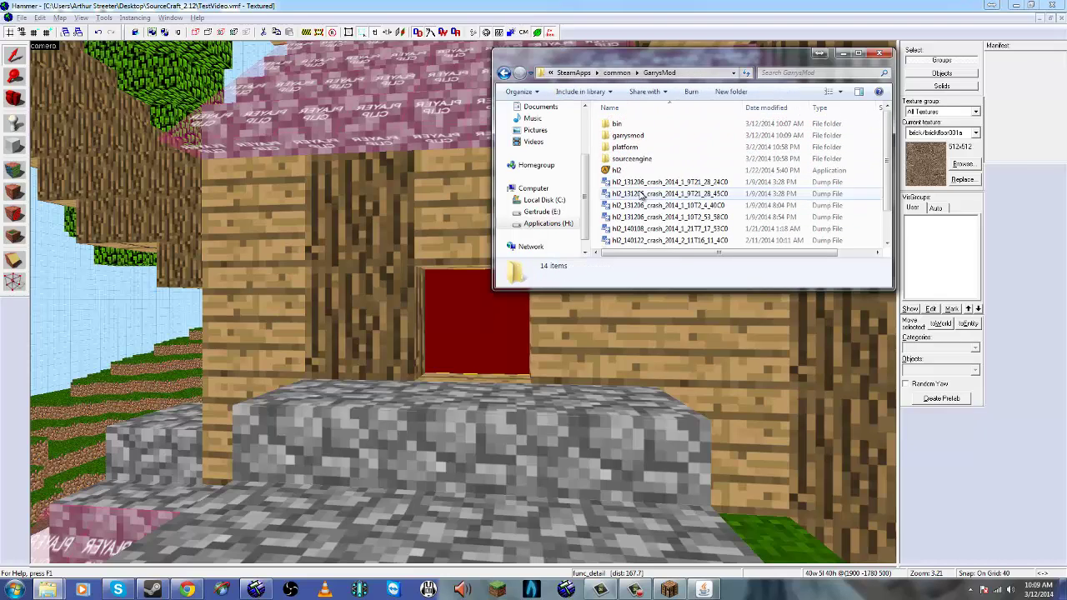
{"action": "double_click", "coordinate": [632, 136]}
{"action": "scroll", "coordinate": [641, 209], "scroll_direction": "down", "scroll_amount": 3}
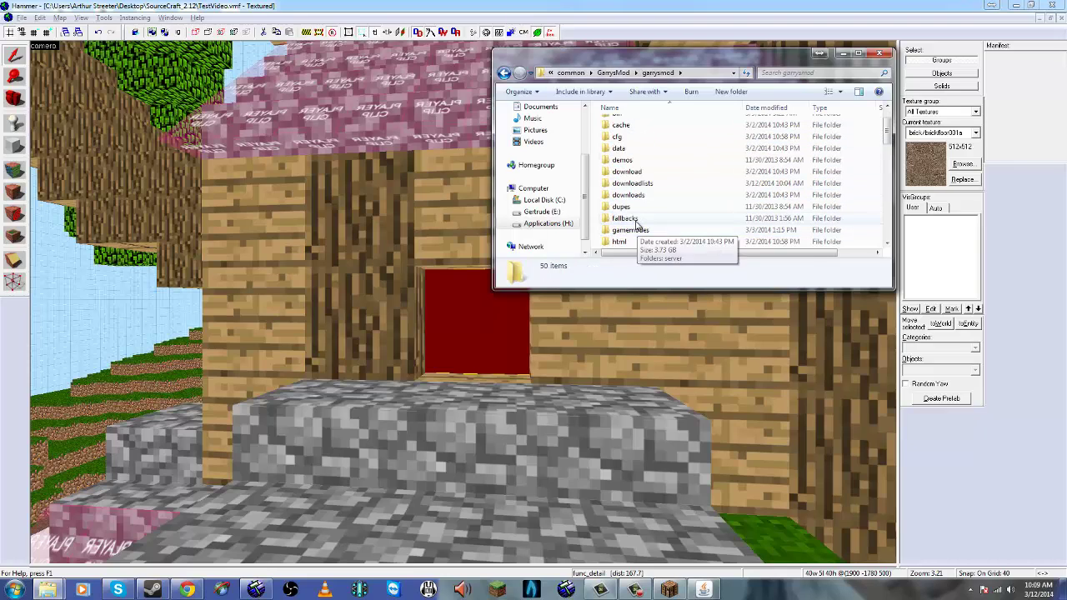
{"action": "double_click", "coordinate": [640, 215]}
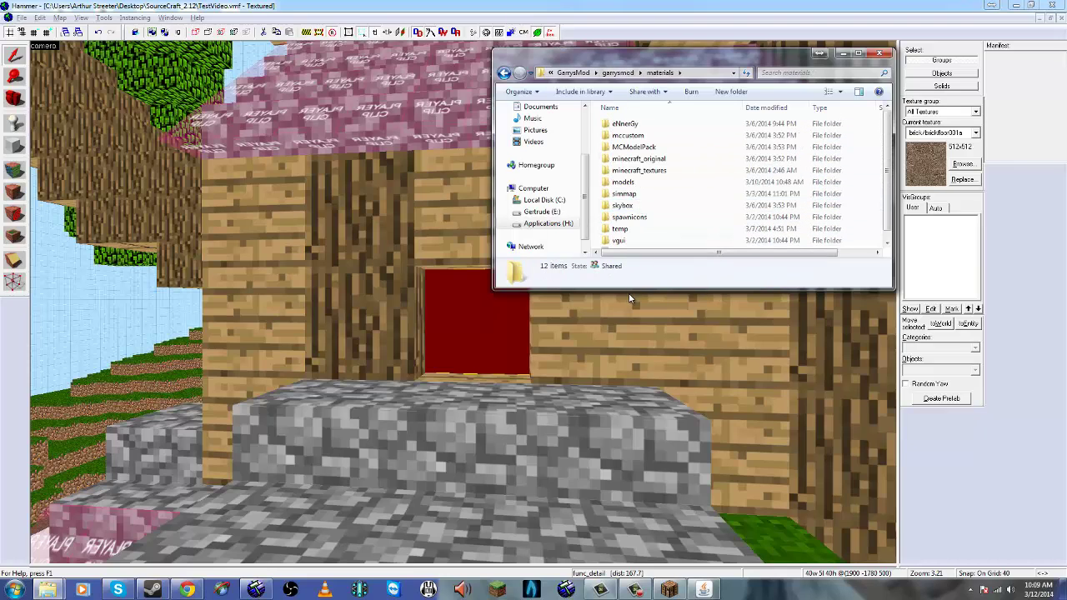
Enlarge the folder window to show all materials folders, select minecraft_textures and minimize the window.
{"action": "left_click_drag", "start_coordinate": [634, 289], "coordinate": [682, 458]}
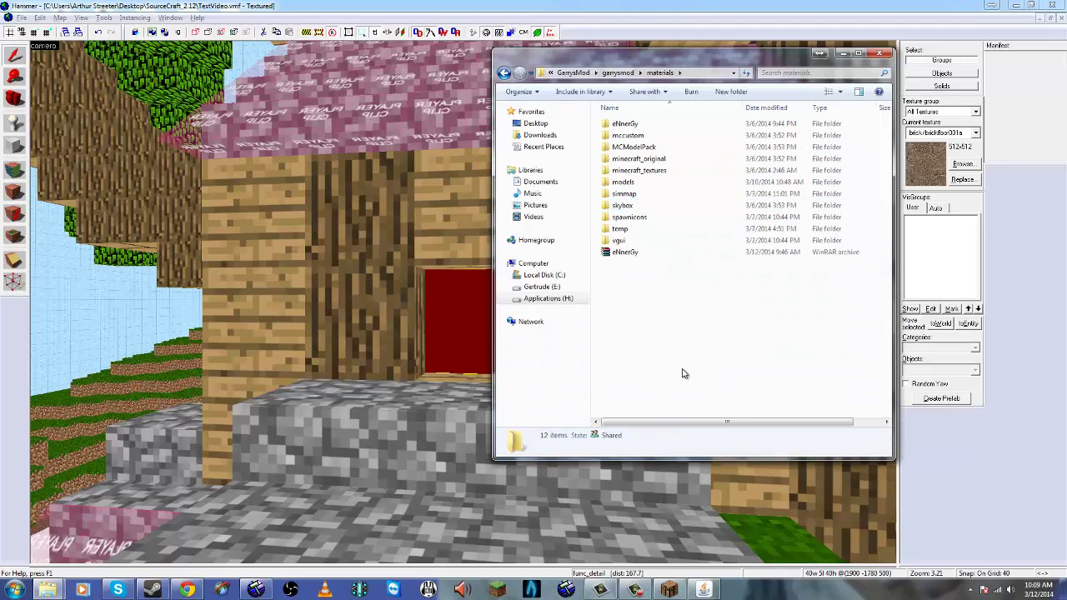
{"action": "left_click", "coordinate": [650, 172]}
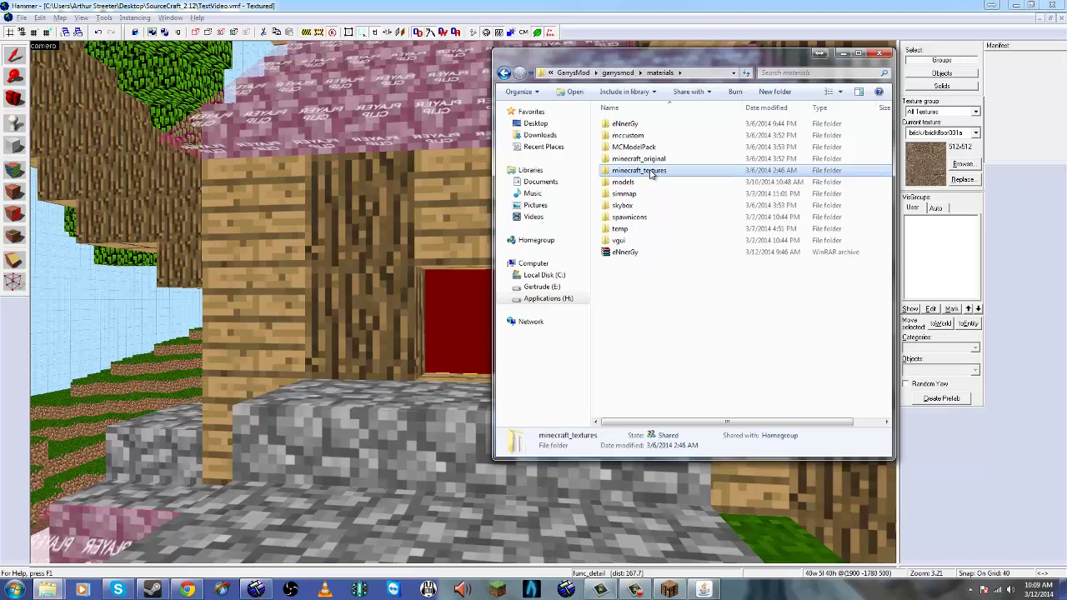
{"action": "left_click", "coordinate": [842, 55]}
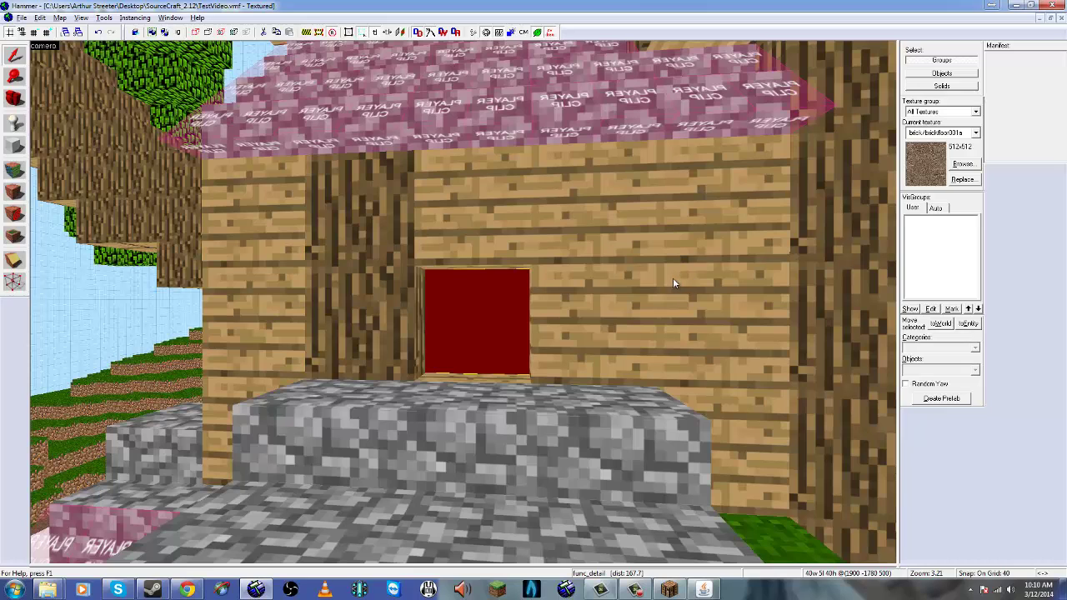
Open Hammer's texture browser, look through the textures matching the minecraft filter and move the browser aside.
{"action": "left_click", "coordinate": [964, 165]}
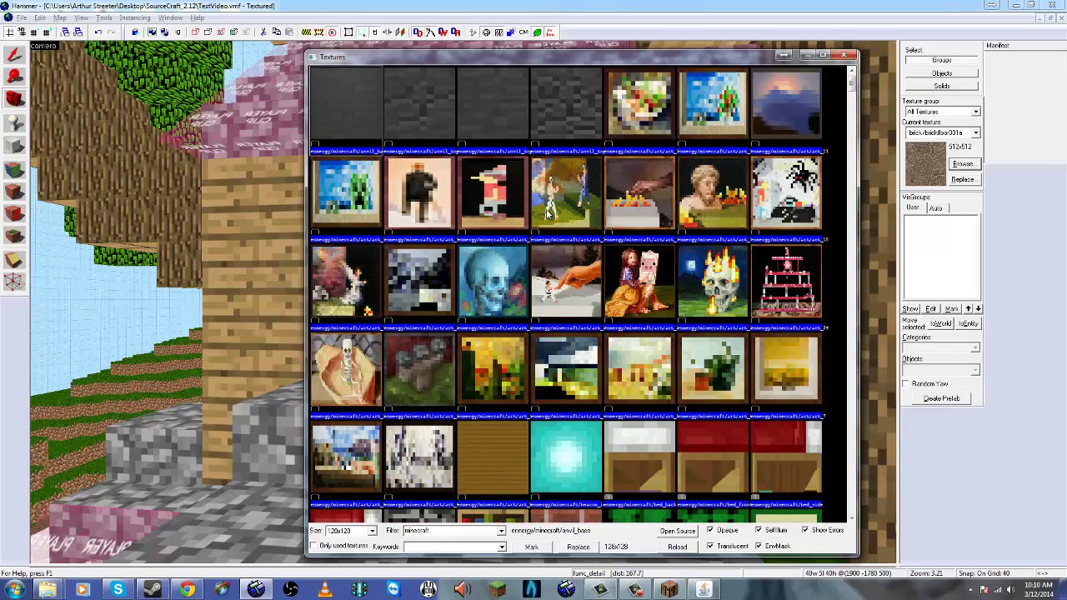
{"action": "left_click_drag", "start_coordinate": [850, 86], "coordinate": [859, 115]}
{"action": "scroll", "coordinate": [858, 115], "scroll_direction": "down", "scroll_amount": 3}
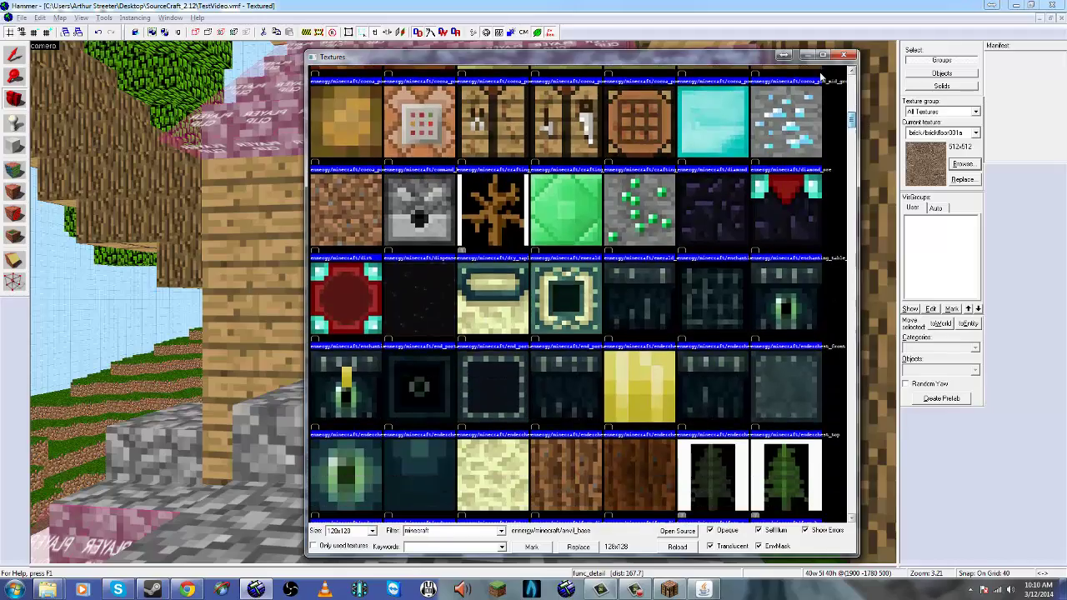
{"action": "left_click_drag", "start_coordinate": [748, 60], "coordinate": [978, 69]}
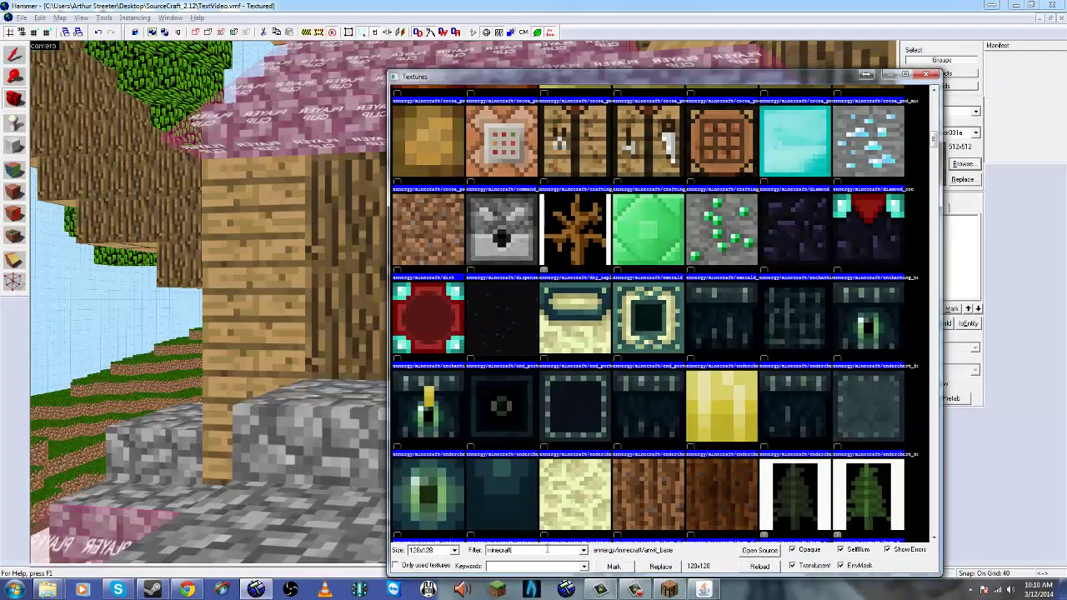
Filter the texture browser for minecraft glass and choose minecraft_original/glass as the current texture.
{"action": "type", "text": "ss"}
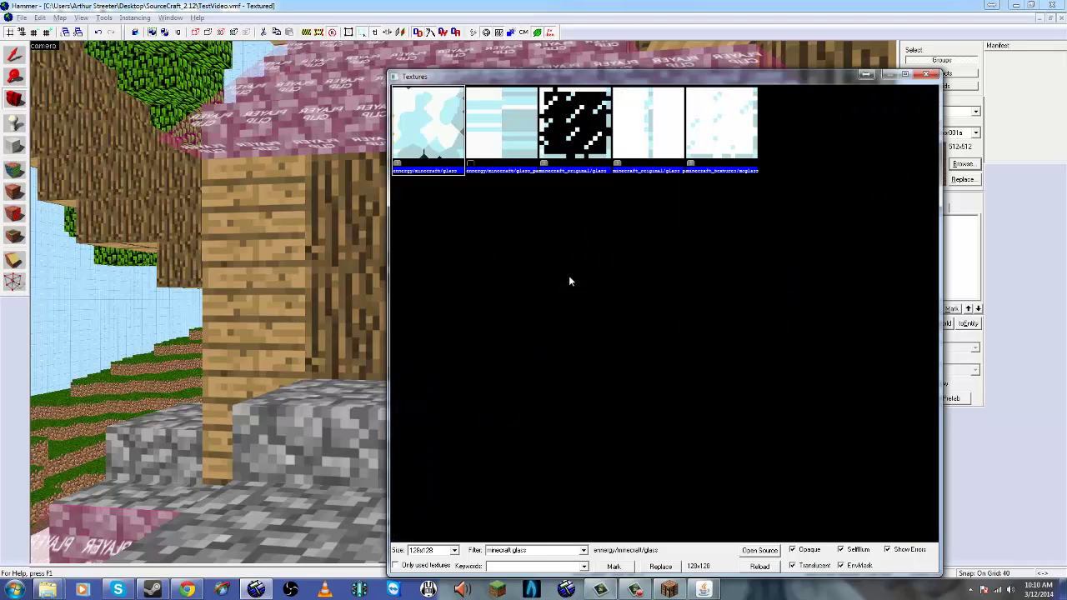
{"action": "left_click", "coordinate": [577, 114]}
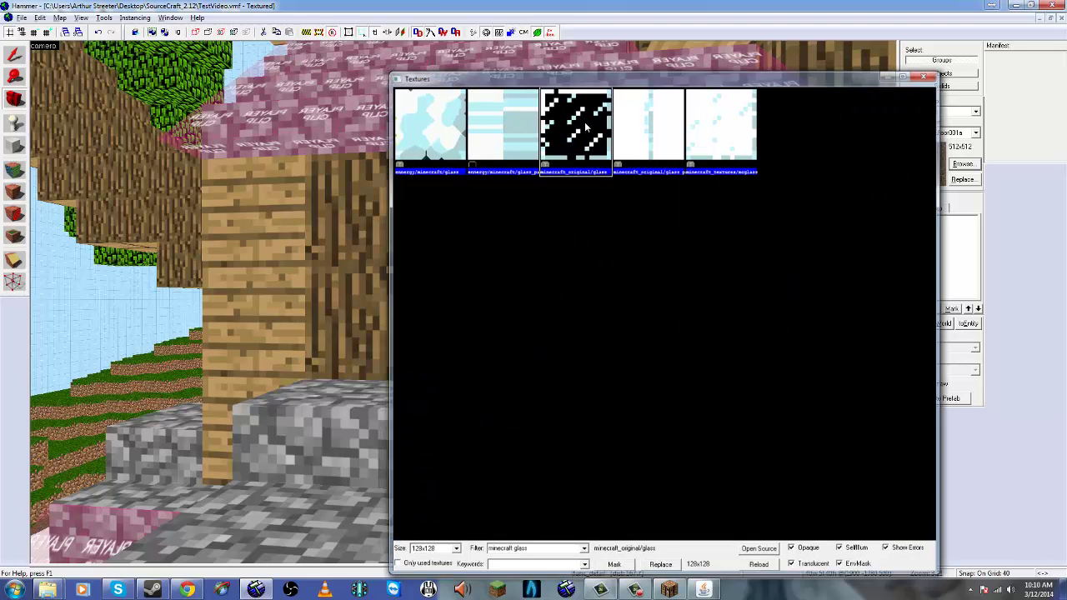
{"action": "double_click", "coordinate": [587, 126]}
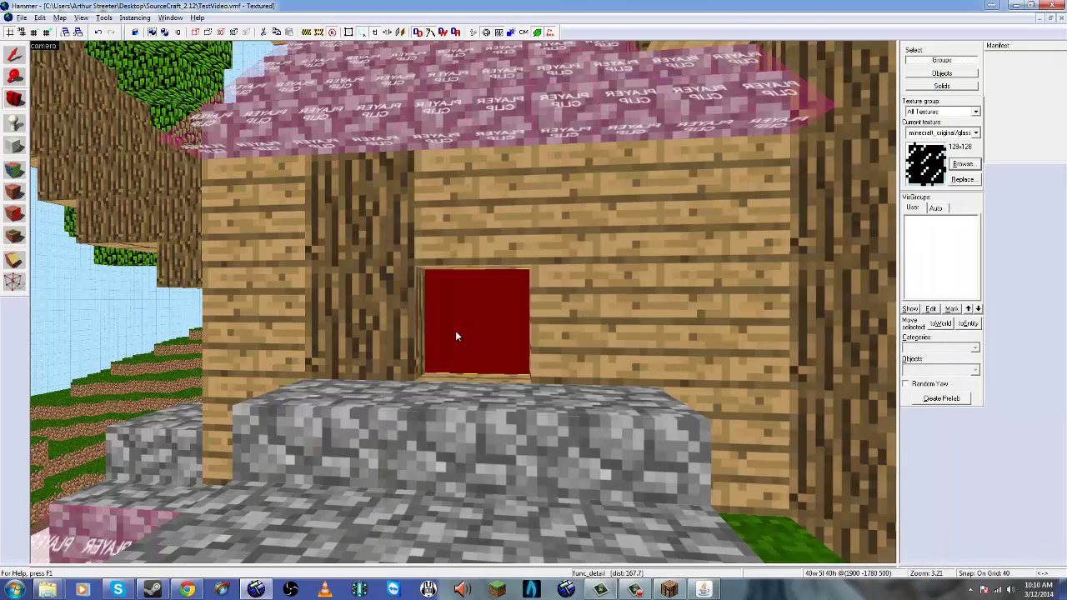
Open the Face Edit Sheet, move it off the window, and apply minecraft_original/glass to the window block's visible face only.
{"action": "left_click", "coordinate": [13, 171]}
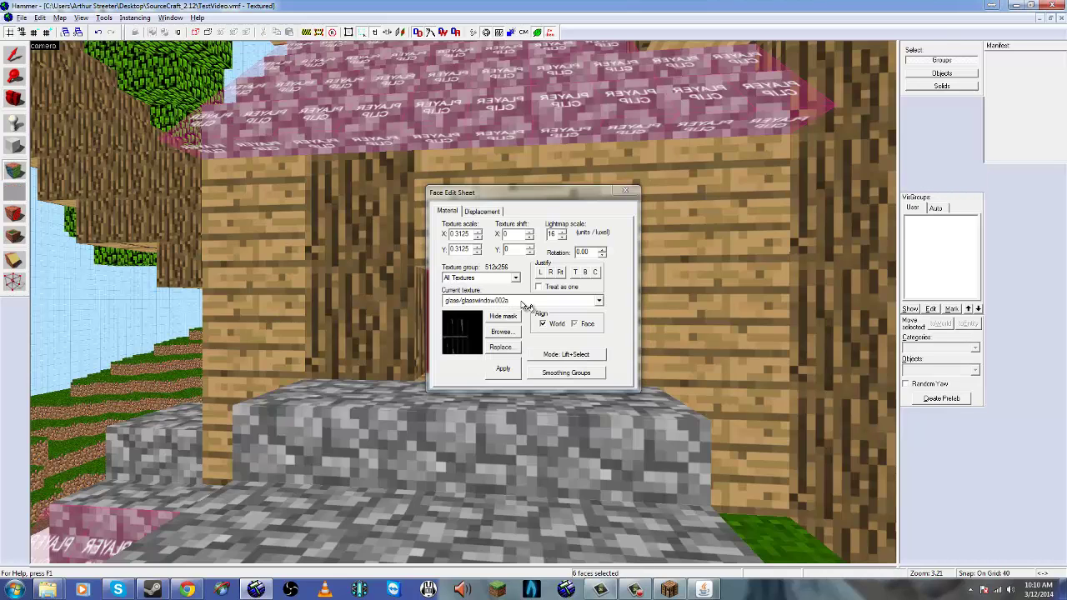
{"action": "left_click_drag", "start_coordinate": [517, 191], "coordinate": [721, 150]}
{"action": "left_click", "coordinate": [803, 262]}
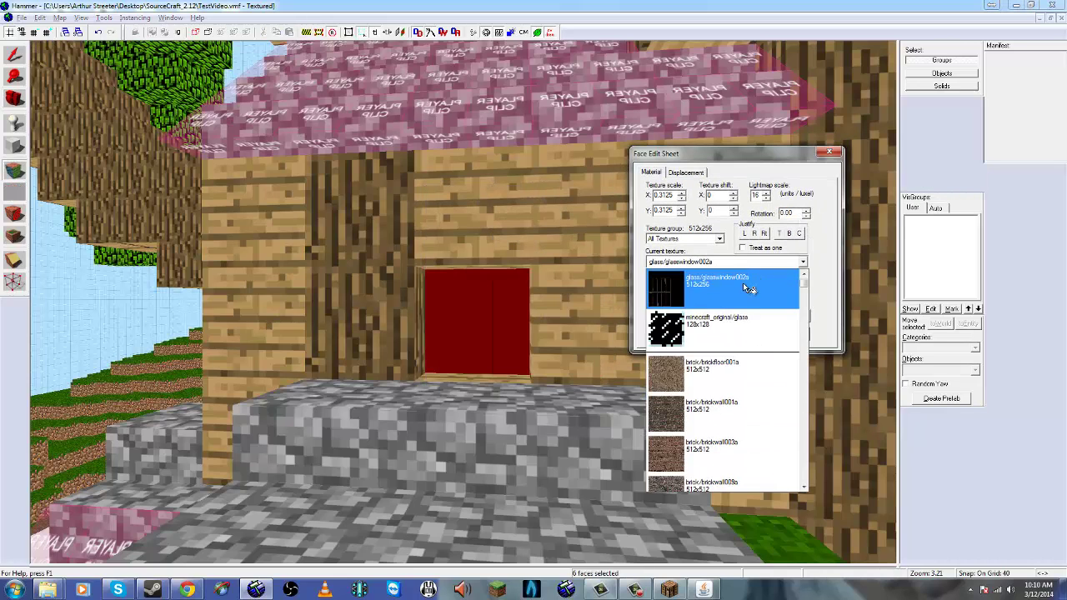
{"action": "left_click", "coordinate": [481, 338]}
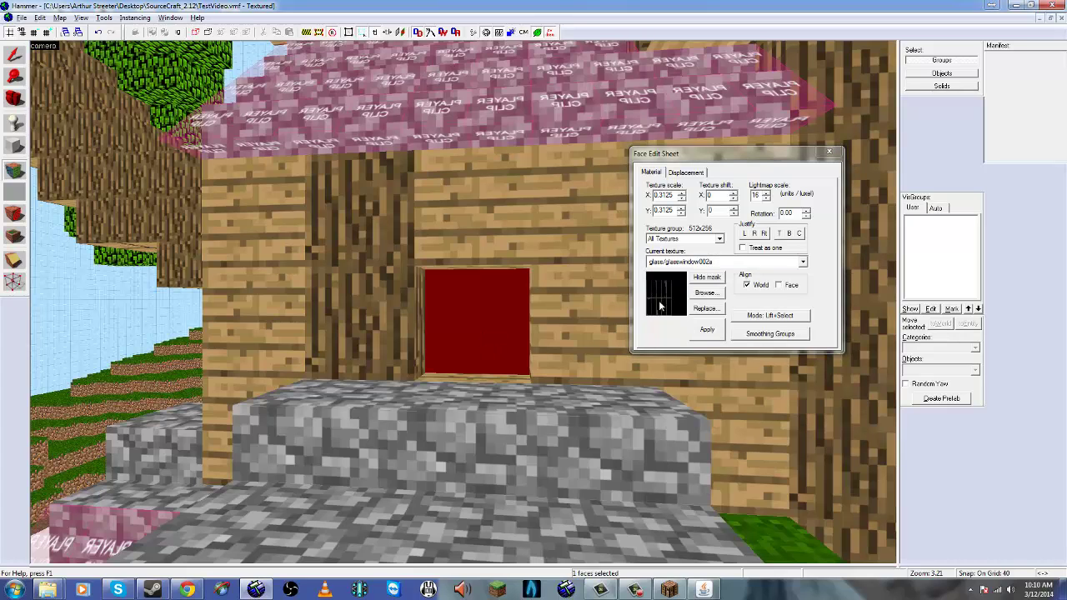
{"action": "left_click", "coordinate": [803, 262]}
{"action": "left_click", "coordinate": [719, 285]}
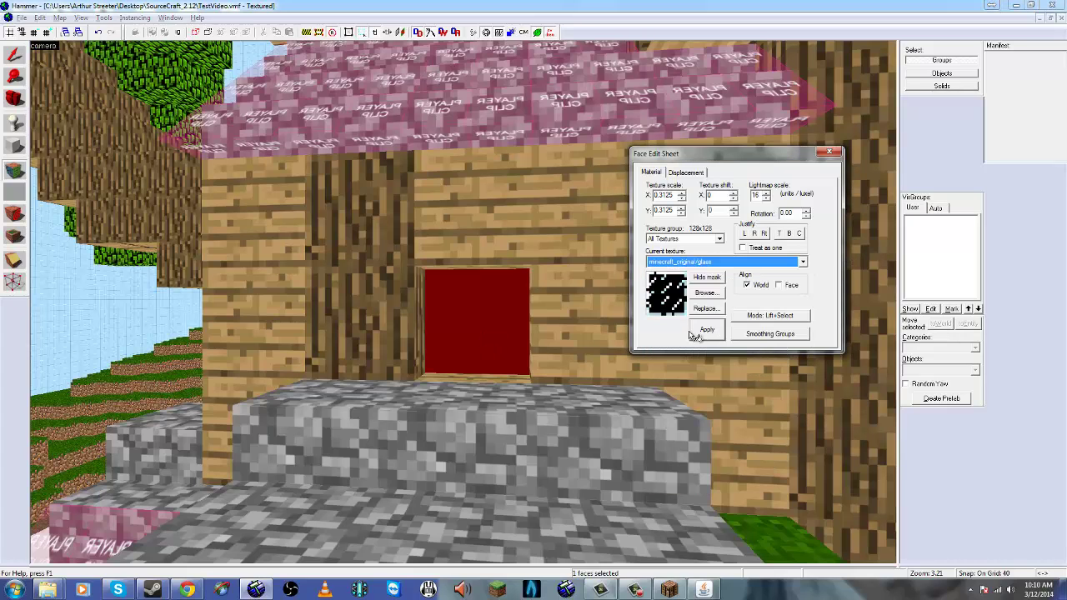
{"action": "left_click", "coordinate": [707, 330]}
Select the whole window block from its other side and assign minecraft_original/glass to all of its faces.
{"action": "key", "text": "shift+c"}
{"action": "key", "text": "w"}
{"action": "left_click_drag", "start_coordinate": [534, 310], "coordinate": [457, 302]}
{"action": "key", "text": "s"}
{"action": "left_click", "coordinate": [442, 287]}
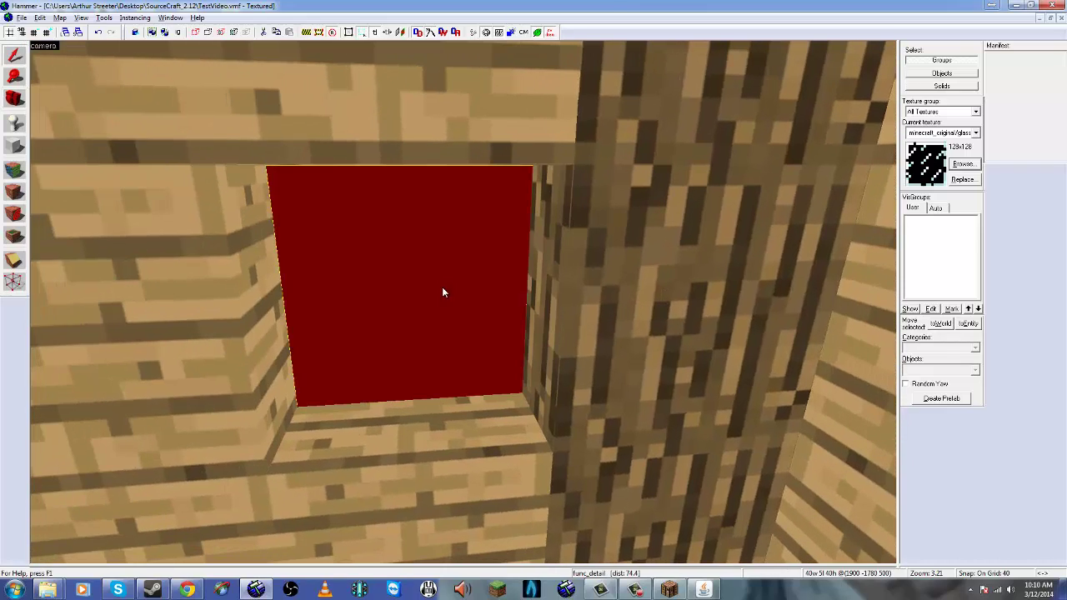
{"action": "left_click", "coordinate": [13, 171]}
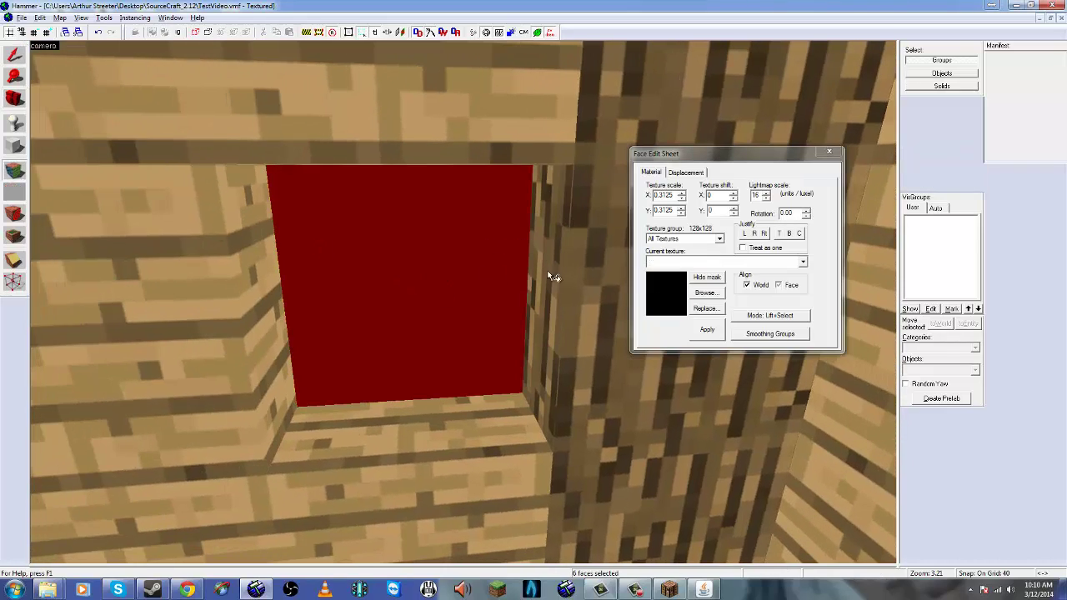
{"action": "left_click", "coordinate": [737, 260]}
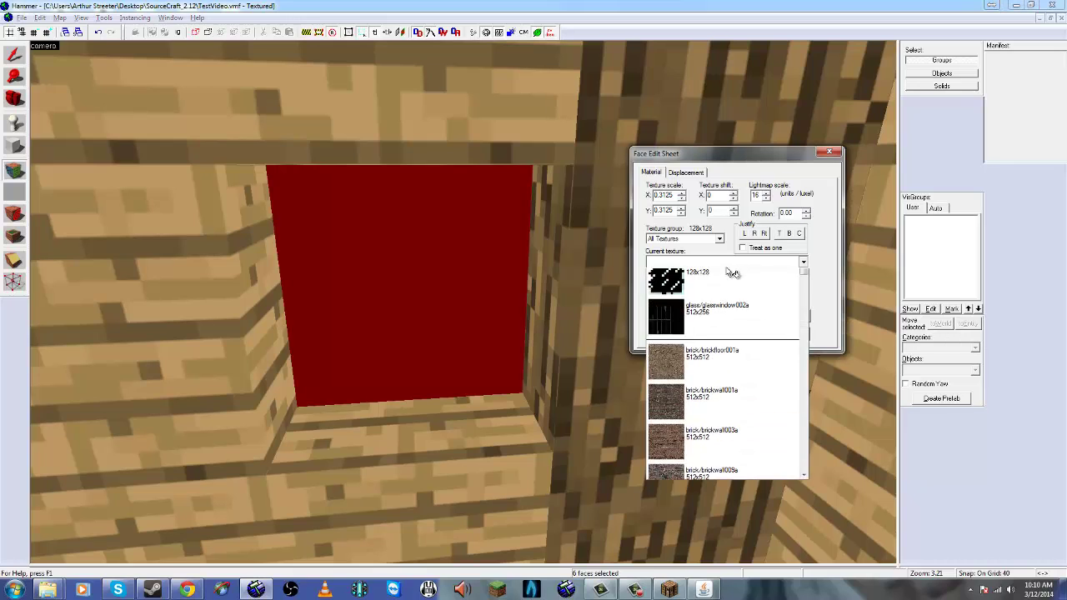
{"action": "left_click", "coordinate": [713, 289]}
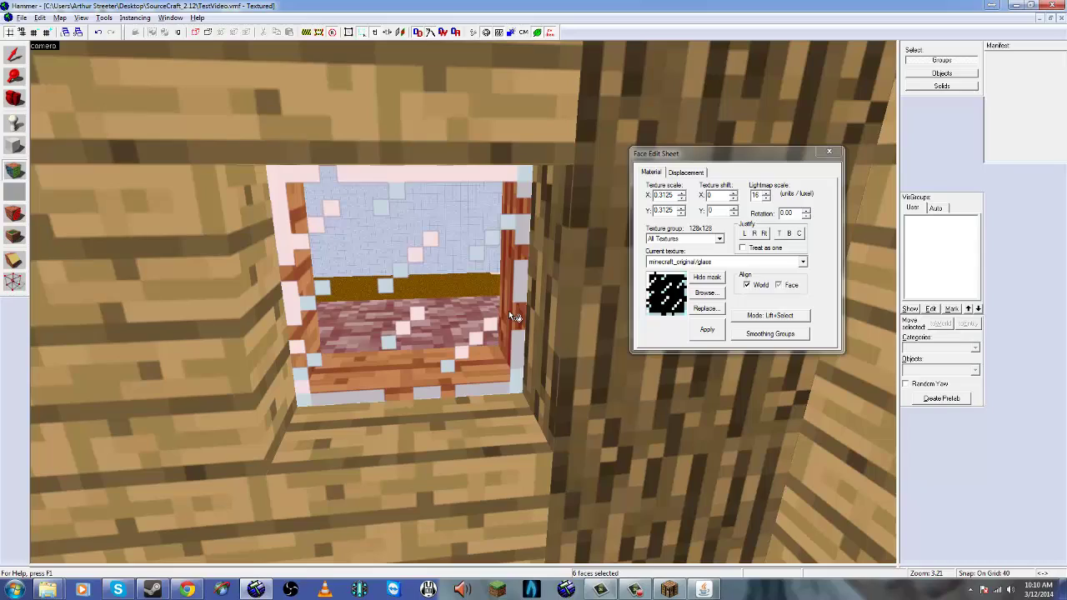
Deselect the window to inspect its glass in the 3D view and select its near face for texture editing.
{"action": "key", "text": "Escape"}
{"action": "key", "text": "z"}
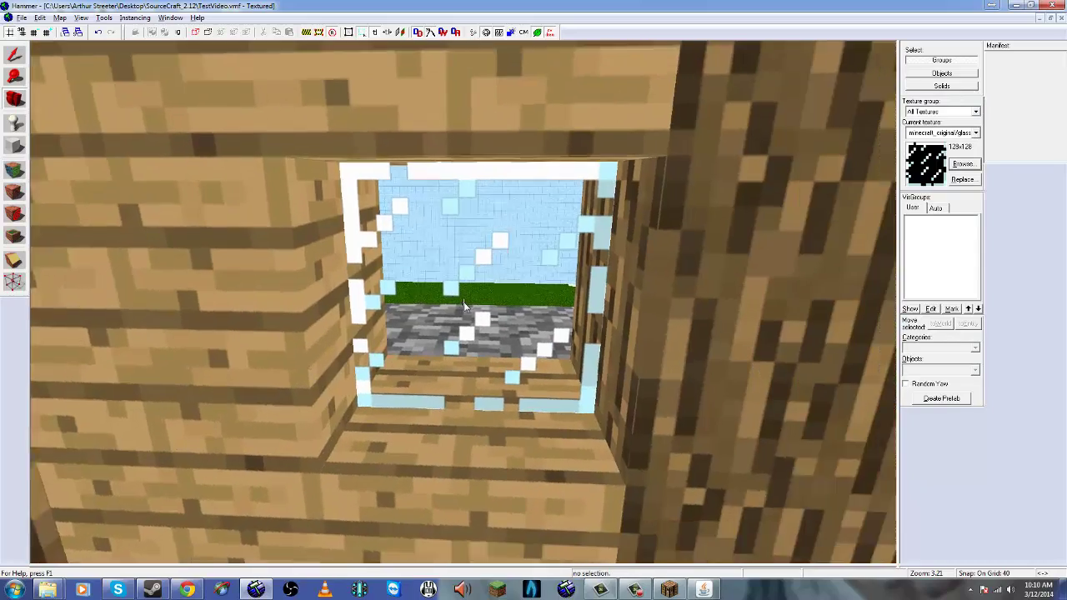
{"action": "key", "text": "z"}
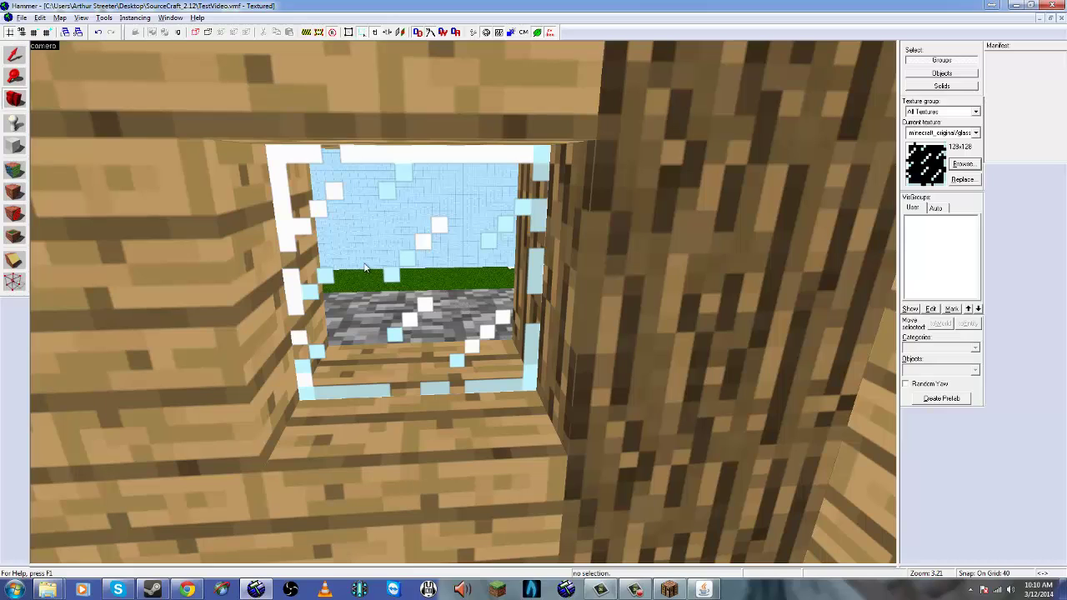
{"action": "left_click", "coordinate": [15, 170]}
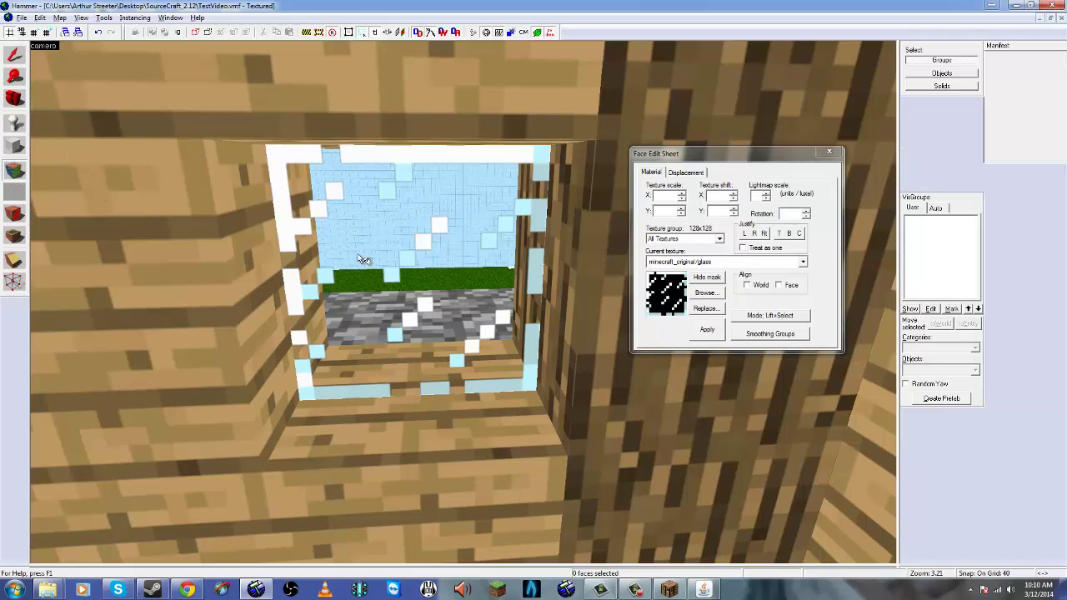
{"action": "left_click", "coordinate": [364, 251]}
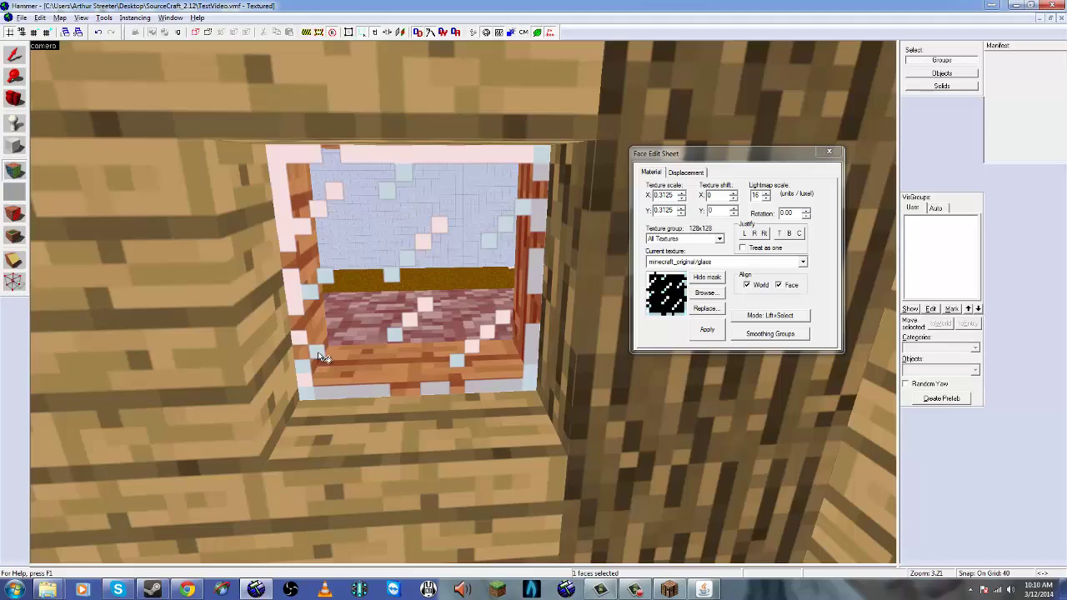
Return to the four-view layout, stretch the glass pane to 40 units thick in the front view, and undo both resizes.
{"action": "key", "text": "shift+z"}
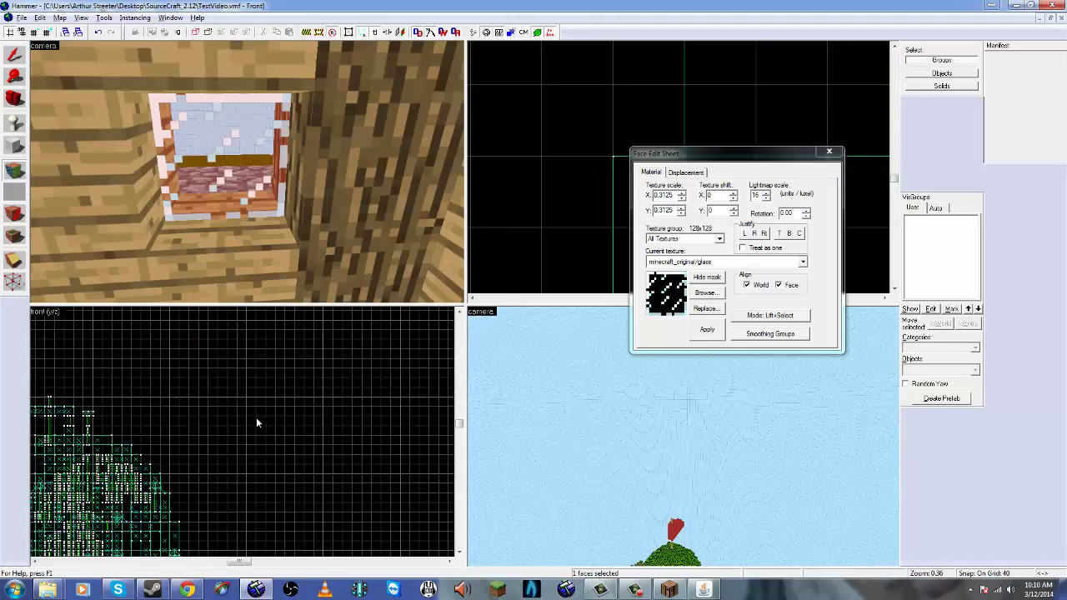
{"action": "scroll", "coordinate": [256, 422], "scroll_direction": "up", "scroll_amount": 5}
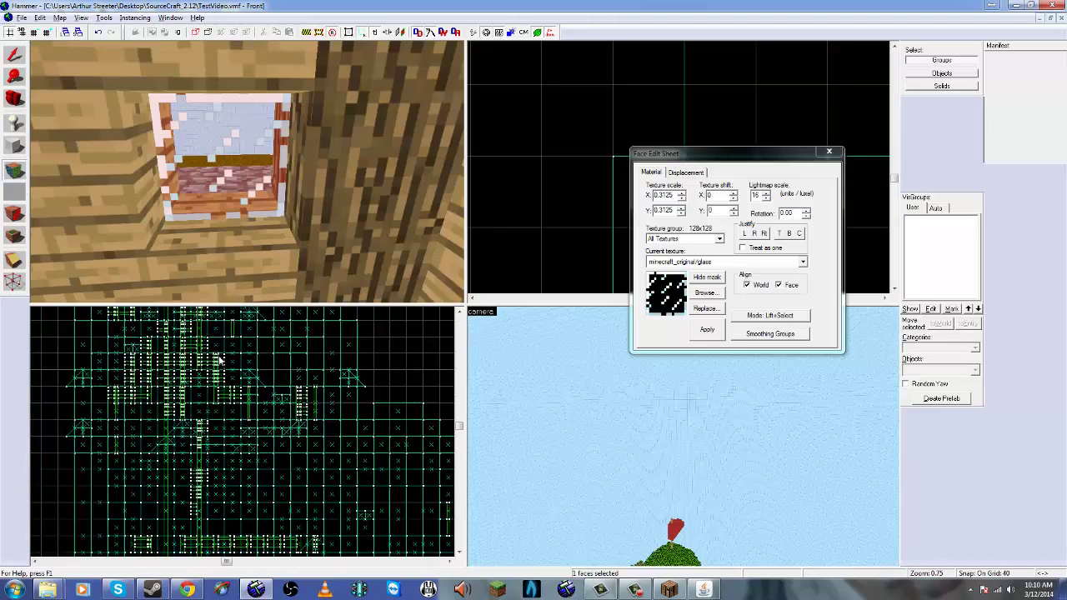
{"action": "scroll", "coordinate": [212, 400], "scroll_direction": "down", "scroll_amount": 3}
{"action": "key", "text": "shift+a"}
{"action": "scroll", "coordinate": [239, 460], "scroll_direction": "down", "scroll_amount": 2}
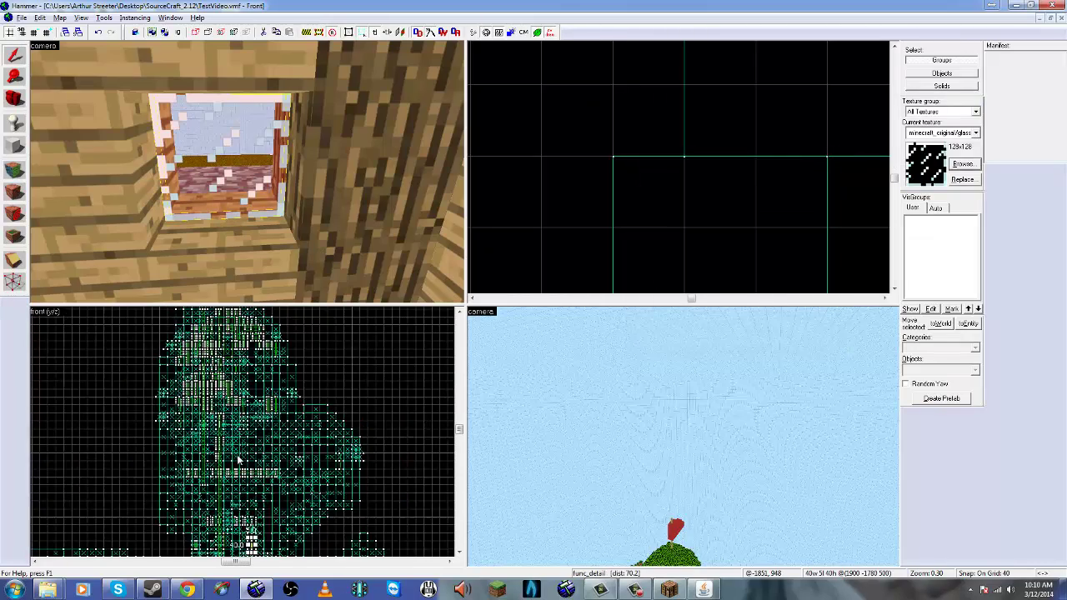
{"action": "scroll", "coordinate": [250, 500], "scroll_direction": "up", "scroll_amount": 20}
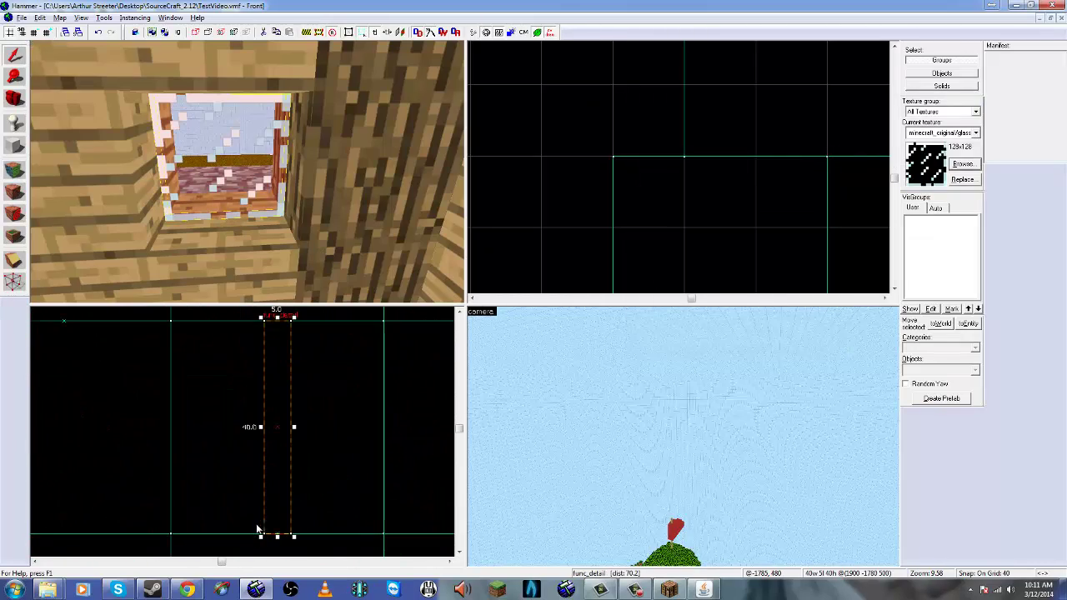
{"action": "scroll", "coordinate": [259, 428], "scroll_direction": "down", "scroll_amount": 1}
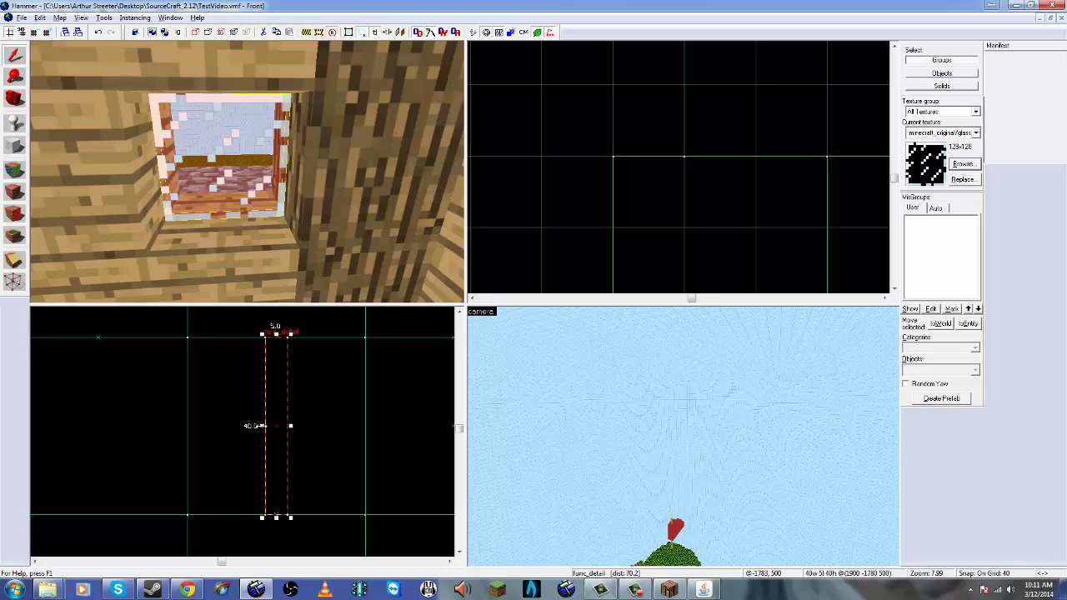
{"action": "left_click_drag", "start_coordinate": [261, 426], "coordinate": [184, 426]}
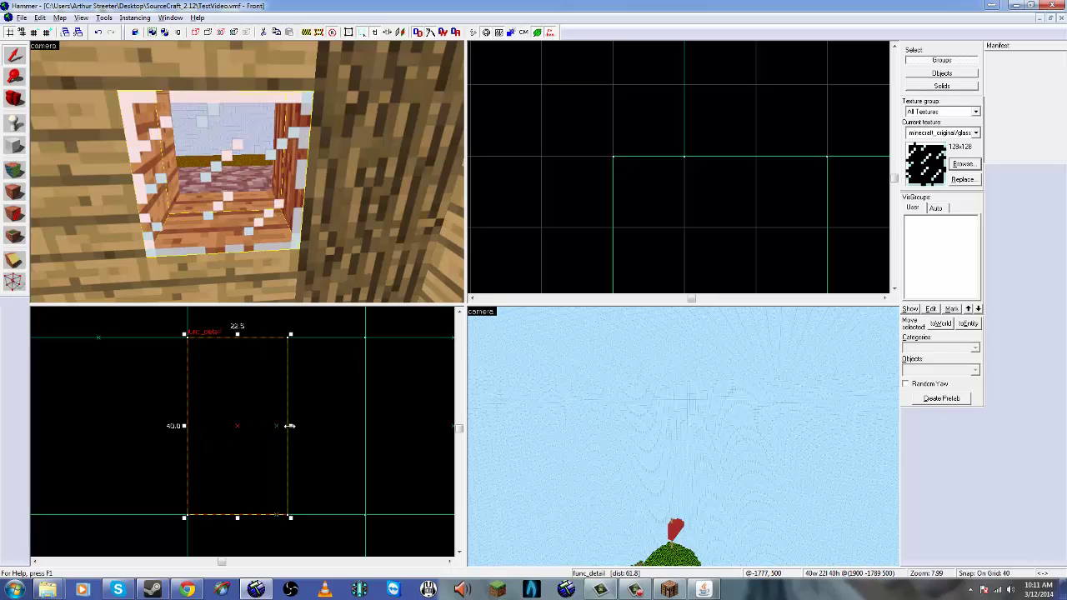
{"action": "left_click_drag", "start_coordinate": [289, 426], "coordinate": [349, 426]}
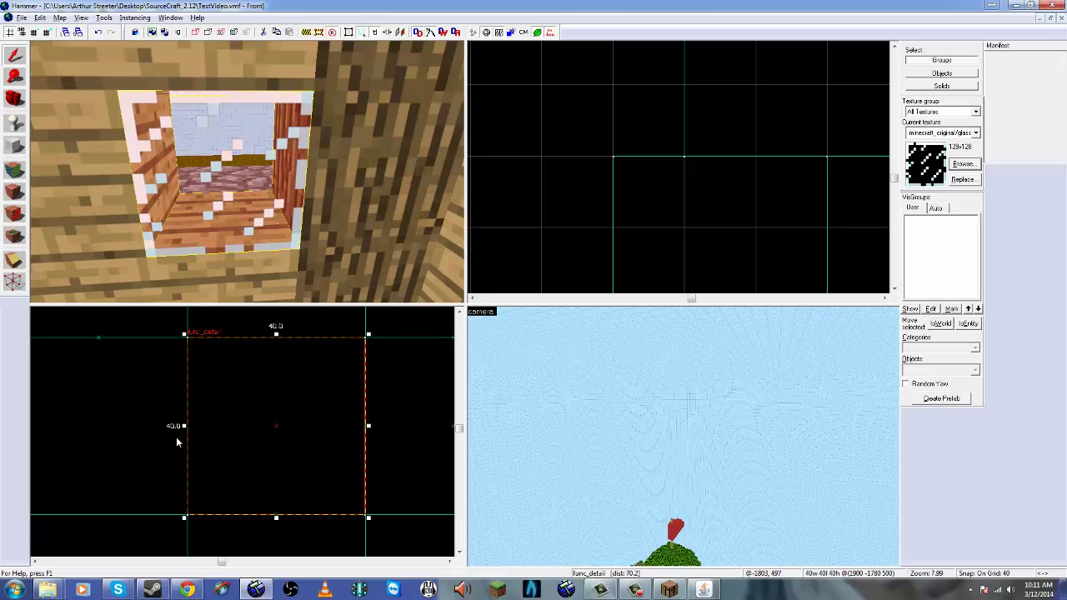
{"action": "key", "text": "ctrl+z"}
{"action": "key", "text": "ctrl+z"}
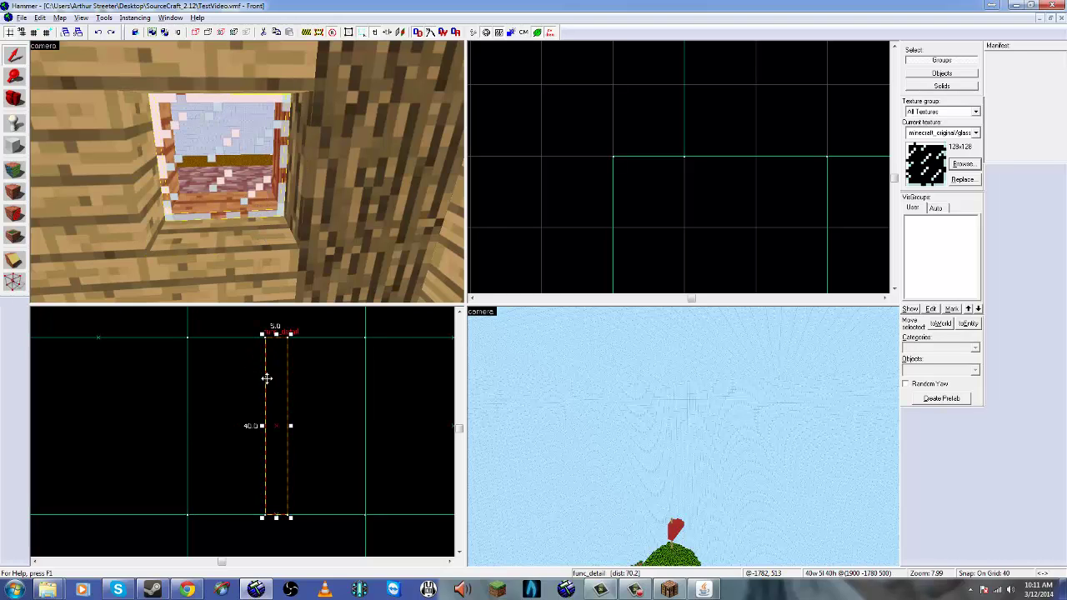
Examine the glass pane's texture scale and shift values in the Face Edit Sheet and close the sheet.
{"action": "key", "text": "shift+c"}
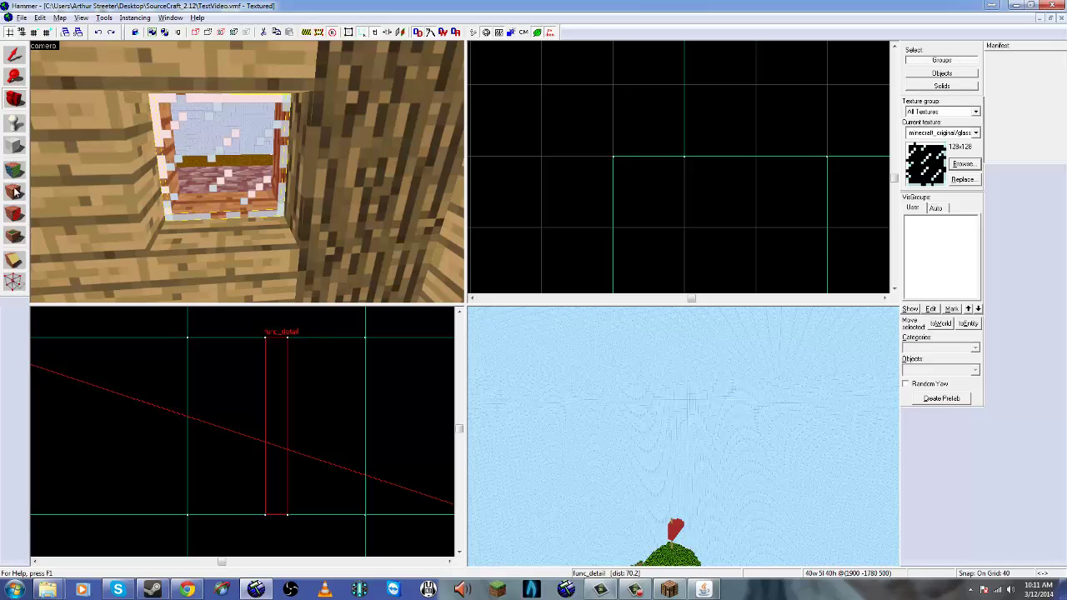
{"action": "left_click", "coordinate": [15, 171]}
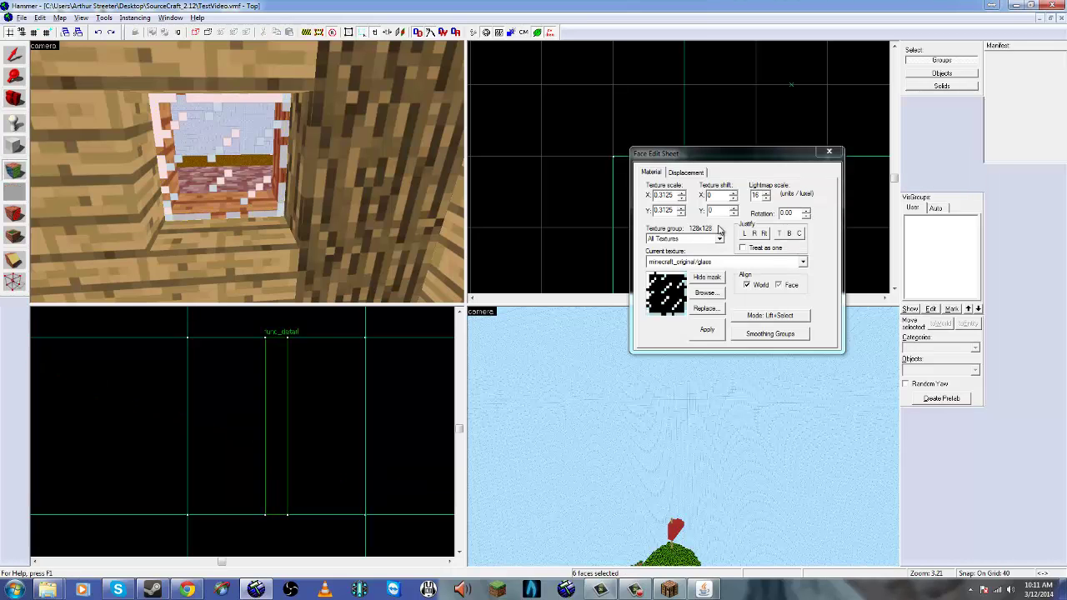
{"action": "double_click", "coordinate": [674, 195]}
{"action": "double_click", "coordinate": [721, 195]}
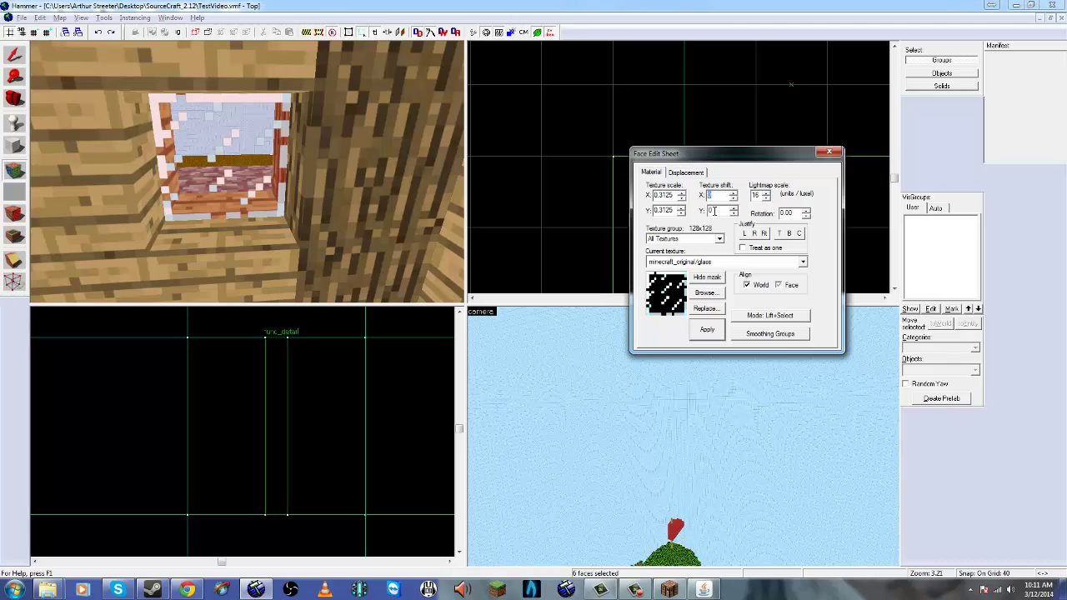
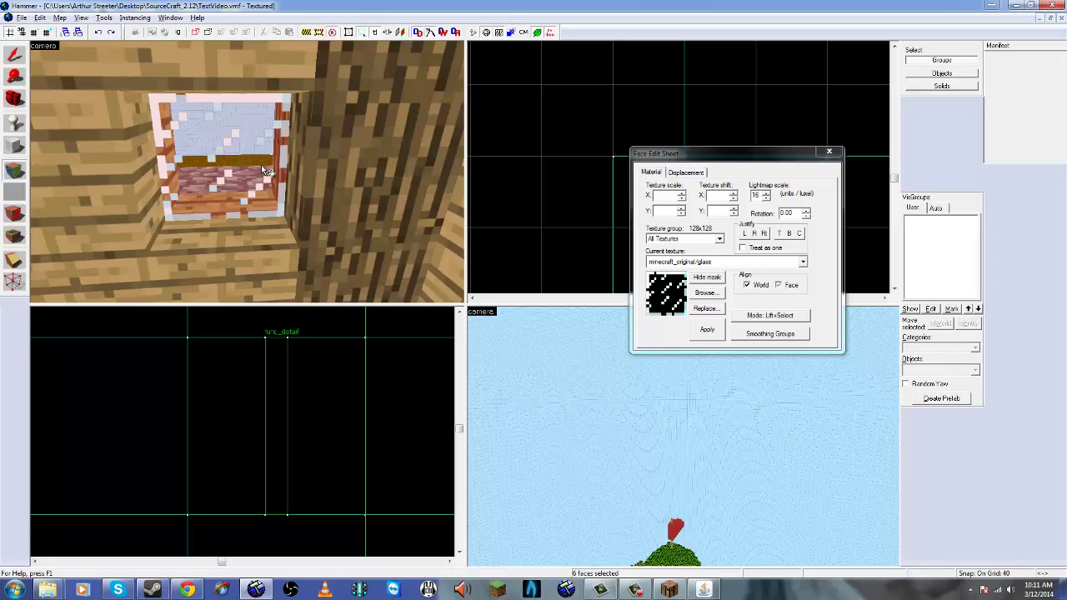
{"action": "left_click", "coordinate": [827, 154]}
Apply the current glass texture to the black window in the long plank wall of the house on the grass.
{"action": "key", "text": "z"}
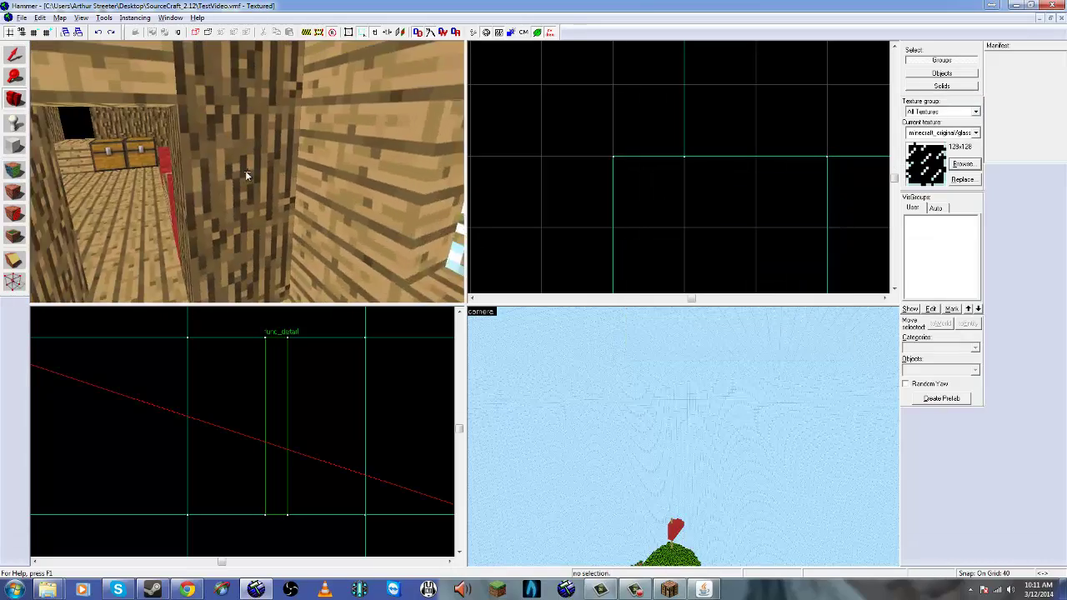
{"action": "key", "text": "w"}
{"action": "key", "text": "w"}
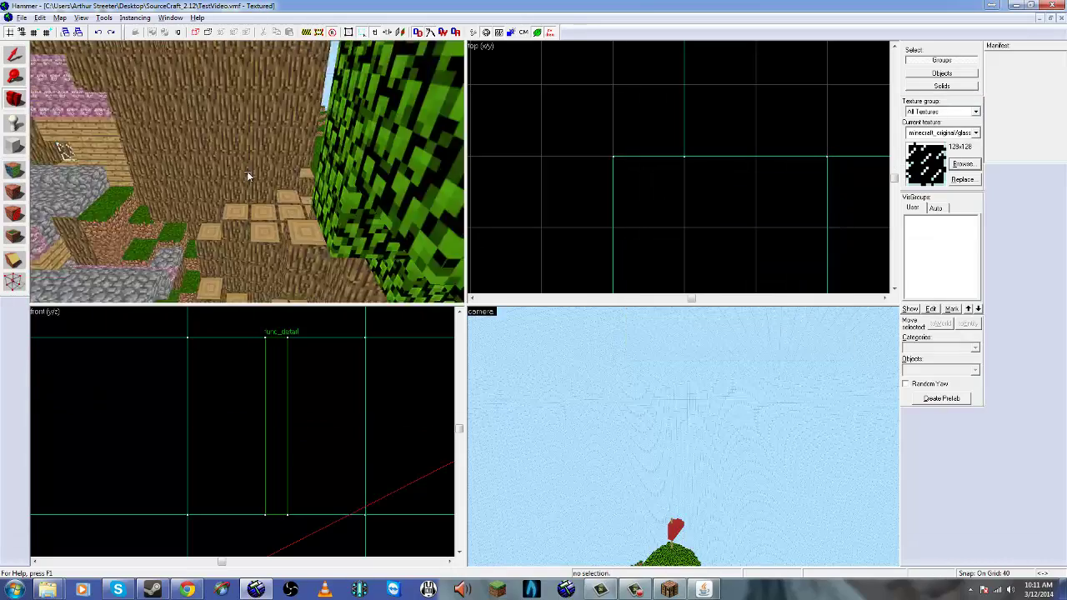
{"action": "key", "text": "w"}
{"action": "key", "text": "z"}
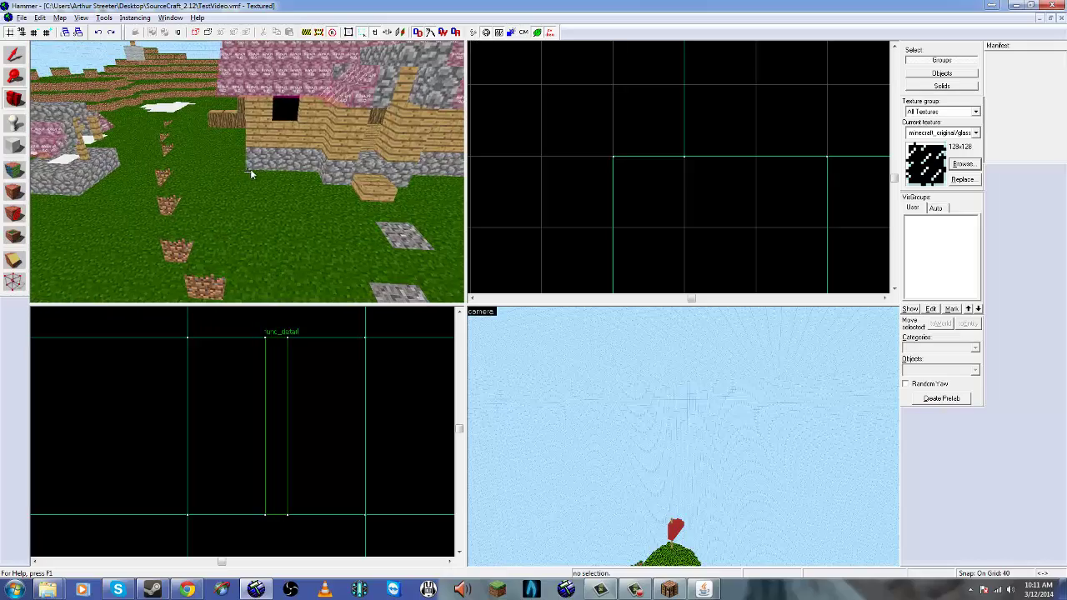
{"action": "key", "text": "shift+s"}
{"action": "left_click", "coordinate": [281, 111]}
{"action": "key", "text": "shift+c"}
{"action": "left_click_drag", "start_coordinate": [191, 200], "coordinate": [74, 204]}
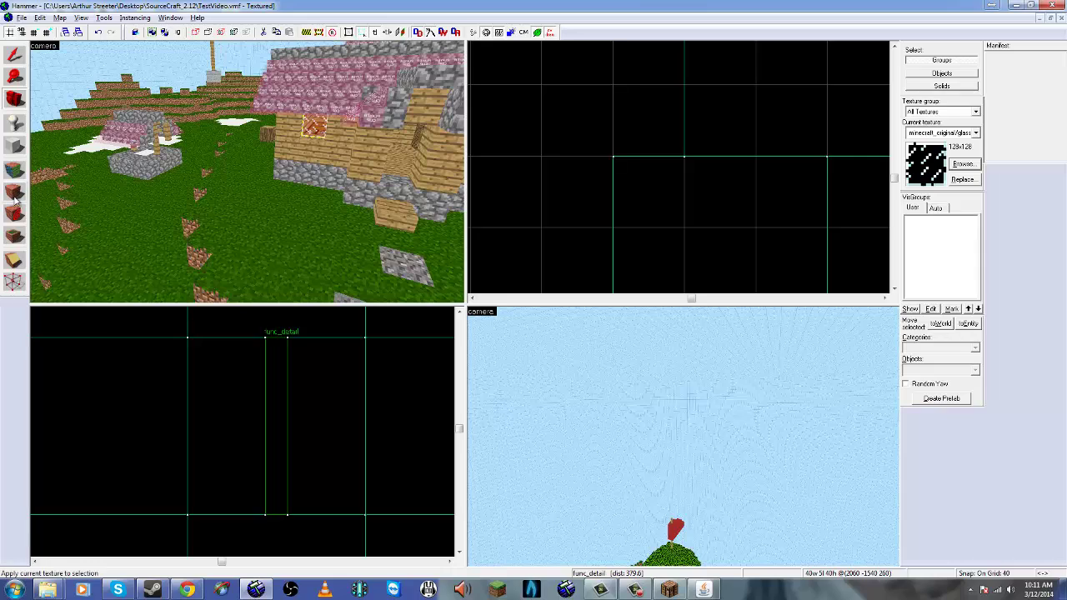
Apply the current glass texture to the black window seen beyond the chests inside the lower house.
{"action": "key", "text": "w"}
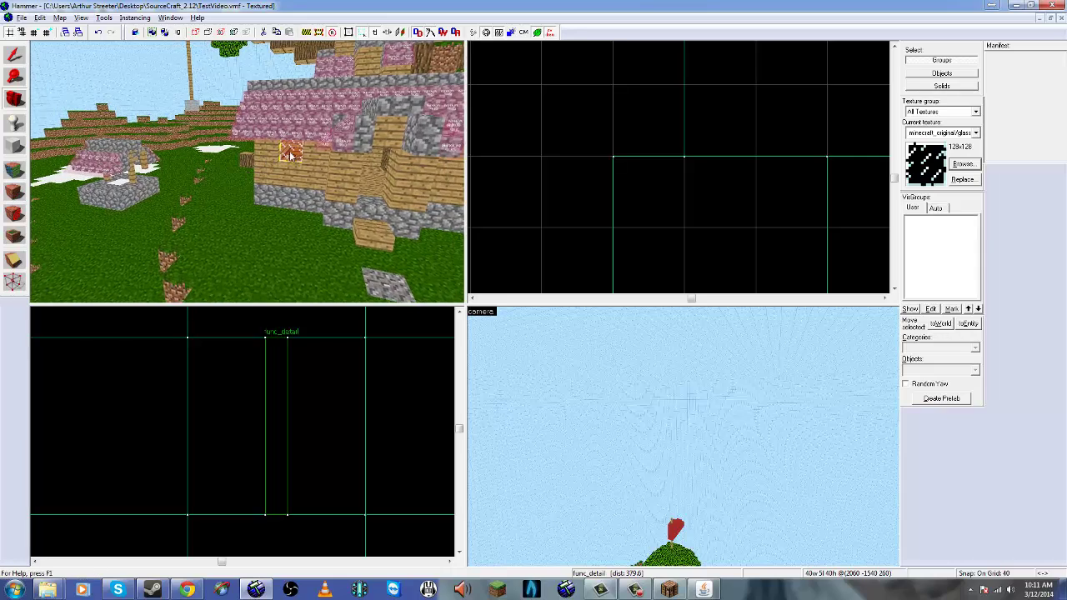
{"action": "key", "text": "w"}
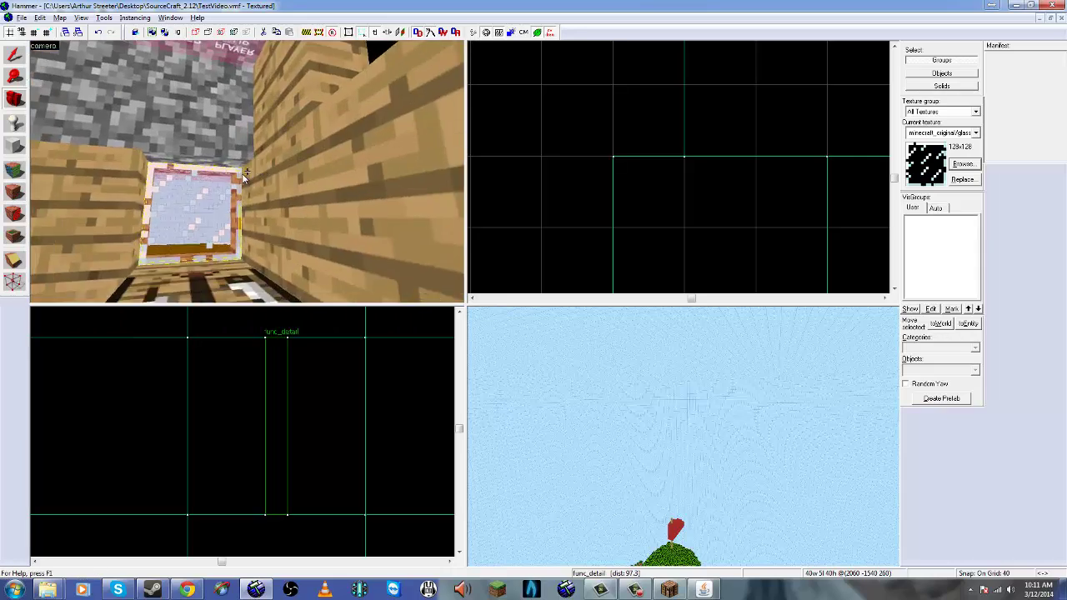
{"action": "key", "text": "s"}
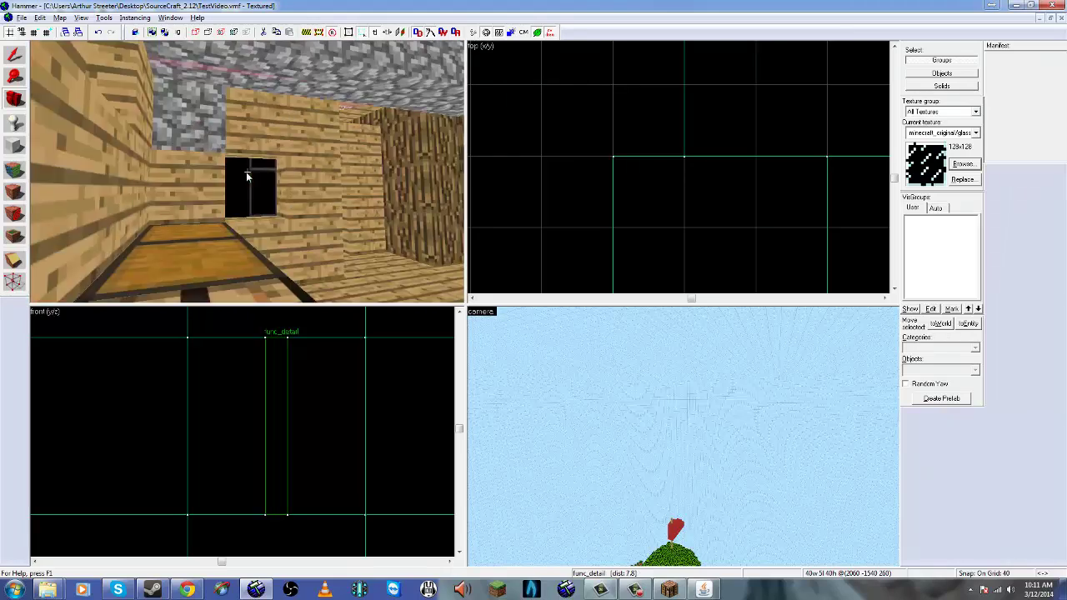
{"action": "key", "text": "w"}
{"action": "key", "text": "z"}
{"action": "key", "text": "shift+s"}
{"action": "left_click", "coordinate": [260, 180]}
{"action": "left_click", "coordinate": [17, 192]}
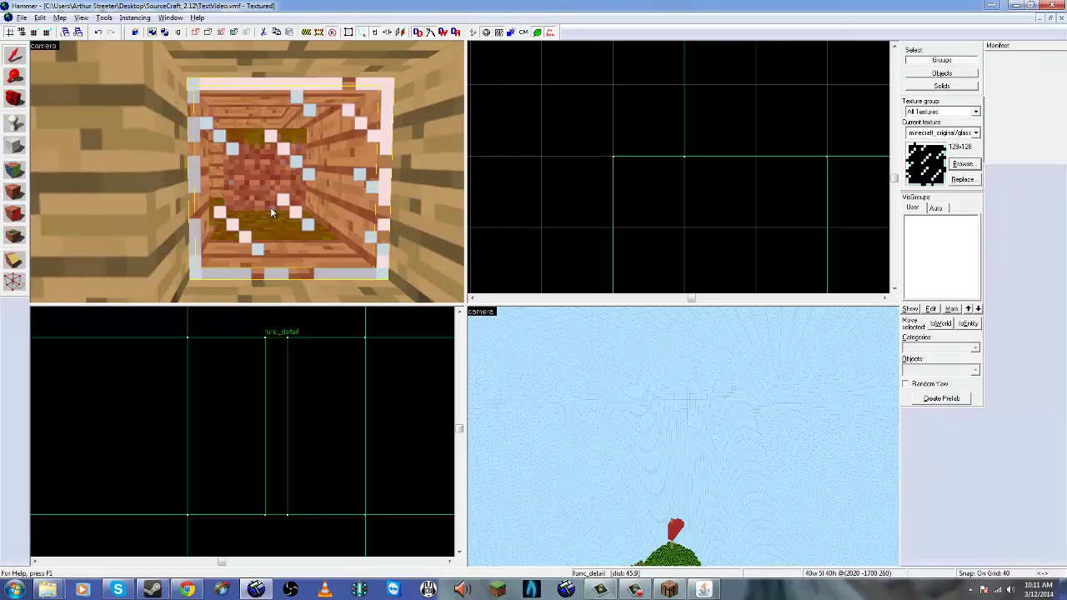
Apply the current glass texture to the tall window pane in the treehouse.
{"action": "key", "text": "z"}
{"action": "key", "text": "s"}
{"action": "key", "text": "w"}
{"action": "key", "text": "w"}
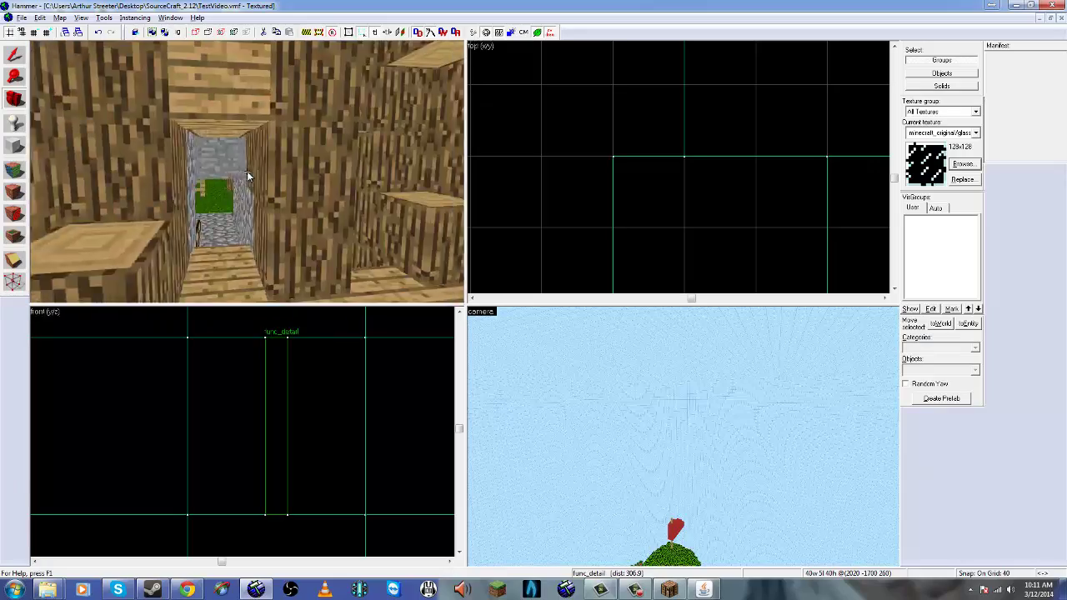
{"action": "key", "text": "z"}
{"action": "key", "text": "shift+s"}
{"action": "left_click", "coordinate": [252, 176]}
{"action": "left_click", "coordinate": [16, 187]}
Apply the current glass texture to the next small window in the treehouse wall.
{"action": "key", "text": "z"}
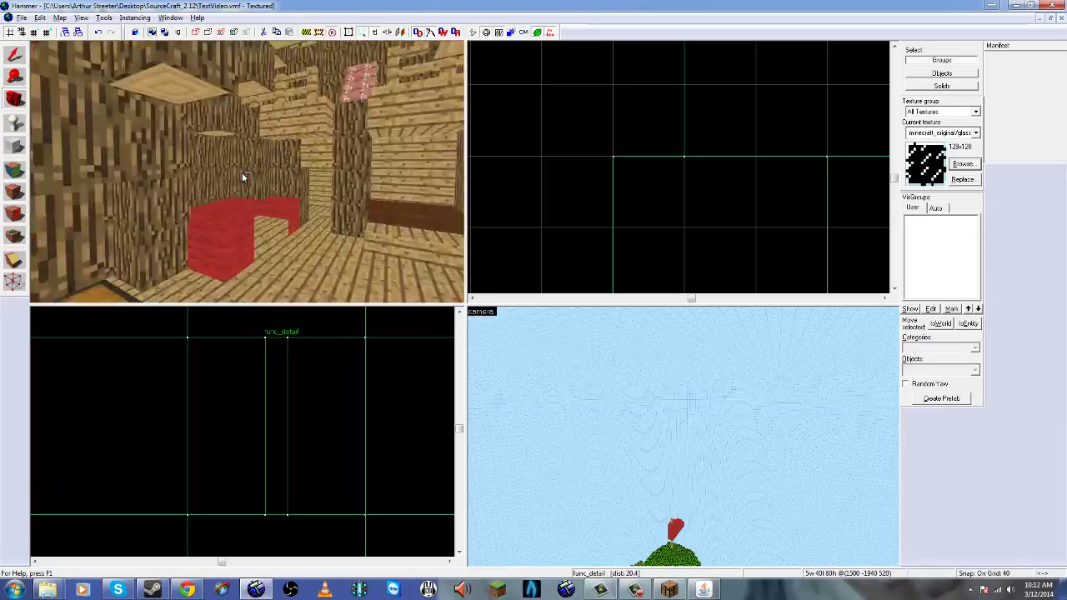
{"action": "key", "text": "z"}
{"action": "key", "text": "shift+s"}
{"action": "left_click", "coordinate": [244, 170]}
{"action": "left_click", "coordinate": [17, 187]}
{"action": "key", "text": "z"}
Apply the current glass texture to the black window high in the lower house's plank end wall, above the cobblestone base.
{"action": "key", "text": "w"}
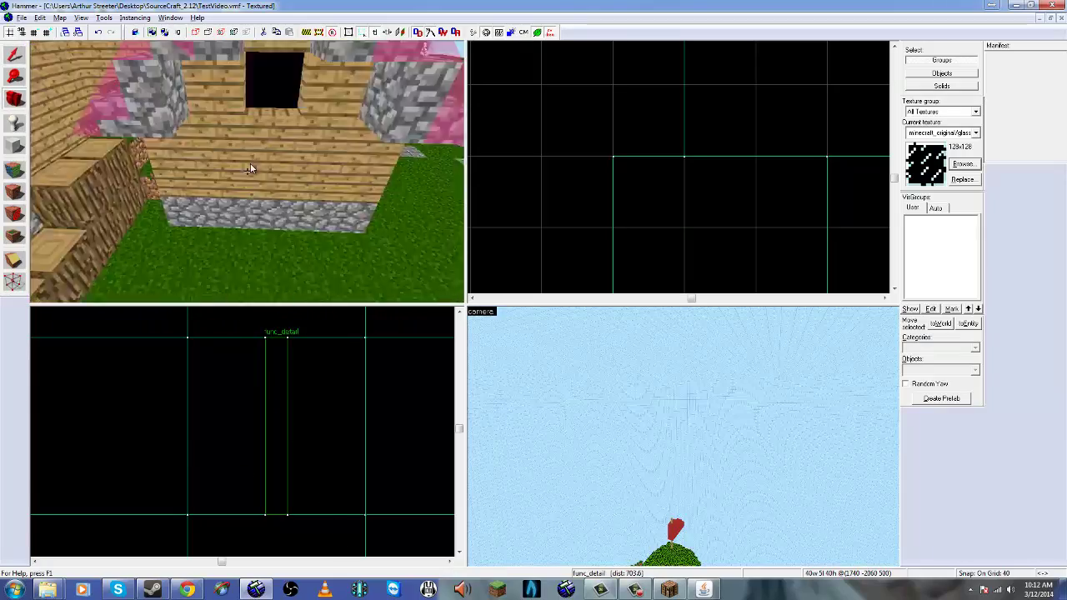
{"action": "key", "text": "z"}
{"action": "key", "text": "shift+s"}
{"action": "left_click", "coordinate": [247, 173]}
{"action": "left_click", "coordinate": [16, 190]}
{"action": "key", "text": "z"}
{"action": "key", "text": "w"}
{"action": "key", "text": "w"}
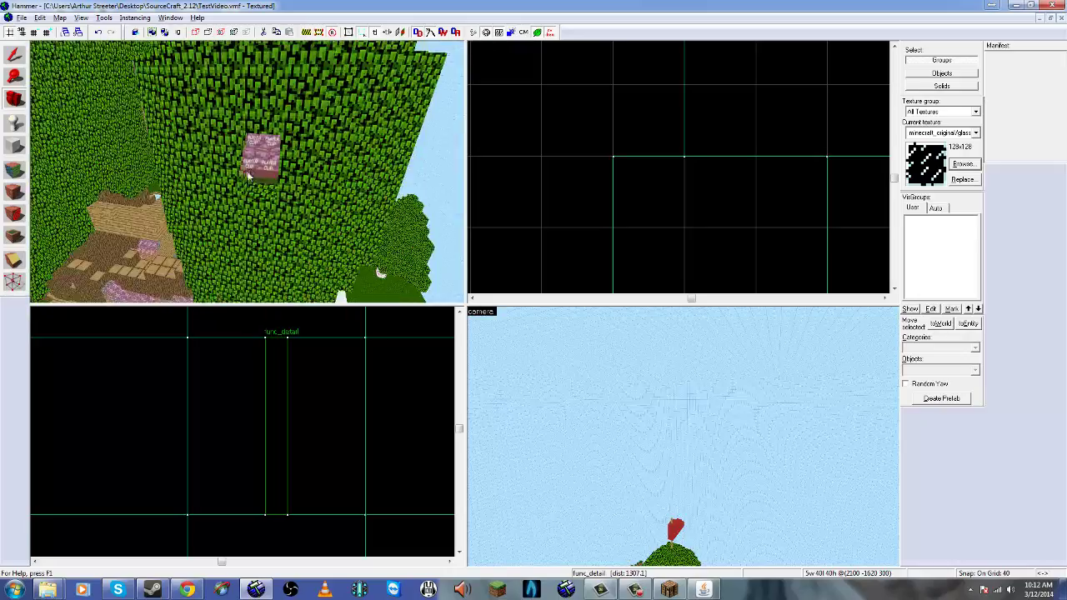
Apply the current minecraft_original/glass texture to the window panes in the tree canopies, one func_detail pane at a time.
{"action": "key", "text": "z"}
{"action": "key", "text": "shift+s"}
{"action": "left_click", "coordinate": [247, 174]}
{"action": "left_click", "coordinate": [16, 148]}
{"action": "key", "text": "shift+s"}
{"action": "left_click", "coordinate": [16, 190]}
{"action": "key", "text": "z"}
{"action": "key", "text": "z"}
{"action": "left_click", "coordinate": [250, 179]}
{"action": "left_click", "coordinate": [16, 190]}
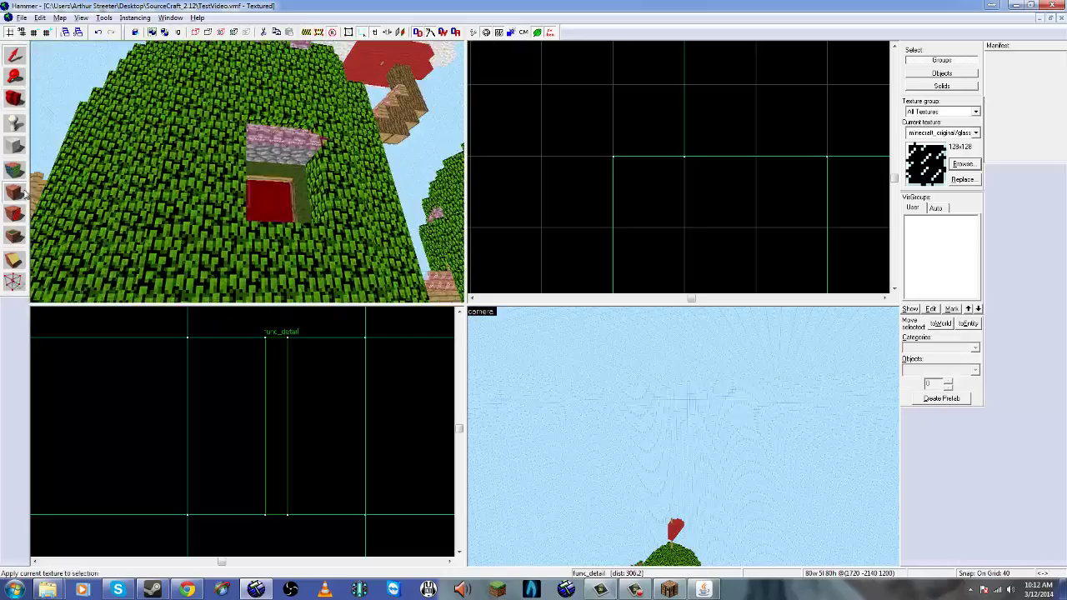
{"action": "key", "text": "z"}
{"action": "key", "text": "z"}
{"action": "left_click", "coordinate": [249, 174]}
{"action": "left_click", "coordinate": [16, 190]}
{"action": "key", "text": "z"}
{"action": "key", "text": "w"}
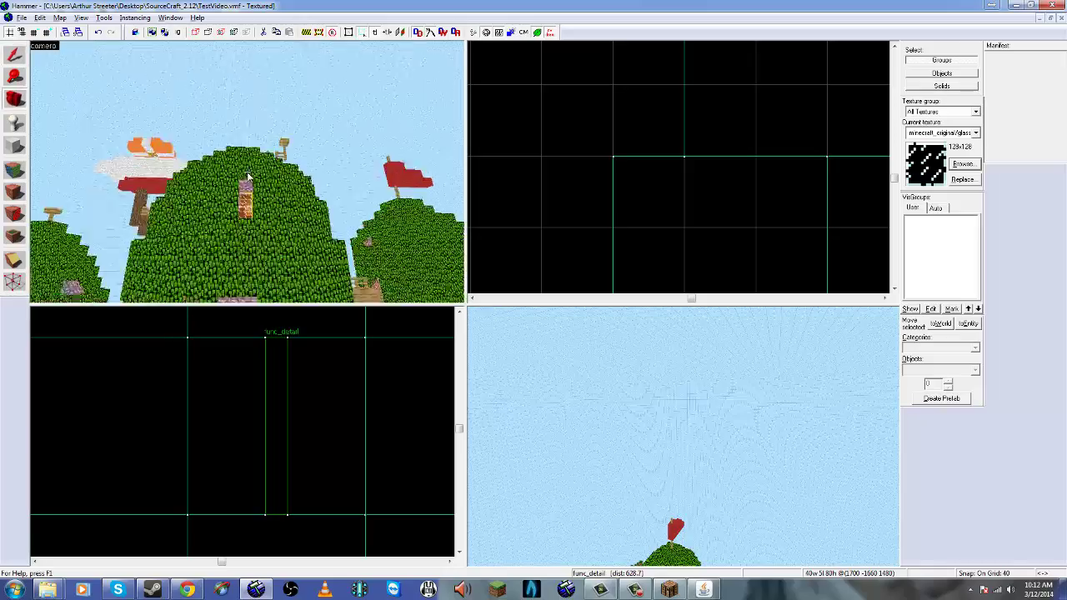
{"action": "key", "text": "w"}
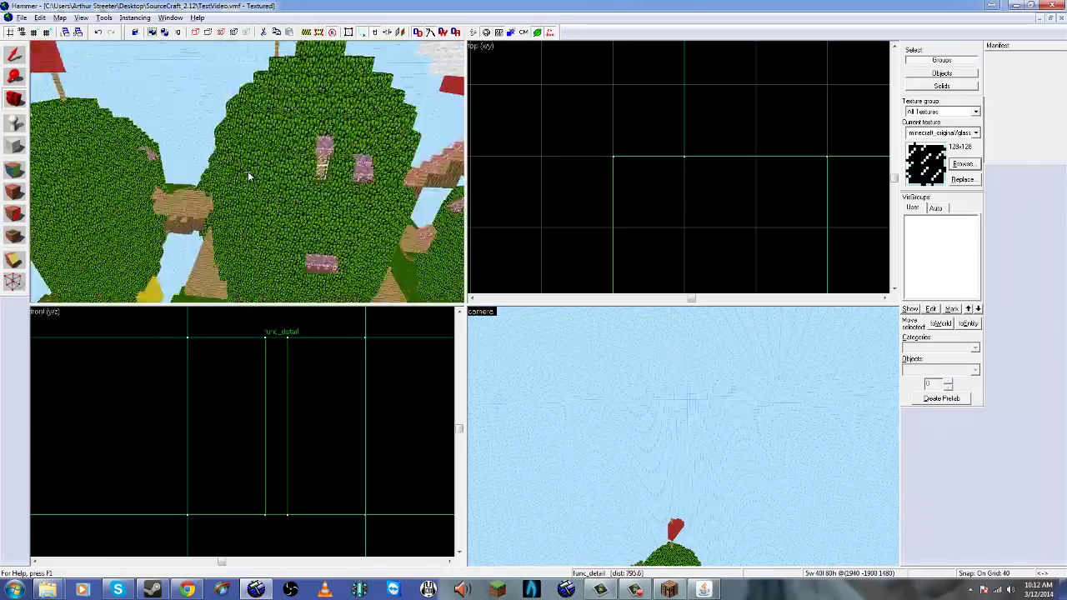
{"action": "key", "text": "z"}
{"action": "left_click", "coordinate": [253, 175]}
{"action": "key", "text": "z"}
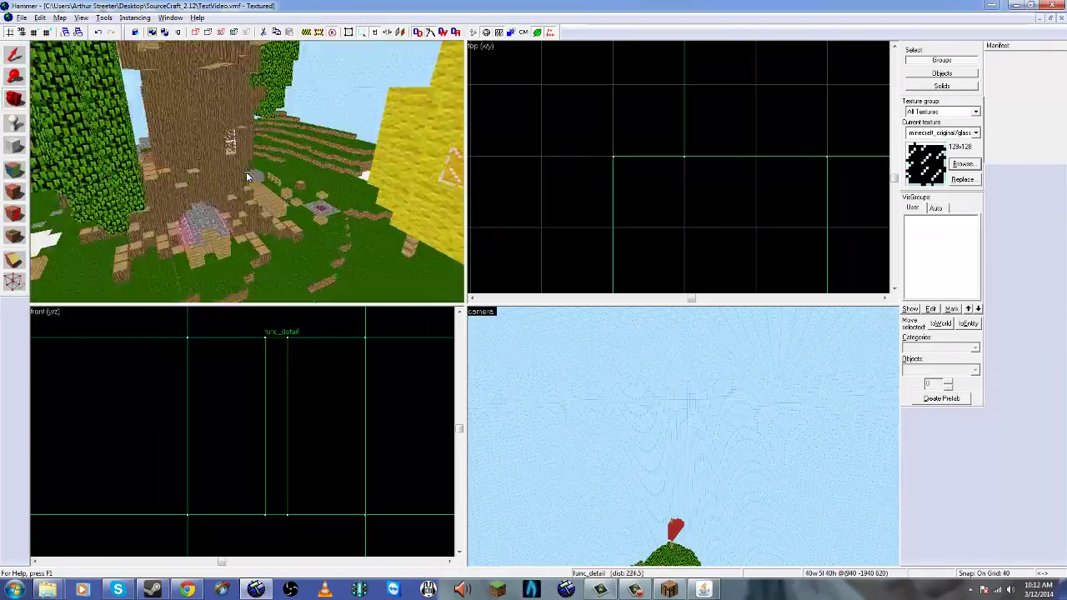
Inspect the base of the big tree and the open doorway of the small plank house there.
{"action": "key", "text": "w"}
{"action": "key", "text": "s"}
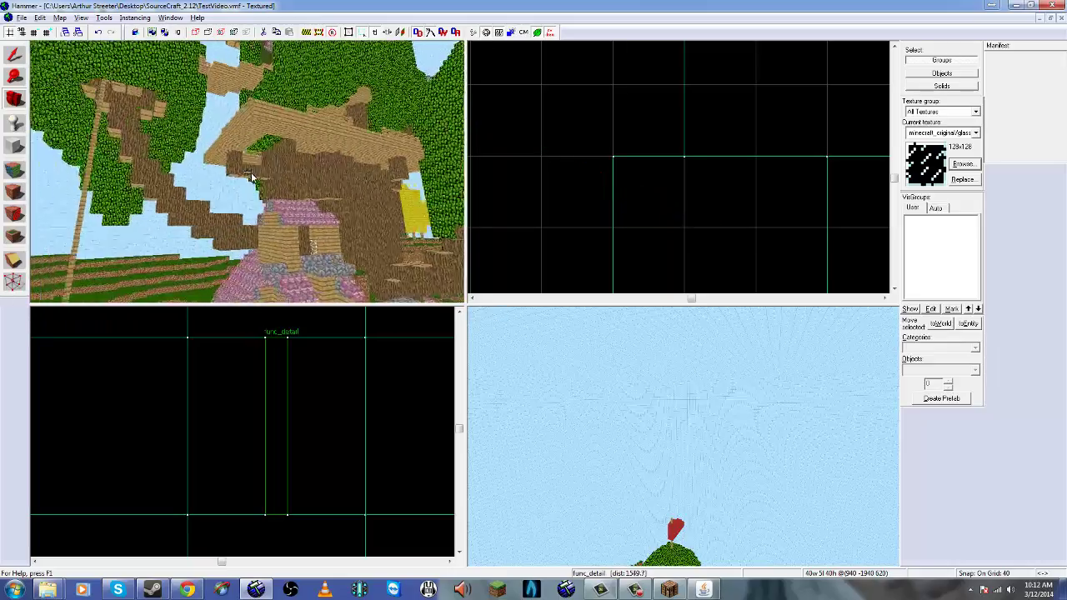
{"action": "key", "text": "w"}
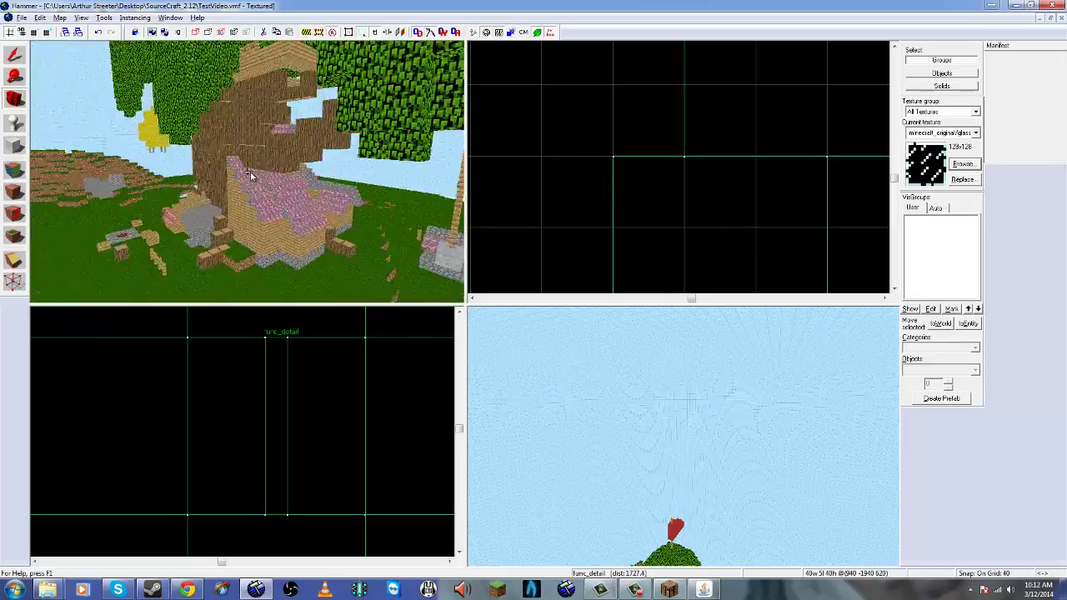
{"action": "key", "text": "a"}
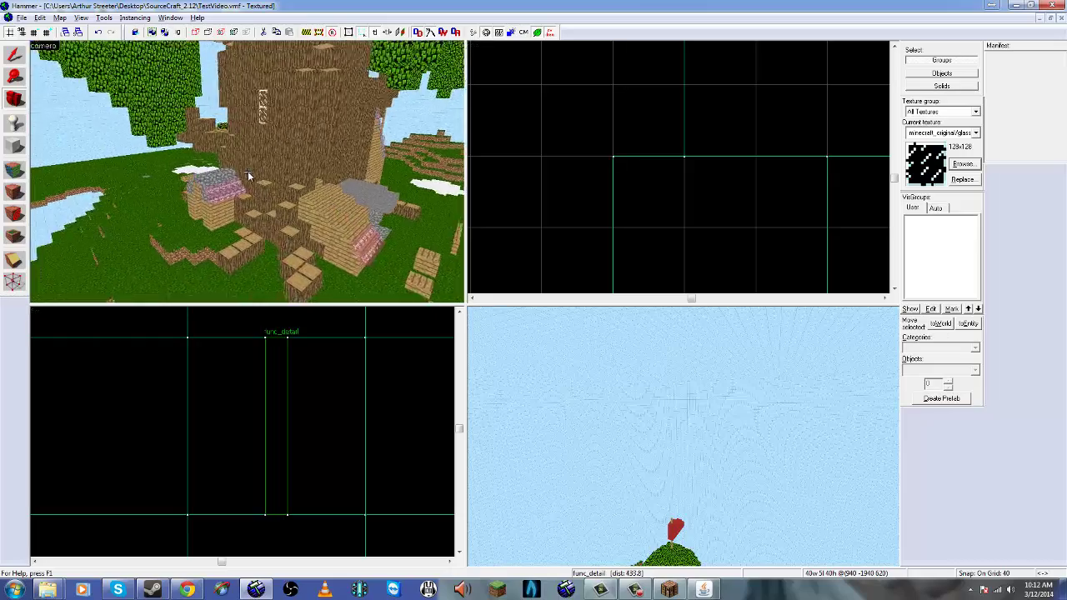
{"action": "key", "text": "w"}
{"action": "key", "text": "d"}
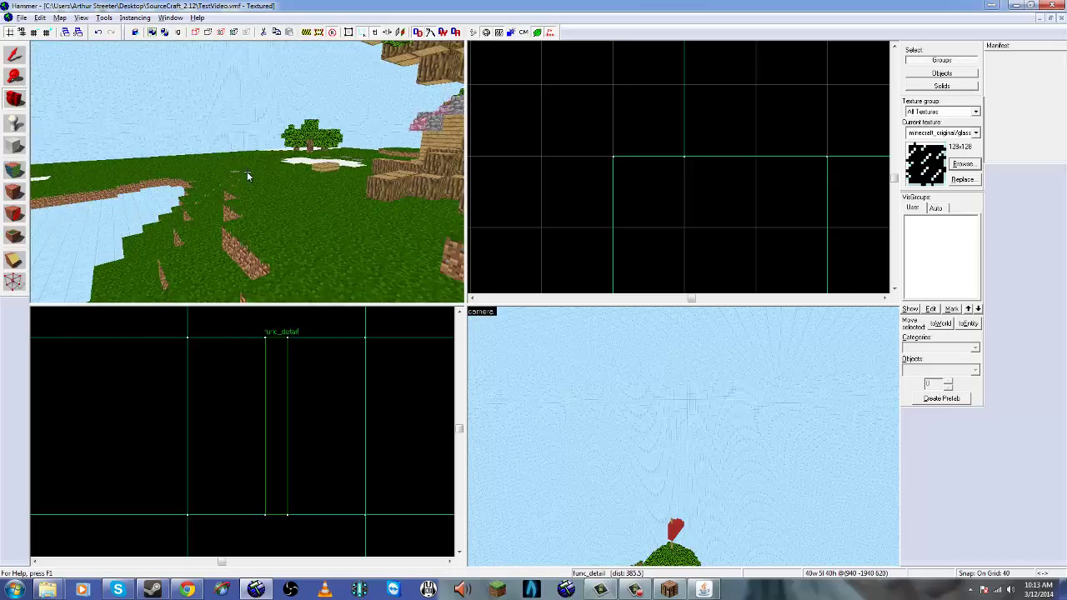
{"action": "key", "text": "w"}
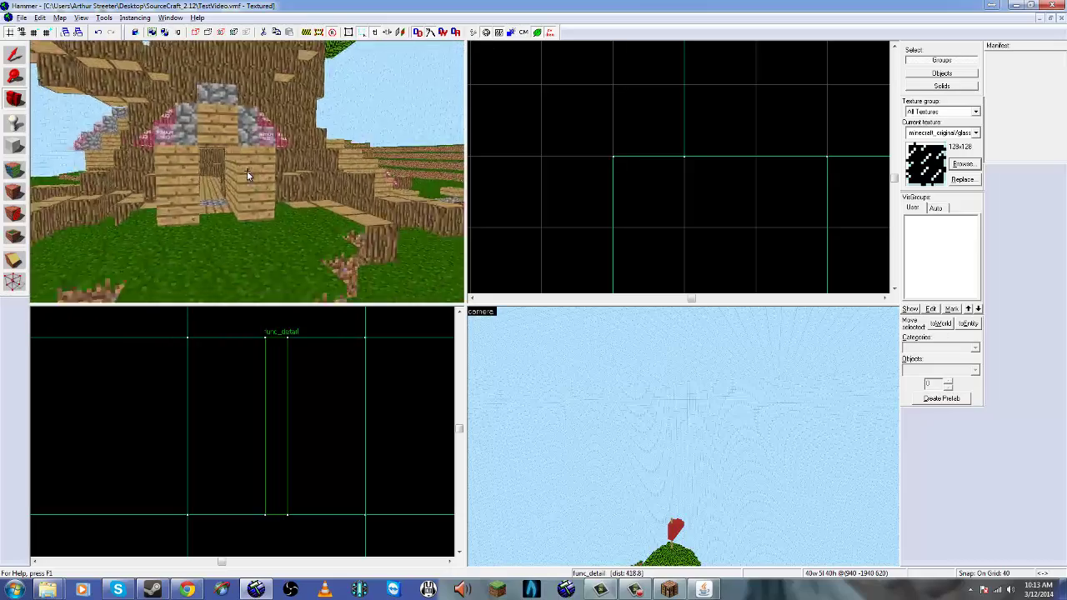
{"action": "key", "text": "w"}
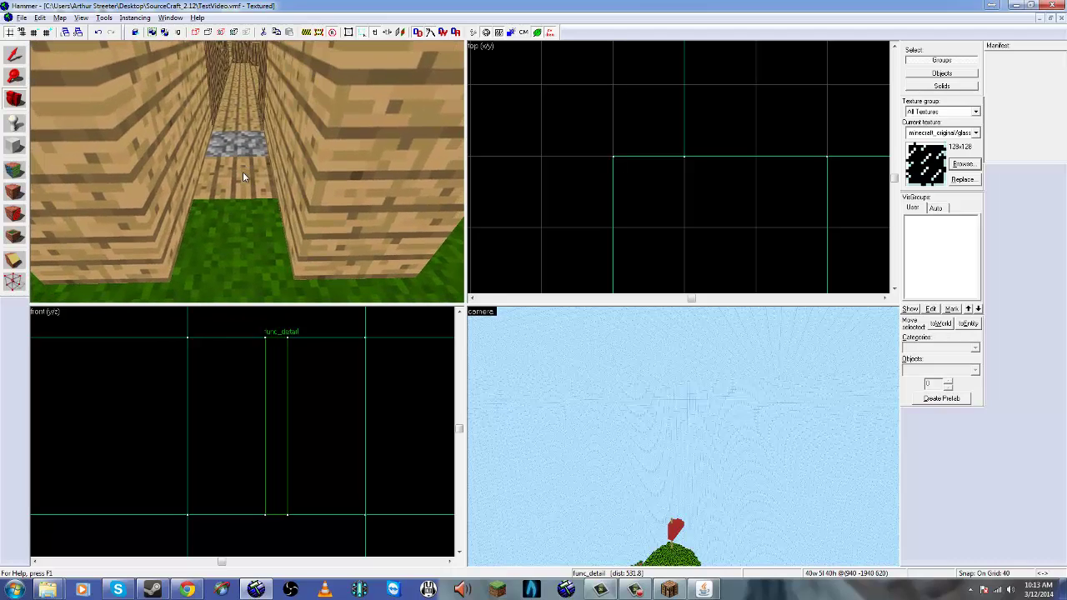
Switch to Minecraft, resume the game and examine the house's wooden door from outside and inside.
{"action": "left_click", "coordinate": [668, 590]}
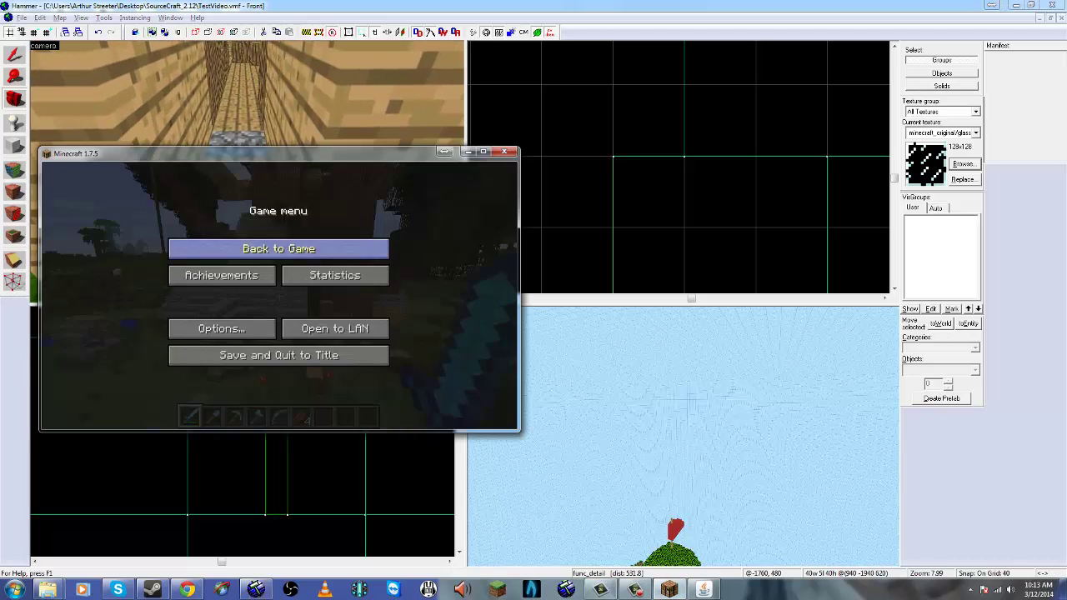
{"action": "left_click", "coordinate": [279, 245]}
{"action": "key", "text": "w"}
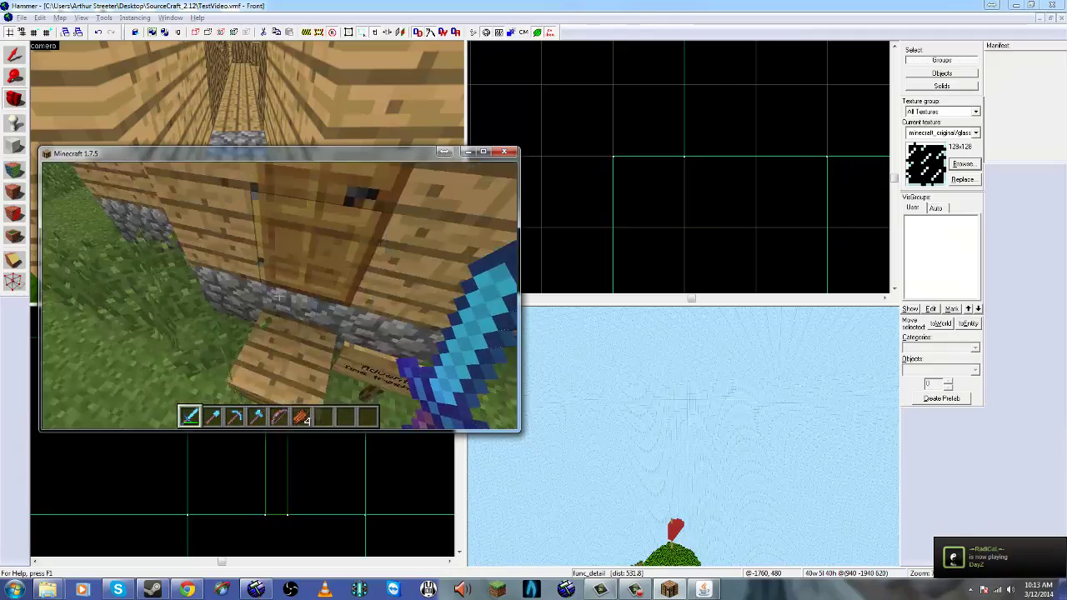
{"action": "right_click", "coordinate": [279, 296]}
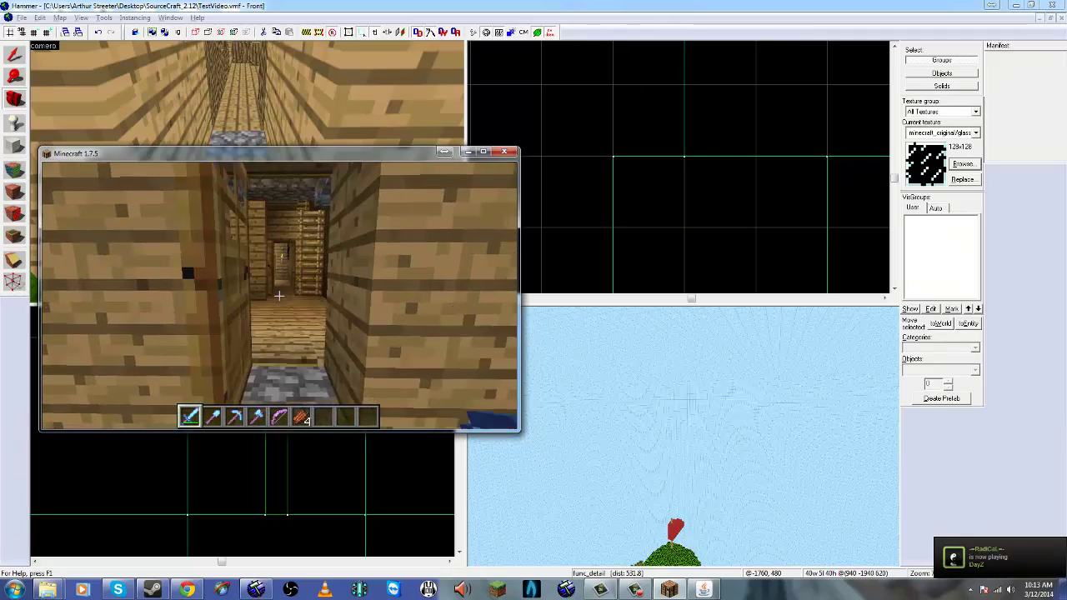
{"action": "key", "text": "w"}
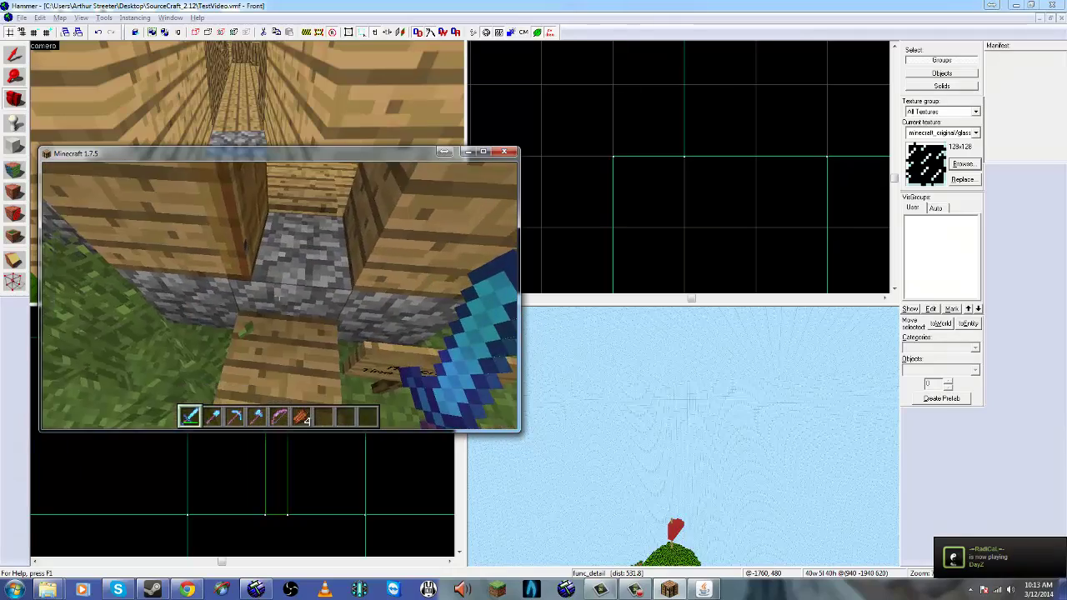
{"action": "key", "text": "s"}
{"action": "right_click", "coordinate": [278, 296]}
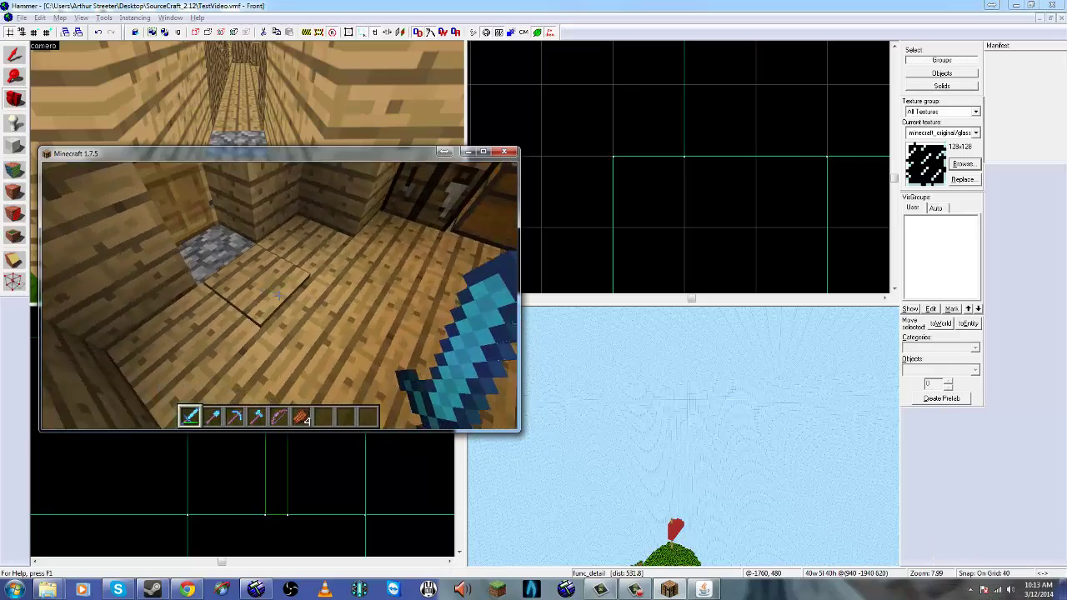
{"action": "right_click", "coordinate": [279, 296]}
{"action": "key", "text": "w"}
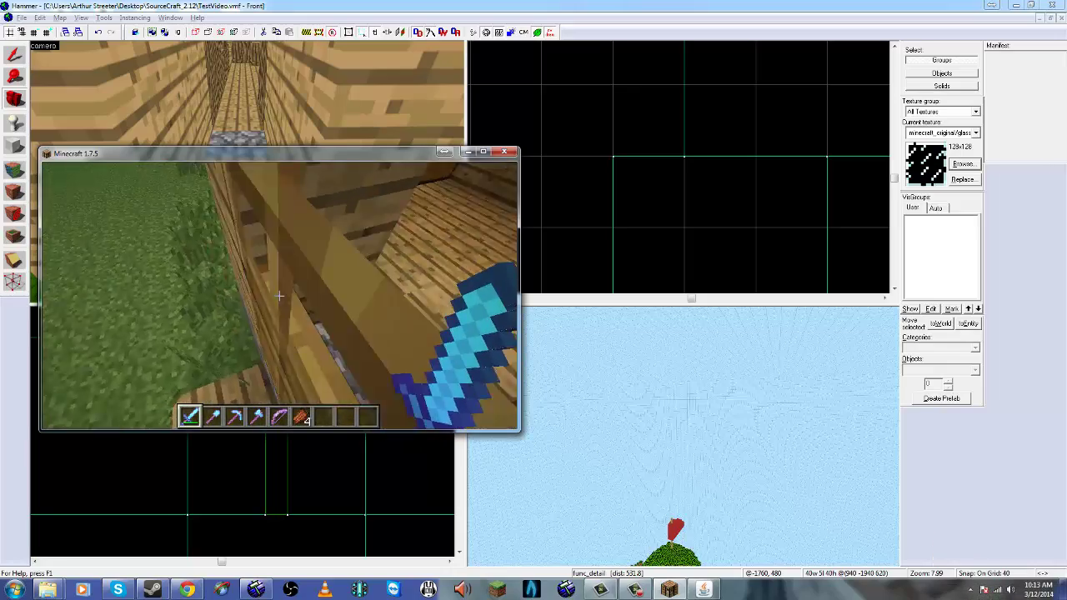
Open and close the wooden door repeatedly to examine how it sits in the frame in both positions.
{"action": "right_click", "coordinate": [279, 296]}
{"action": "right_click", "coordinate": [280, 296]}
{"action": "right_click", "coordinate": [280, 296]}
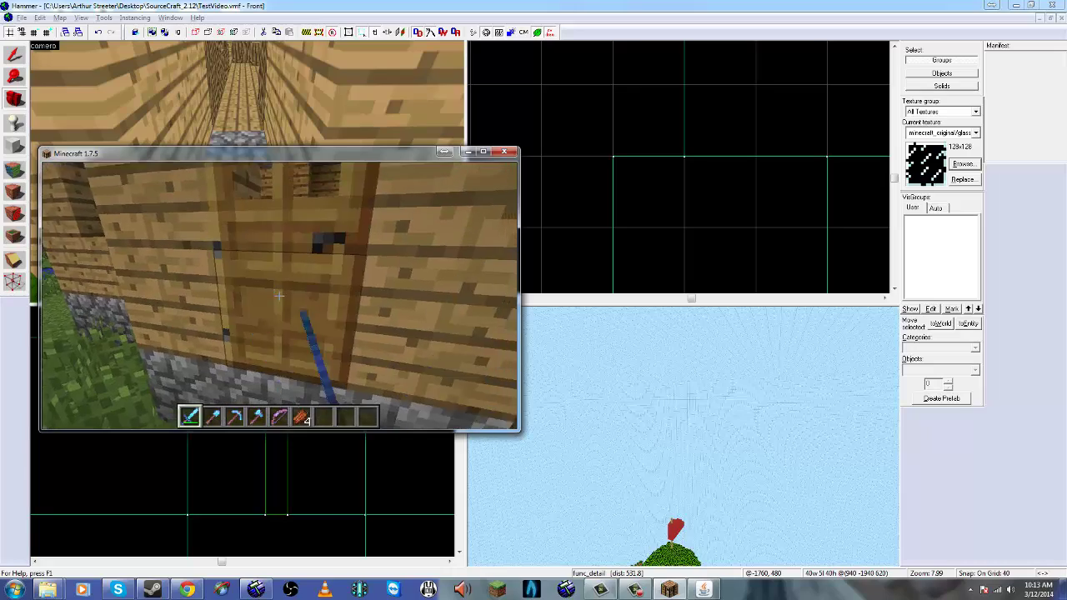
{"action": "right_click", "coordinate": [279, 296]}
{"action": "right_click", "coordinate": [279, 296]}
{"action": "key", "text": "s"}
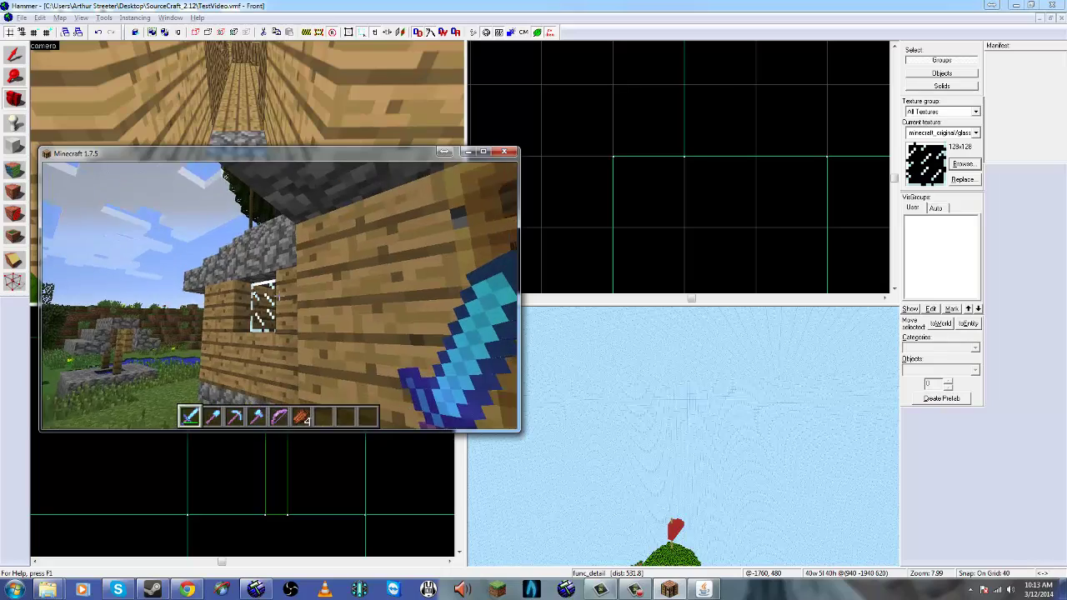
{"action": "key", "text": "s"}
{"action": "right_click", "coordinate": [280, 296]}
{"action": "key", "text": "w"}
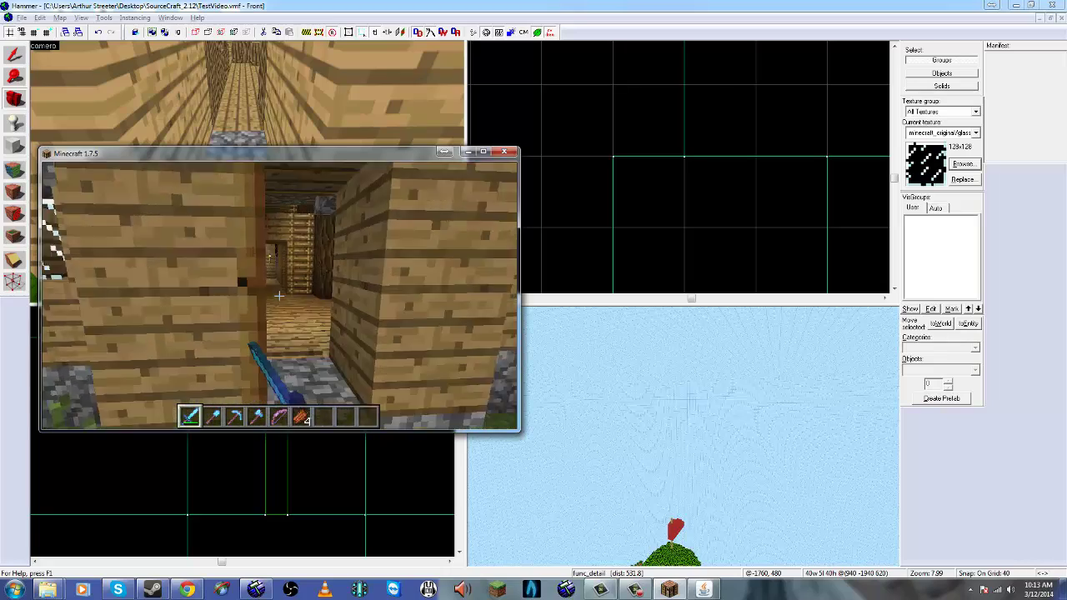
{"action": "key", "text": "s"}
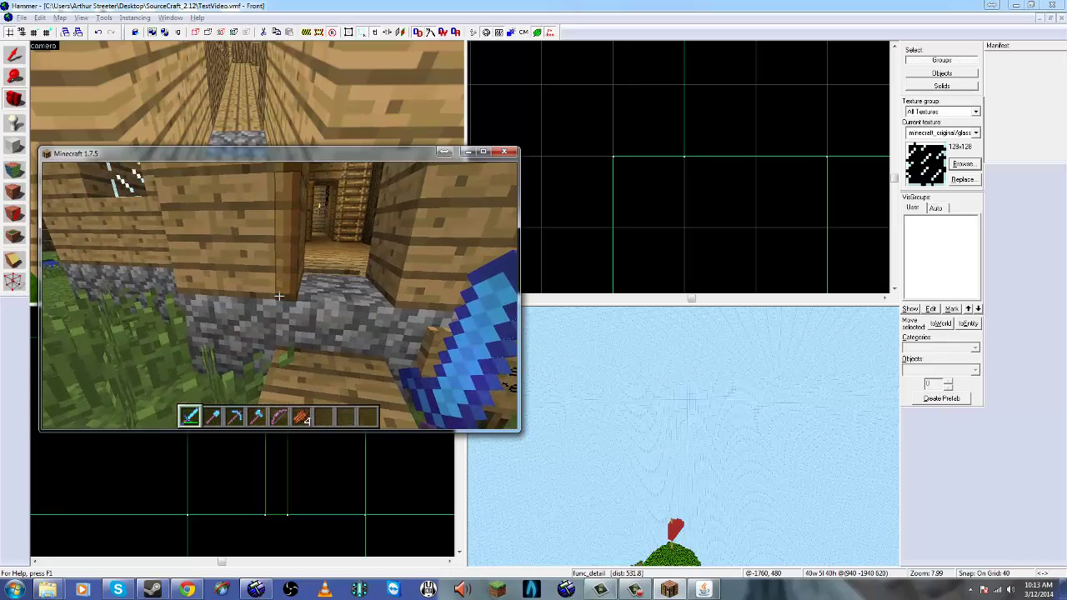
{"action": "right_click", "coordinate": [279, 296]}
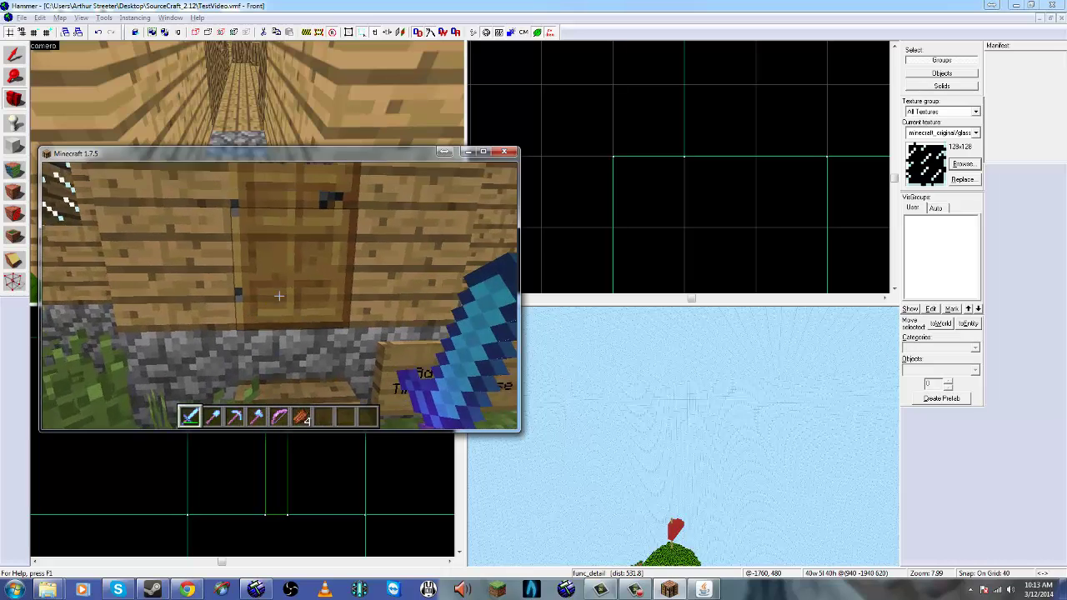
{"action": "key", "text": "w"}
Switch back to Hammer and select the grass block between the plank walls of the house's doorway.
{"action": "key", "text": "alt+Tab"}
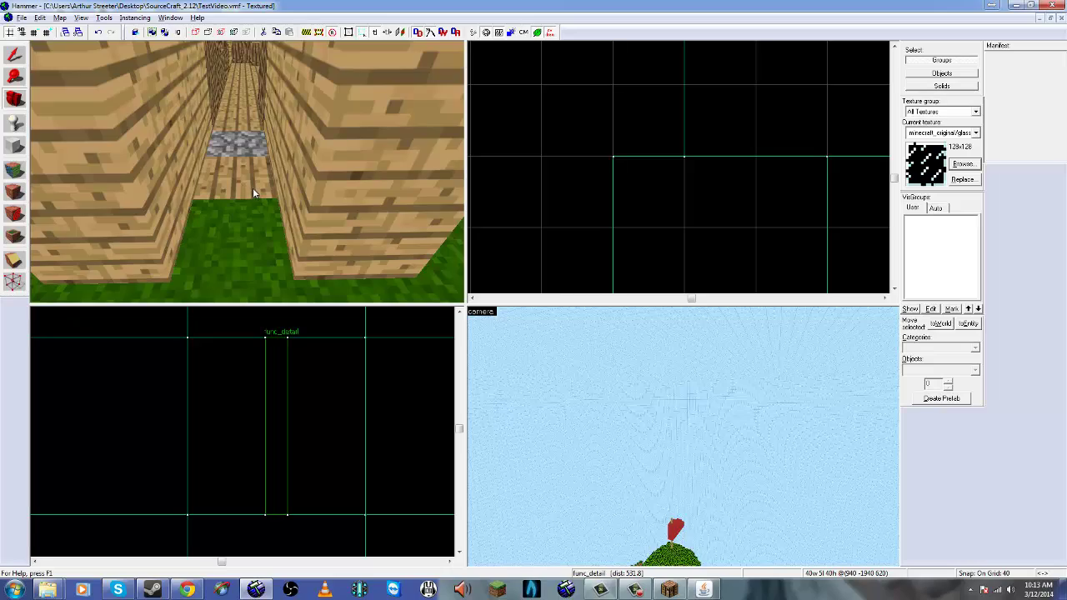
{"action": "key", "text": "z"}
{"action": "key", "text": "s"}
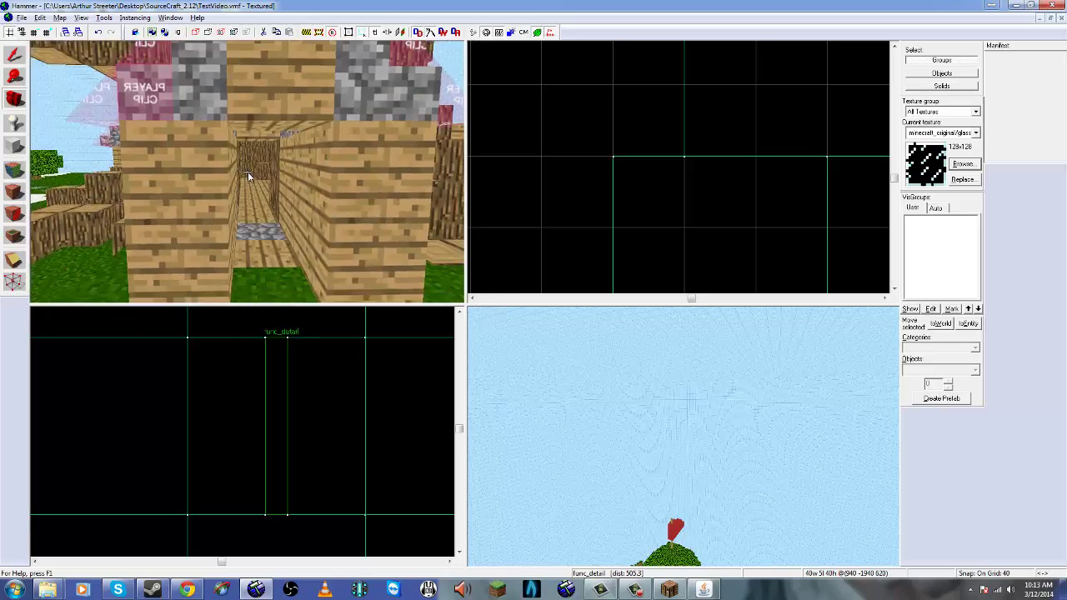
{"action": "key", "text": "d"}
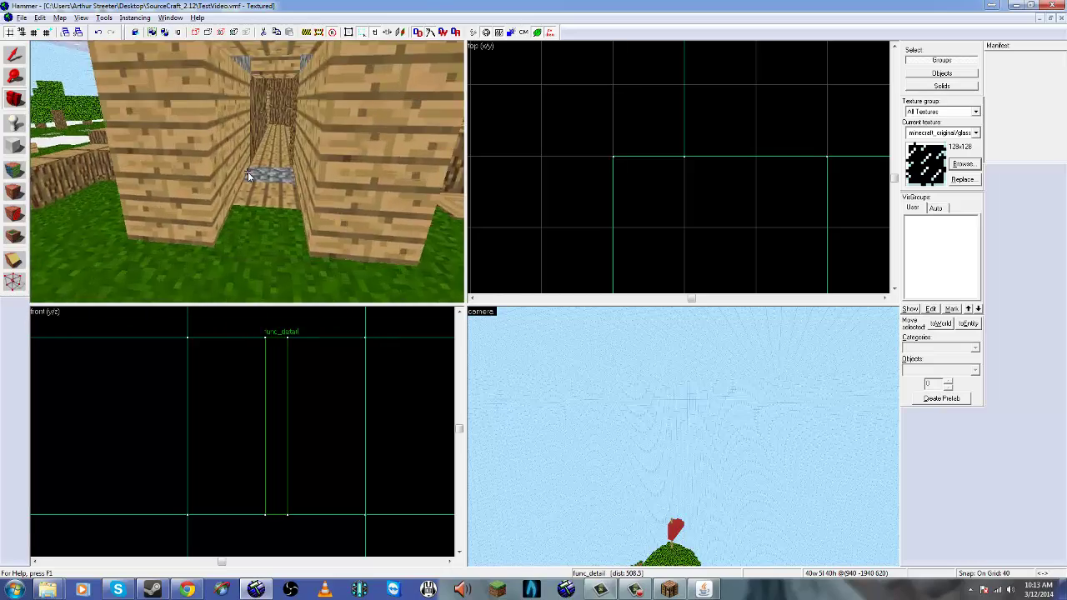
{"action": "key", "text": "w"}
{"action": "key", "text": "s"}
{"action": "key", "text": "z"}
{"action": "key", "text": "shift+s"}
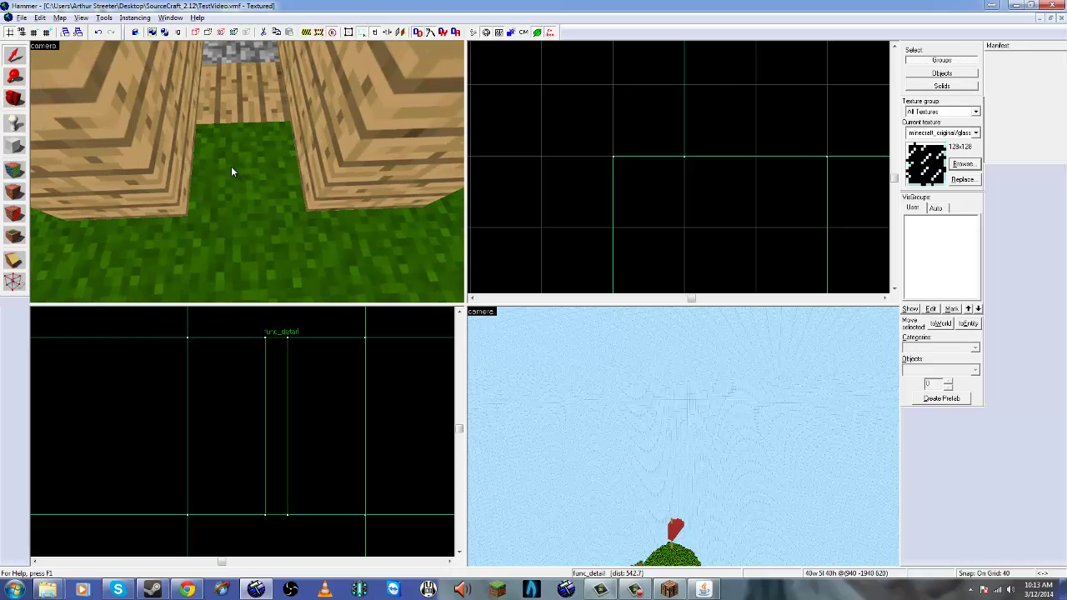
{"action": "scroll", "coordinate": [294, 443], "scroll_direction": "down", "scroll_amount": 5}
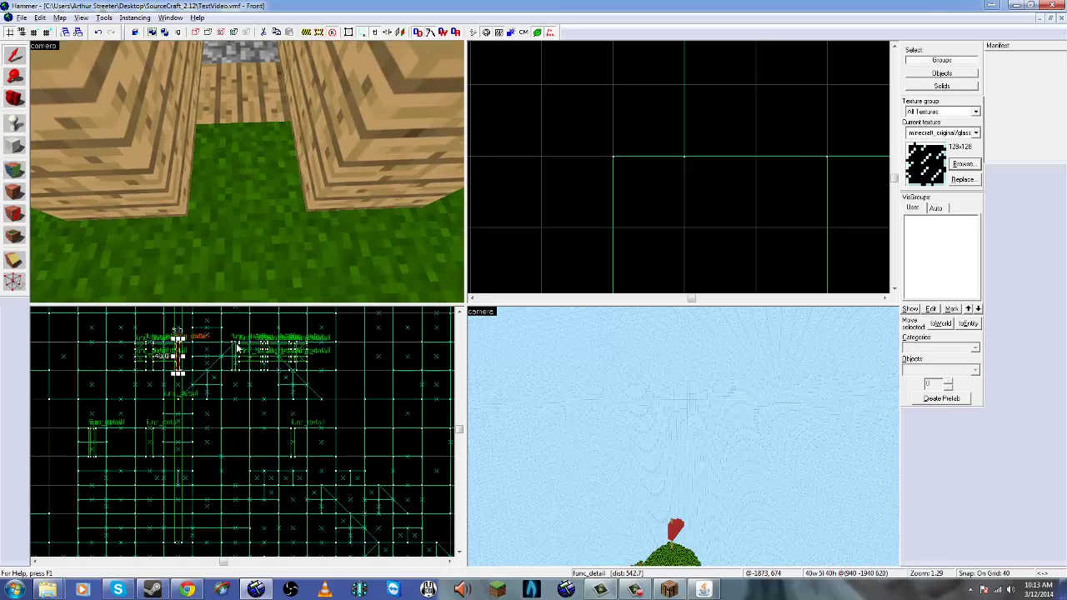
{"action": "scroll", "coordinate": [238, 348], "scroll_direction": "down", "scroll_amount": 2}
{"action": "left_click", "coordinate": [268, 207]}
{"action": "scroll", "coordinate": [296, 440], "scroll_direction": "down", "scroll_amount": 3}
{"action": "scroll", "coordinate": [263, 516], "scroll_direction": "up", "scroll_amount": 3}
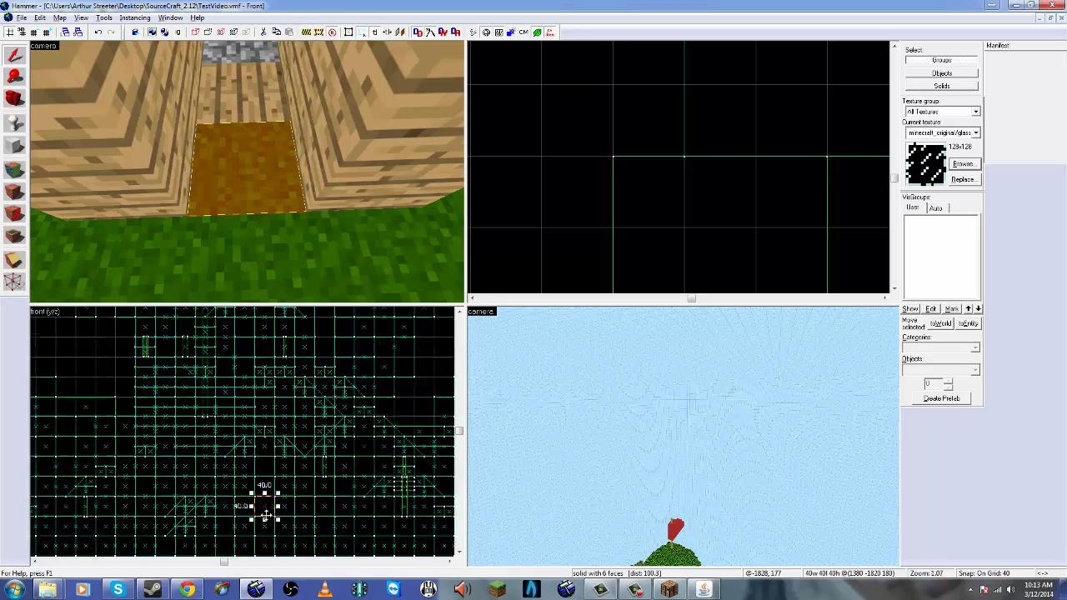
Select the plank wall block on the right side of the doorway and locate it in the top view.
{"action": "scroll", "coordinate": [264, 516], "scroll_direction": "up", "scroll_amount": 6}
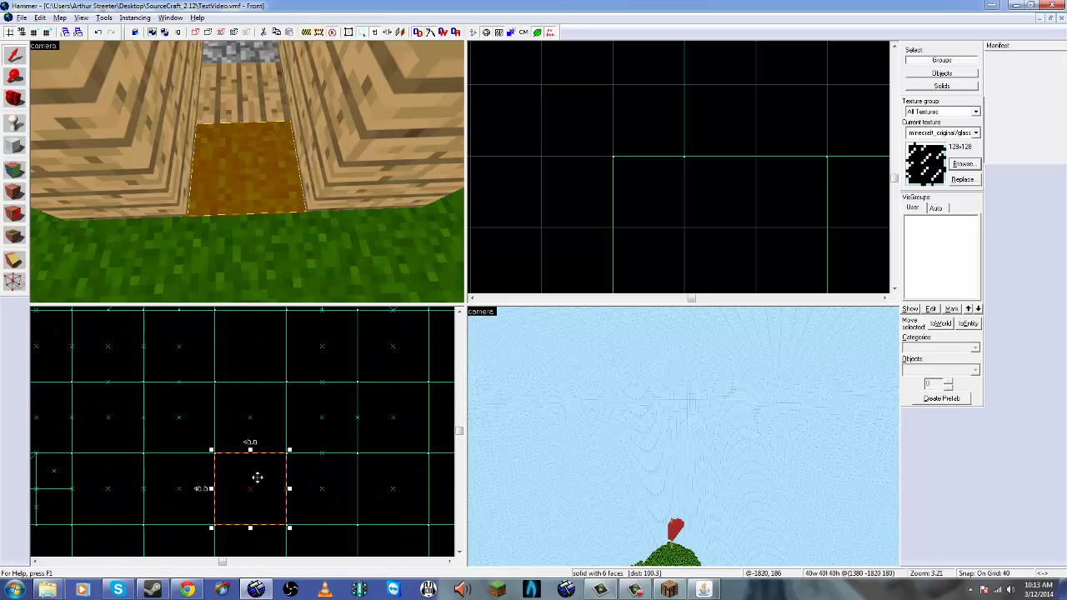
{"action": "scroll", "coordinate": [258, 411], "scroll_direction": "down", "scroll_amount": 12}
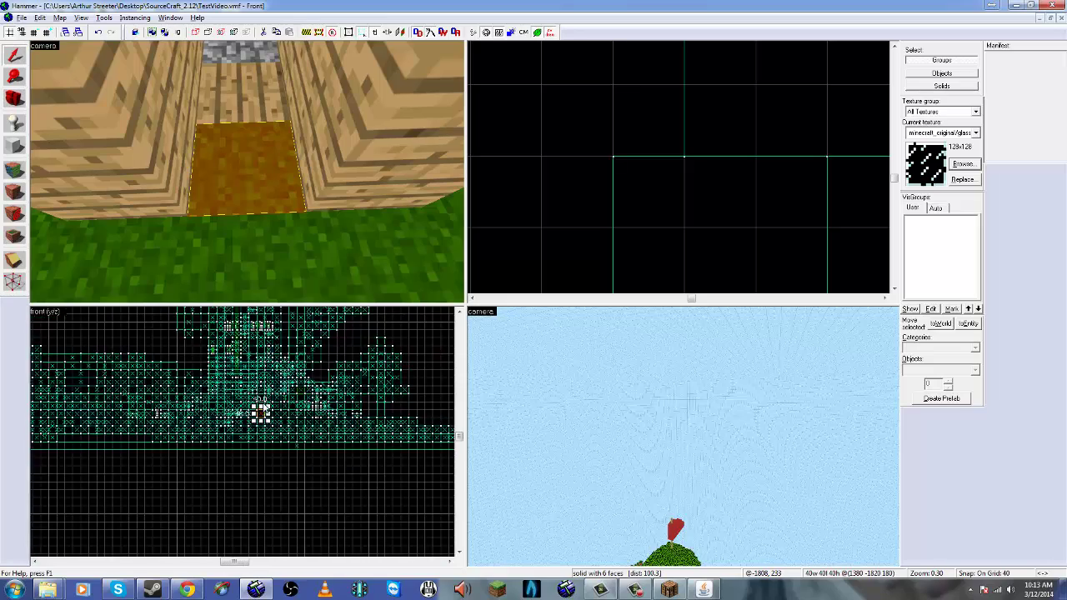
{"action": "scroll", "coordinate": [261, 409], "scroll_direction": "up", "scroll_amount": 9}
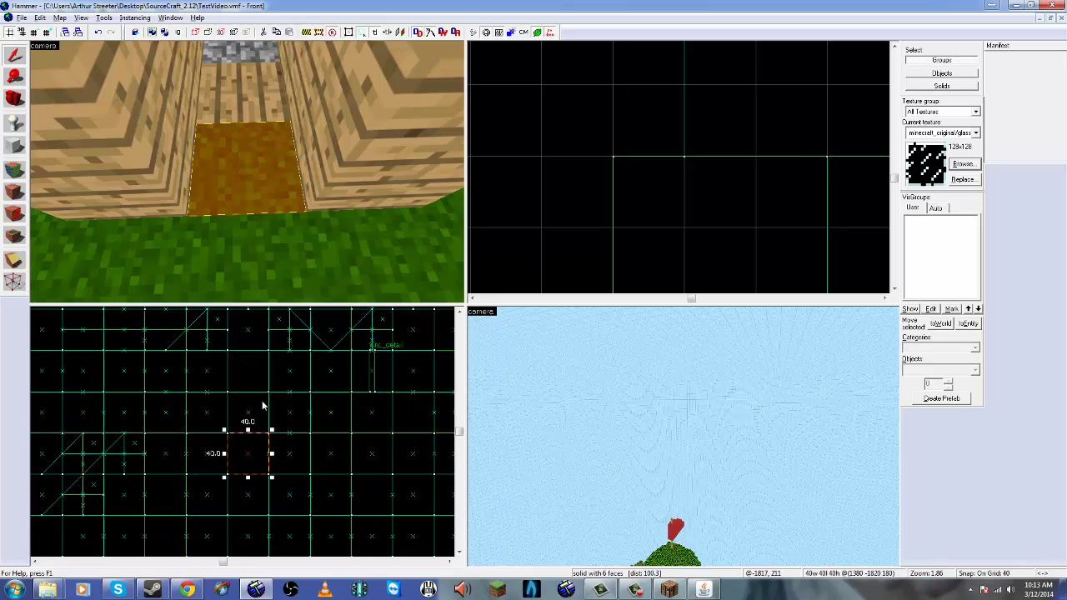
{"action": "scroll", "coordinate": [235, 462], "scroll_direction": "up", "scroll_amount": 2}
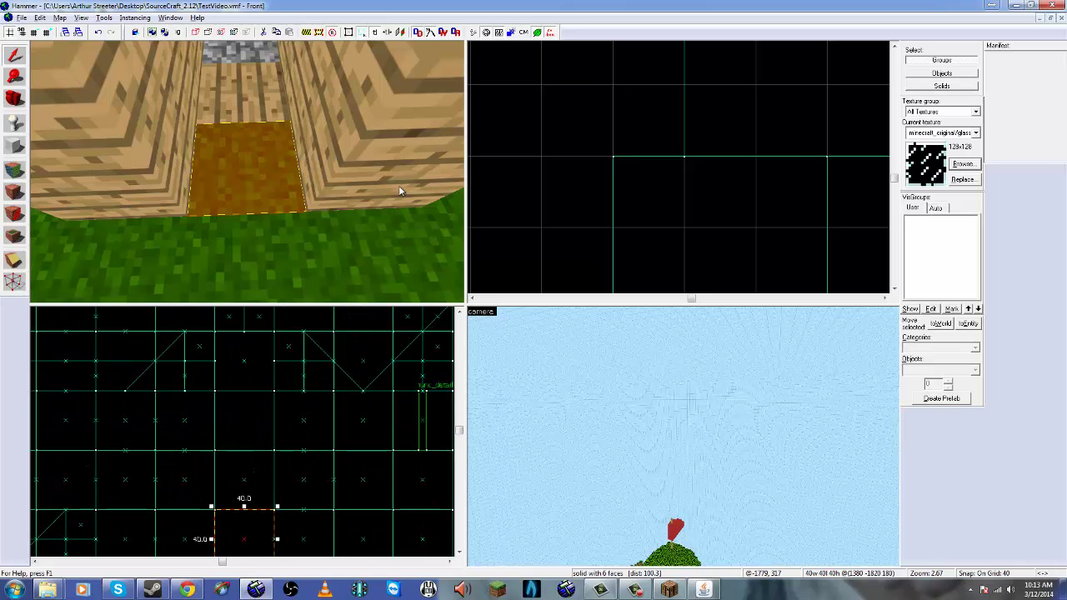
{"action": "left_click", "coordinate": [401, 113]}
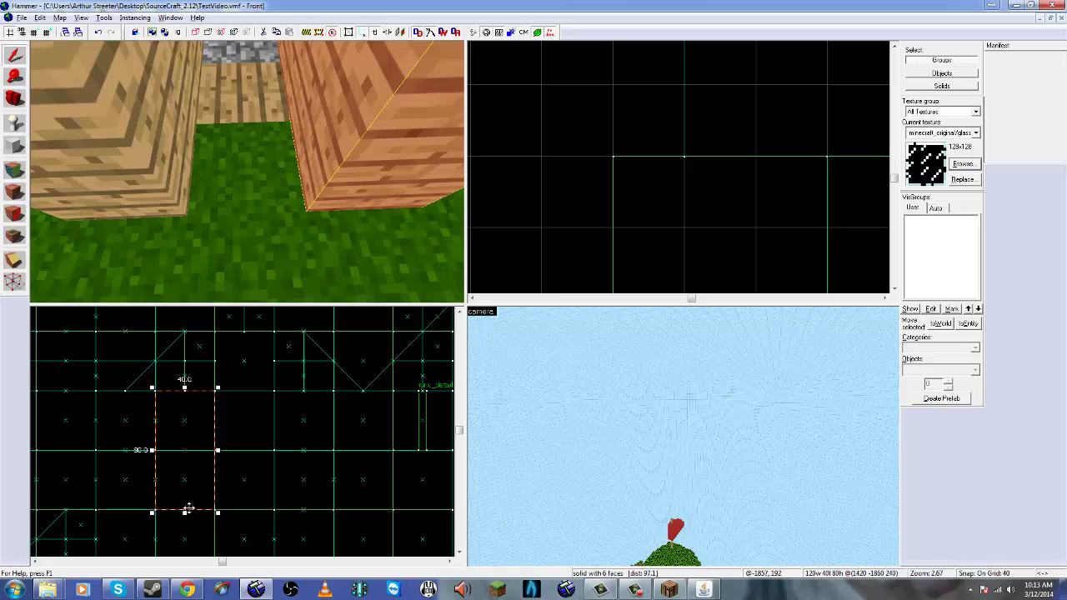
{"action": "scroll", "coordinate": [524, 202], "scroll_direction": "down", "scroll_amount": 8}
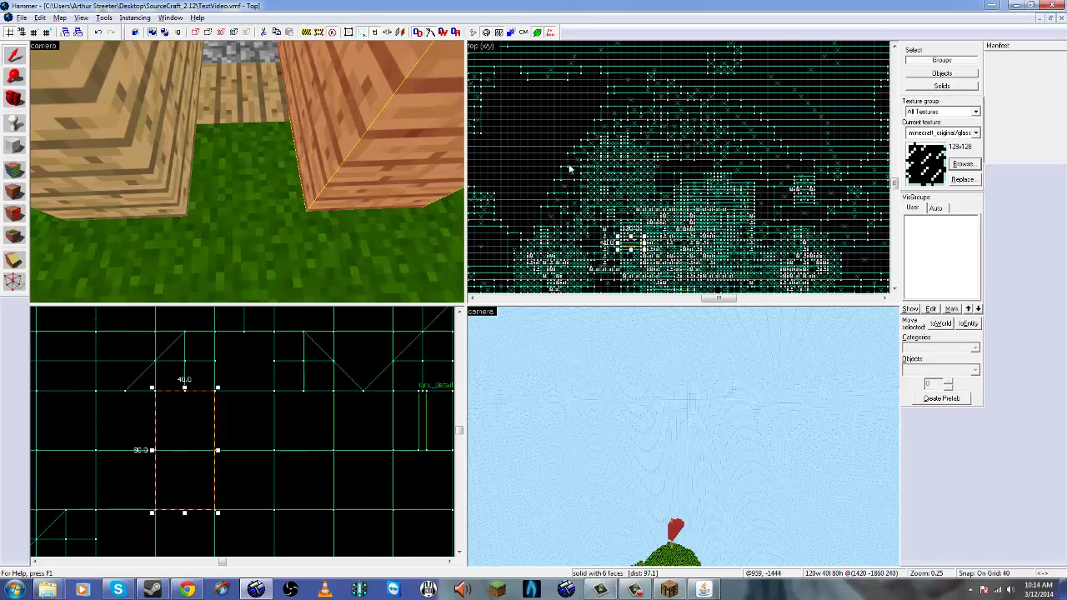
{"action": "scroll", "coordinate": [612, 261], "scroll_direction": "up", "scroll_amount": 4}
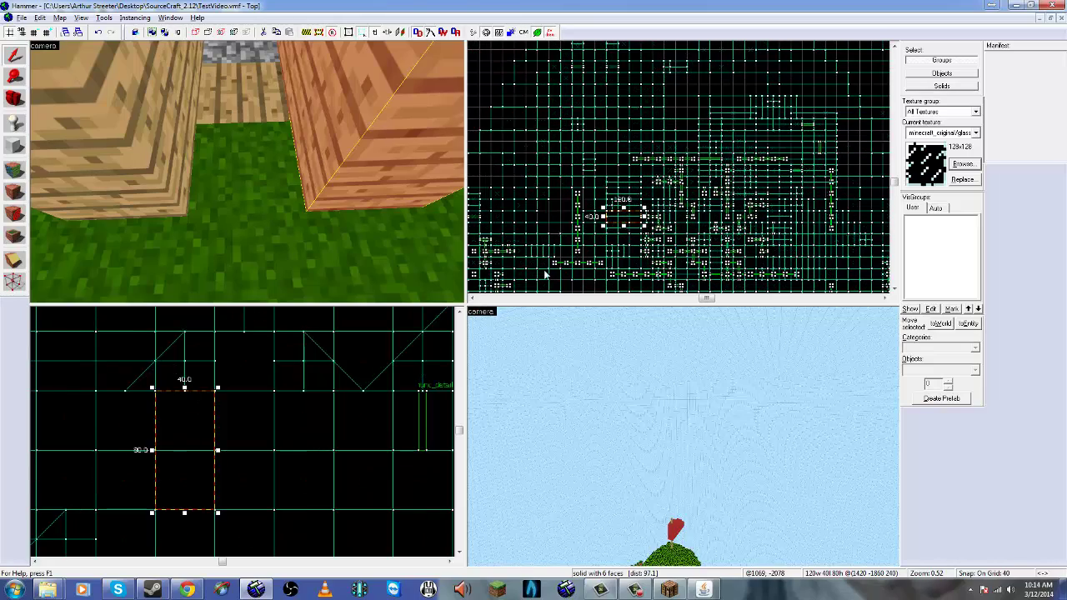
{"action": "scroll", "coordinate": [626, 224], "scroll_direction": "up", "scroll_amount": 1}
{"action": "scroll", "coordinate": [624, 221], "scroll_direction": "up", "scroll_amount": 6}
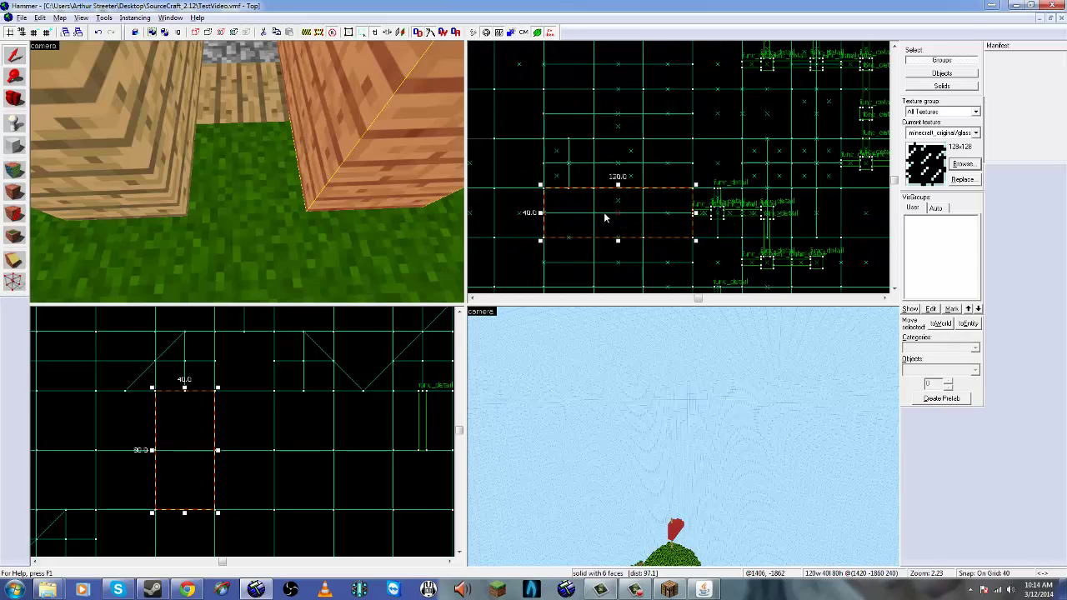
Select both plank wall blocks flanking the doorway and inspect the gap between them from above, inside and in front.
{"action": "left_click", "coordinate": [220, 156]}
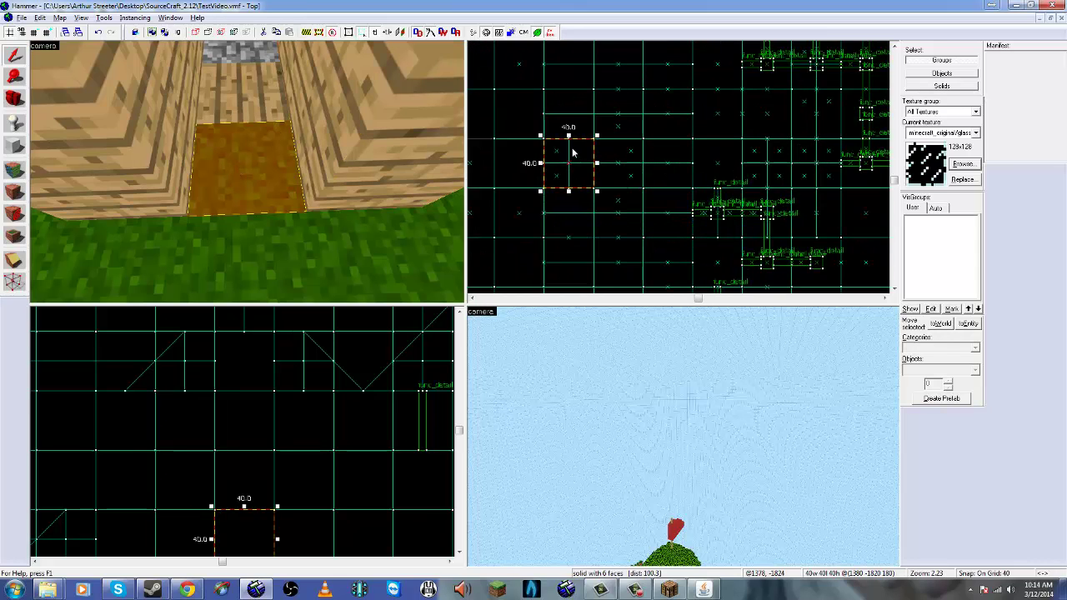
{"action": "left_click", "coordinate": [102, 142]}
{"action": "left_click", "coordinate": [391, 147], "text": "ctrl"}
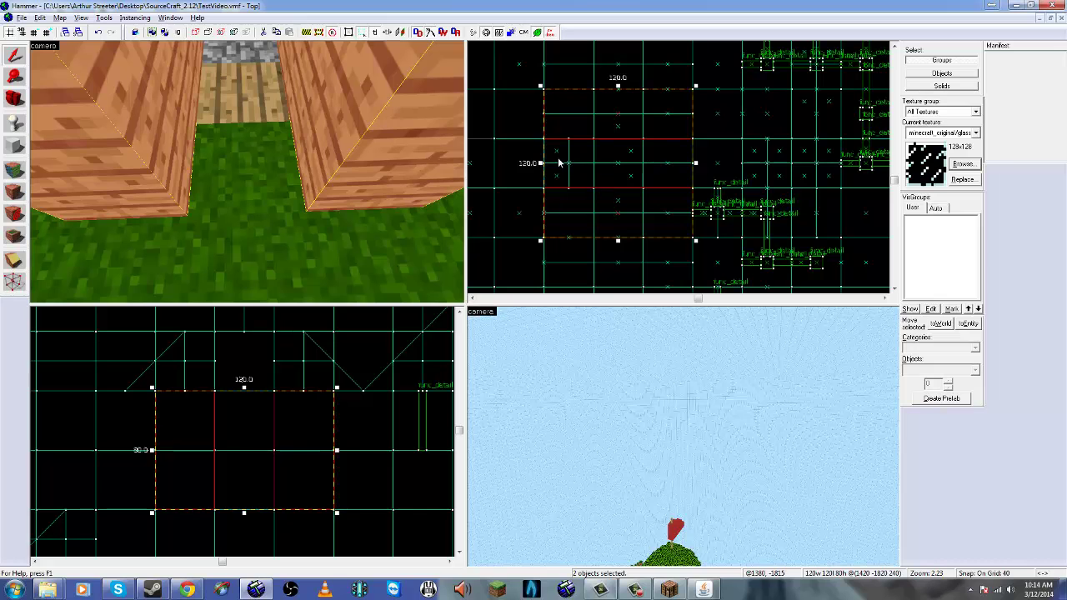
{"action": "key", "text": "z"}
{"action": "key", "text": "s"}
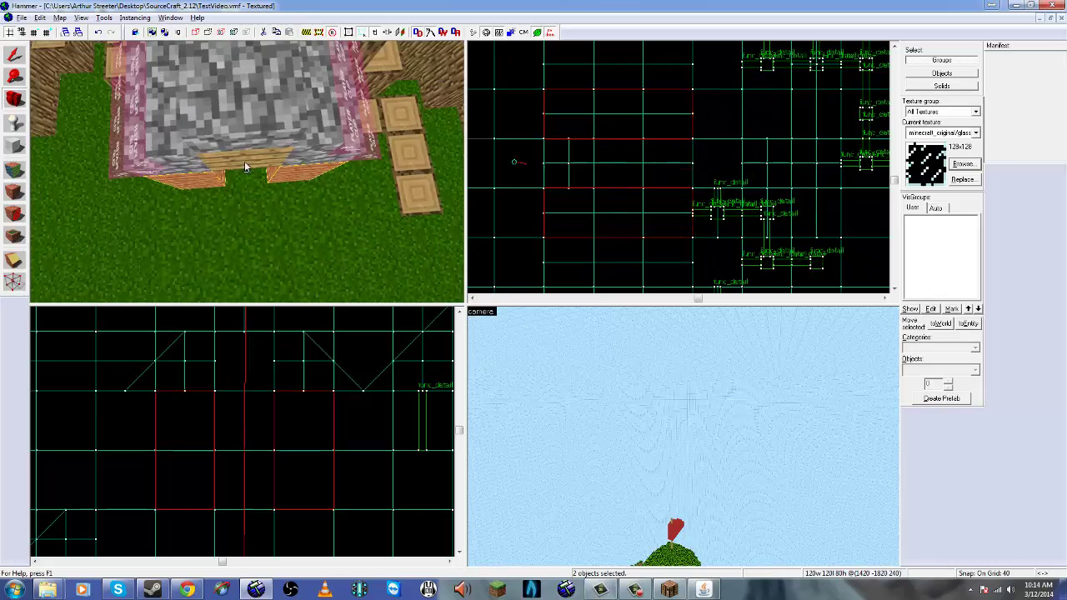
{"action": "key", "text": "w"}
{"action": "key", "text": "z"}
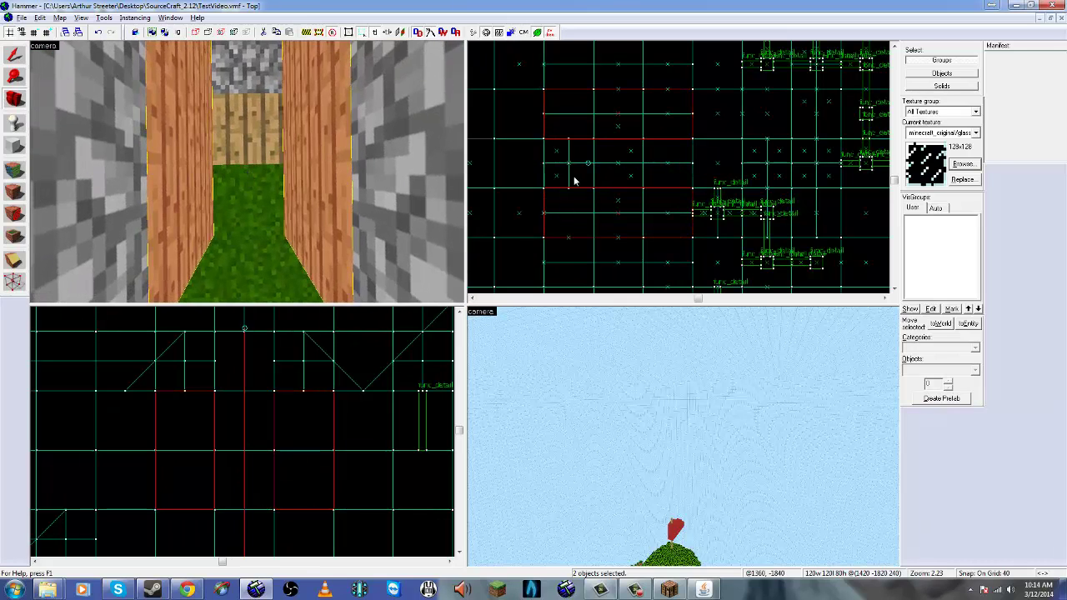
{"action": "key", "text": "z"}
{"action": "key", "text": "s"}
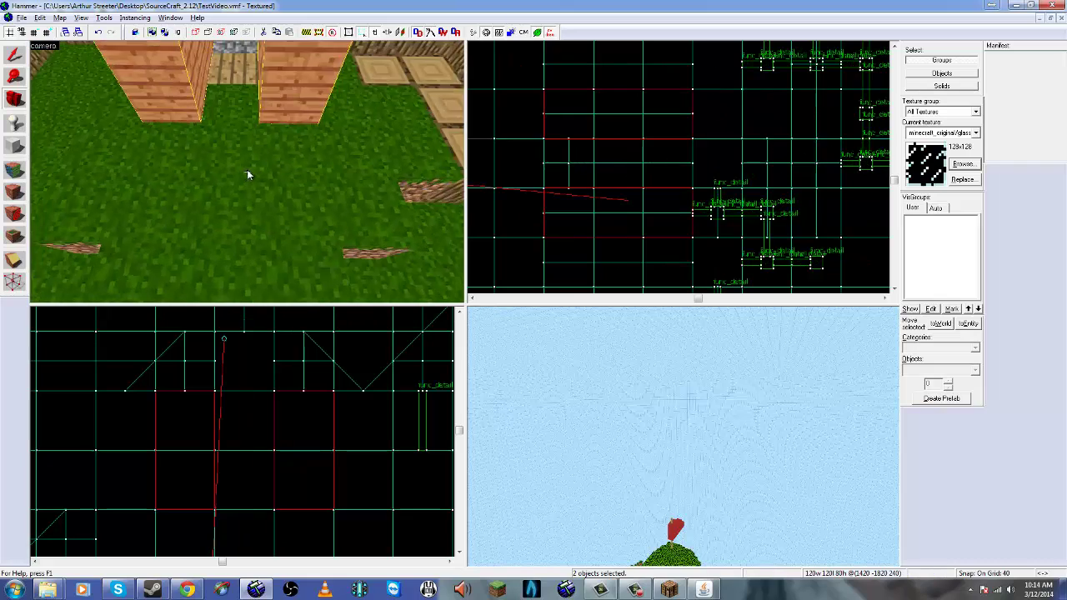
{"action": "key", "text": "w"}
{"action": "key", "text": "z"}
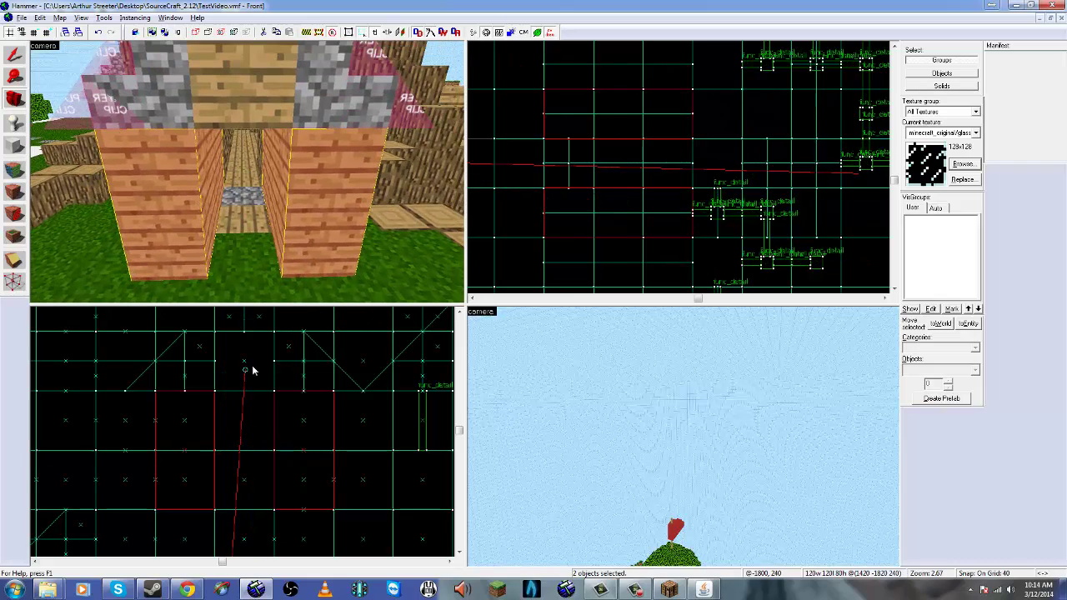
{"action": "key", "text": "z"}
{"action": "key", "text": "w"}
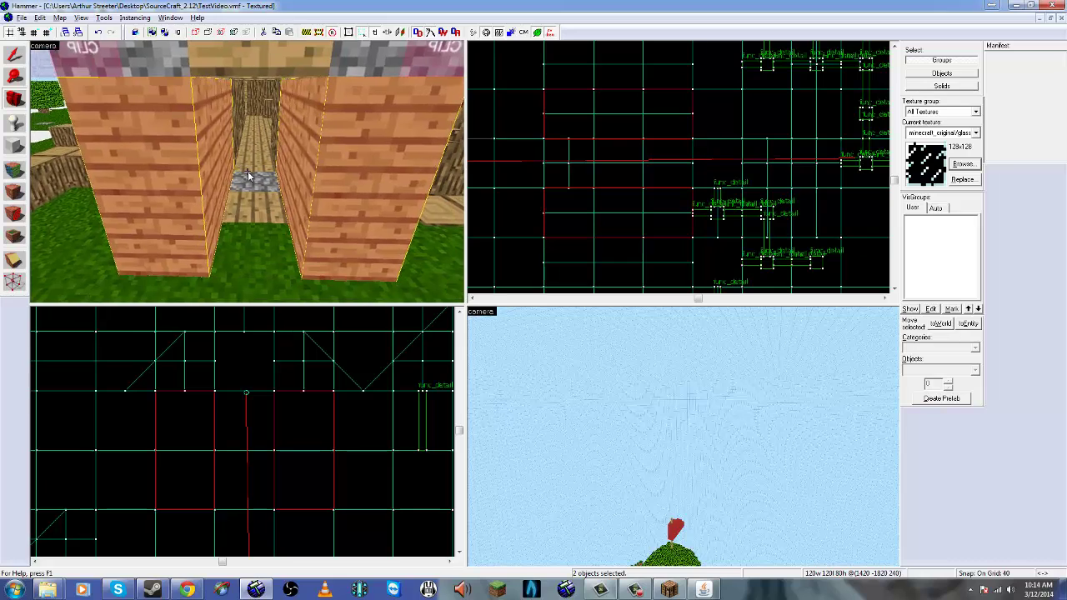
{"action": "key", "text": "z"}
Copy the doorway's grass block and place the duplicate on the ground between the plank walls, aligned with the doorway.
{"action": "left_click", "coordinate": [13, 146]}
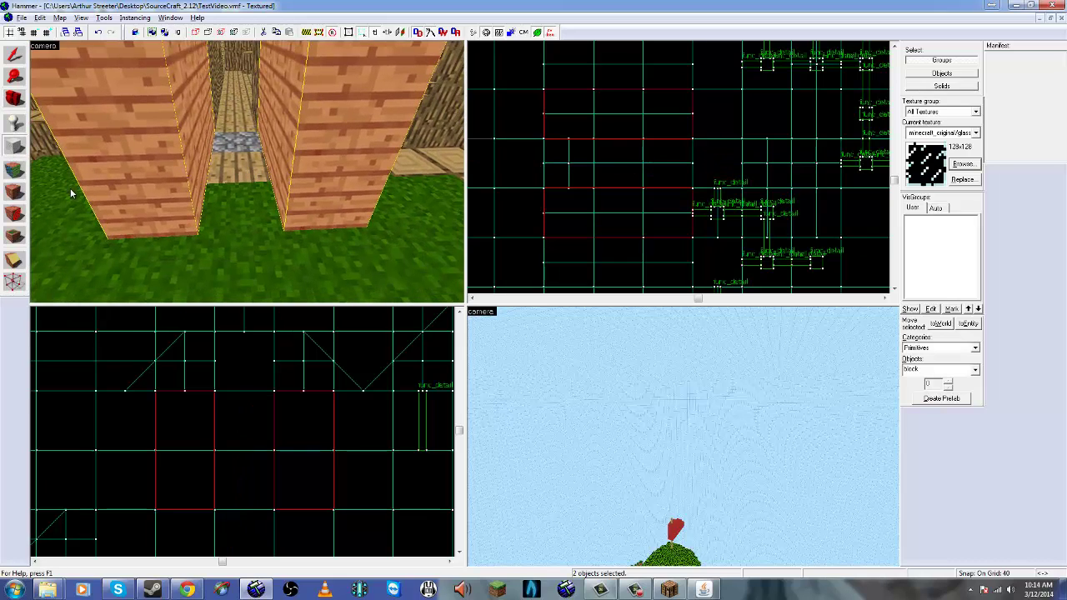
{"action": "left_click", "coordinate": [324, 197]}
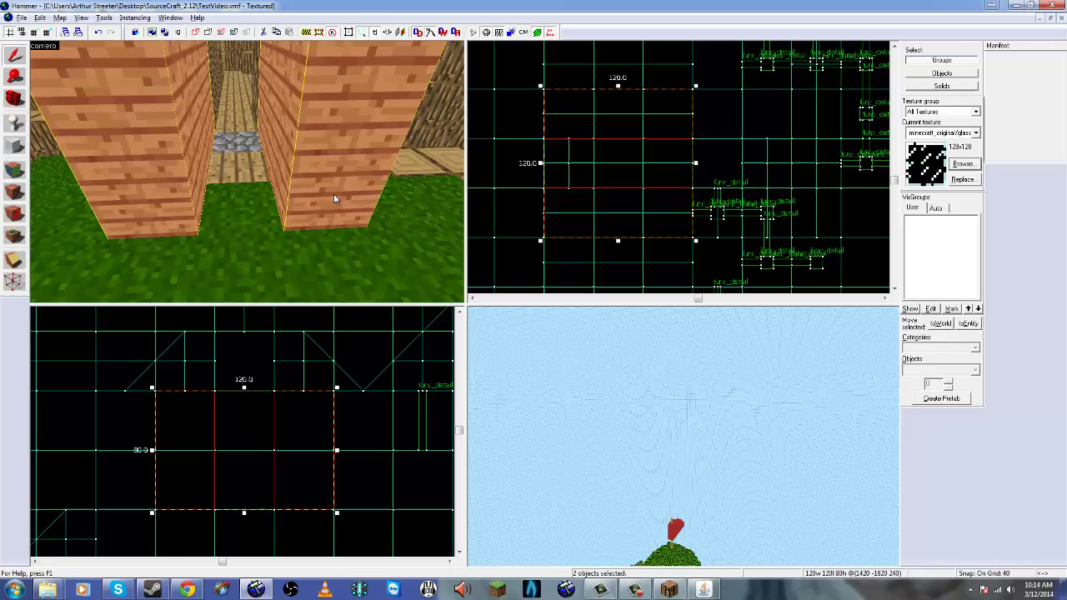
{"action": "left_click", "coordinate": [256, 211]}
{"action": "key", "text": "ctrl+c"}
{"action": "key", "text": "ctrl+v"}
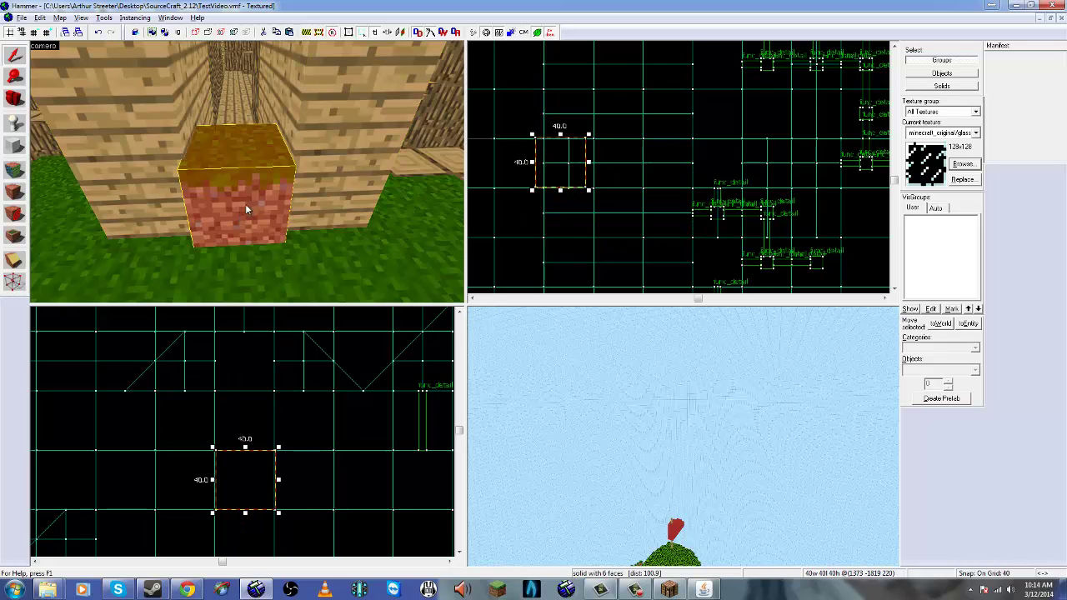
{"action": "scroll", "coordinate": [541, 147], "scroll_direction": "up", "scroll_amount": 5}
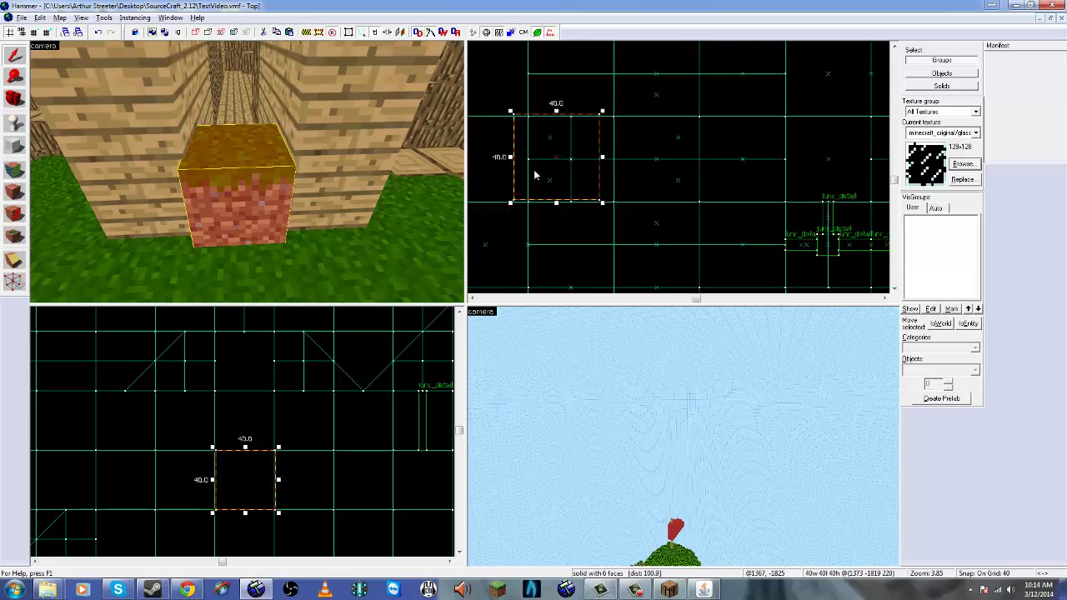
{"action": "scroll", "coordinate": [541, 148], "scroll_direction": "up", "scroll_amount": 2}
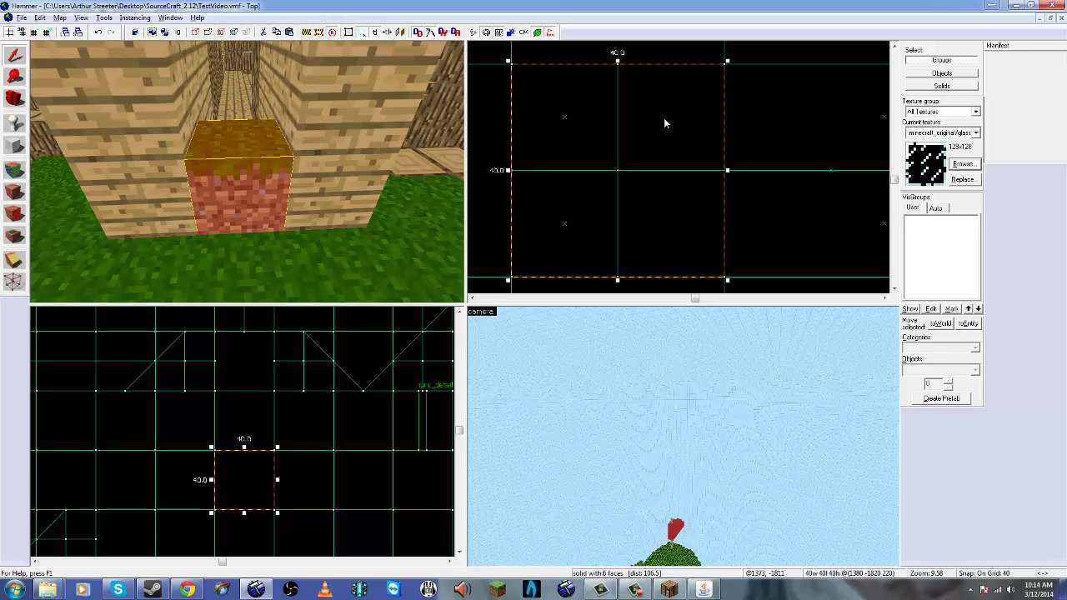
Reduce the grid size to 5 and thin the grass block copy to 5 units along the doorway's outer edge.
{"action": "left_click_drag", "start_coordinate": [709, 173], "coordinate": [602, 171]}
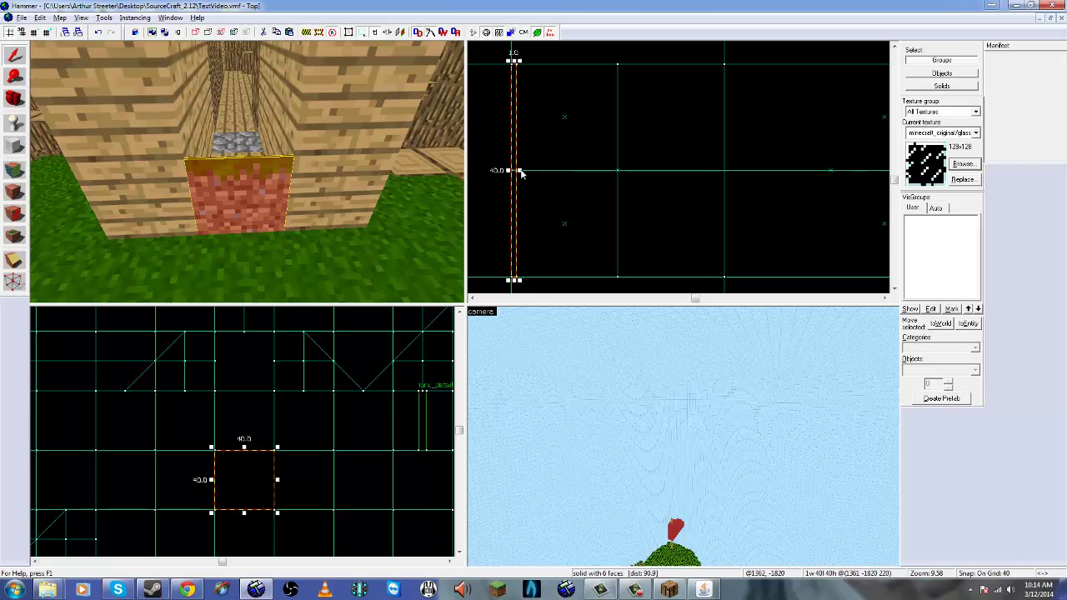
{"action": "left_click_drag", "start_coordinate": [520, 171], "coordinate": [638, 169]}
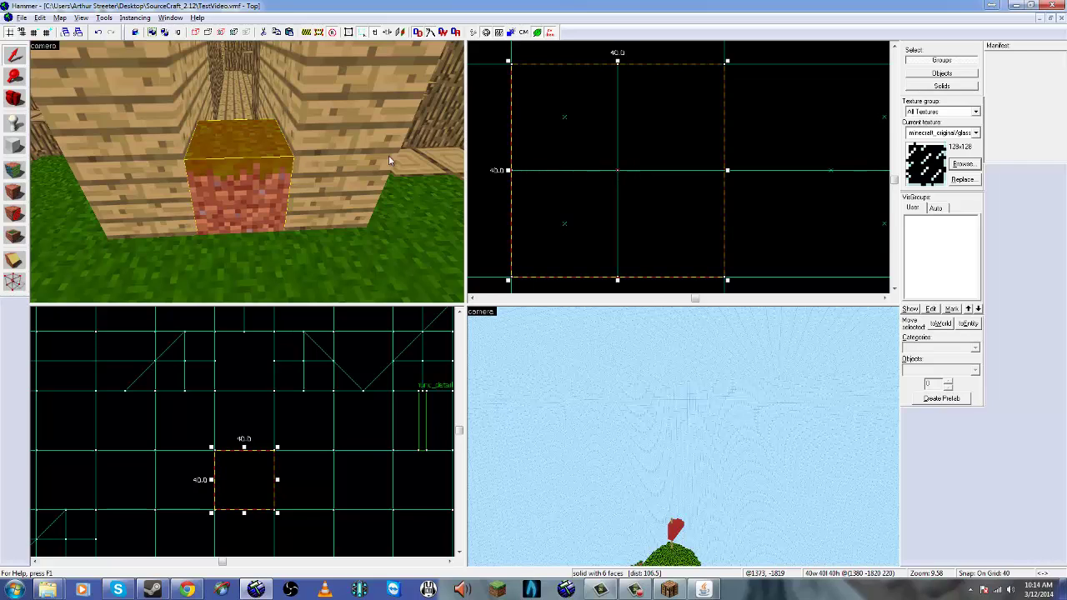
{"action": "left_click", "coordinate": [48, 33]}
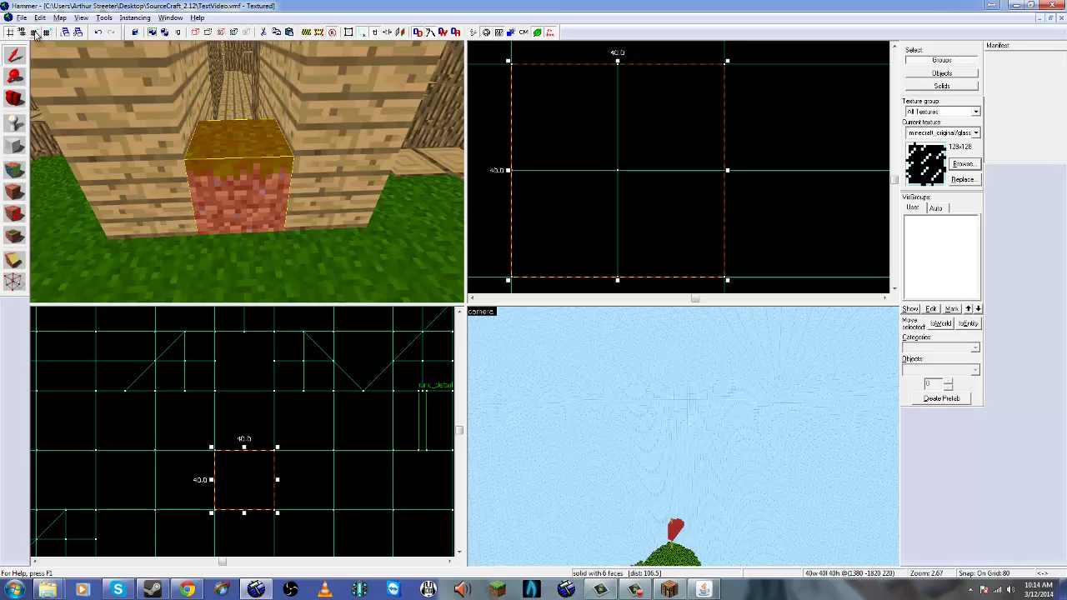
{"action": "left_click", "coordinate": [35, 32]}
{"action": "left_click", "coordinate": [34, 32]}
{"action": "left_click", "coordinate": [34, 32]}
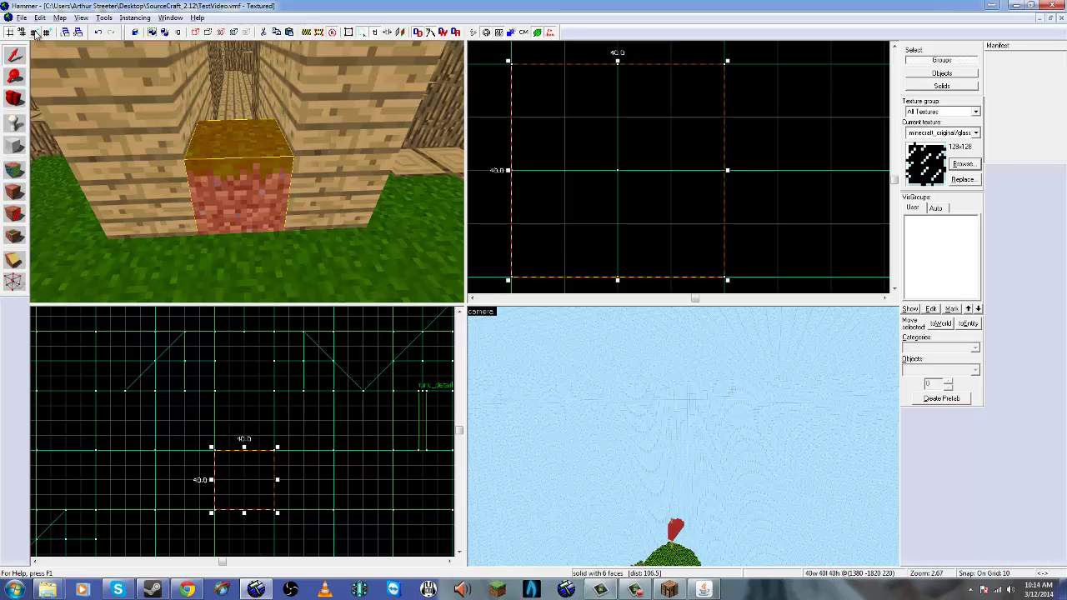
{"action": "left_click", "coordinate": [34, 33]}
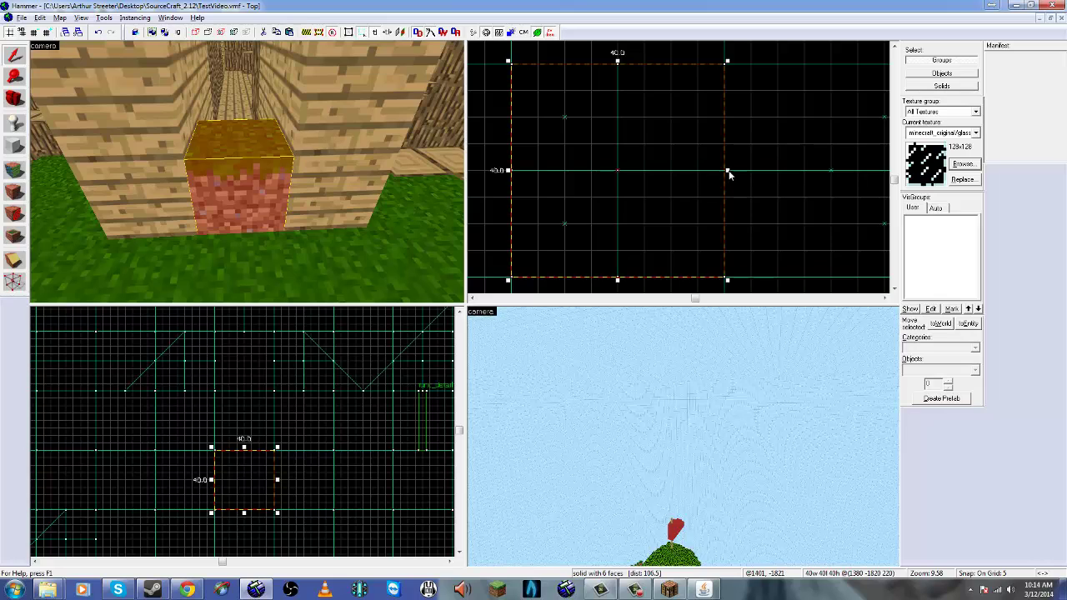
{"action": "left_click_drag", "start_coordinate": [729, 173], "coordinate": [536, 178]}
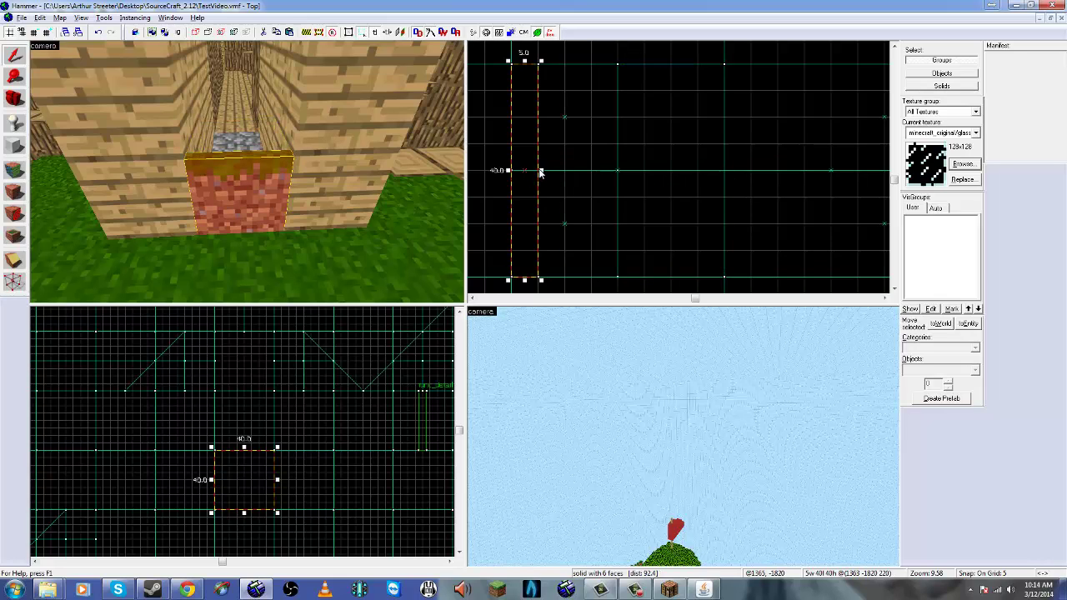
Raise the thin slab's height to 80 units so it fills the doorway opening.
{"action": "scroll", "coordinate": [495, 143], "scroll_direction": "up", "scroll_amount": 2}
{"action": "scroll", "coordinate": [522, 132], "scroll_direction": "down", "scroll_amount": 3}
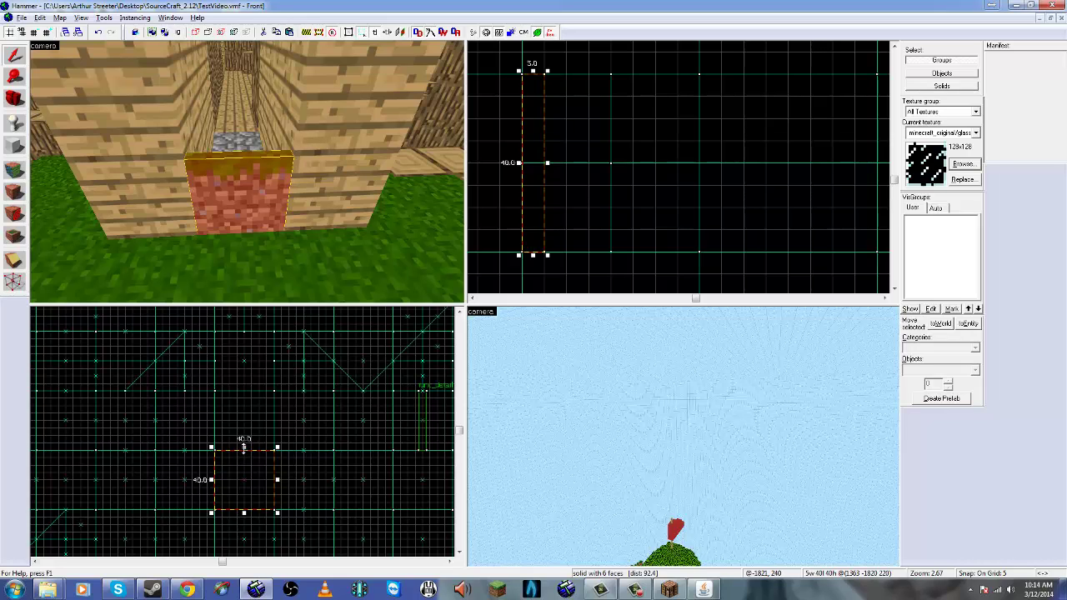
{"action": "left_click_drag", "start_coordinate": [243, 449], "coordinate": [242, 386]}
{"action": "scroll", "coordinate": [243, 386], "scroll_direction": "up", "scroll_amount": 2}
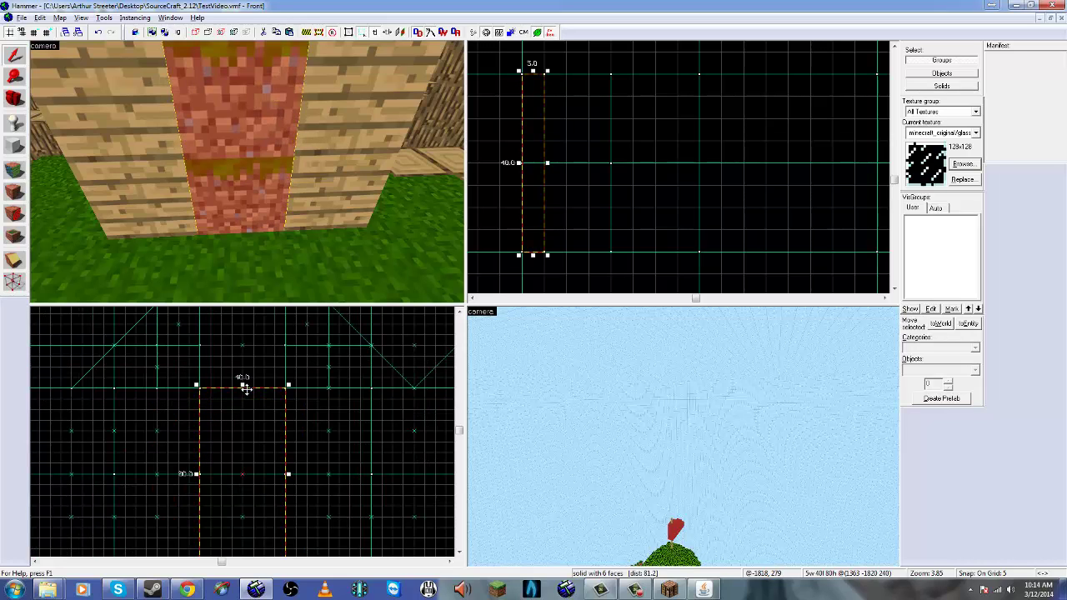
{"action": "scroll", "coordinate": [244, 389], "scroll_direction": "down", "scroll_amount": 1}
{"action": "key", "text": "shift+c"}
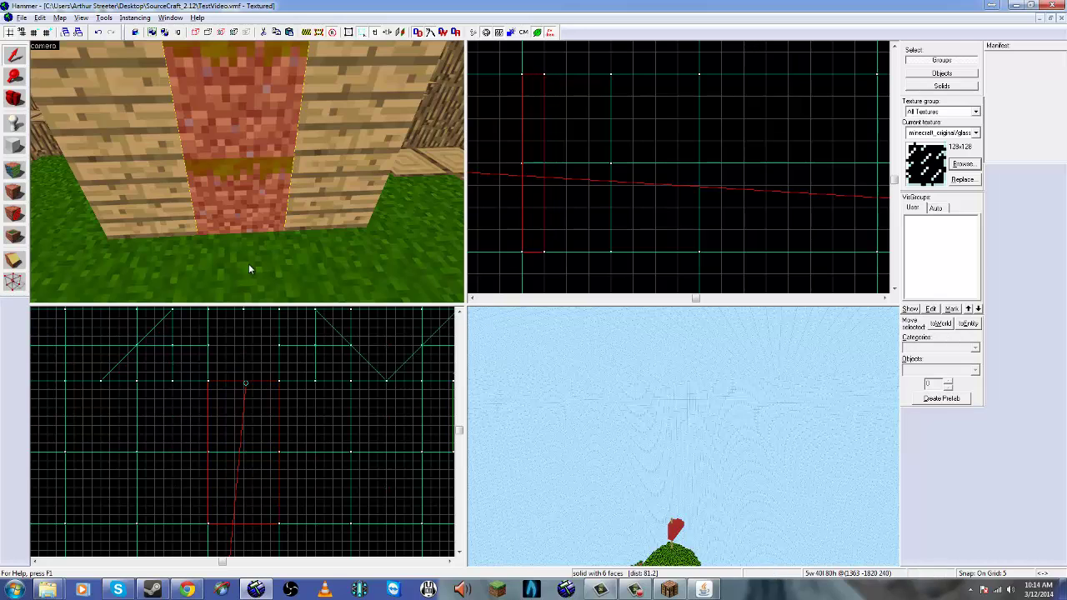
{"action": "left_click_drag", "start_coordinate": [248, 264], "coordinate": [249, 172]}
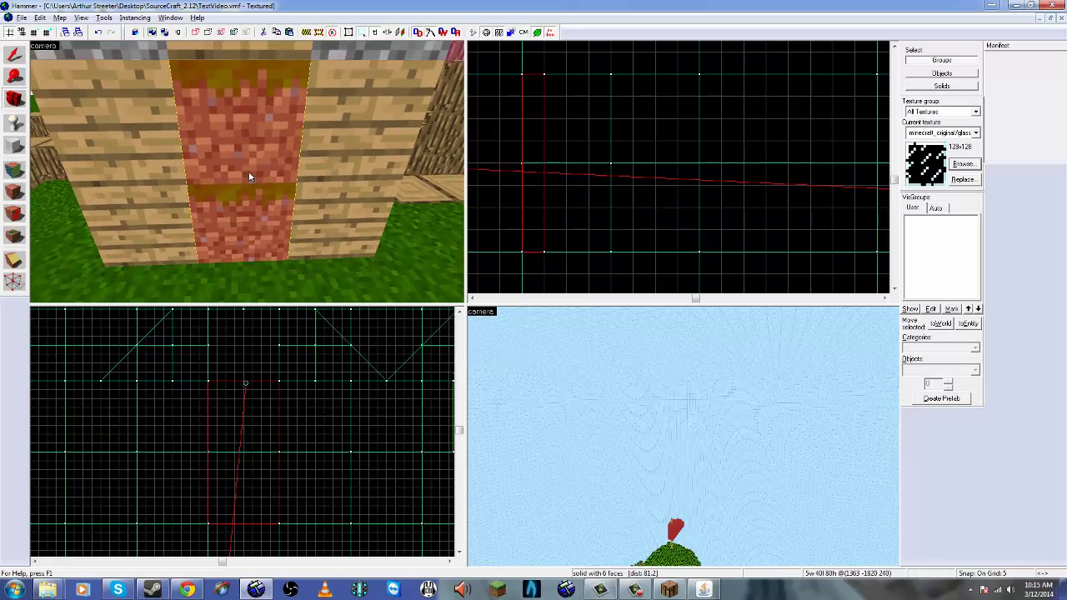
{"action": "key", "text": "shift+s"}
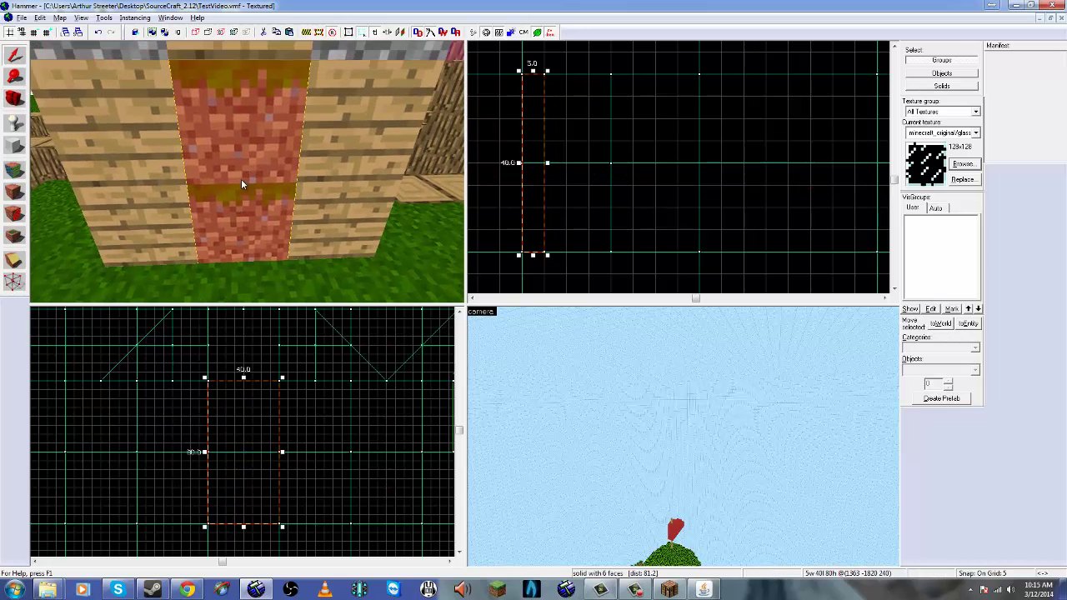
Filter the textures by "minecraft door" and apply minecraft_textures/mcwoodendoor to all faces of the door slab.
{"action": "left_click", "coordinate": [15, 172]}
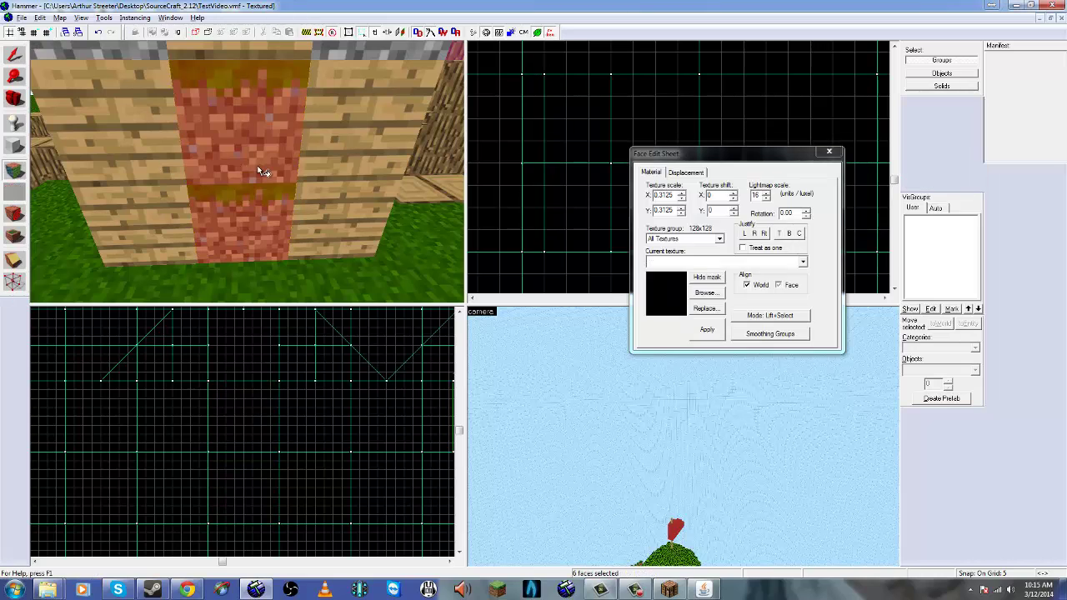
{"action": "left_click", "coordinate": [746, 263]}
{"action": "left_click", "coordinate": [719, 263]}
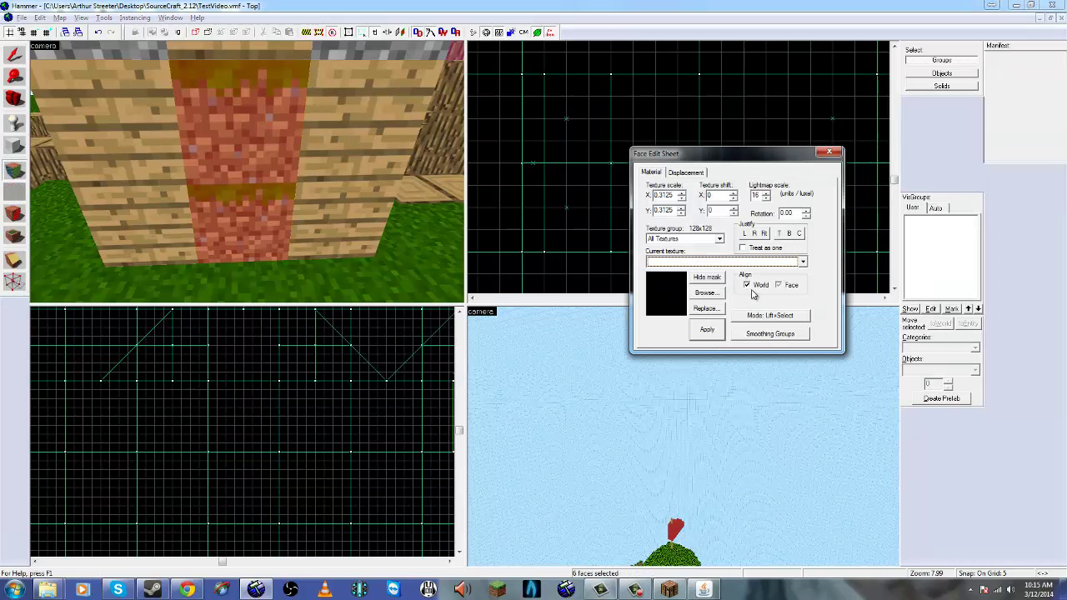
{"action": "left_click", "coordinate": [706, 295]}
{"action": "key", "text": "End"}
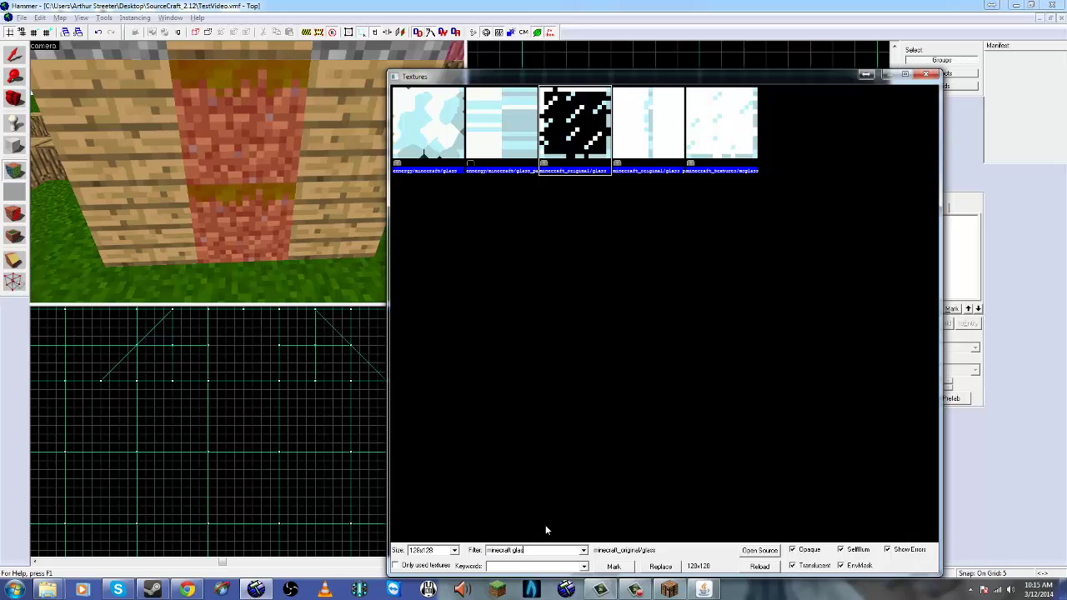
{"action": "key", "text": "BackSpace"}
{"action": "key", "text": "BackSpace"}
{"action": "key", "text": "BackSpace"}
{"action": "key", "text": "BackSpace"}
{"action": "key", "text": "BackSpace"}
{"action": "type", "text": "door"}
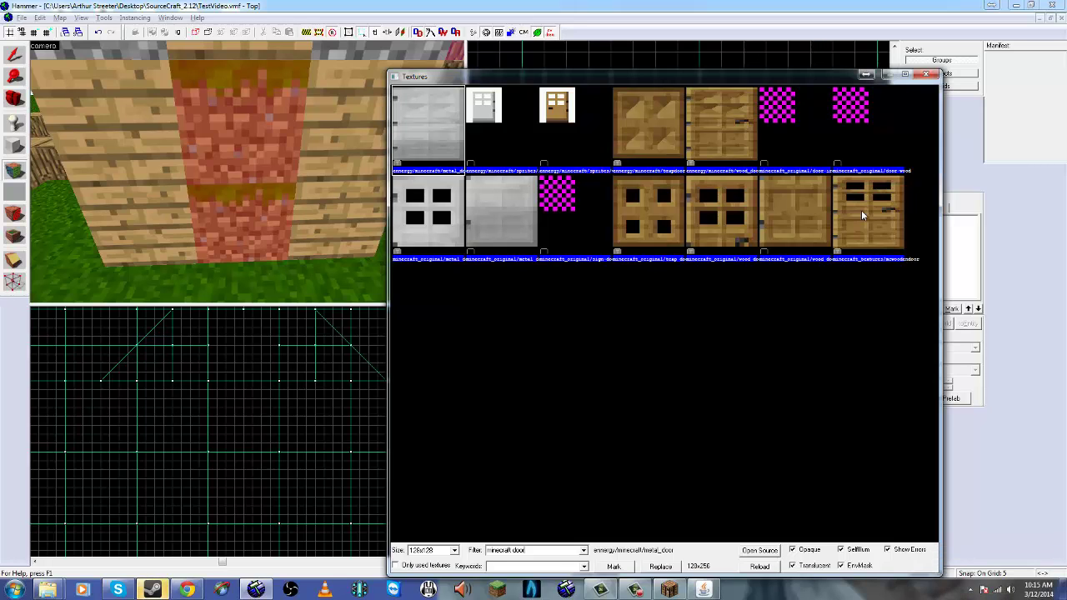
{"action": "double_click", "coordinate": [861, 210]}
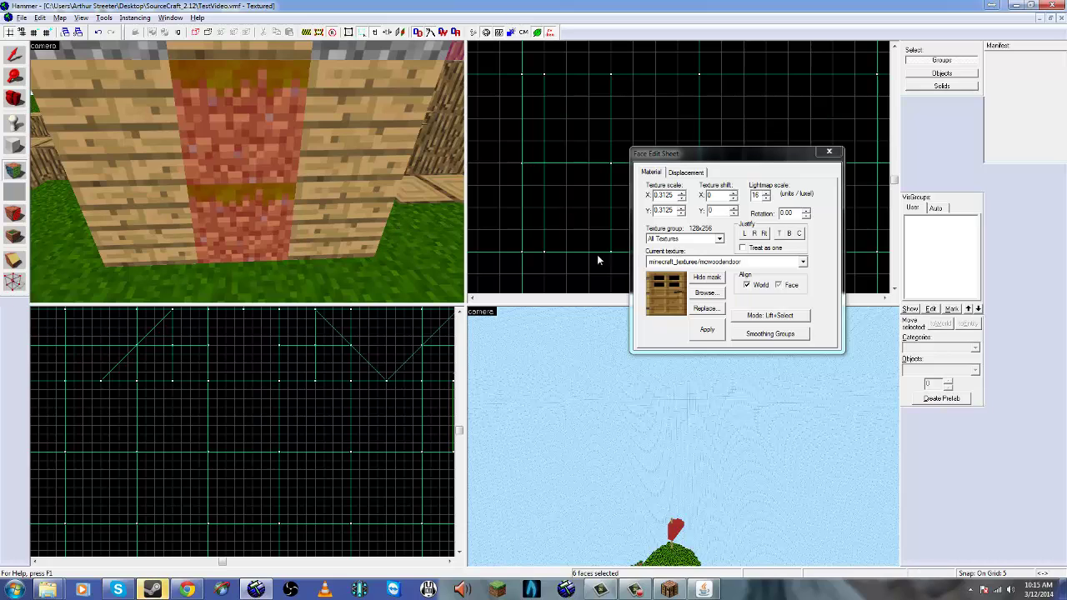
{"action": "left_click", "coordinate": [707, 331]}
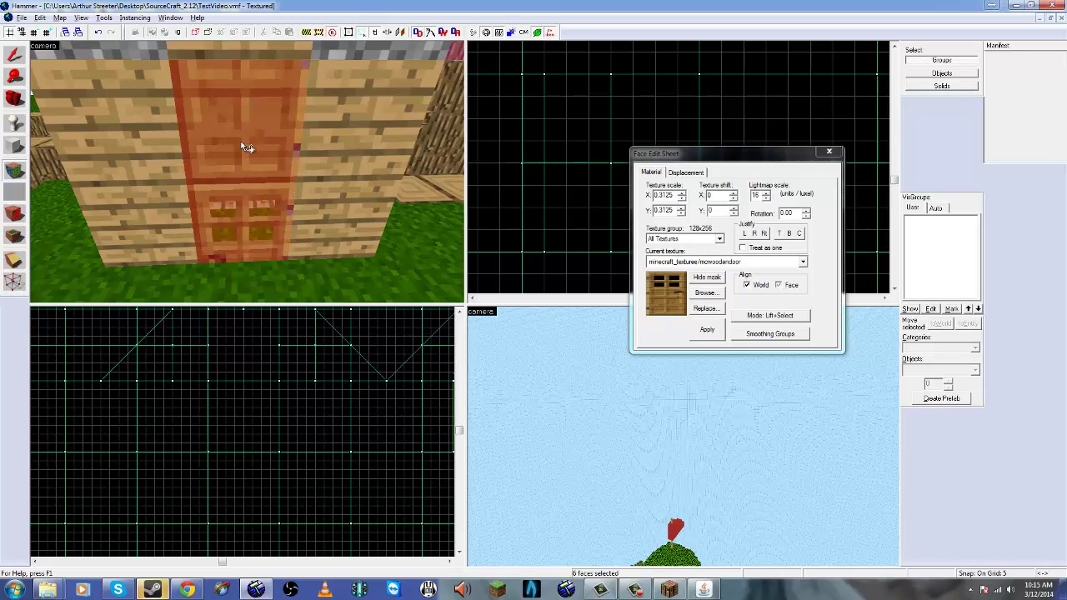
Set the door texture's Y shift to -128 to line the door image up with the slab.
{"action": "left_click", "coordinate": [734, 199]}
{"action": "left_click", "coordinate": [734, 194]}
{"action": "left_click", "coordinate": [735, 214]}
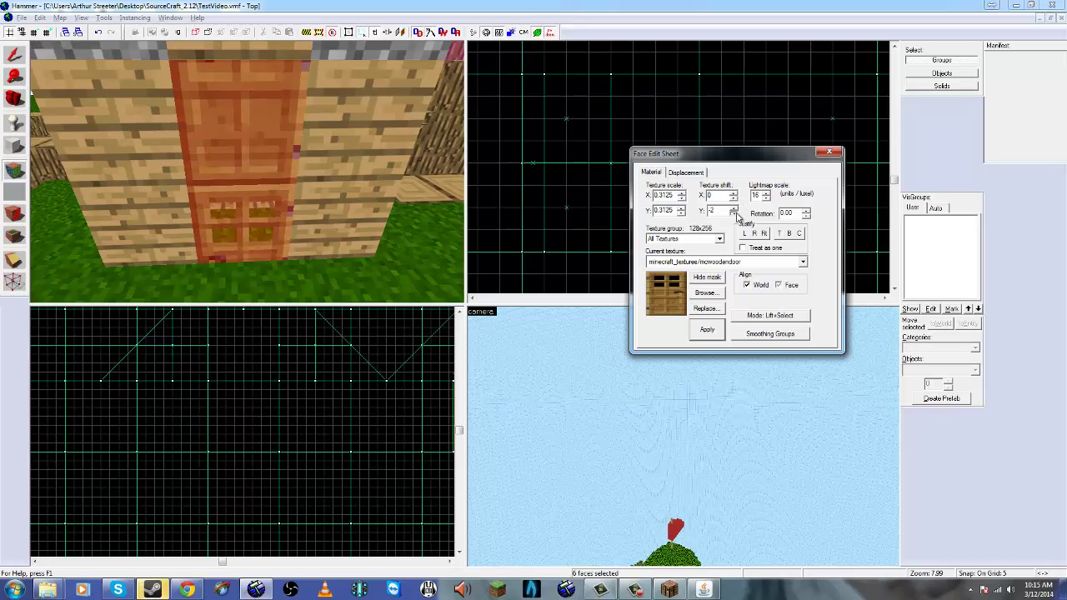
{"action": "left_click", "coordinate": [734, 214]}
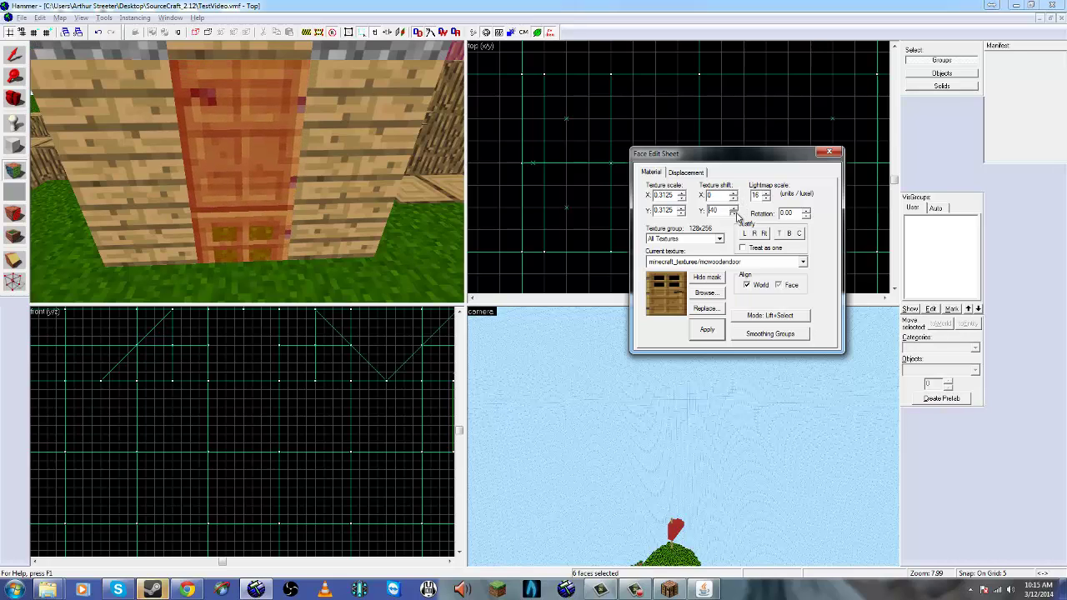
{"action": "left_click", "coordinate": [735, 214]}
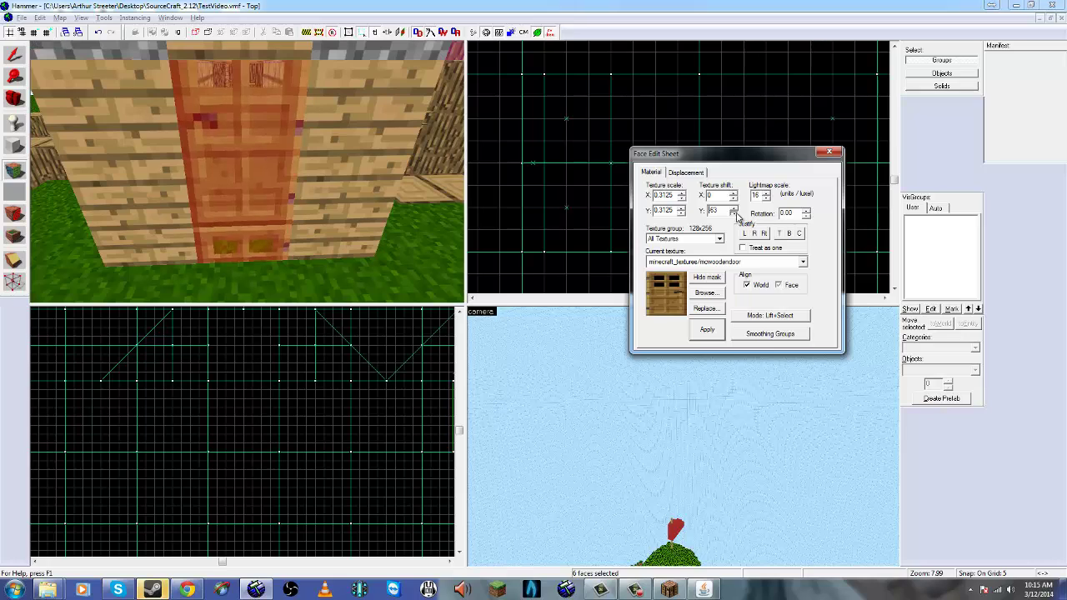
{"action": "left_click", "coordinate": [735, 214]}
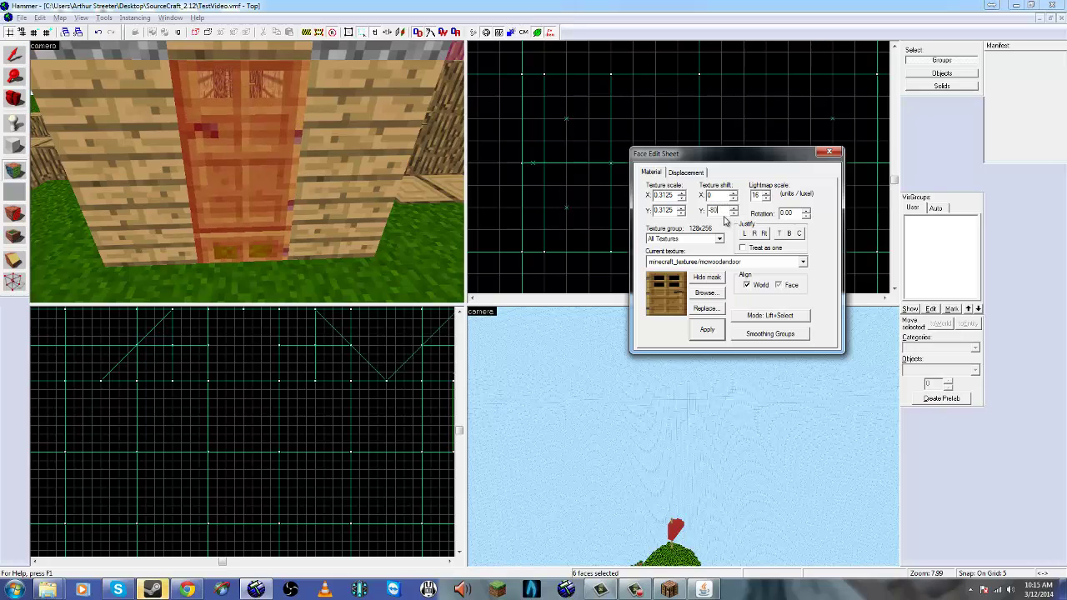
{"action": "key", "text": "Return"}
{"action": "left_click", "coordinate": [735, 213]}
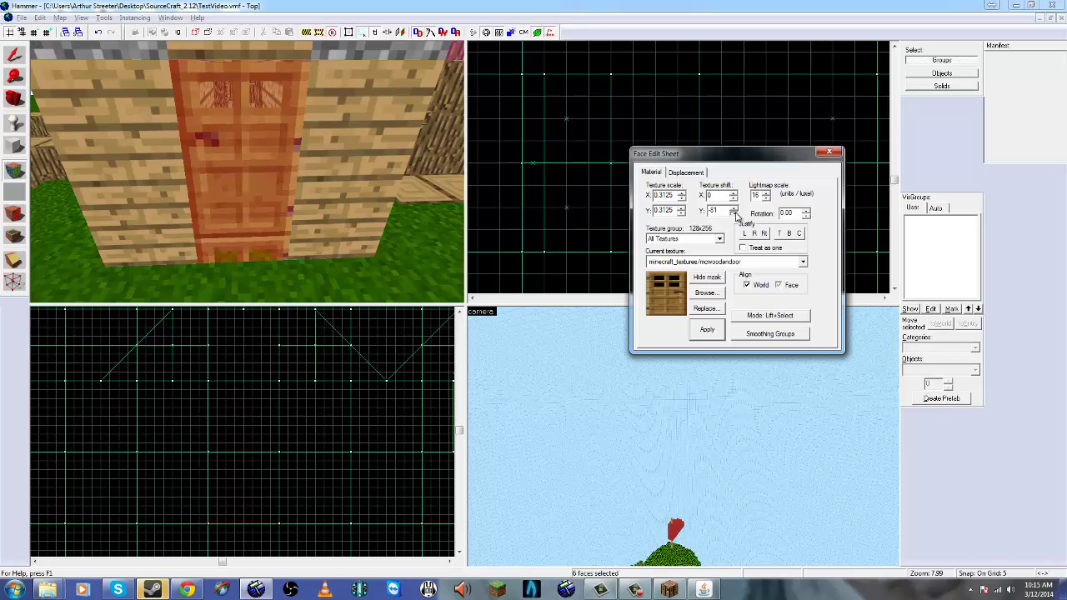
{"action": "left_click", "coordinate": [734, 214]}
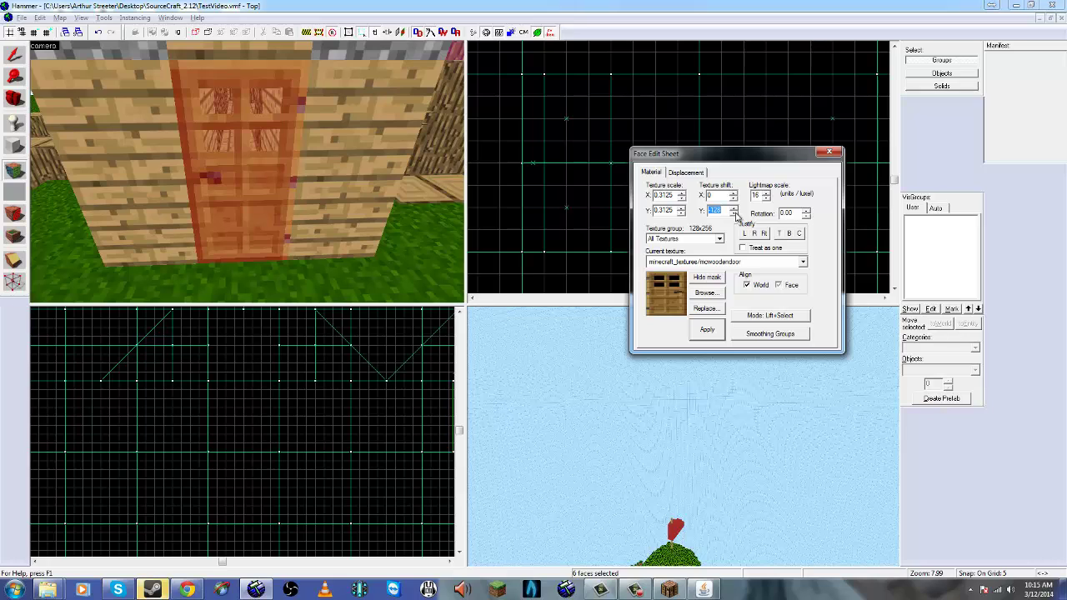
Examine the textured door from outside and inside the plank house in the 3D view.
{"action": "left_click", "coordinate": [734, 214]}
{"action": "left_click", "coordinate": [734, 209]}
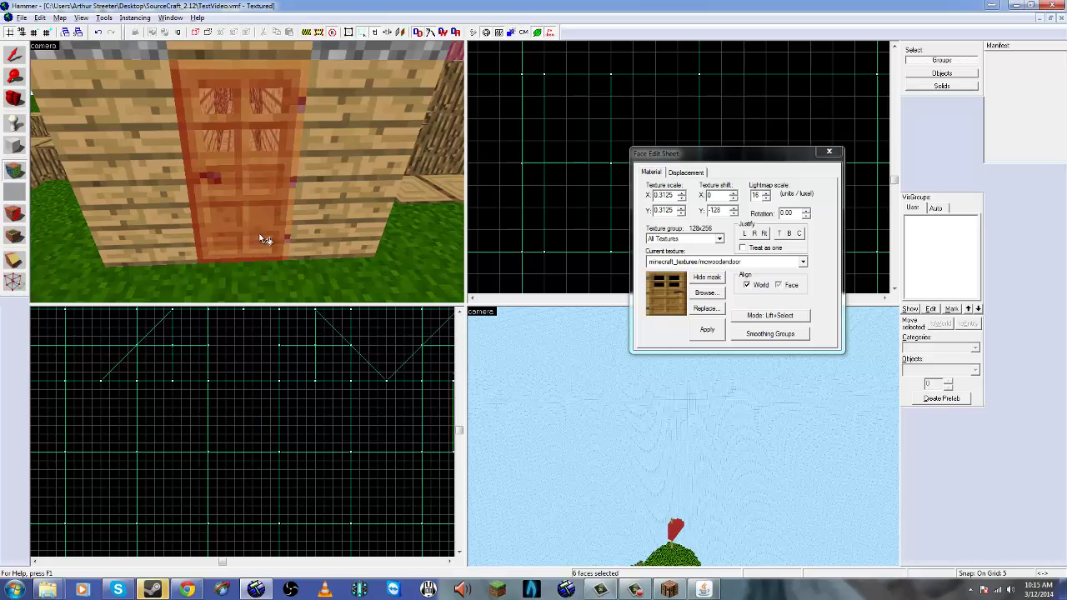
{"action": "key", "text": "shift+c"}
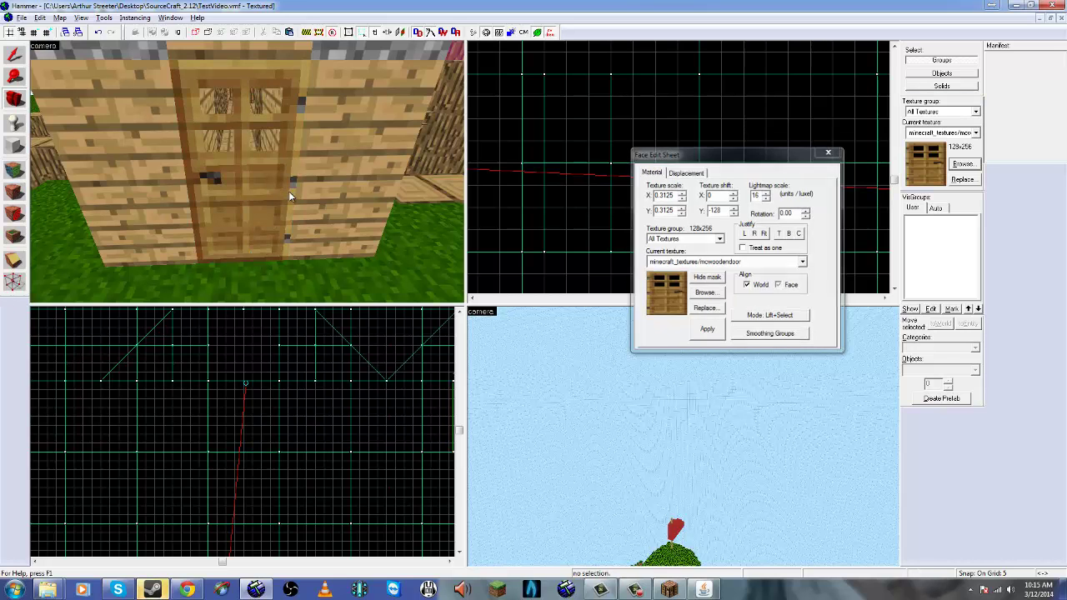
{"action": "key", "text": "z"}
{"action": "key", "text": "s"}
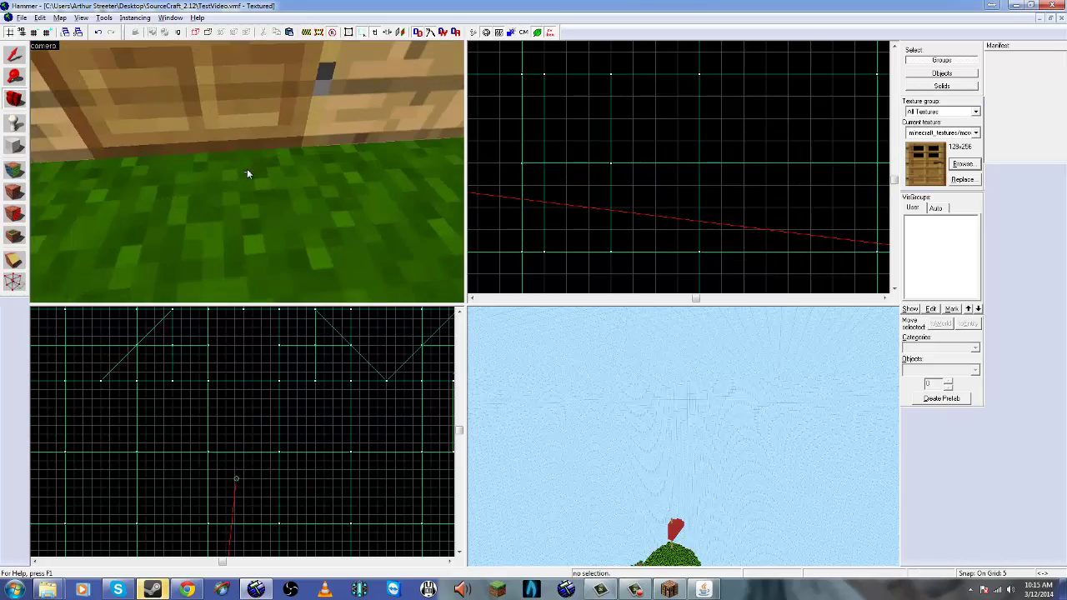
{"action": "key", "text": "w"}
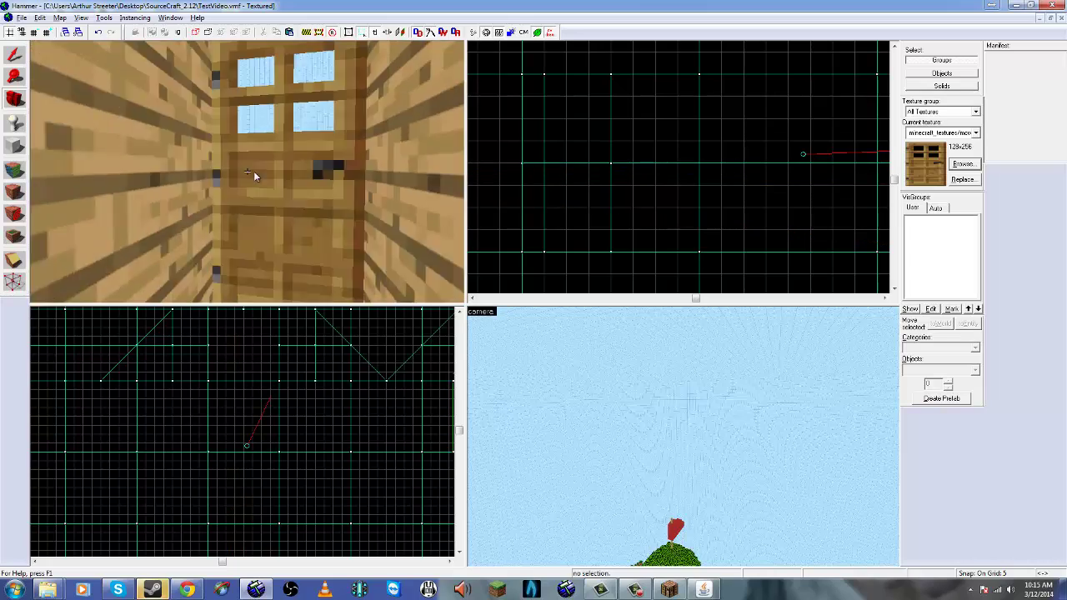
{"action": "key", "text": "w"}
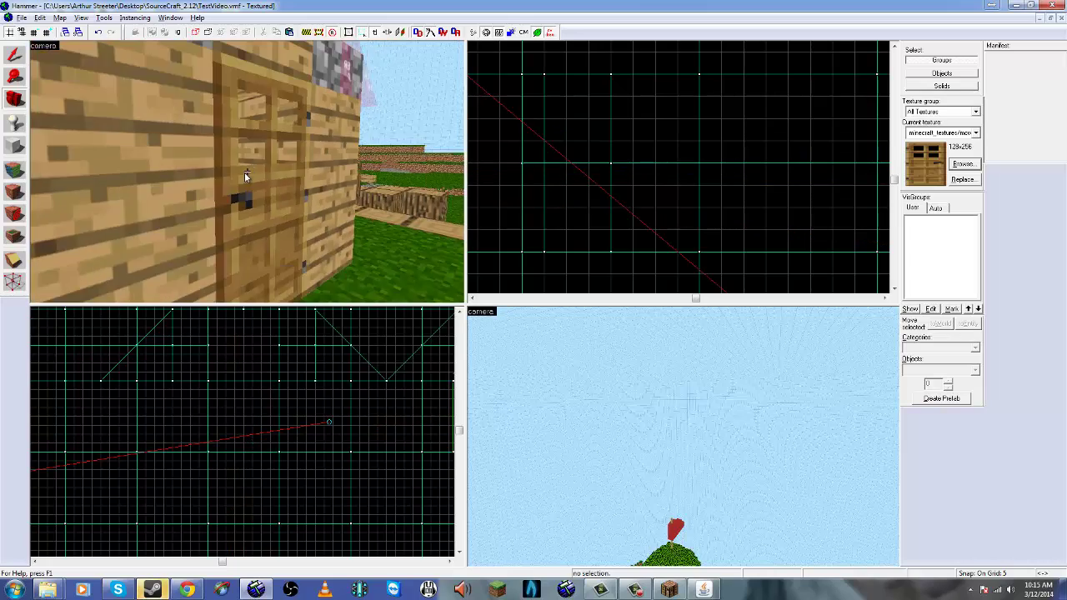
{"action": "key", "text": "d"}
{"action": "key", "text": "d"}
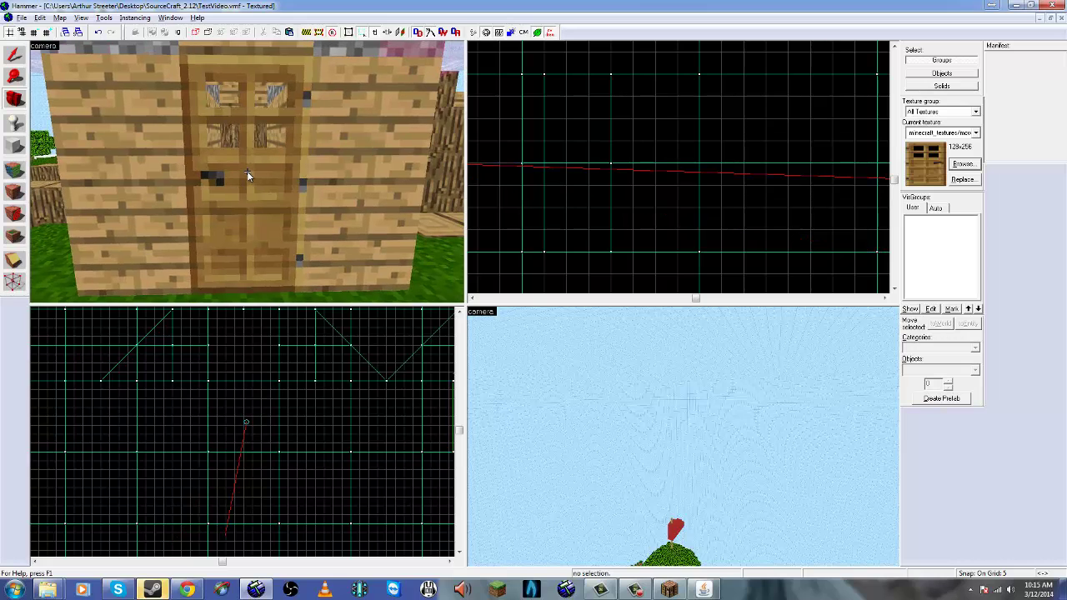
{"action": "key", "text": "a"}
{"action": "key", "text": "d"}
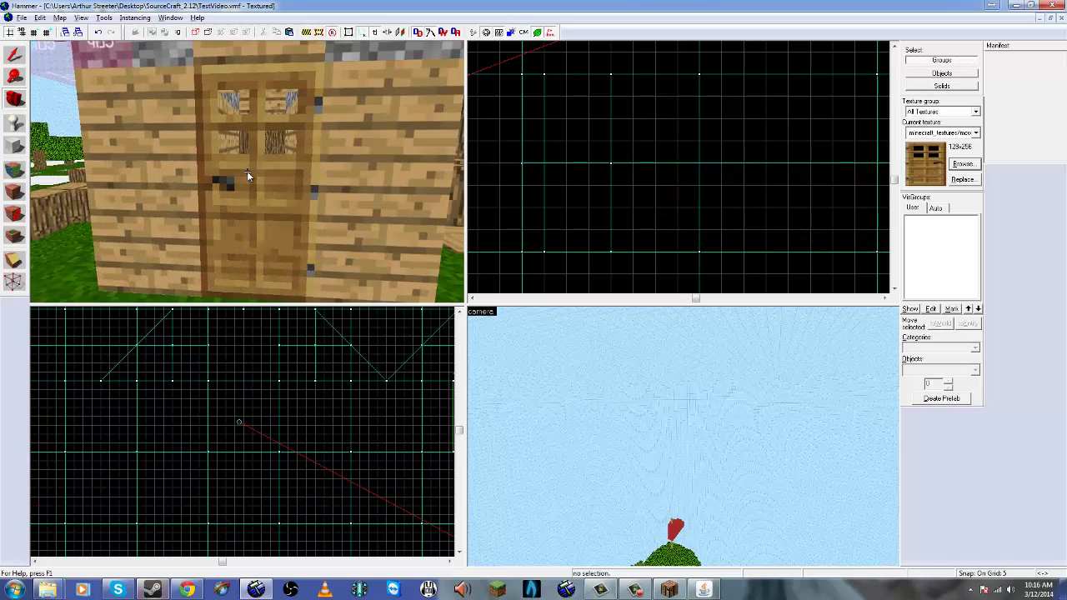
Try a texture rotation of 90 degrees on the door's front face, and reset the rotation to 0.
{"action": "left_click", "coordinate": [14, 171]}
{"action": "left_click", "coordinate": [209, 165]}
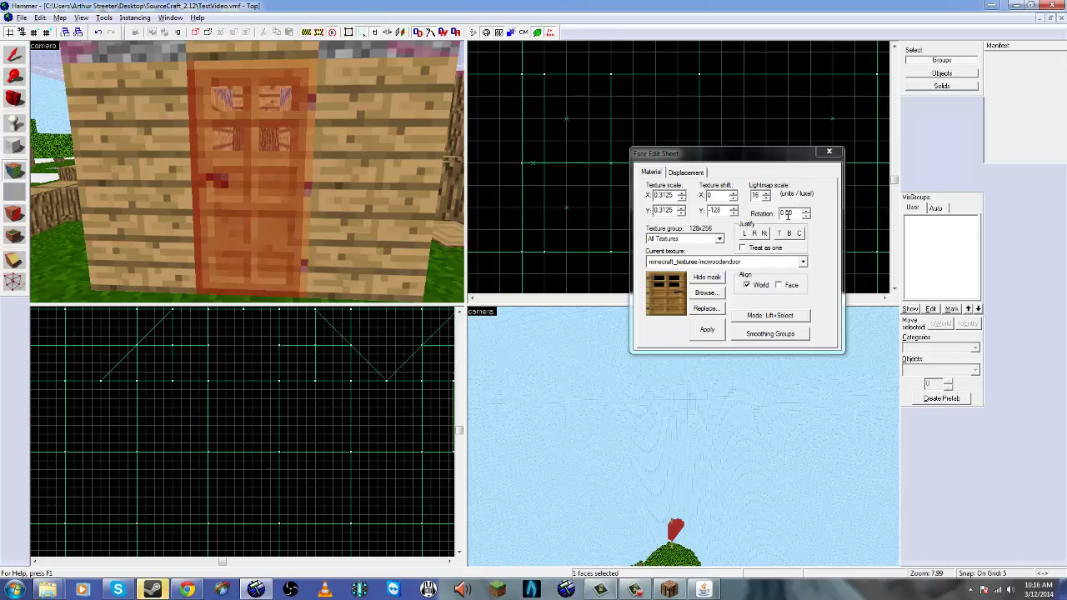
{"action": "left_click", "coordinate": [761, 218]}
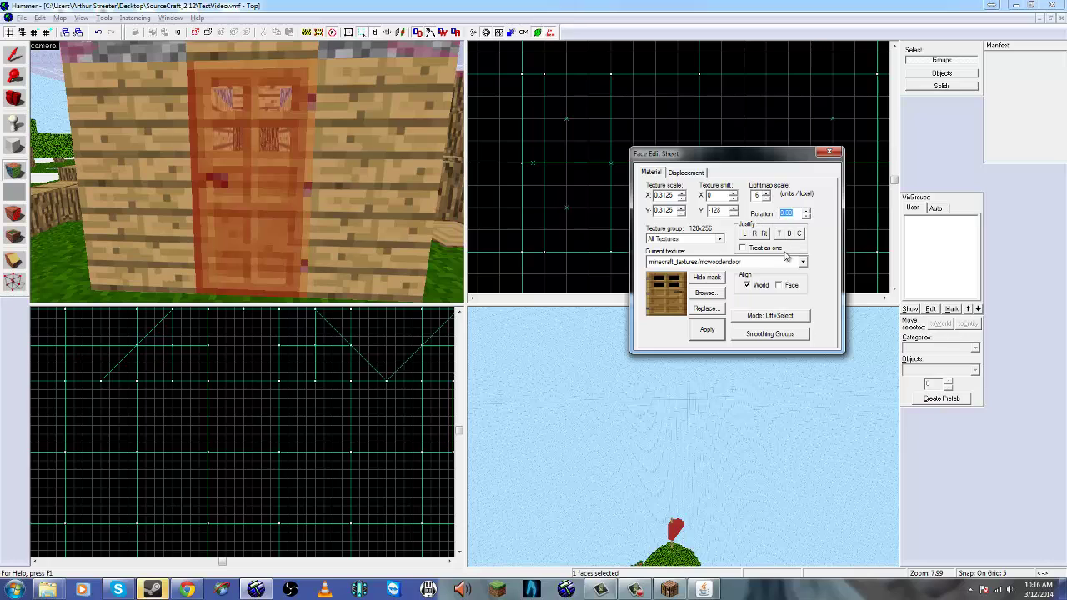
{"action": "type", "text": "90"}
{"action": "left_click", "coordinate": [707, 330]}
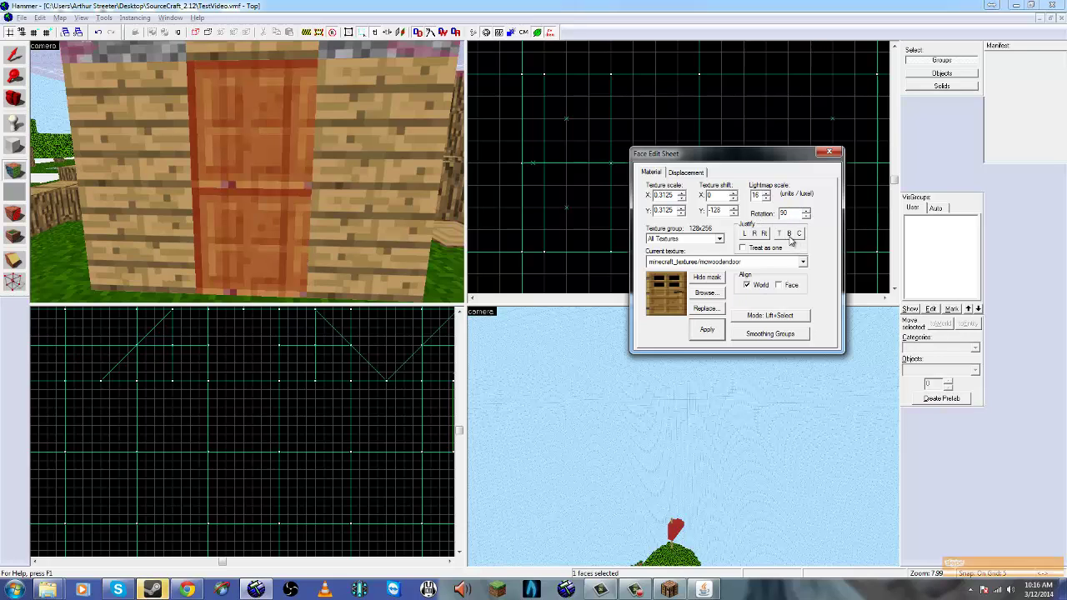
{"action": "left_click_drag", "start_coordinate": [792, 214], "coordinate": [743, 217]}
{"action": "type", "text": "0"}
{"action": "left_click", "coordinate": [706, 336]}
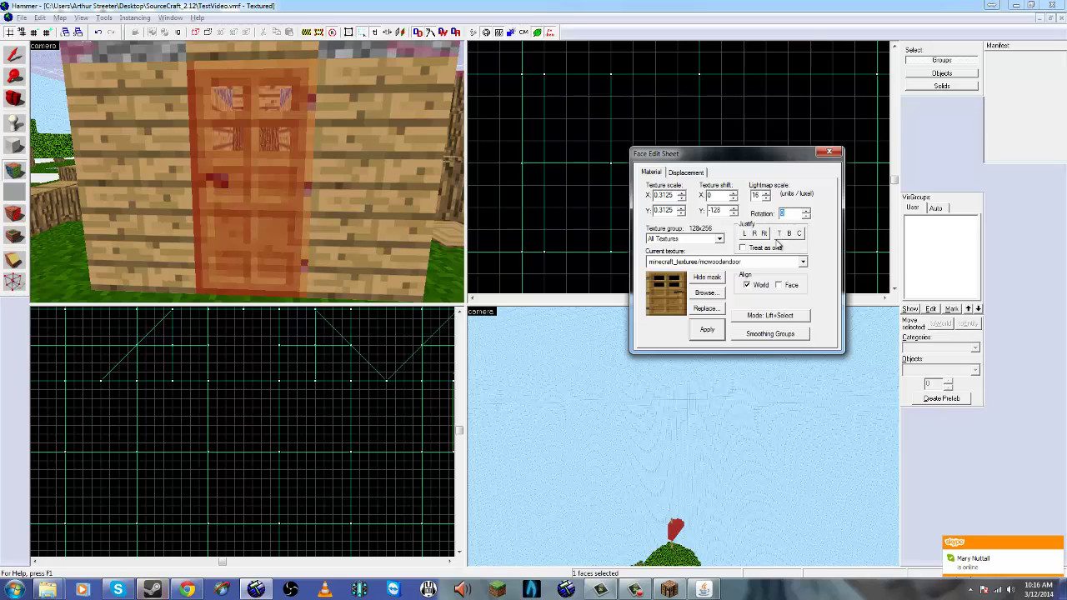
Try a texture rotation of 180 degrees on the door's front face, restore it to 0 and finish face editing.
{"action": "left_click", "coordinate": [705, 332]}
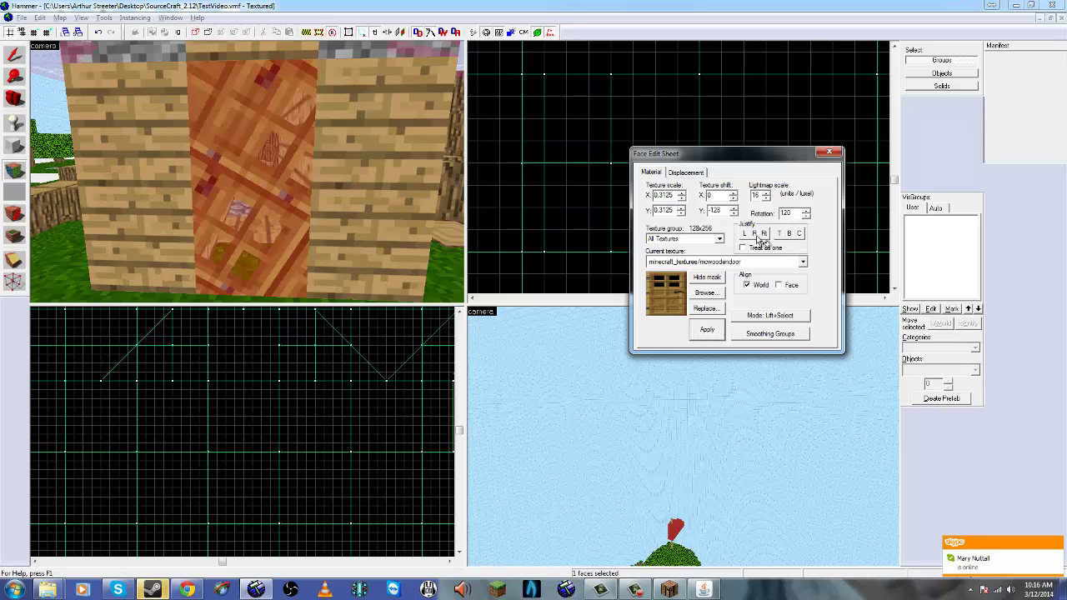
{"action": "type", "text": "180"}
{"action": "left_click", "coordinate": [707, 330]}
{"action": "double_click", "coordinate": [786, 213]}
{"action": "type", "text": "0"}
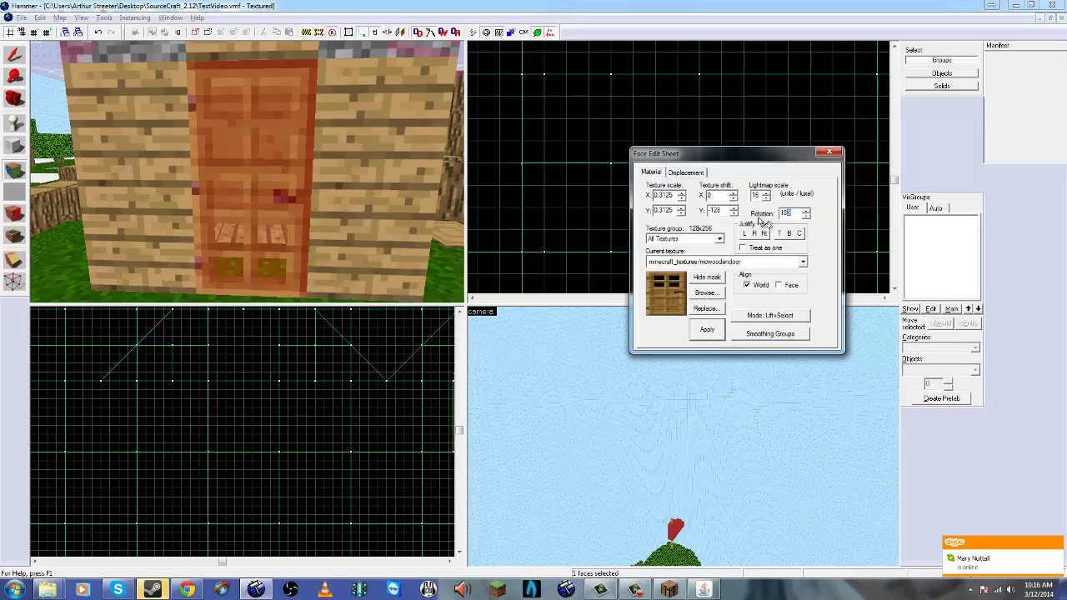
{"action": "left_click", "coordinate": [707, 330]}
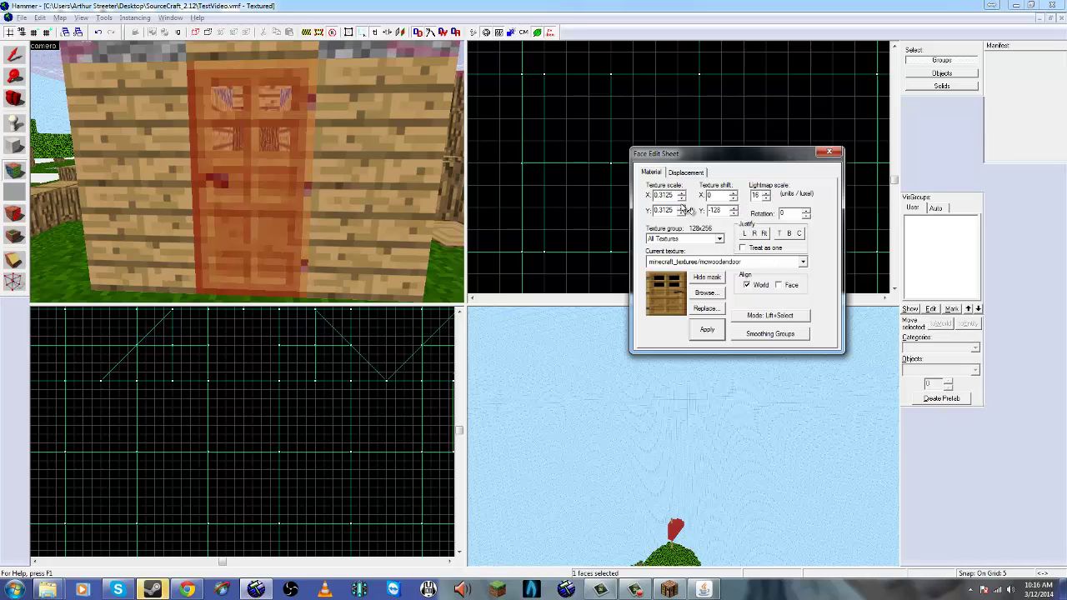
{"action": "left_click", "coordinate": [685, 171]}
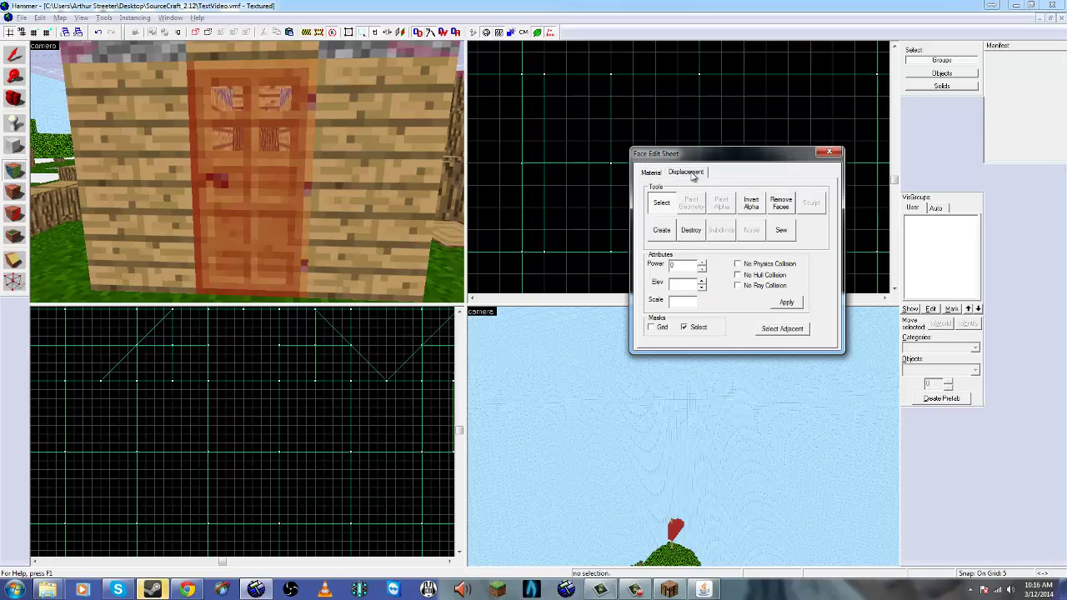
{"action": "left_click", "coordinate": [653, 174]}
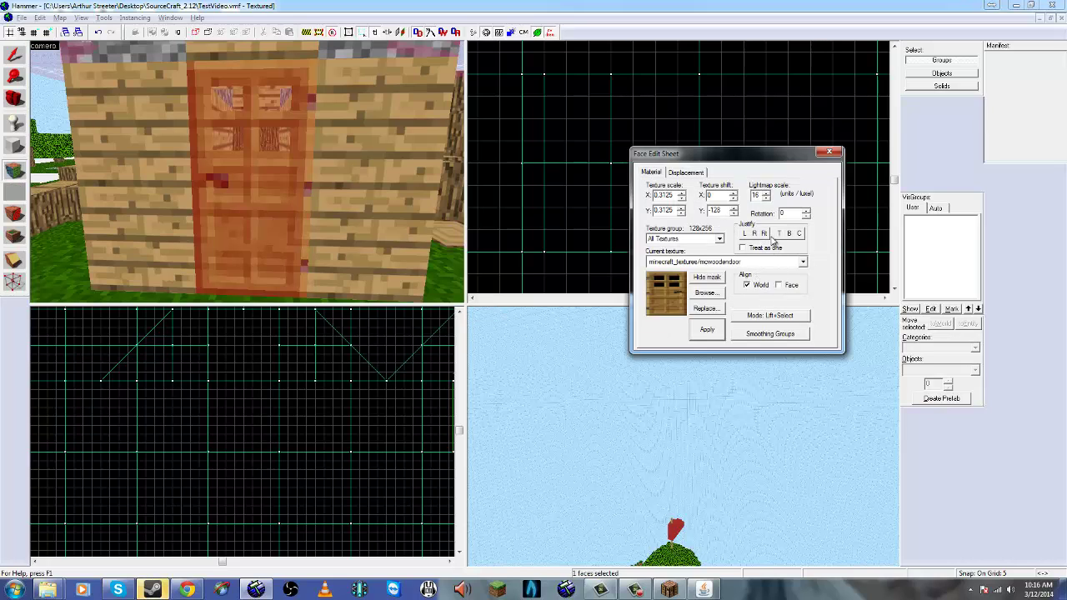
{"action": "left_click", "coordinate": [828, 154]}
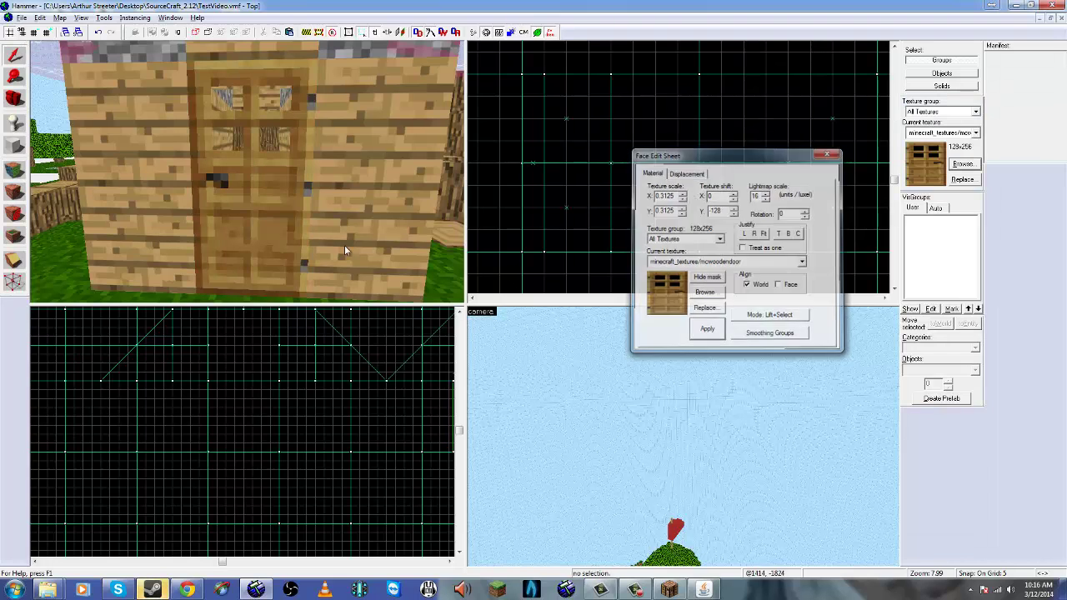
Rotate the door slab about its Z axis with Transform so the handle moves to the opposite side, and deselect it.
{"action": "left_click", "coordinate": [267, 218]}
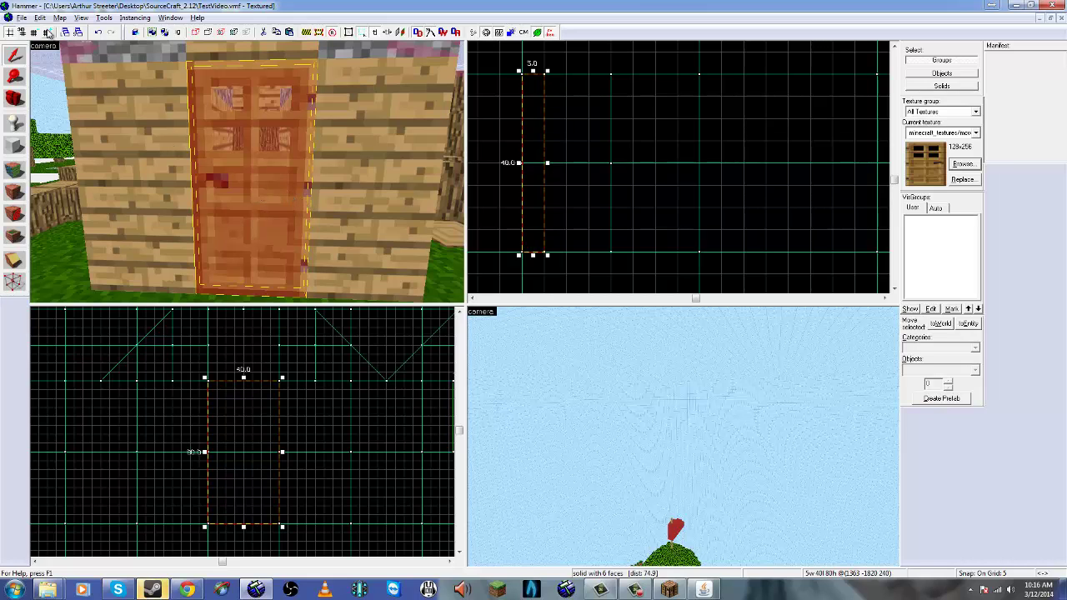
{"action": "right_click", "coordinate": [528, 189]}
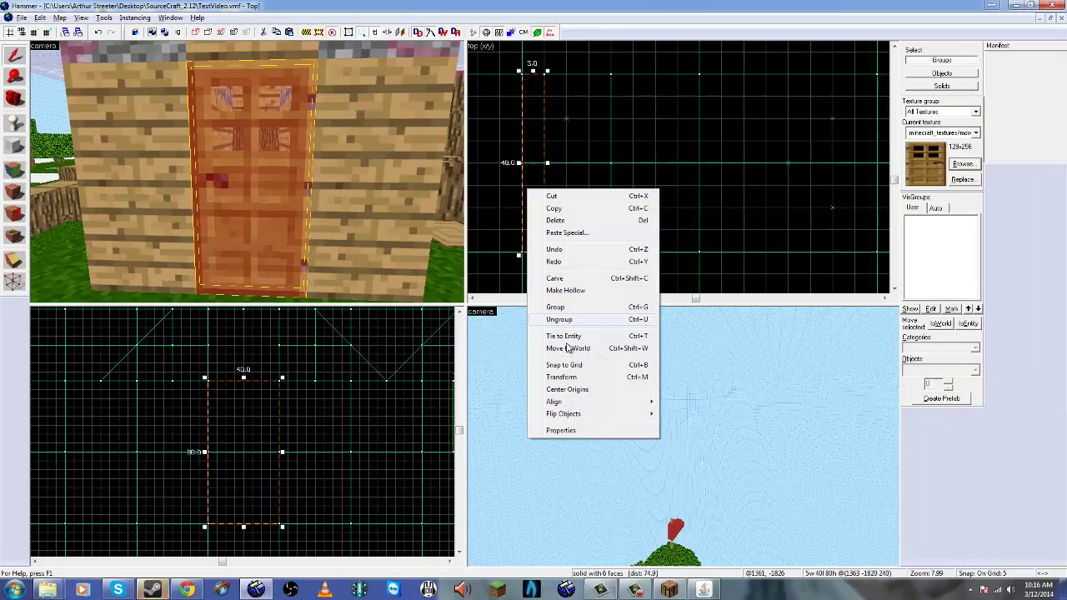
{"action": "left_click", "coordinate": [561, 377]}
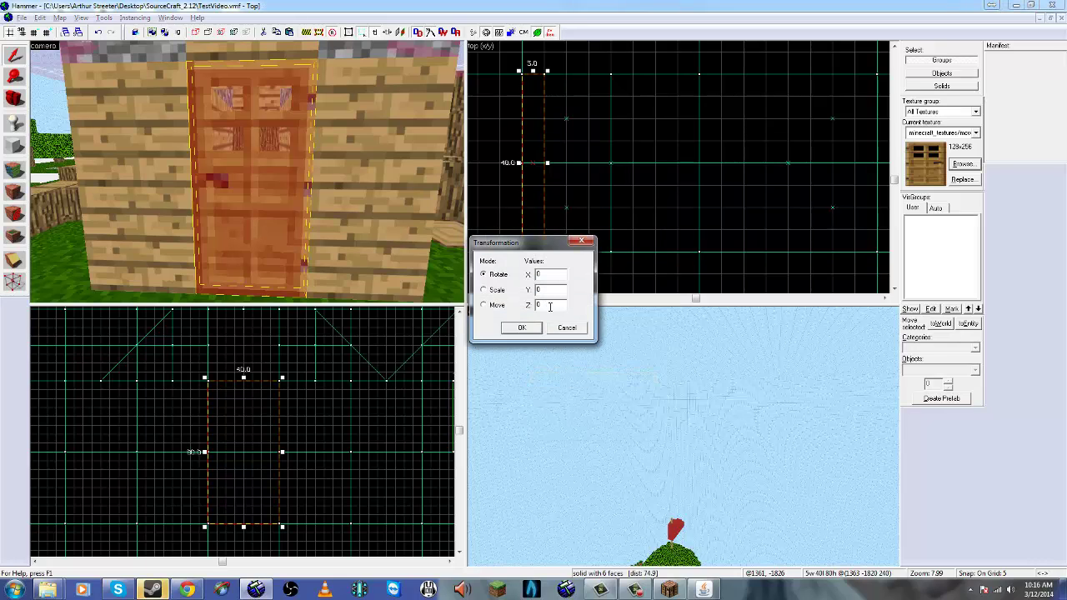
{"action": "key", "text": "Return"}
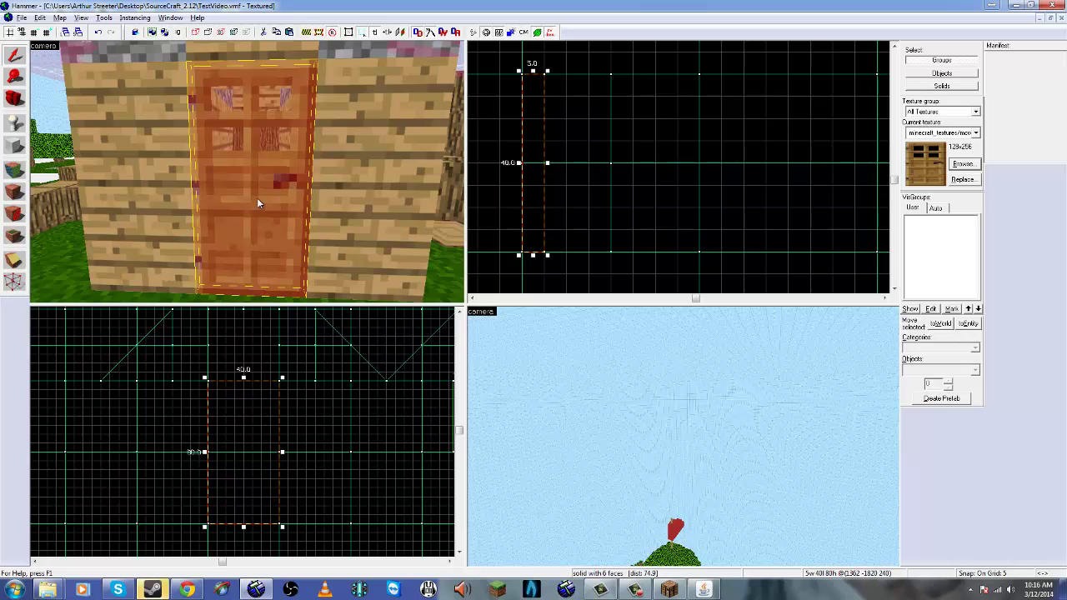
{"action": "key", "text": "Escape"}
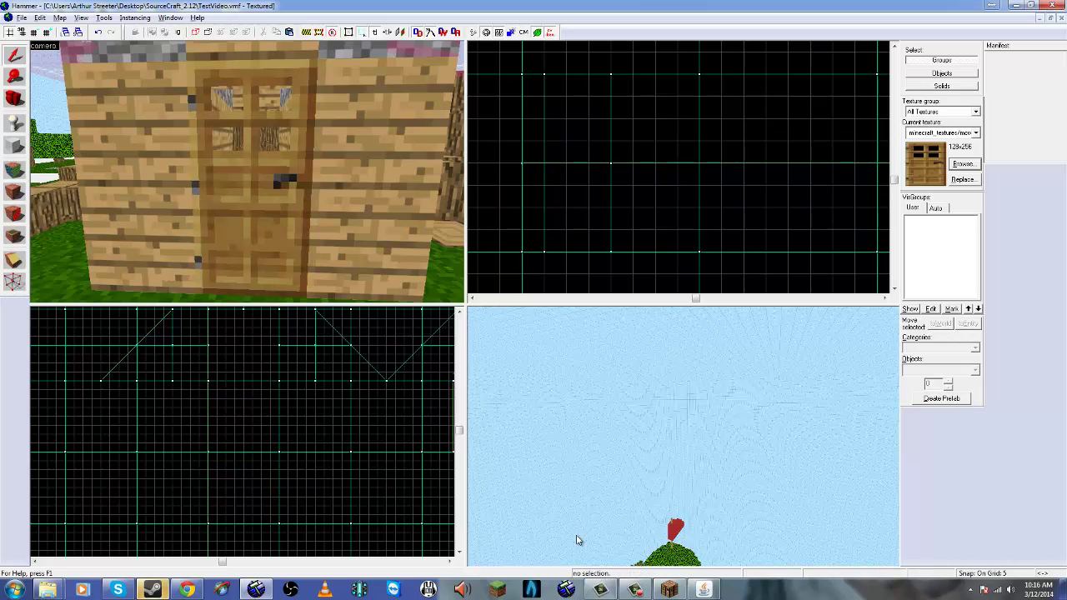
Switch to Minecraft to check the handle side of the reference house's wooden door, and return to Hammer.
{"action": "left_click", "coordinate": [664, 589]}
{"action": "left_click", "coordinate": [321, 250]}
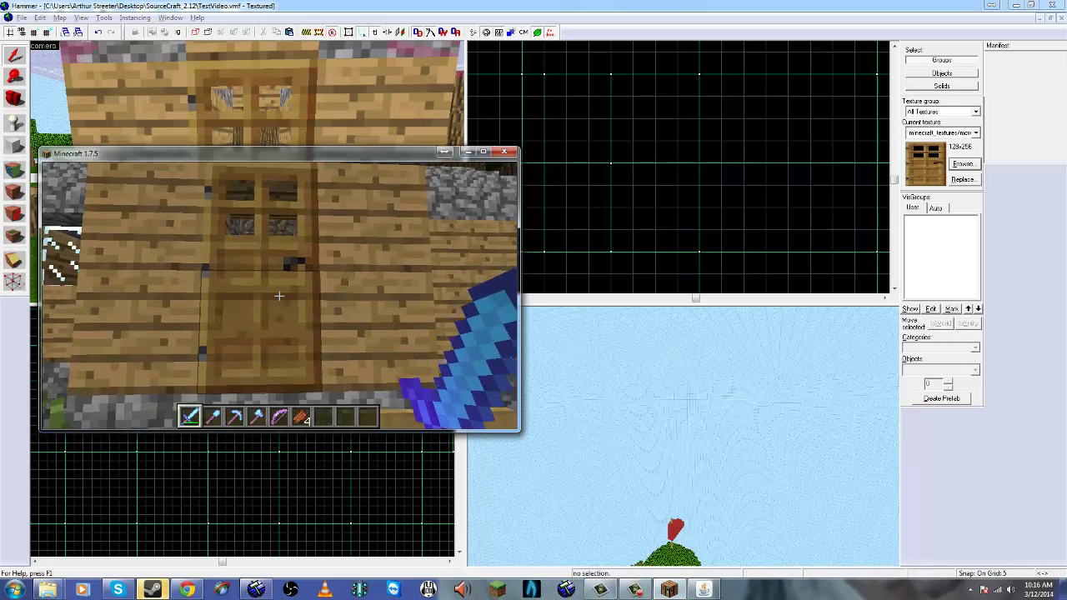
{"action": "key", "text": "s"}
{"action": "key", "text": "7"}
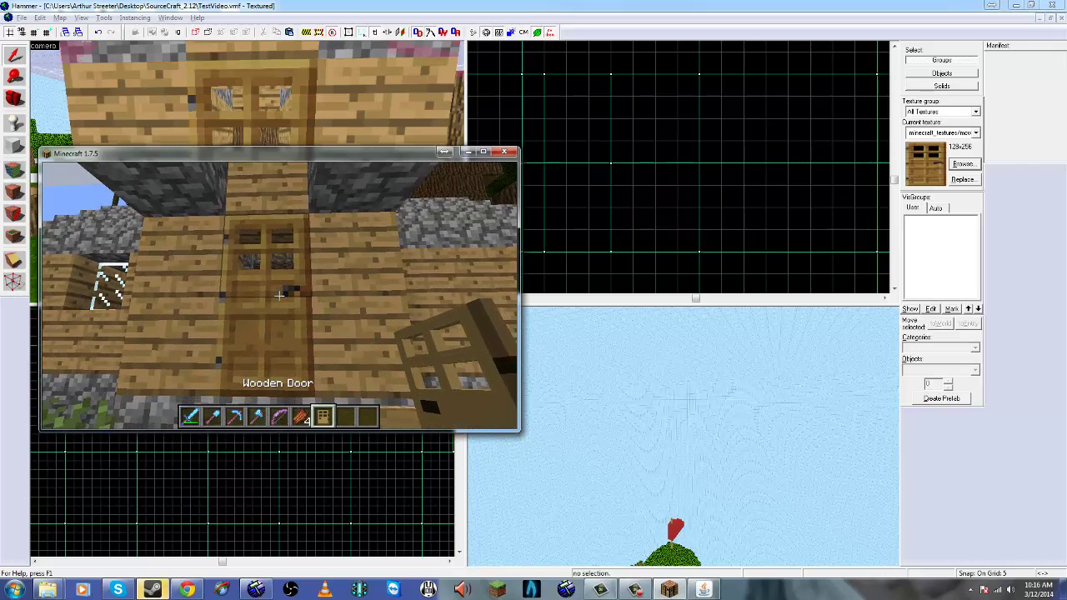
{"action": "key", "text": "alt+Tab"}
Examine the rotated door and the surrounding plank wall from close up and from farther back.
{"action": "key", "text": "shift+c"}
{"action": "left_click_drag", "start_coordinate": [305, 207], "coordinate": [247, 172]}
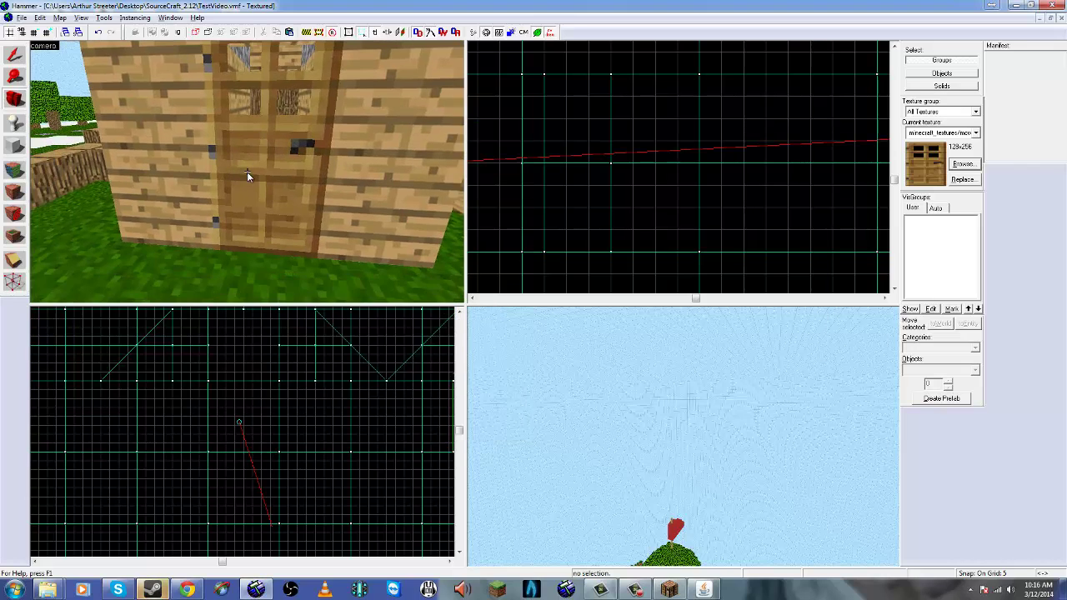
{"action": "key", "text": "s"}
{"action": "key", "text": "w"}
{"action": "key", "text": "s"}
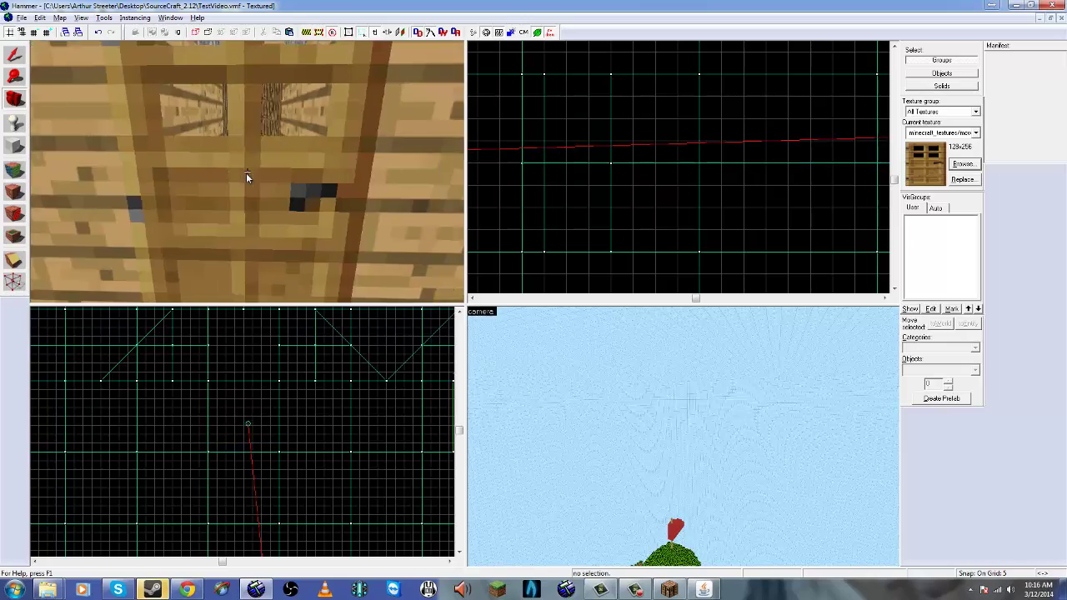
{"action": "key", "text": "s"}
{"action": "key", "text": "w"}
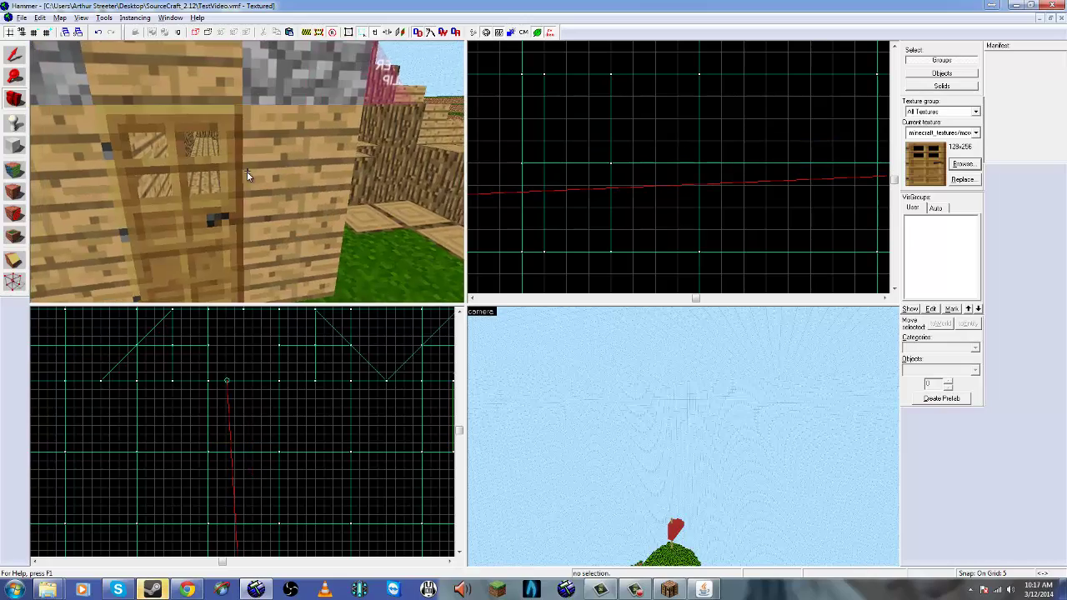
{"action": "key", "text": "s"}
{"action": "key", "text": "w"}
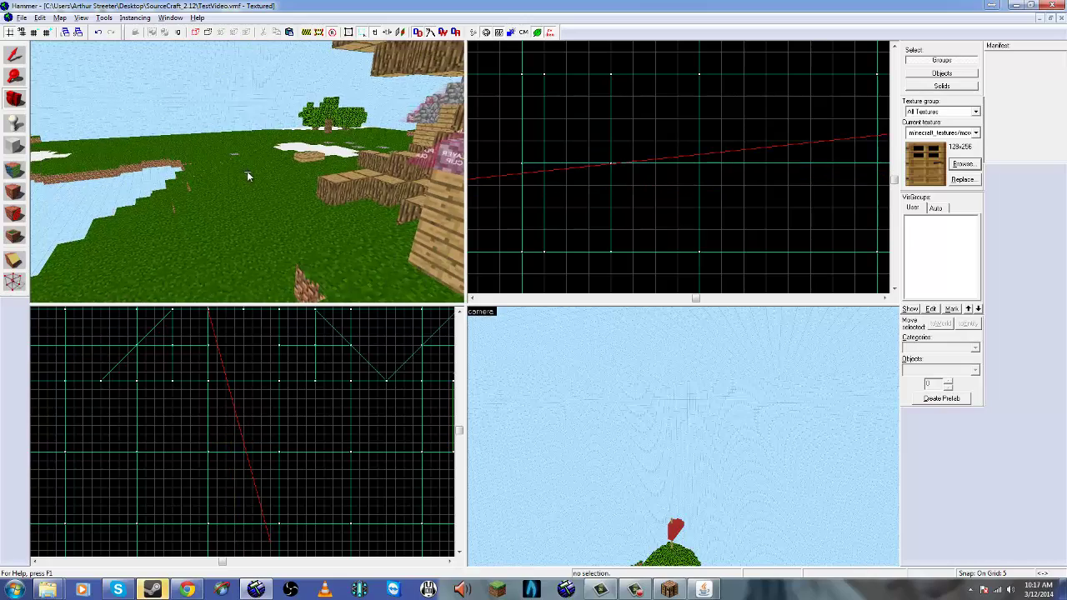
{"action": "key", "text": "s"}
{"action": "key", "text": "w"}
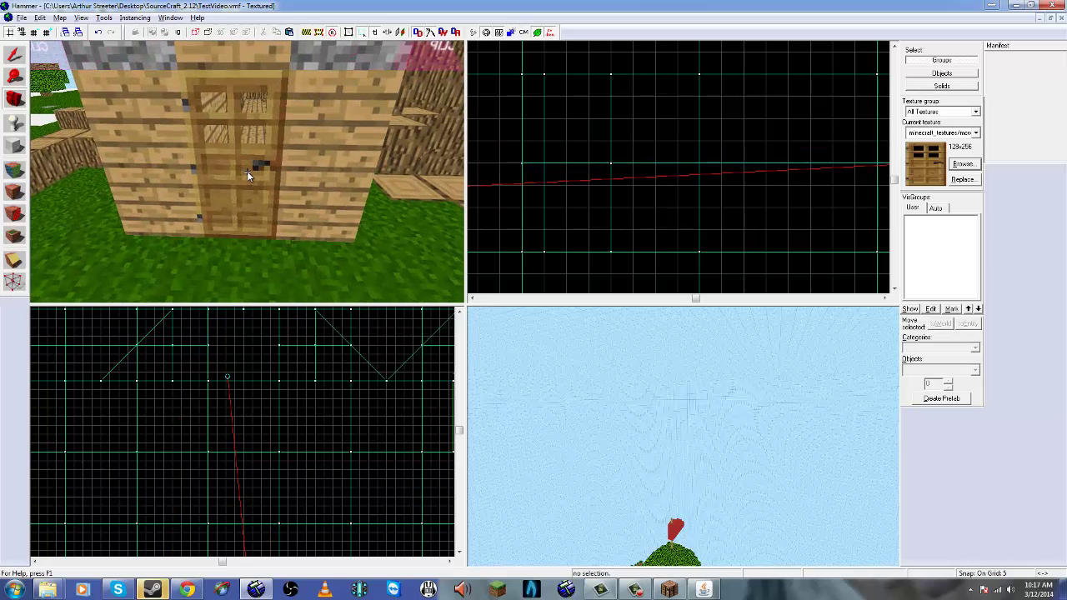
{"action": "key", "text": "s"}
{"action": "key", "text": "z"}
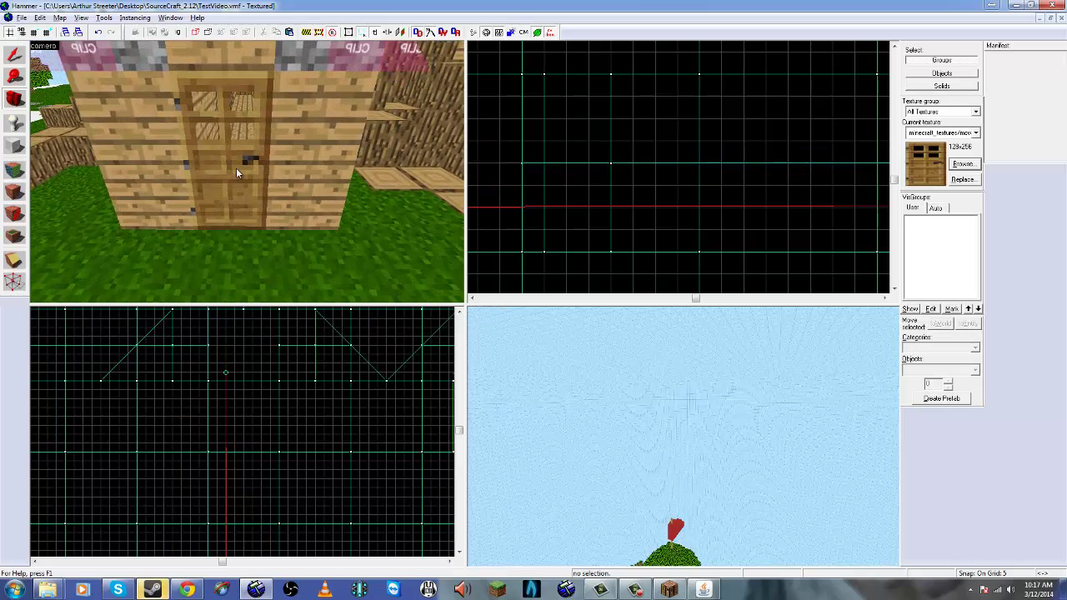
{"action": "key", "text": "s"}
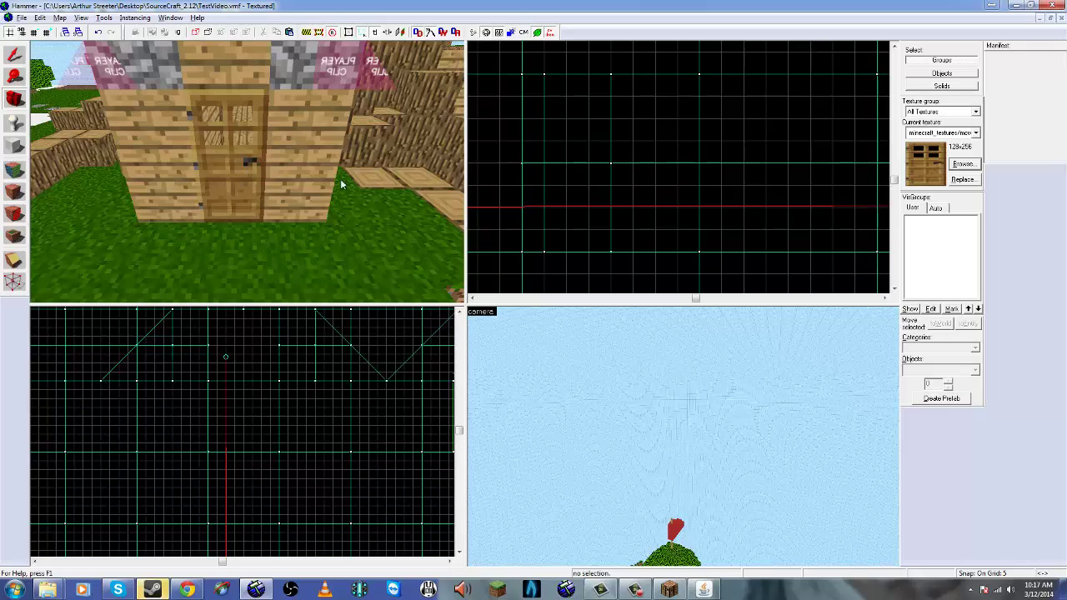
Survey the map from the plank house around the tree house to the white patch in the grass beside the cobblestone structure.
{"action": "key", "text": "z"}
{"action": "key", "text": "w"}
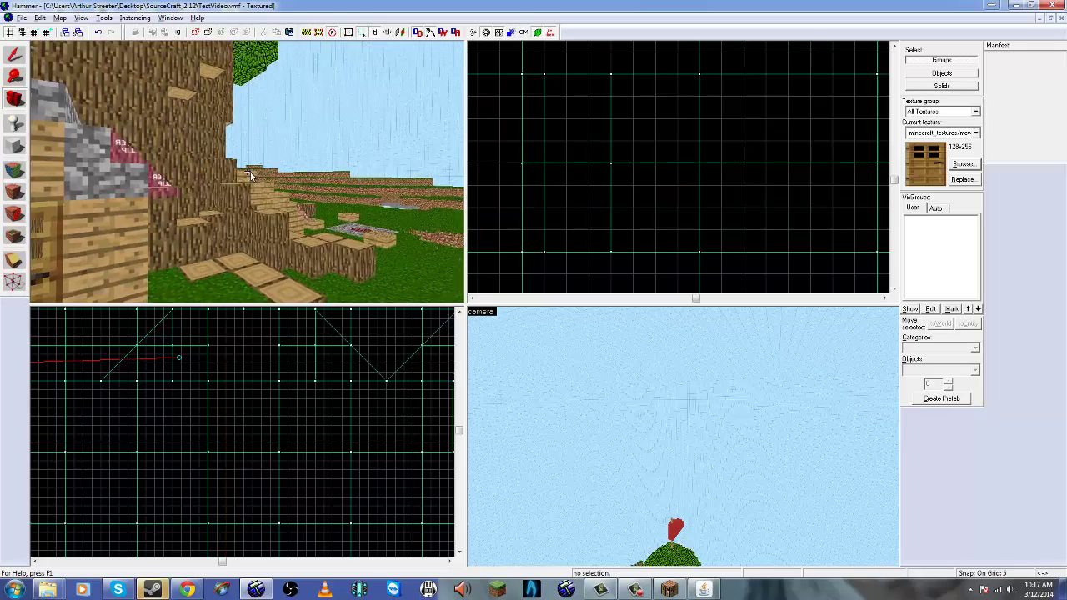
{"action": "key", "text": "w"}
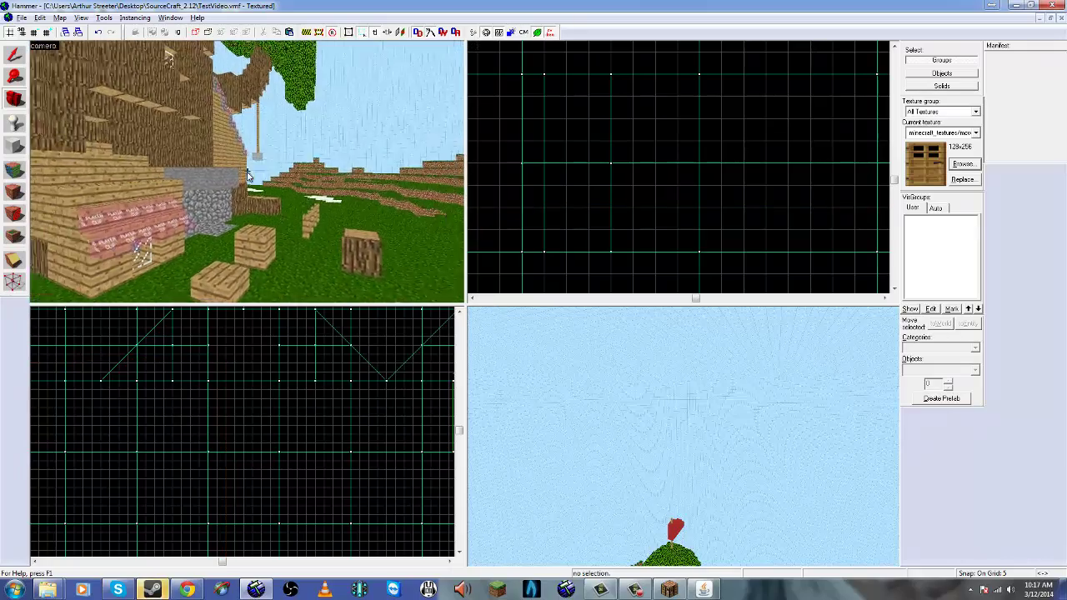
{"action": "key", "text": "d"}
{"action": "key", "text": "w"}
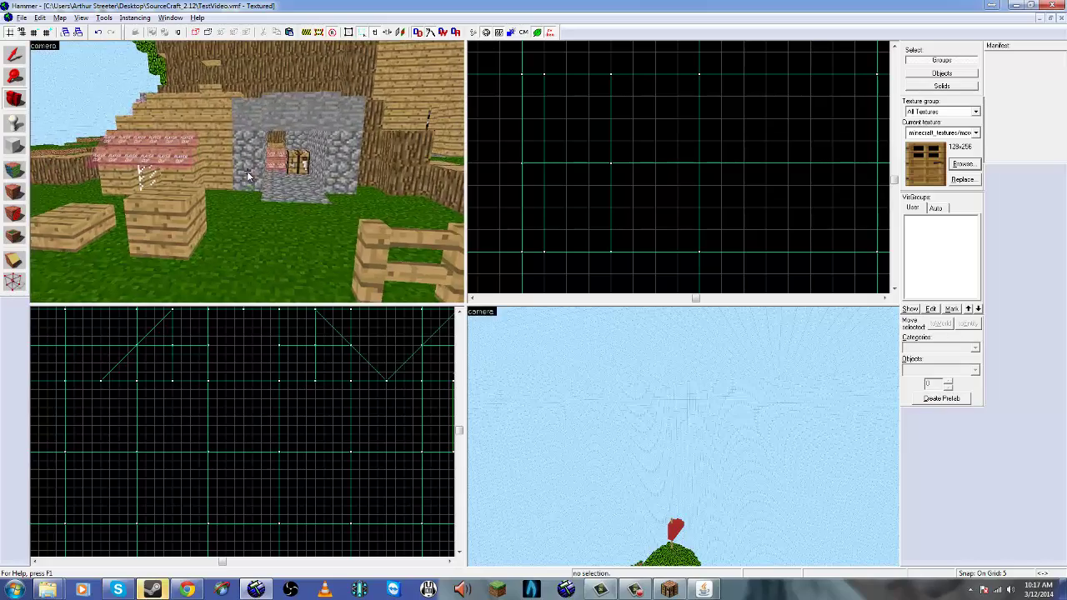
{"action": "key", "text": "d"}
{"action": "key", "text": "w"}
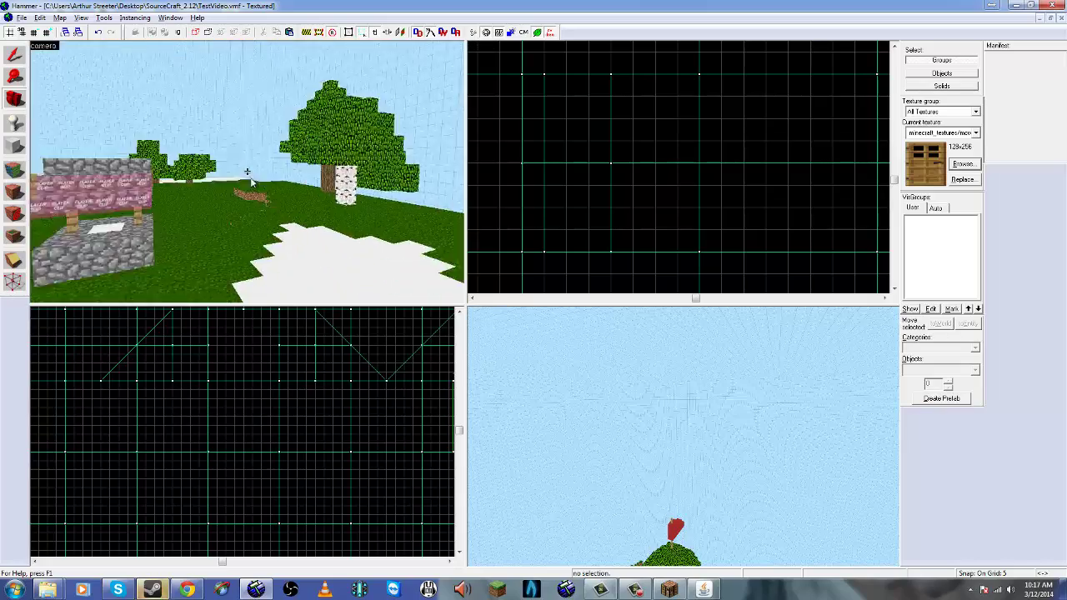
{"action": "key", "text": "s"}
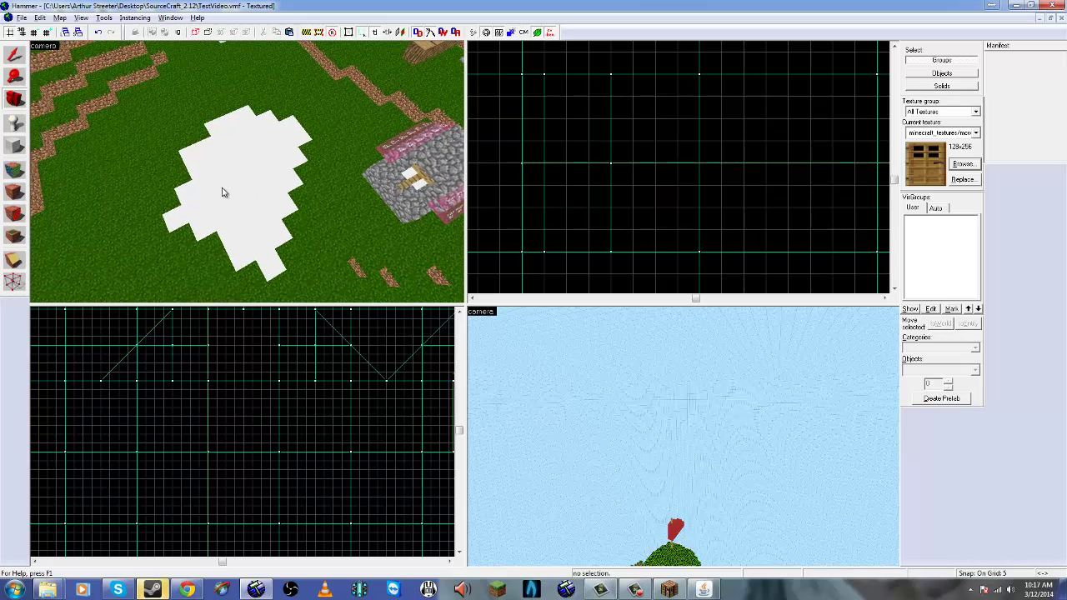
Delete all the white slabs that make up the irregular patch in the grass, exposing the dirt beneath.
{"action": "left_click", "coordinate": [203, 221]}
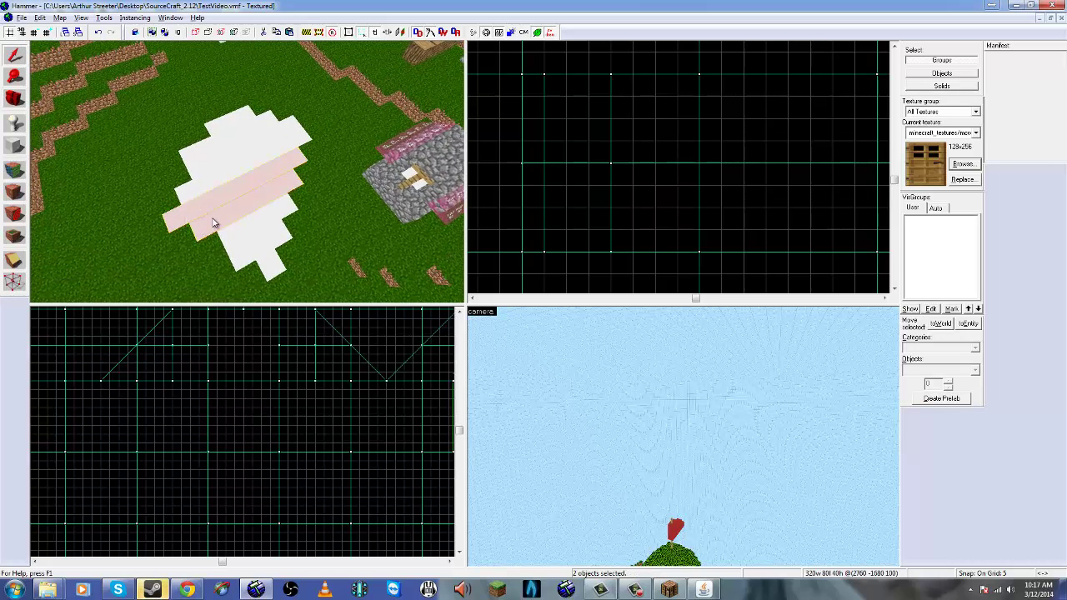
{"action": "left_click", "coordinate": [254, 240], "text": "ctrl"}
{"action": "left_click", "coordinate": [264, 253], "text": "ctrl"}
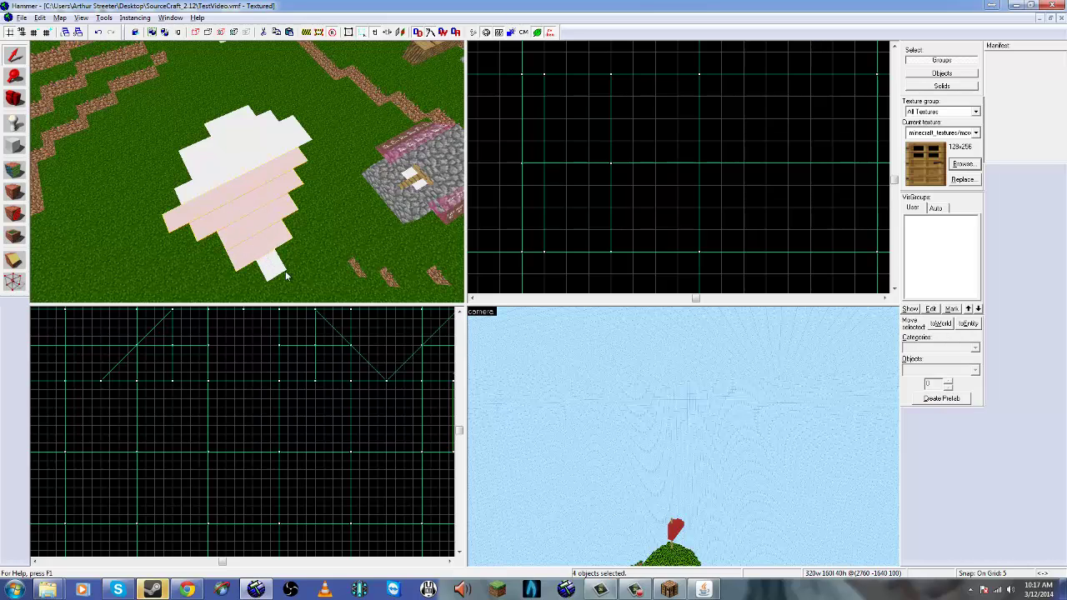
{"action": "left_click", "coordinate": [265, 266], "text": "ctrl"}
{"action": "left_click", "coordinate": [232, 179], "text": "ctrl"}
{"action": "left_click", "coordinate": [230, 147], "text": "ctrl"}
{"action": "left_click", "coordinate": [237, 124], "text": "ctrl"}
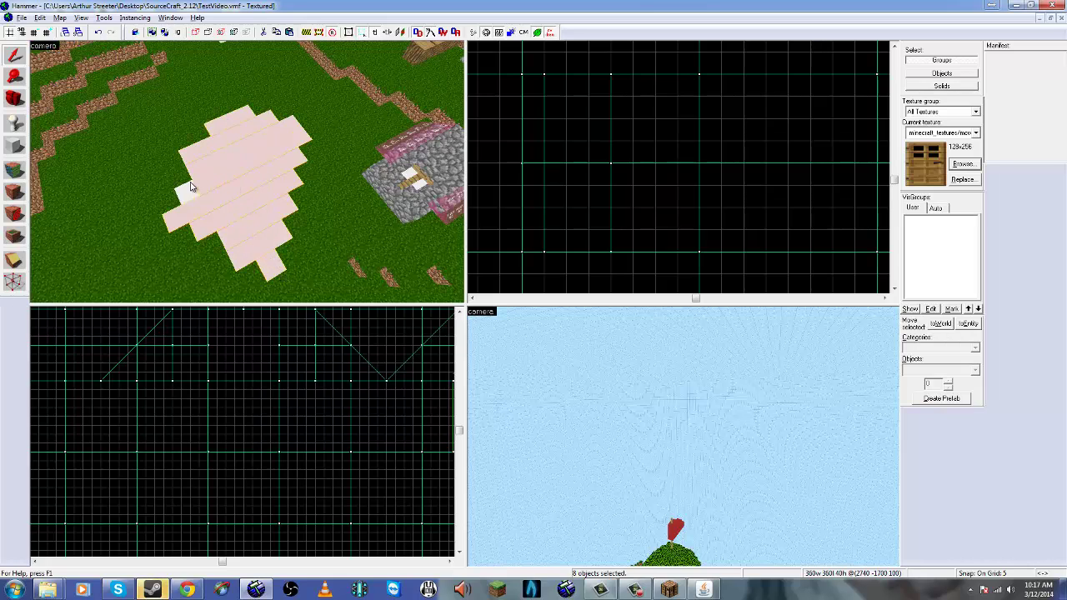
{"action": "left_click", "coordinate": [191, 186], "text": "ctrl"}
{"action": "key", "text": "Delete"}
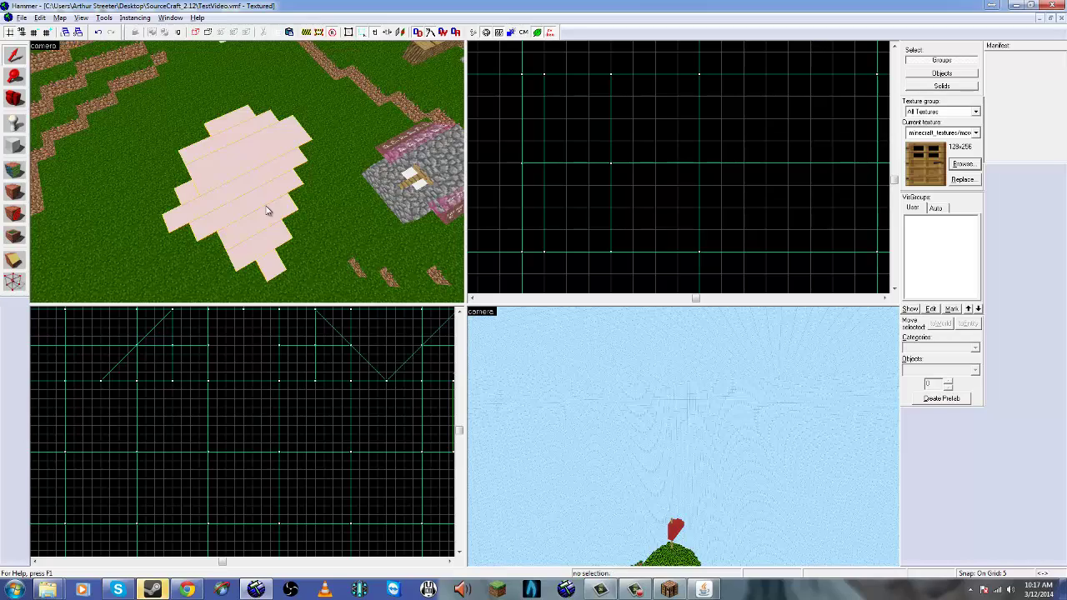
{"action": "key", "text": "space"}
{"action": "mouse_move", "coordinate": [204, 195]}
{"action": "left_mouse_down"}
{"action": "mouse_move", "coordinate": [250, 160]}
{"action": "mouse_move", "coordinate": [248, 171]}
{"action": "left_mouse_up"}
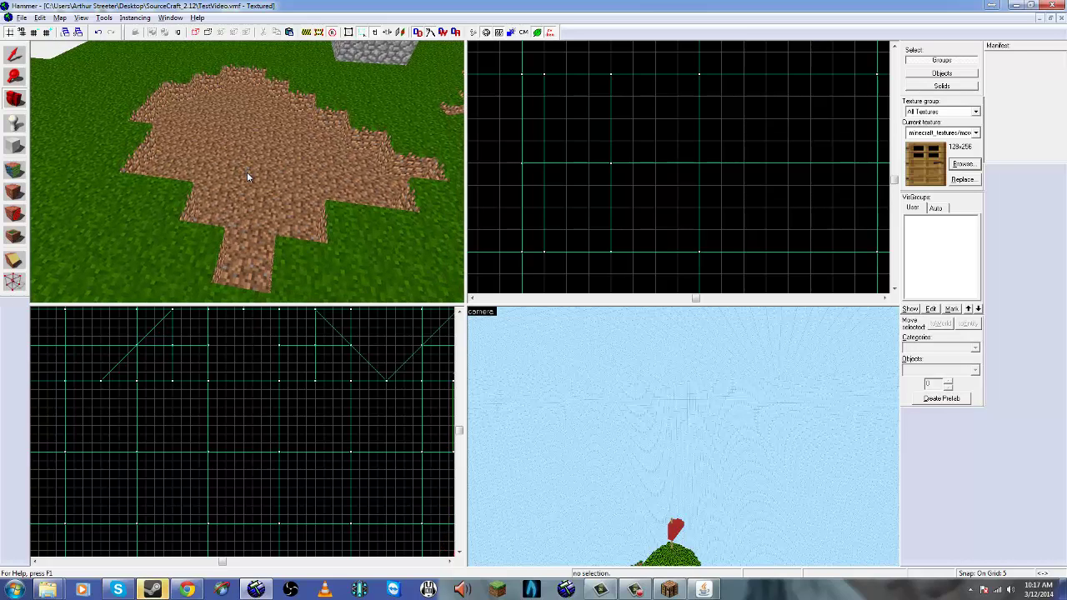
Switch to the Sourcecraft MCR to VMF converter, return to Hammer and examine the exposed dirt patch from above.
{"action": "key", "text": "z"}
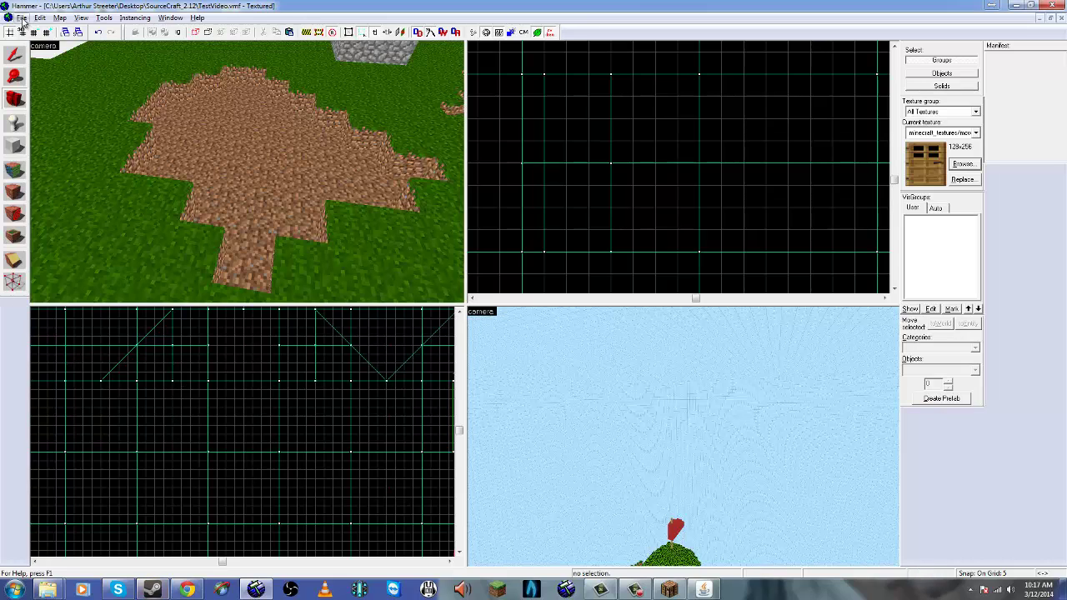
{"action": "key", "text": "z"}
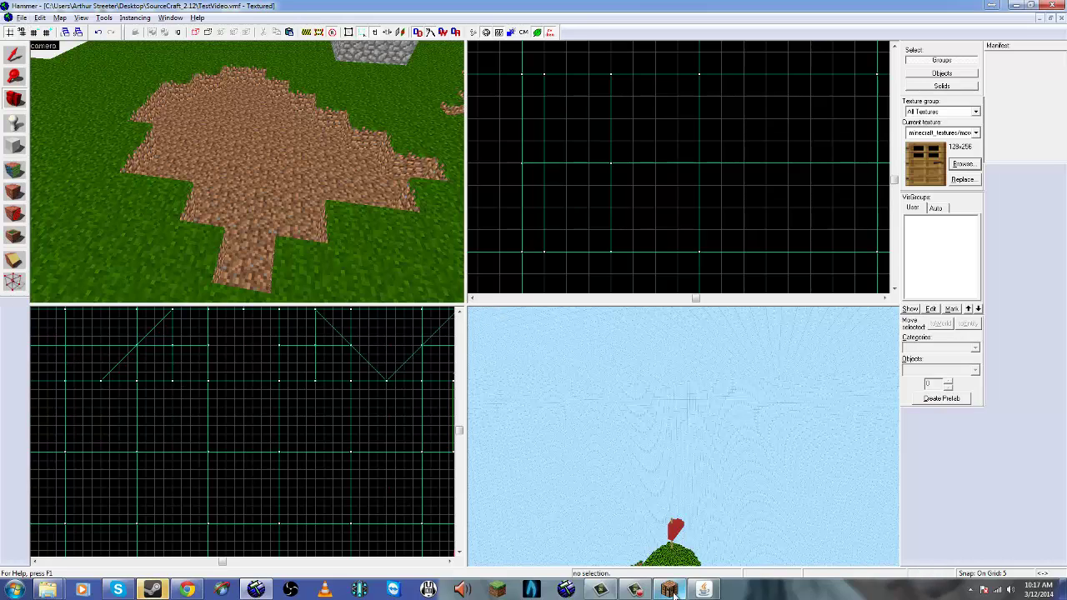
{"action": "key", "text": "z"}
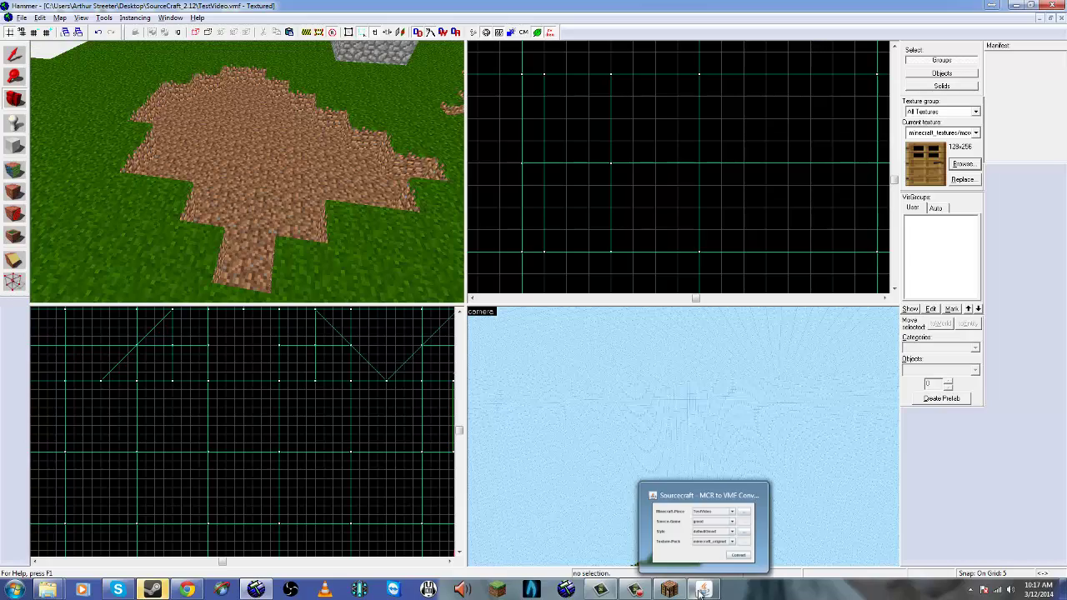
{"action": "left_click", "coordinate": [703, 590]}
{"action": "left_click", "coordinate": [980, 534]}
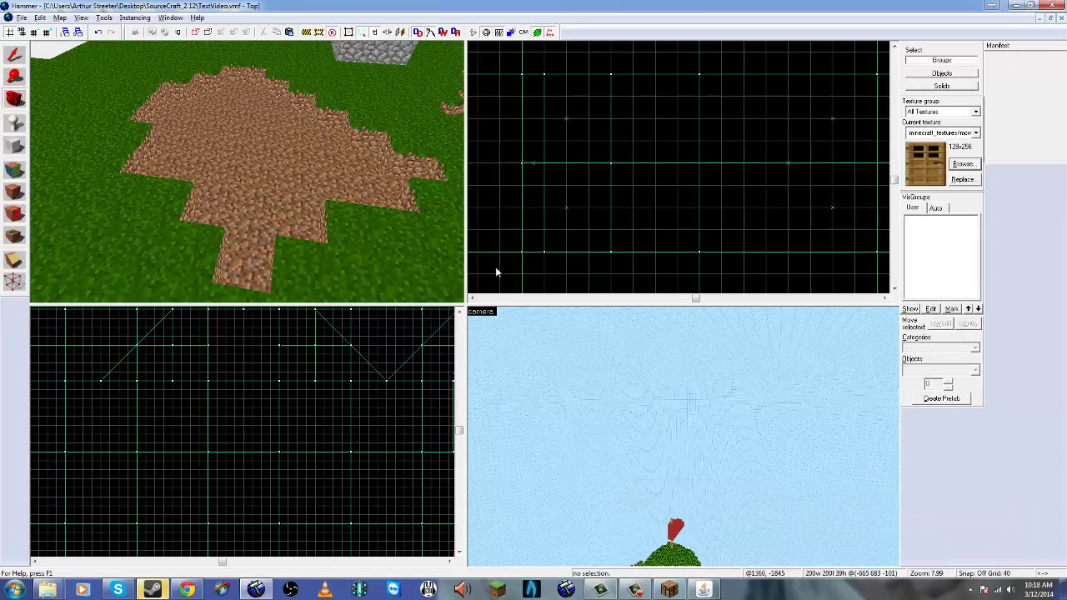
{"action": "key", "text": "s"}
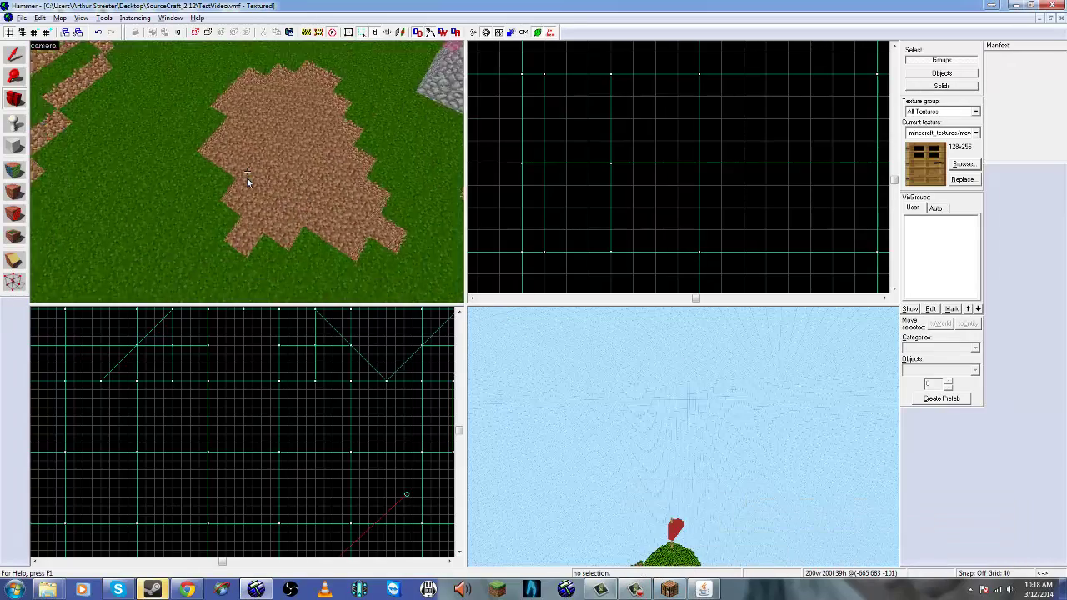
{"action": "key", "text": "z"}
{"action": "key", "text": "z"}
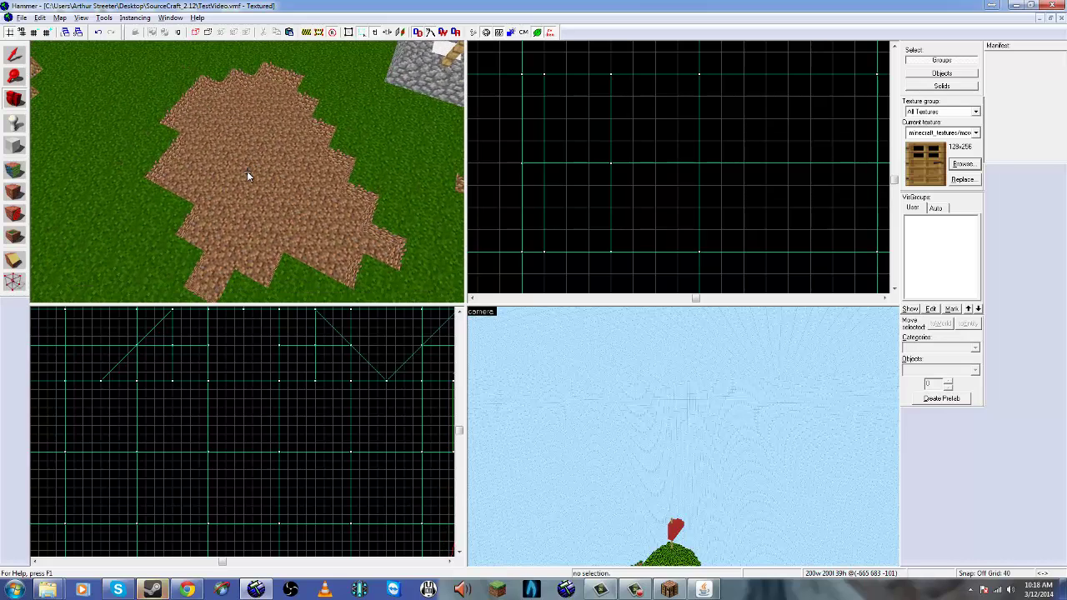
Locate the extents of the dirt patch in the front view by selecting dirt strips in its middle and at its outer edges.
{"action": "key", "text": "shift+b"}
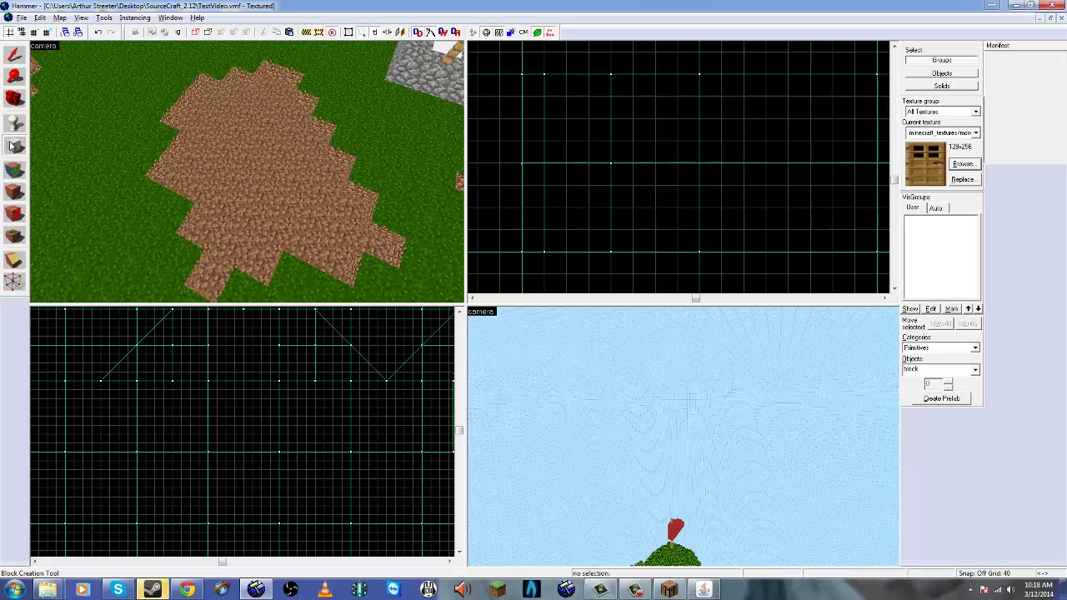
{"action": "scroll", "coordinate": [246, 384], "scroll_direction": "down", "scroll_amount": 6}
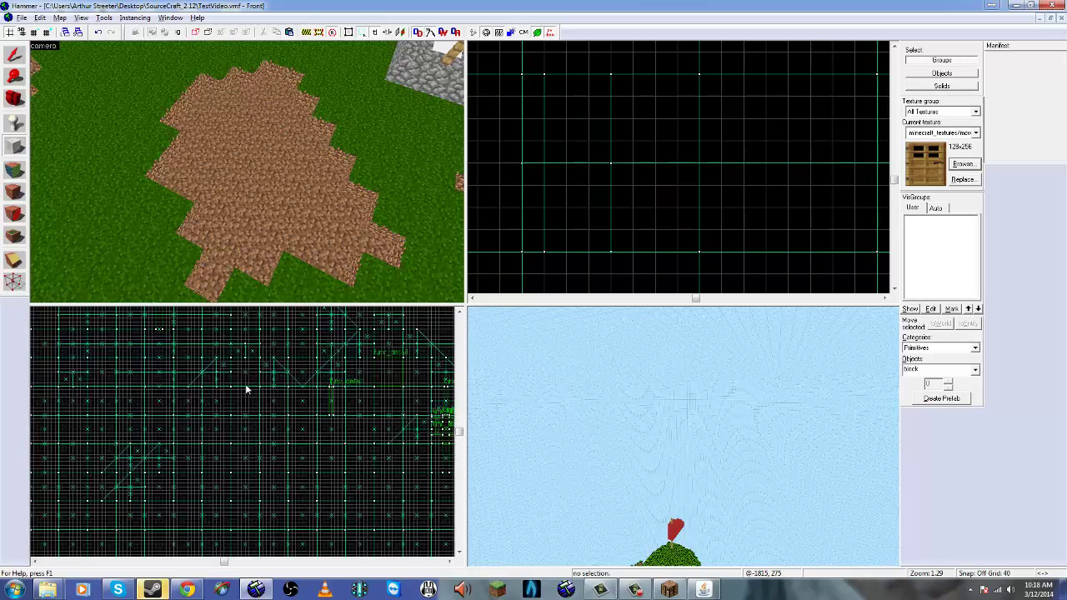
{"action": "scroll", "coordinate": [245, 389], "scroll_direction": "up", "scroll_amount": 3}
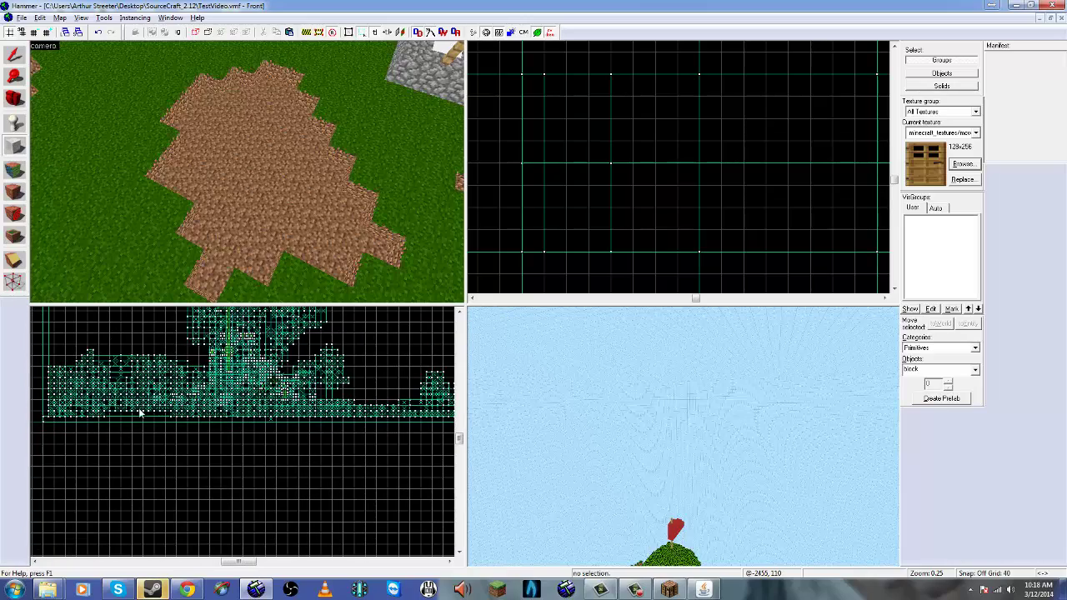
{"action": "left_click", "coordinate": [271, 216]}
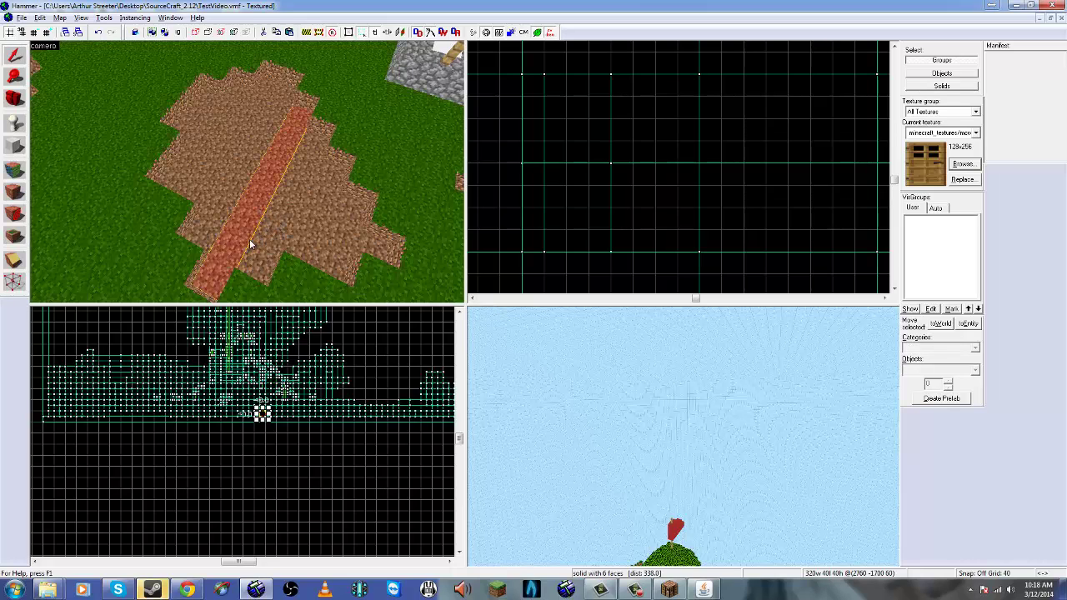
{"action": "scroll", "coordinate": [258, 417], "scroll_direction": "up", "scroll_amount": 2}
{"action": "scroll", "coordinate": [253, 410], "scroll_direction": "up", "scroll_amount": 3}
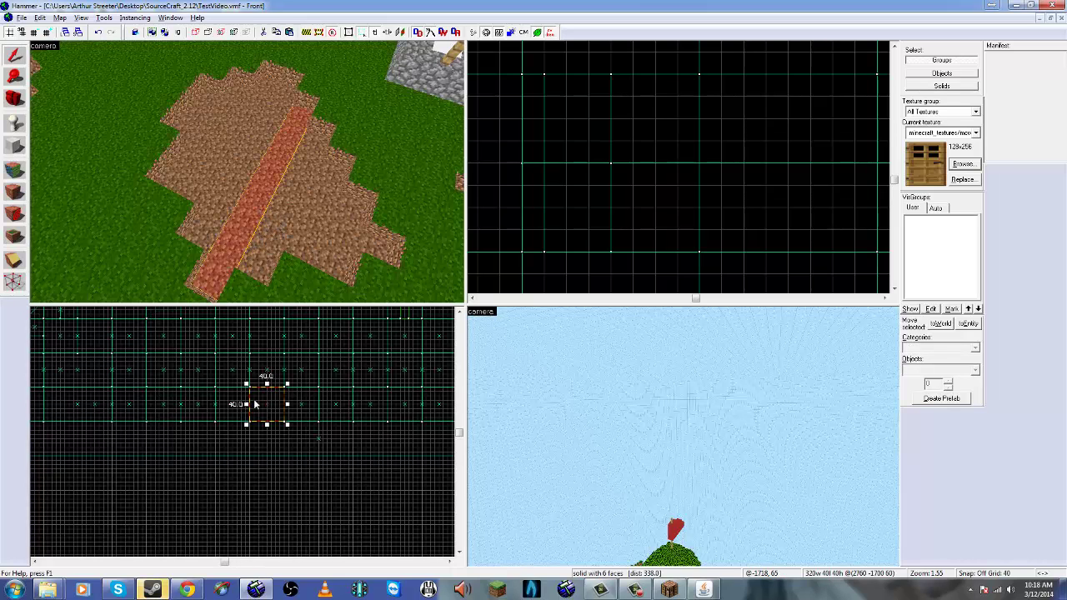
{"action": "left_click", "coordinate": [386, 250]}
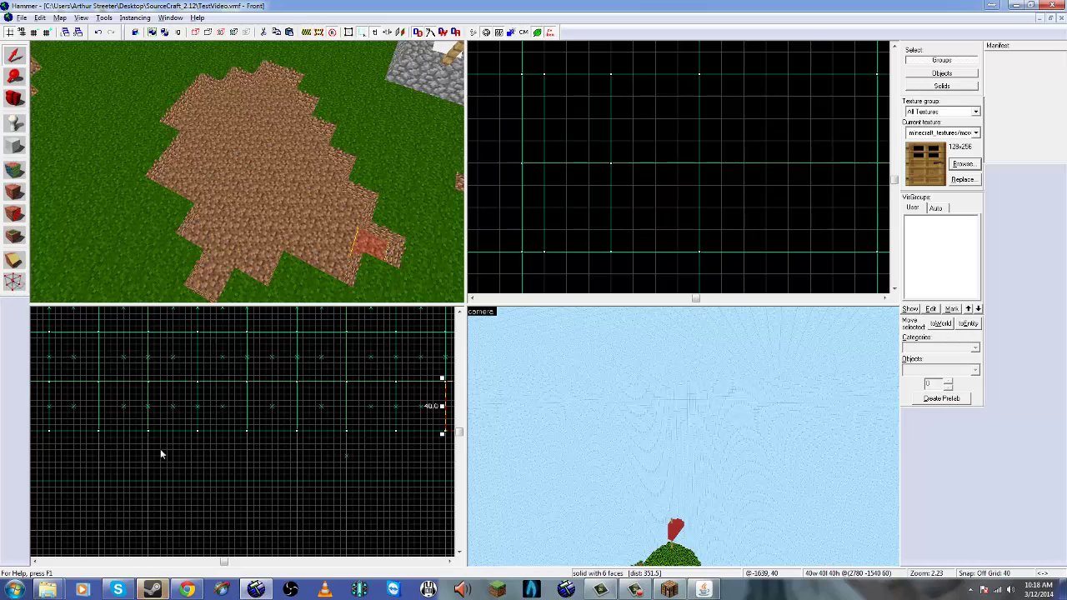
{"action": "scroll", "coordinate": [255, 409], "scroll_direction": "down", "scroll_amount": 2}
{"action": "left_click", "coordinate": [188, 122]}
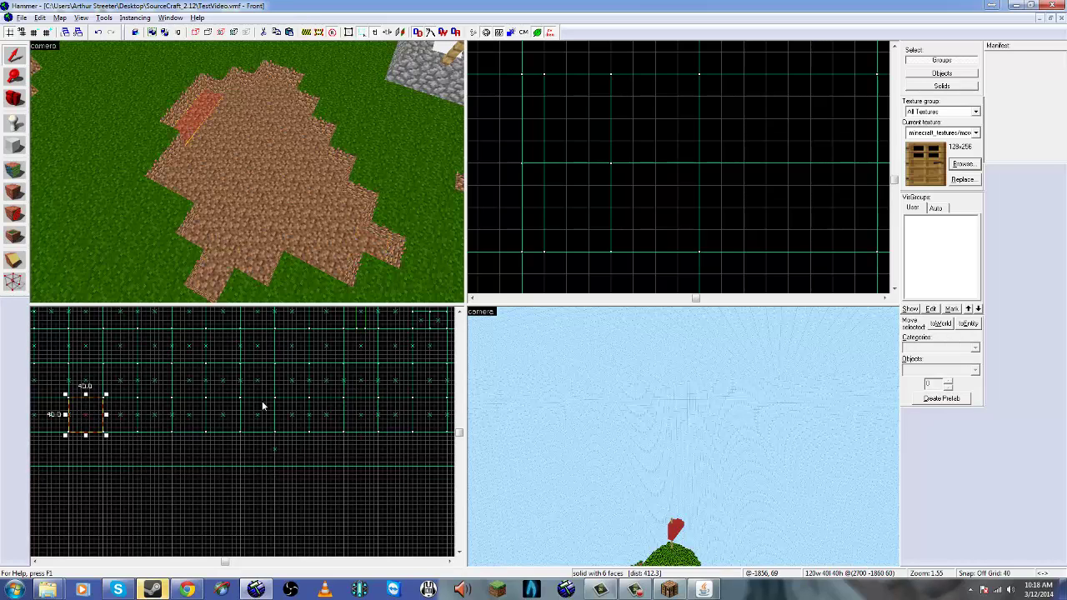
Outline a new block 400 units long and 40 units high in the front view, starting from the selected dirt strip.
{"action": "left_click", "coordinate": [14, 146]}
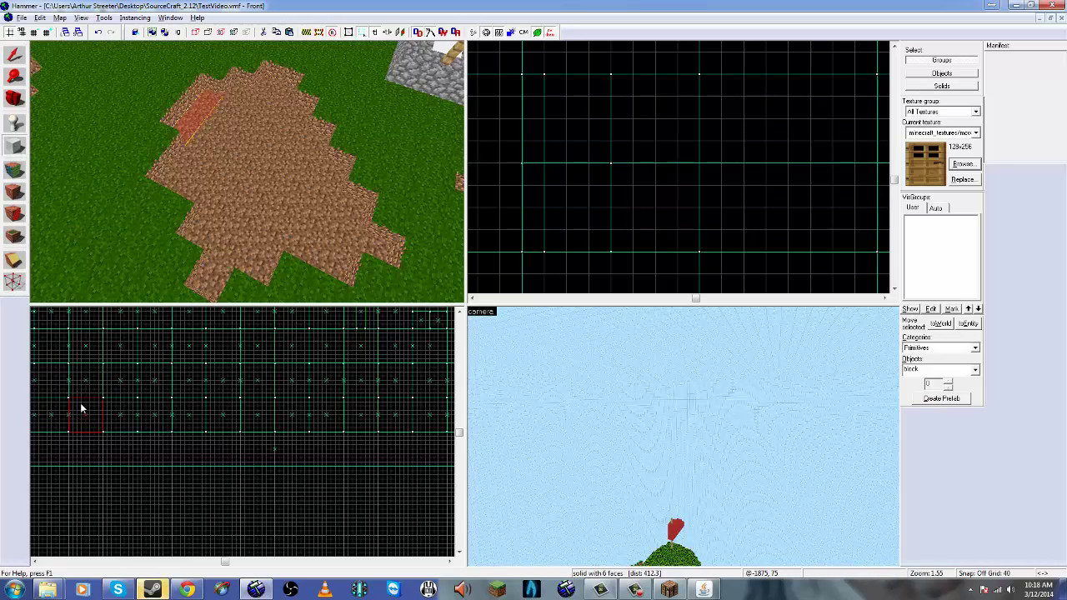
{"action": "left_click_drag", "start_coordinate": [80, 403], "coordinate": [353, 422]}
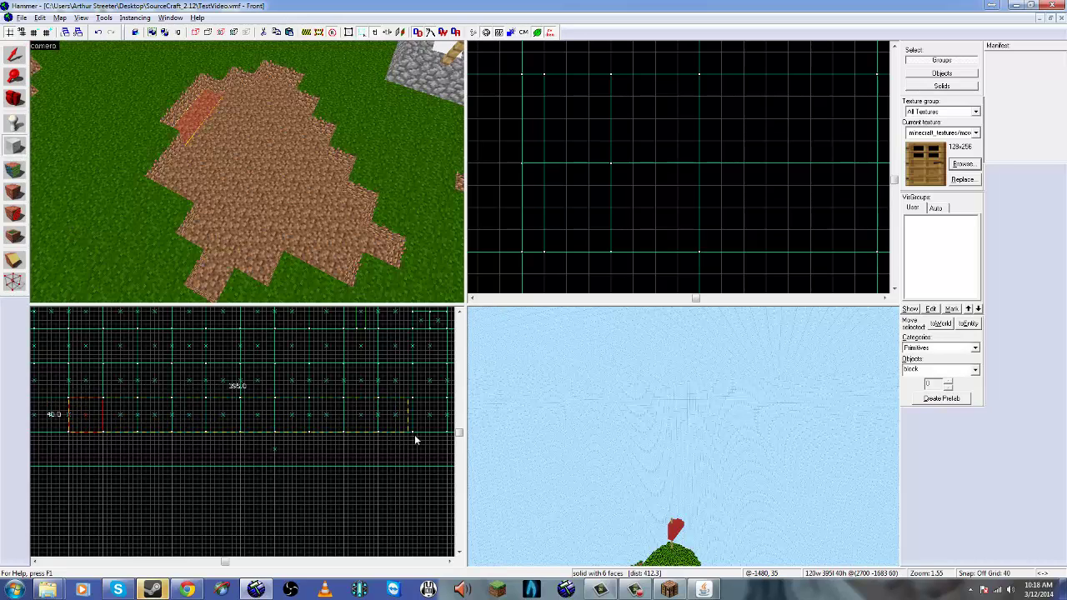
{"action": "left_click_drag", "start_coordinate": [414, 434], "coordinate": [414, 436]}
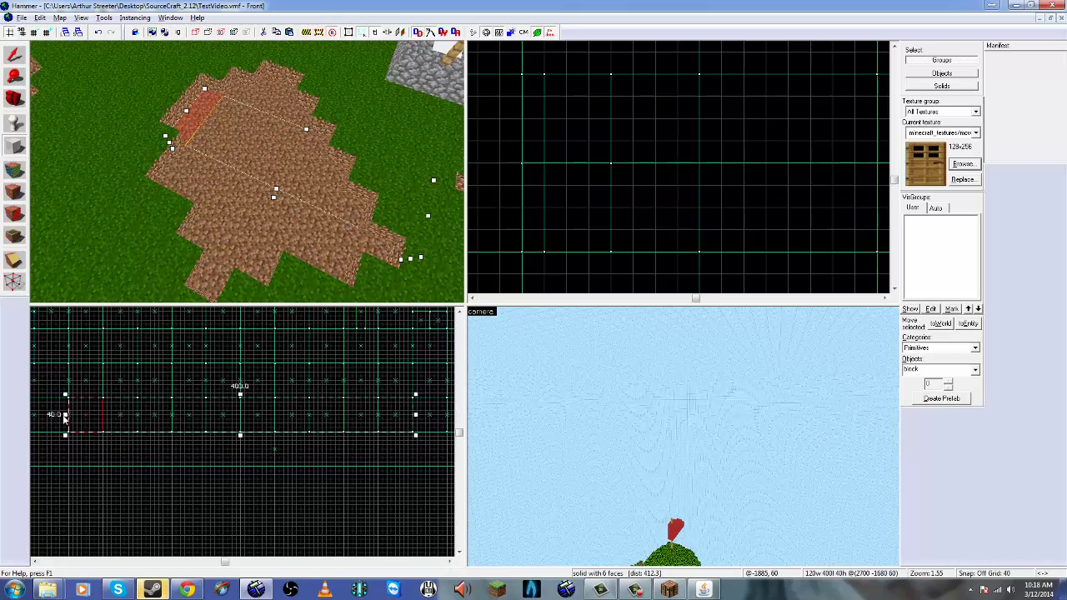
Widen the block outline across the dirt patch to 280 units and then 355 units, and inspect its coverage.
{"action": "key", "text": "z"}
{"action": "key", "text": "a"}
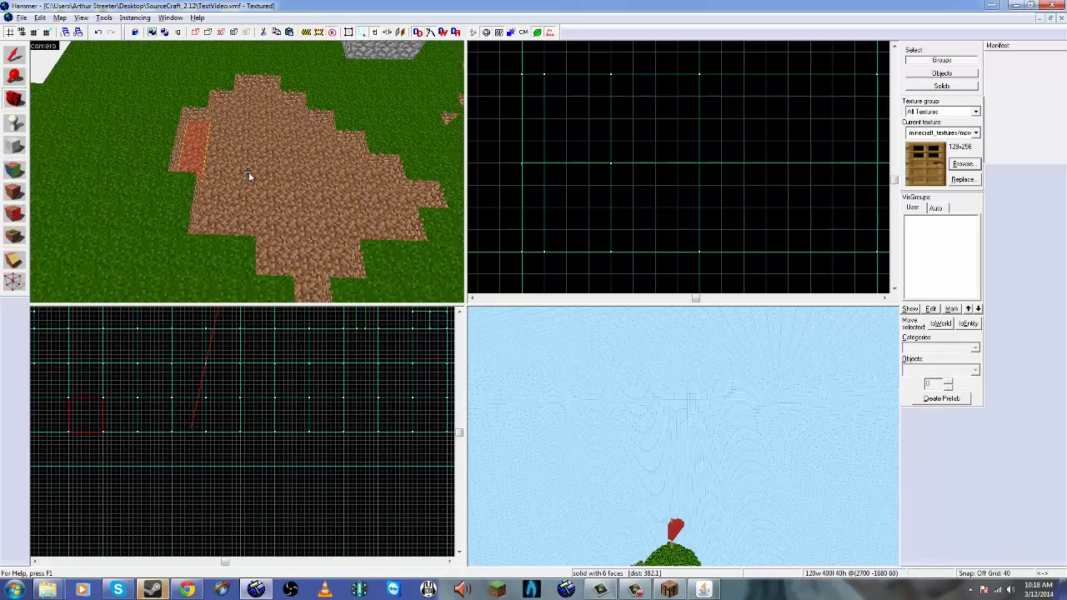
{"action": "left_click", "coordinate": [14, 146]}
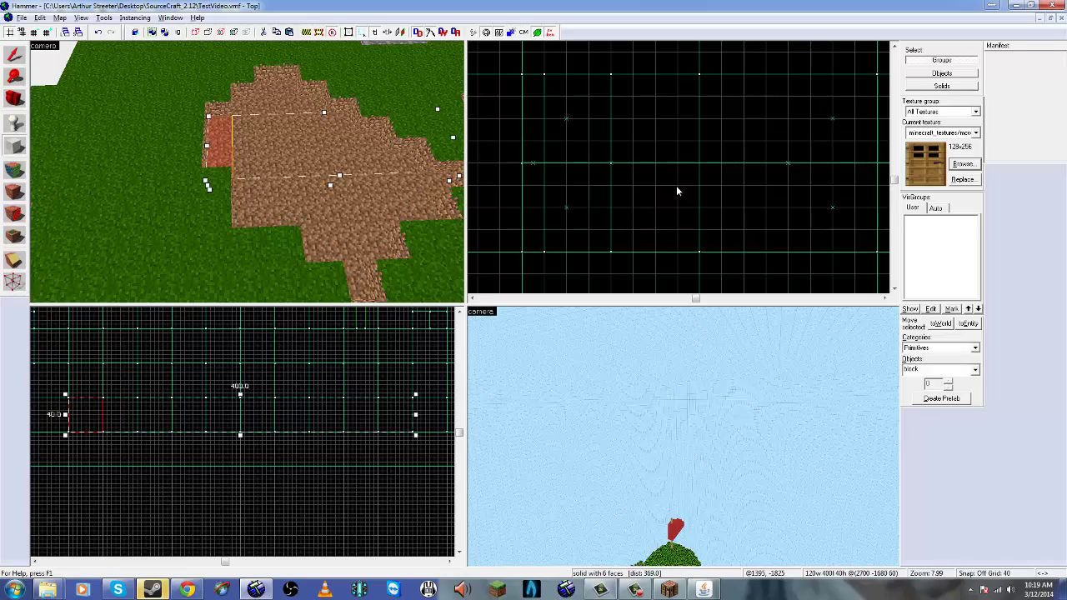
{"action": "scroll", "coordinate": [671, 177], "scroll_direction": "down", "scroll_amount": 6}
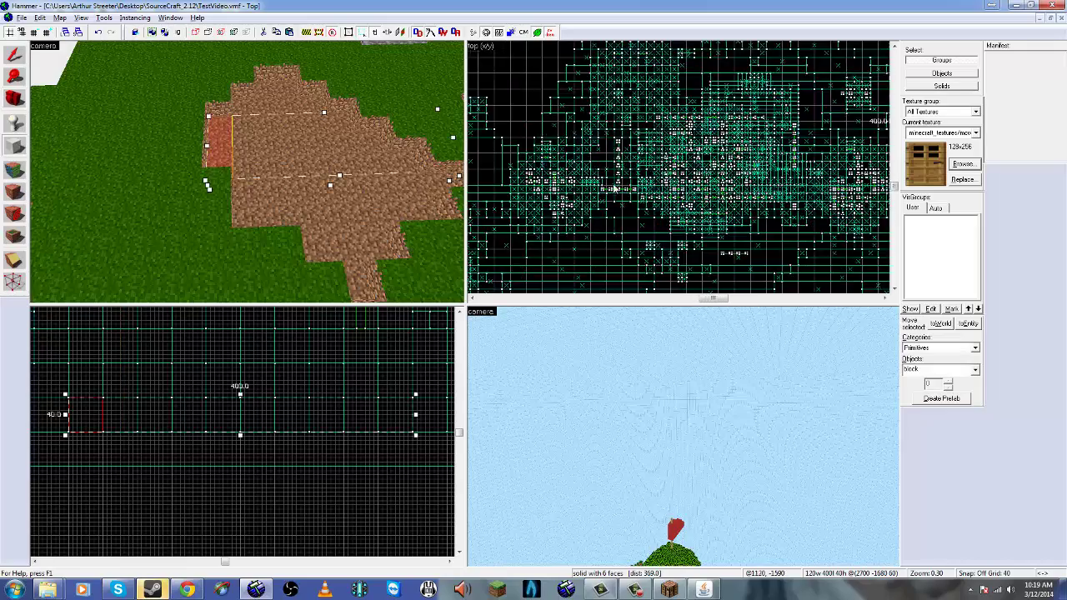
{"action": "scroll", "coordinate": [640, 242], "scroll_direction": "down", "scroll_amount": 1}
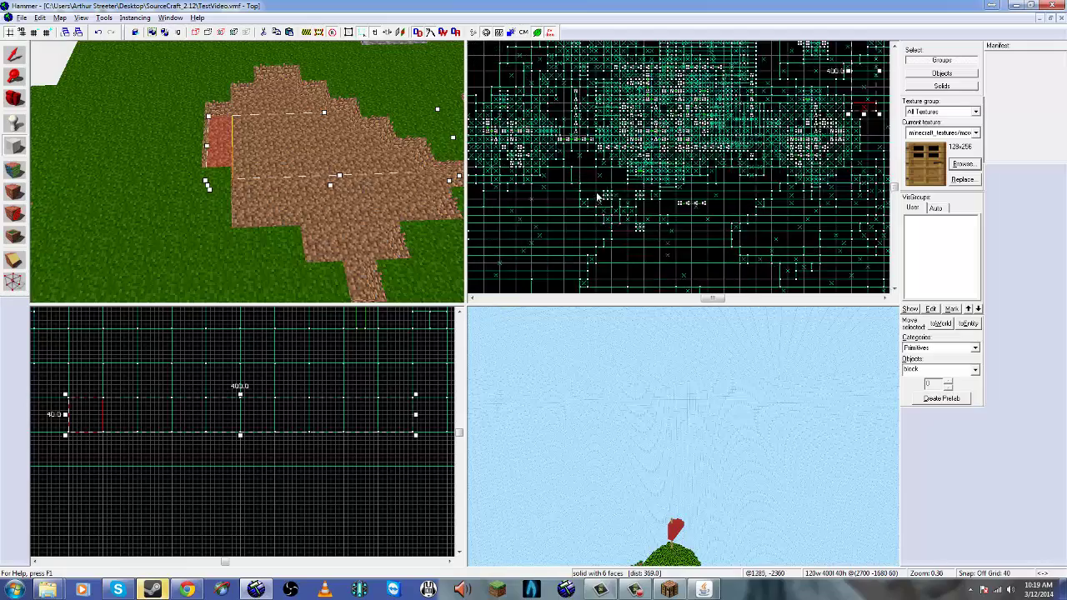
{"action": "scroll", "coordinate": [783, 133], "scroll_direction": "up", "scroll_amount": 5}
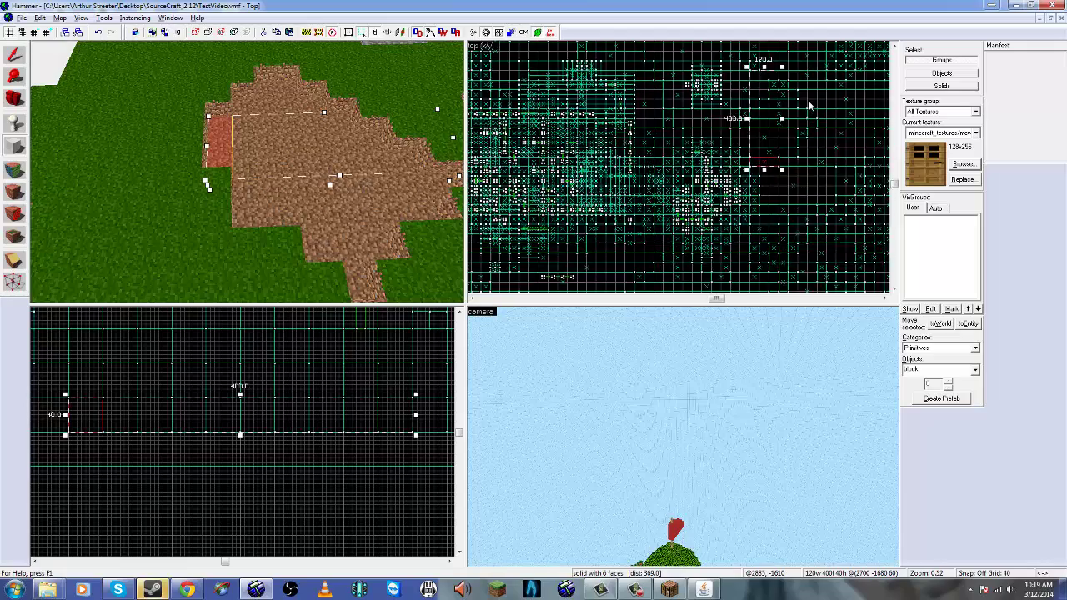
{"action": "scroll", "coordinate": [780, 137], "scroll_direction": "down", "scroll_amount": 2}
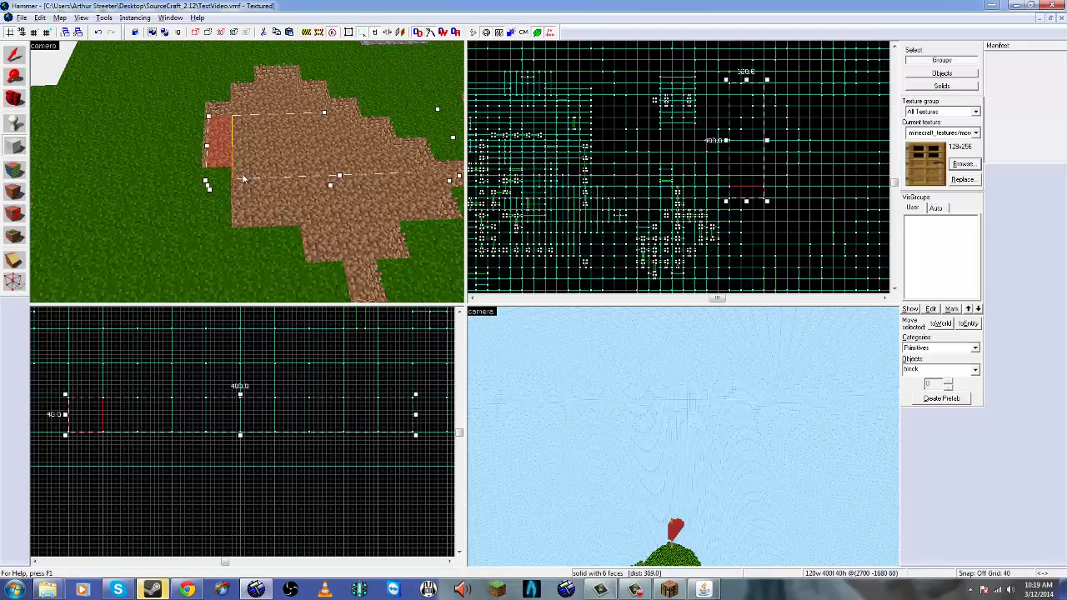
{"action": "left_click_drag", "start_coordinate": [340, 176], "coordinate": [365, 301]}
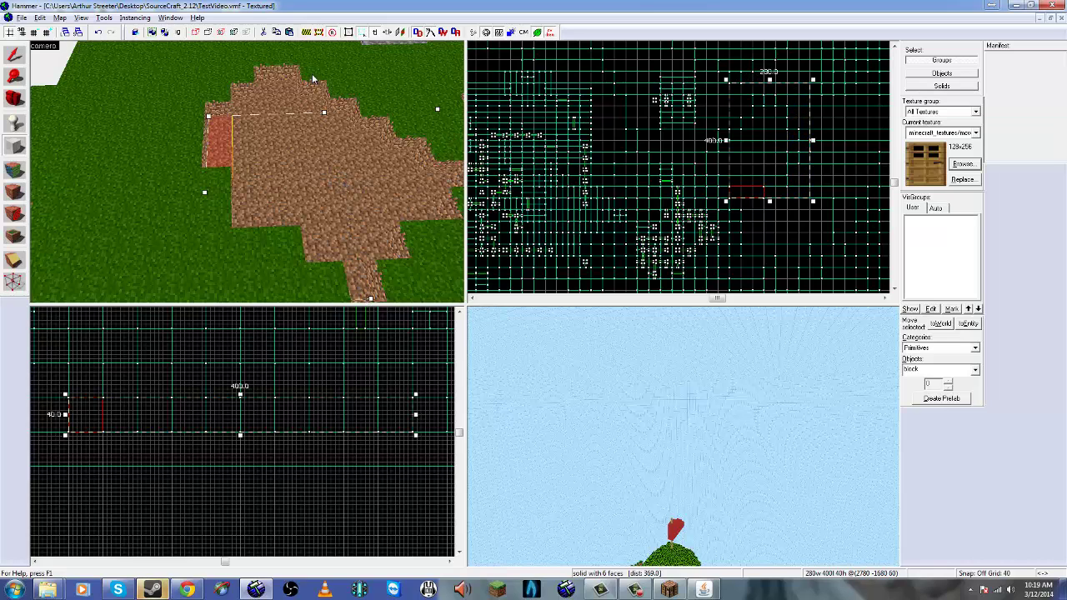
{"action": "left_click_drag", "start_coordinate": [323, 114], "coordinate": [286, 82]}
{"action": "key", "text": "shift+c"}
{"action": "key", "text": "d"}
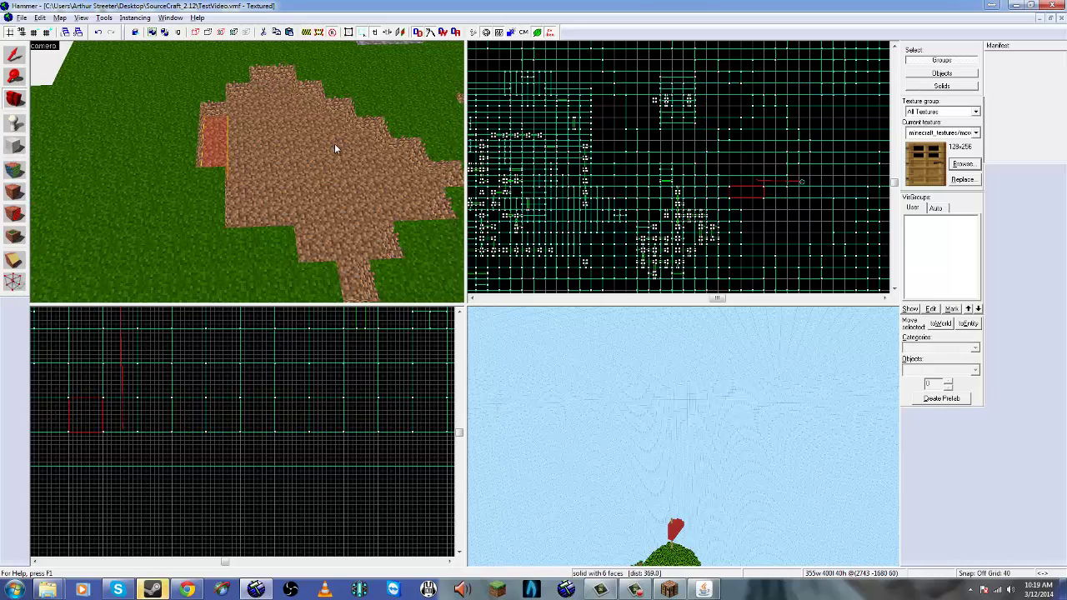
{"action": "key", "text": "shift+b"}
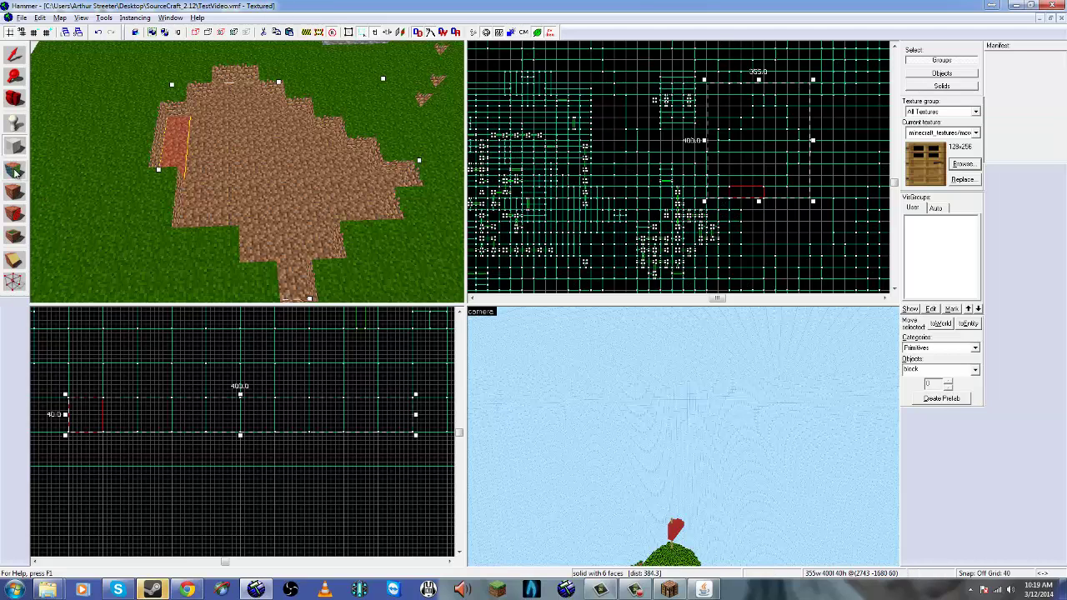
Create the outlined block with the tools/toolsnodraw texture and raise it 40 units into the dirt patch.
{"action": "left_click", "coordinate": [963, 164]}
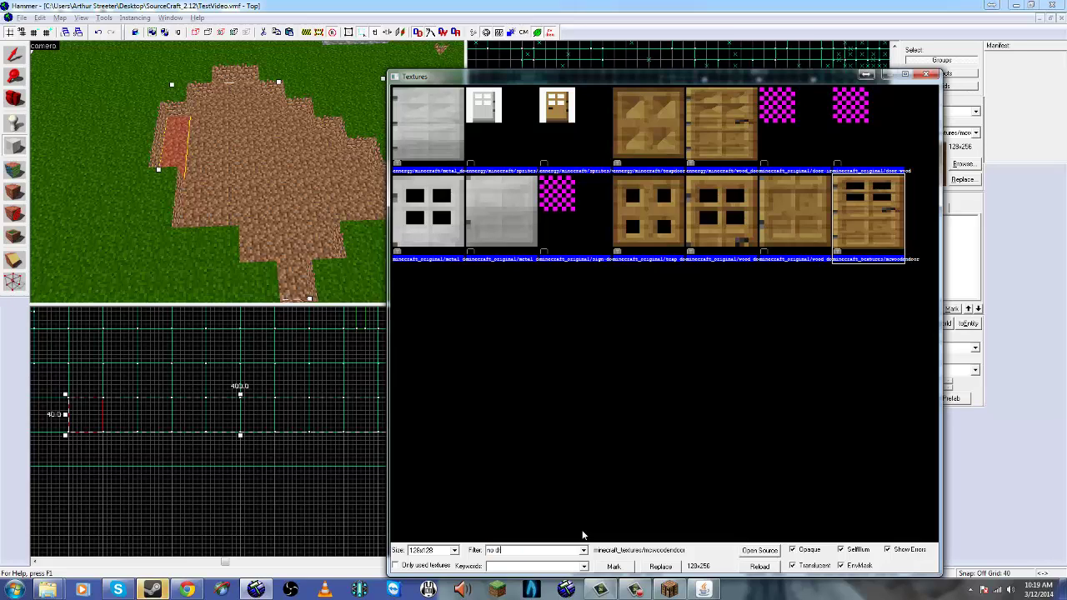
{"action": "double_click", "coordinate": [435, 130]}
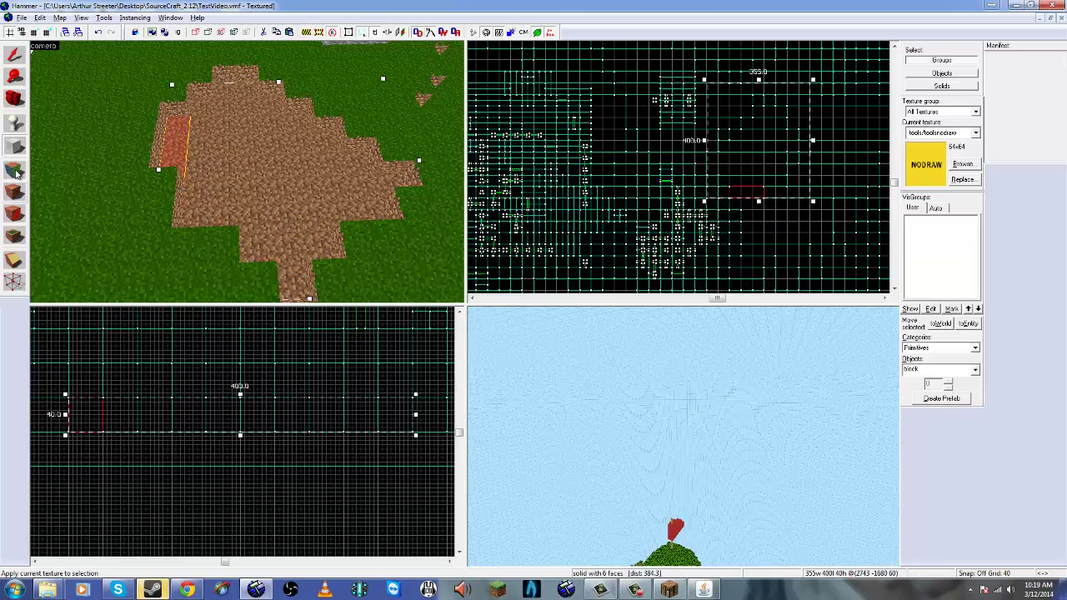
{"action": "left_click", "coordinate": [299, 163]}
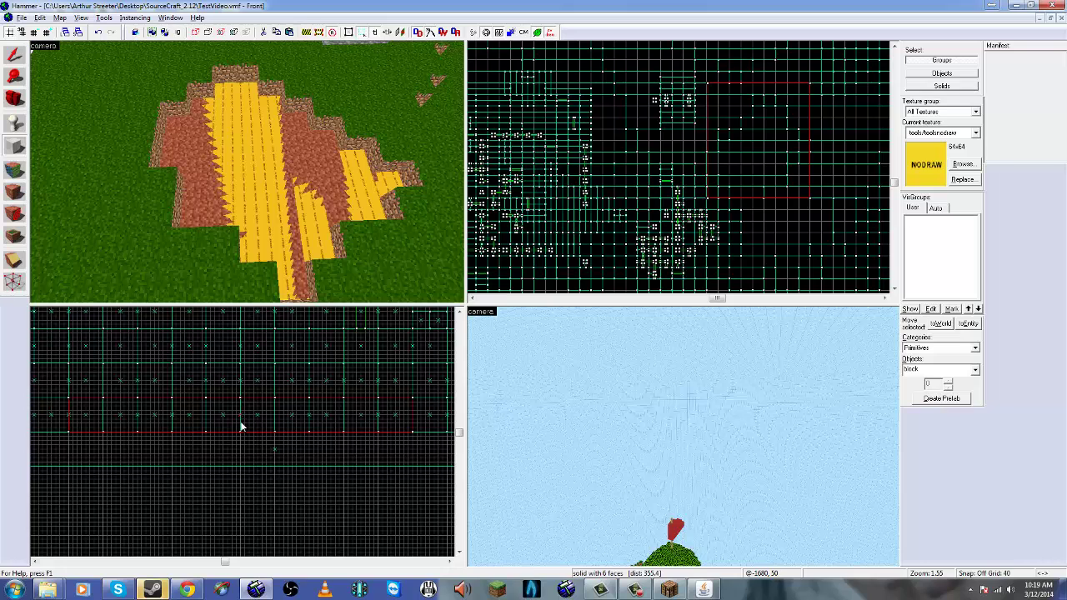
{"action": "key", "text": "shift+s"}
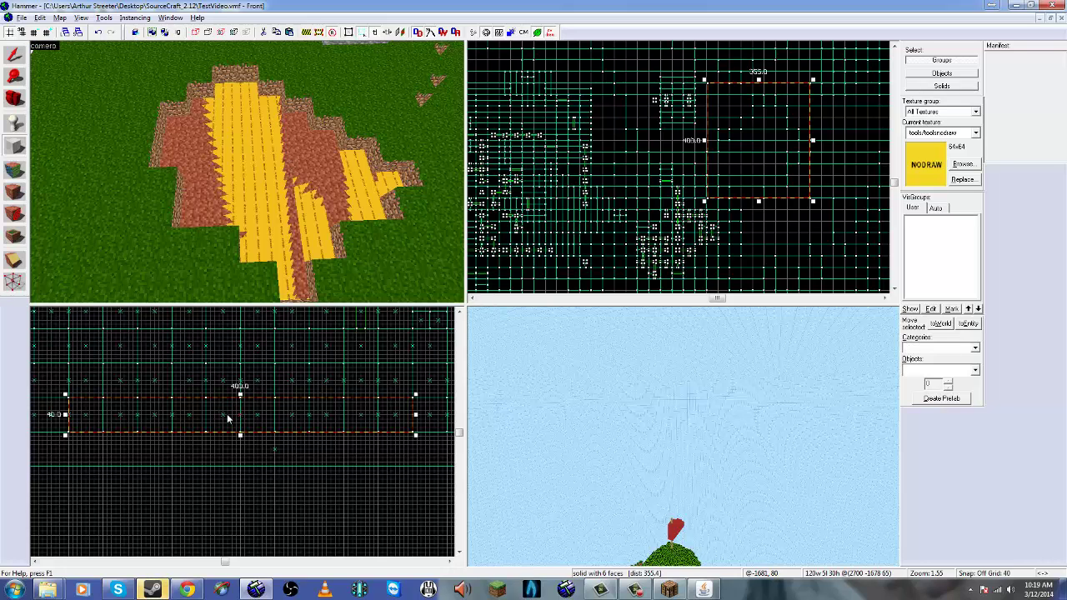
{"action": "left_click_drag", "start_coordinate": [233, 419], "coordinate": [229, 380]}
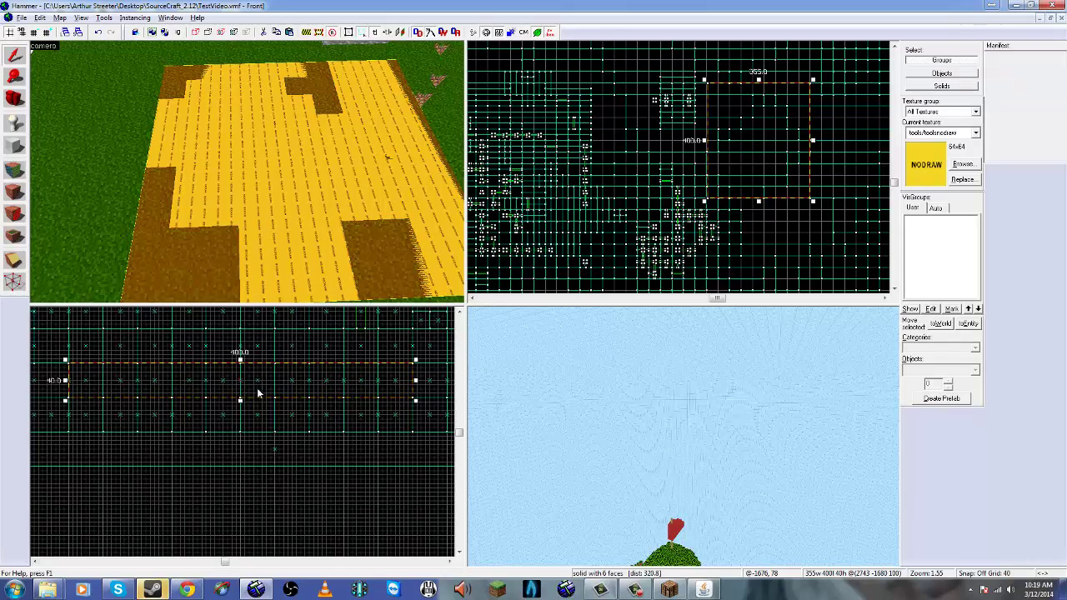
Lower the nodraw block 5 units so its top sits just below the surrounding grass, and check it up close.
{"action": "key", "text": "shift+c"}
{"action": "key", "text": "w"}
{"action": "mouse_move", "coordinate": [250, 168]}
{"action": "left_mouse_down"}
{"action": "mouse_move", "coordinate": [259, 172]}
{"action": "mouse_move", "coordinate": [234, 173]}
{"action": "mouse_move", "coordinate": [248, 173]}
{"action": "left_mouse_up"}
{"action": "key", "text": "w"}
{"action": "scroll", "coordinate": [246, 386], "scroll_direction": "up", "scroll_amount": 3}
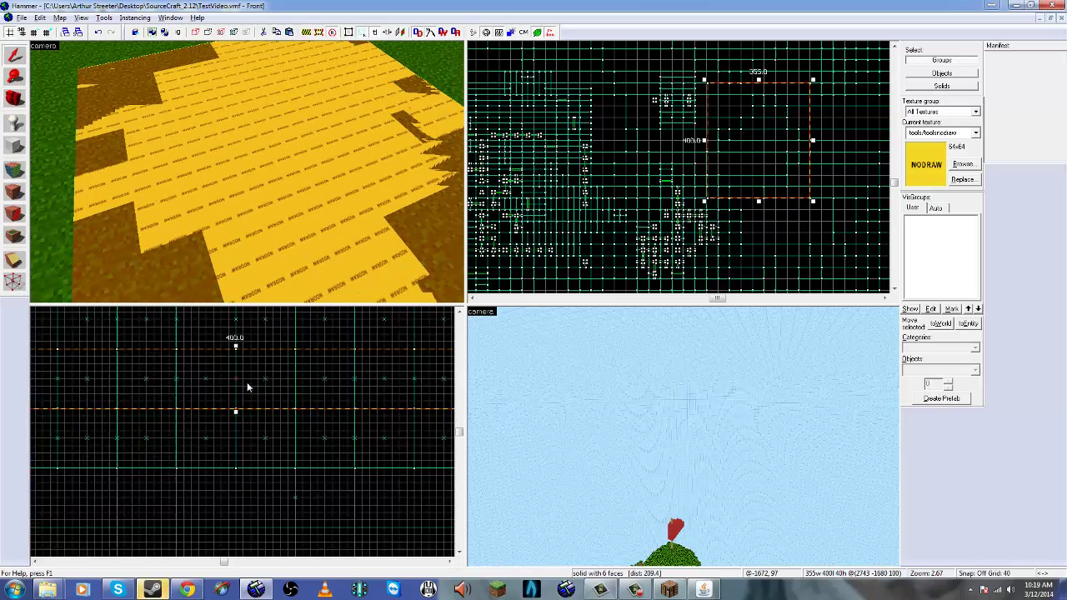
{"action": "scroll", "coordinate": [263, 375], "scroll_direction": "up", "scroll_amount": 3}
{"action": "key", "text": "Escape"}
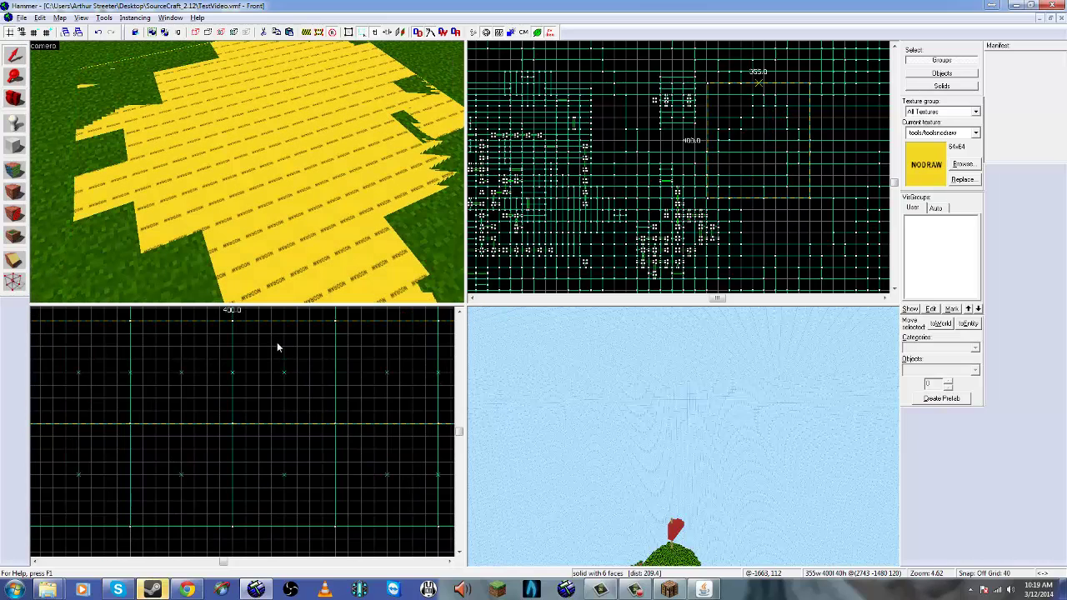
{"action": "left_click_drag", "start_coordinate": [278, 344], "coordinate": [277, 349]}
{"action": "key", "text": "z"}
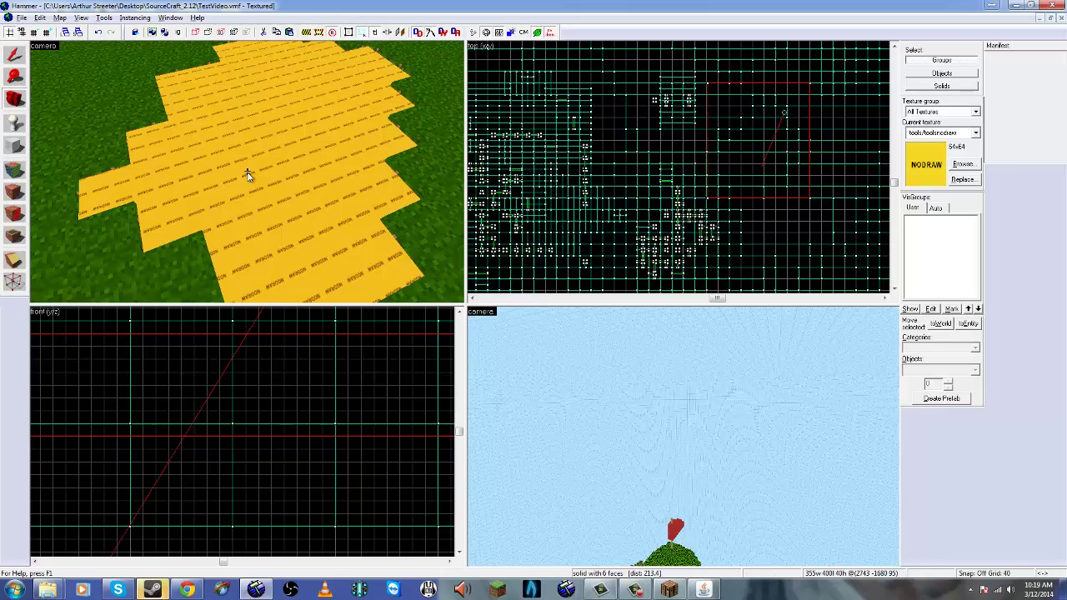
{"action": "key", "text": "w"}
{"action": "key", "text": "s"}
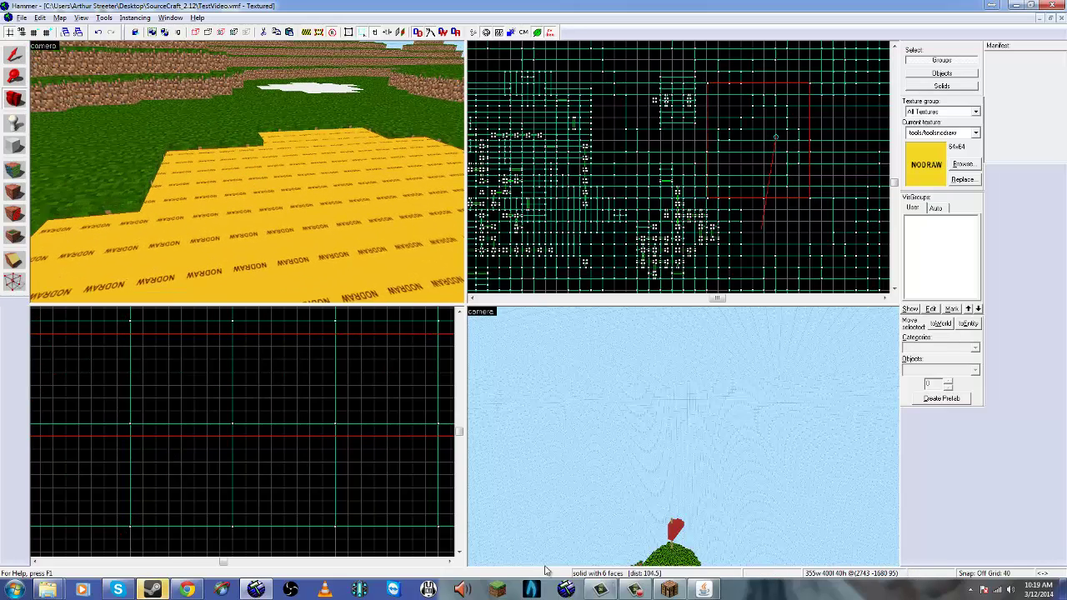
Switch to Minecraft, walk to the pond beyond the well to examine its water surface, and return to Hammer.
{"action": "left_click", "coordinate": [672, 591]}
{"action": "key", "text": "Escape"}
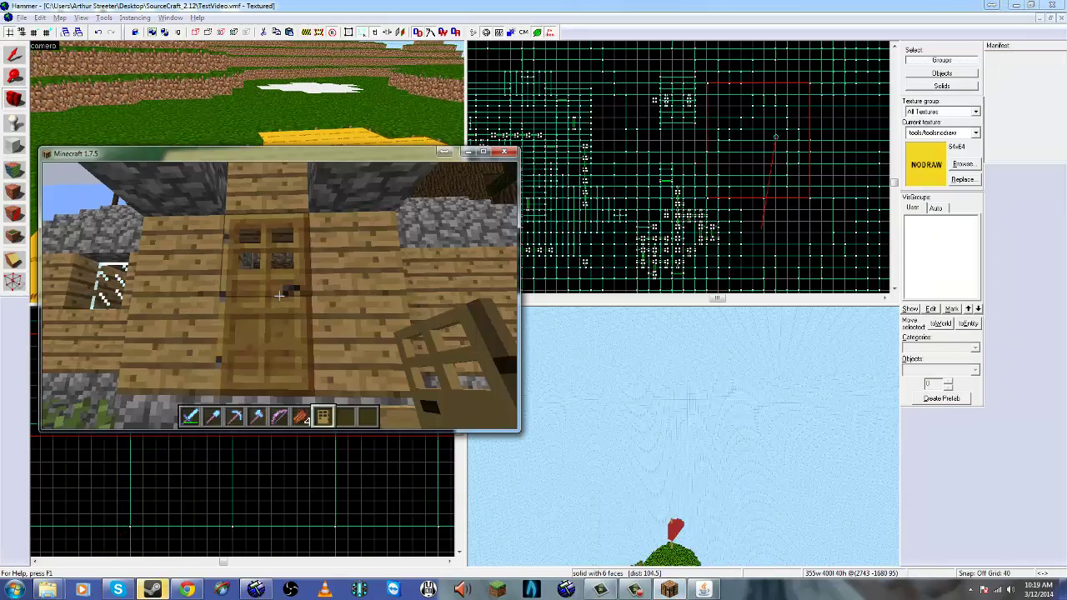
{"action": "key", "text": "w"}
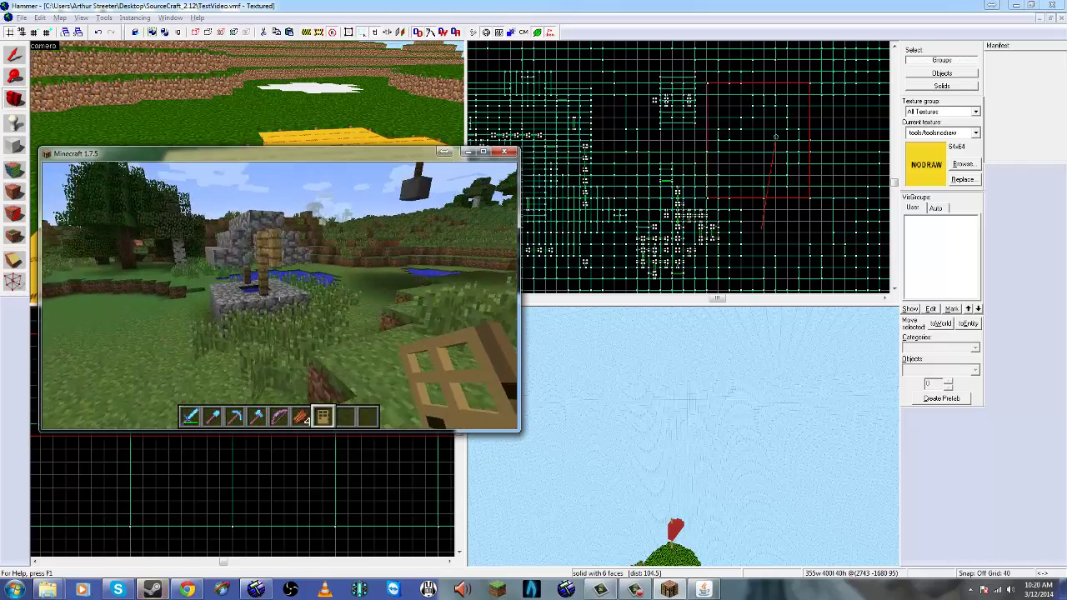
{"action": "key", "text": "w"}
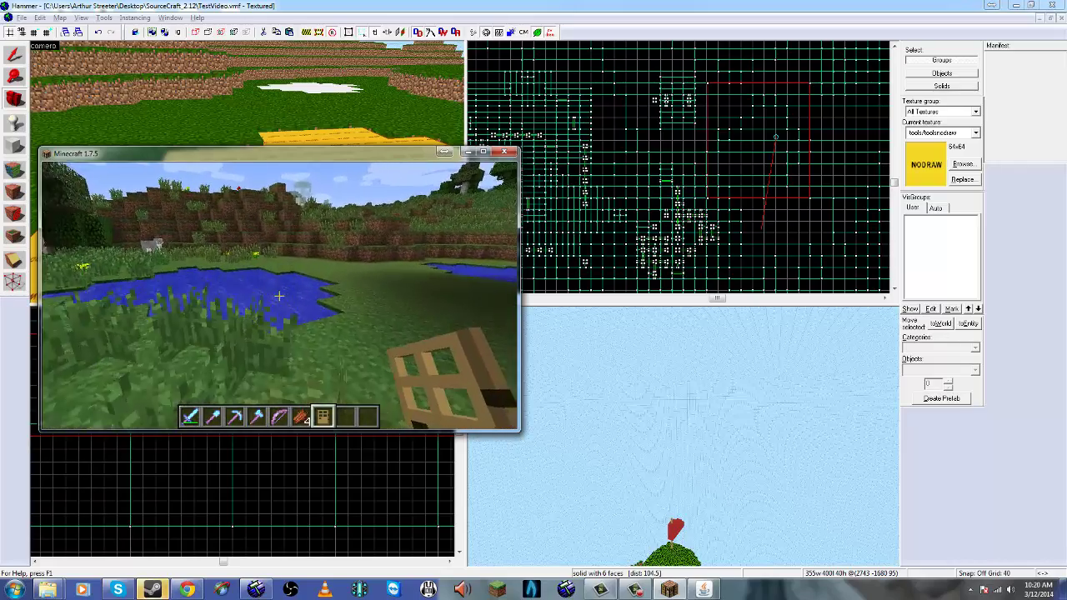
{"action": "key", "text": "w"}
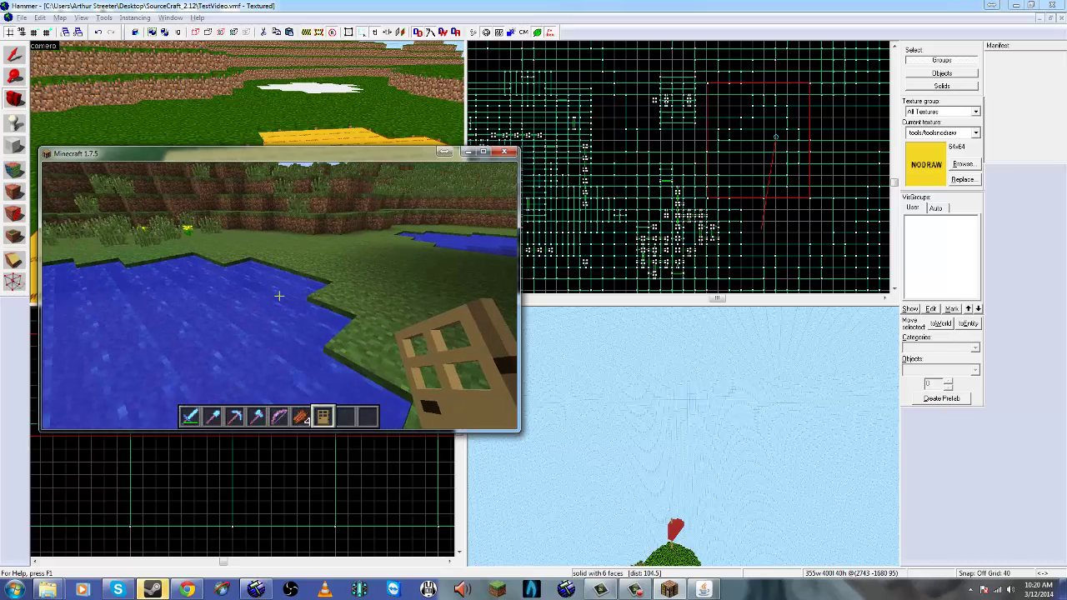
{"action": "key", "text": "alt+Tab"}
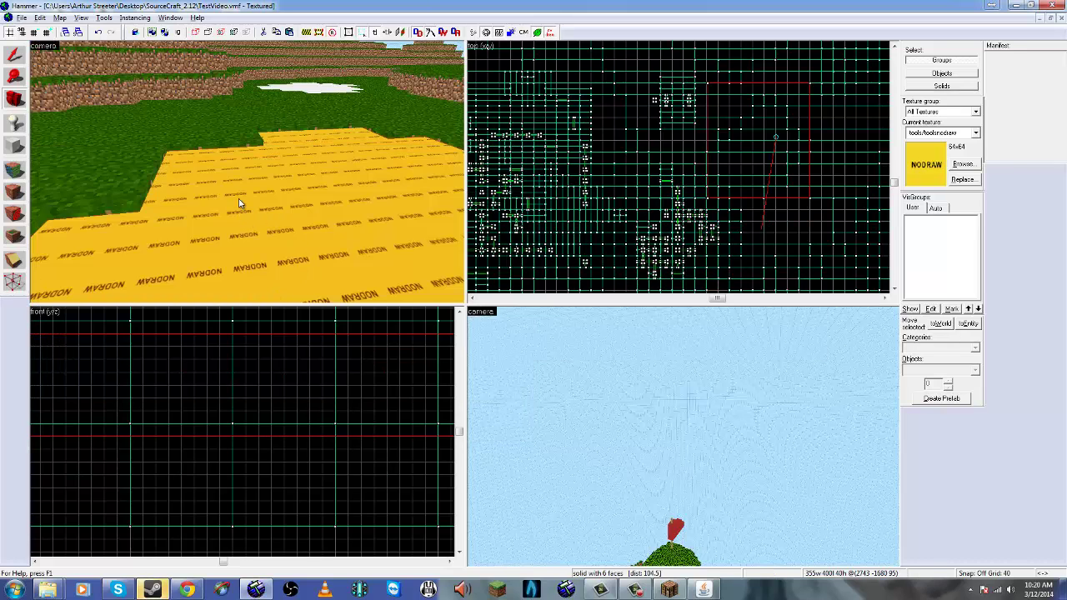
Open the texture browser for the nodraw block's faces and filter the textures by "minecraft water".
{"action": "key", "text": "z"}
{"action": "key", "text": "s"}
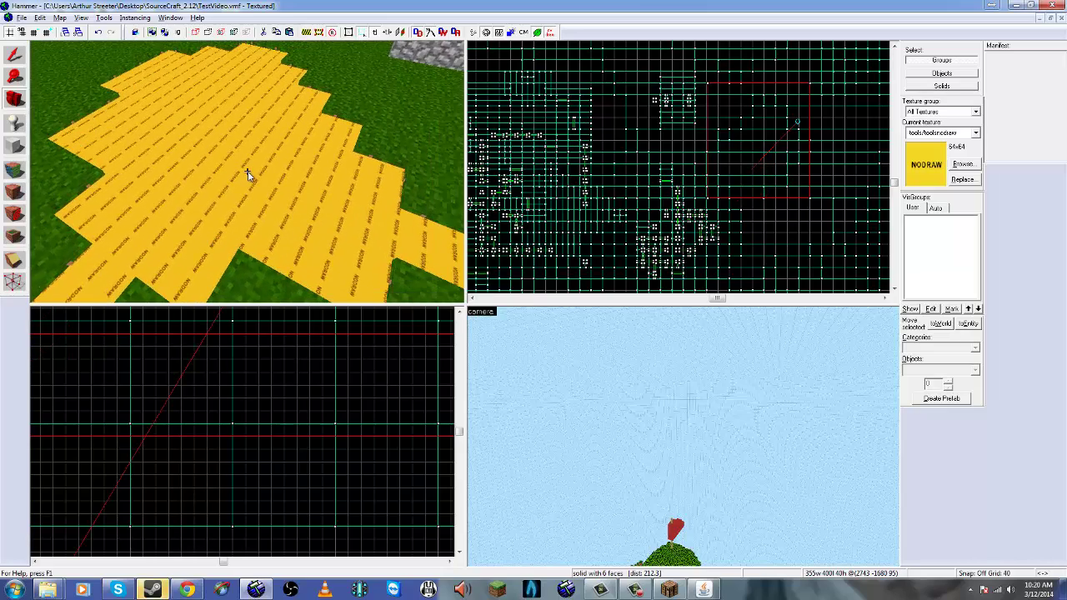
{"action": "key", "text": "z"}
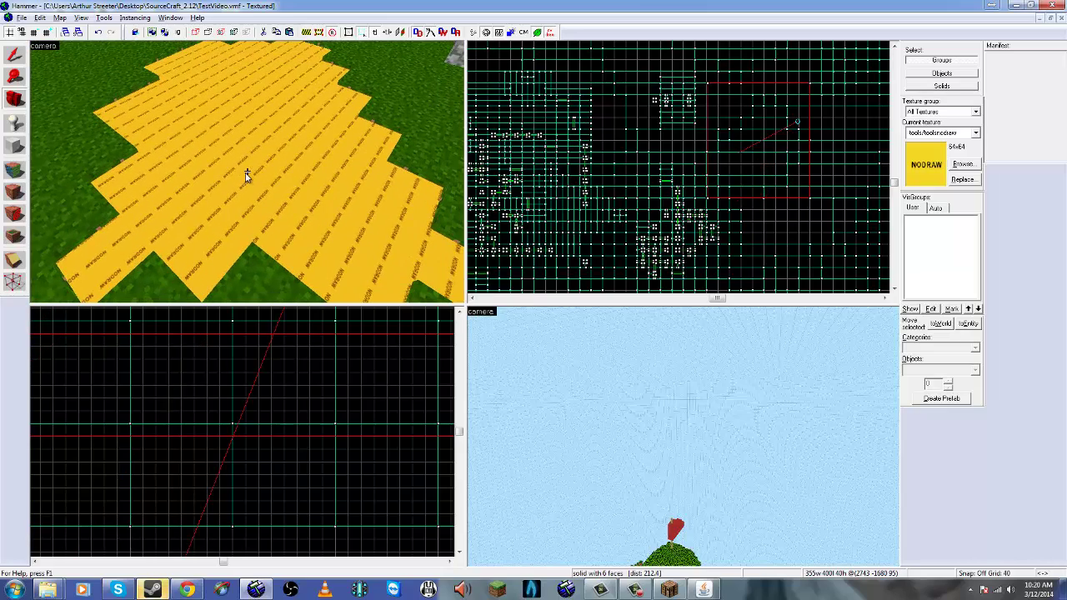
{"action": "left_click", "coordinate": [16, 170]}
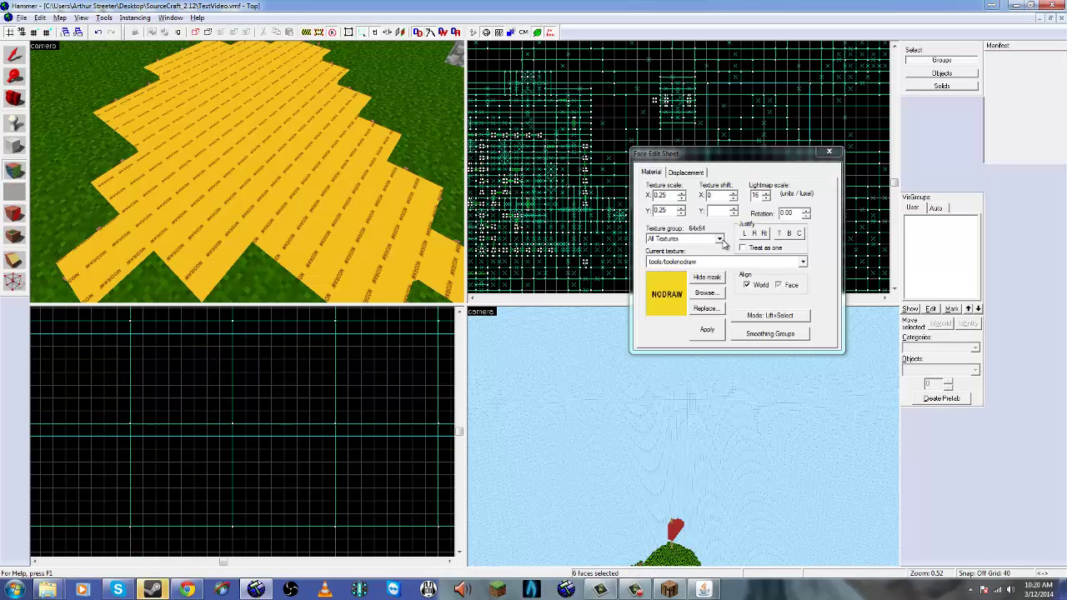
{"action": "left_click", "coordinate": [716, 264]}
{"action": "left_click", "coordinate": [708, 293]}
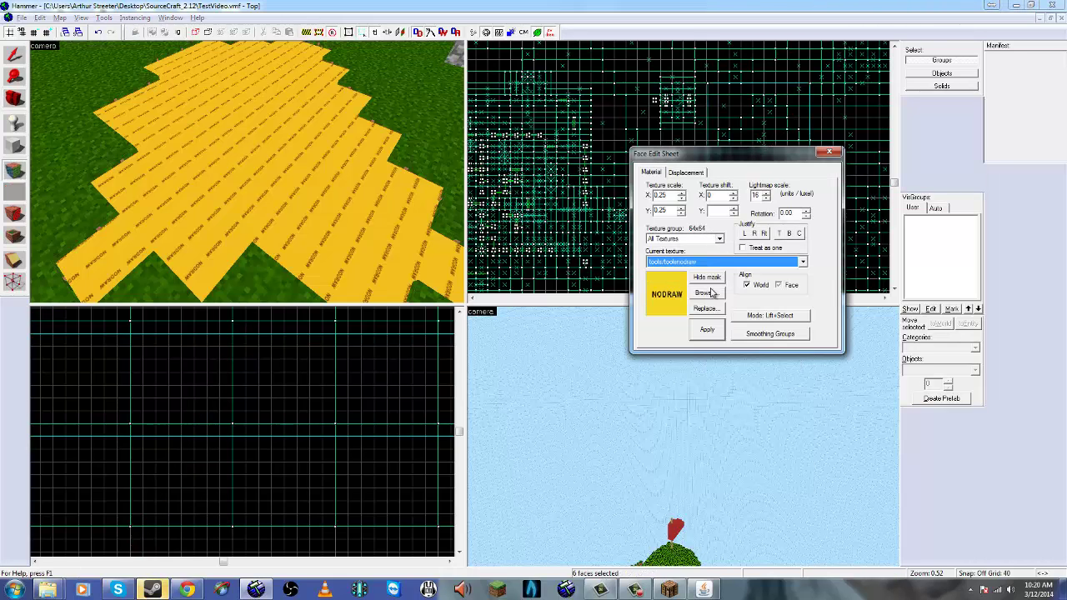
{"action": "left_click", "coordinate": [707, 293]}
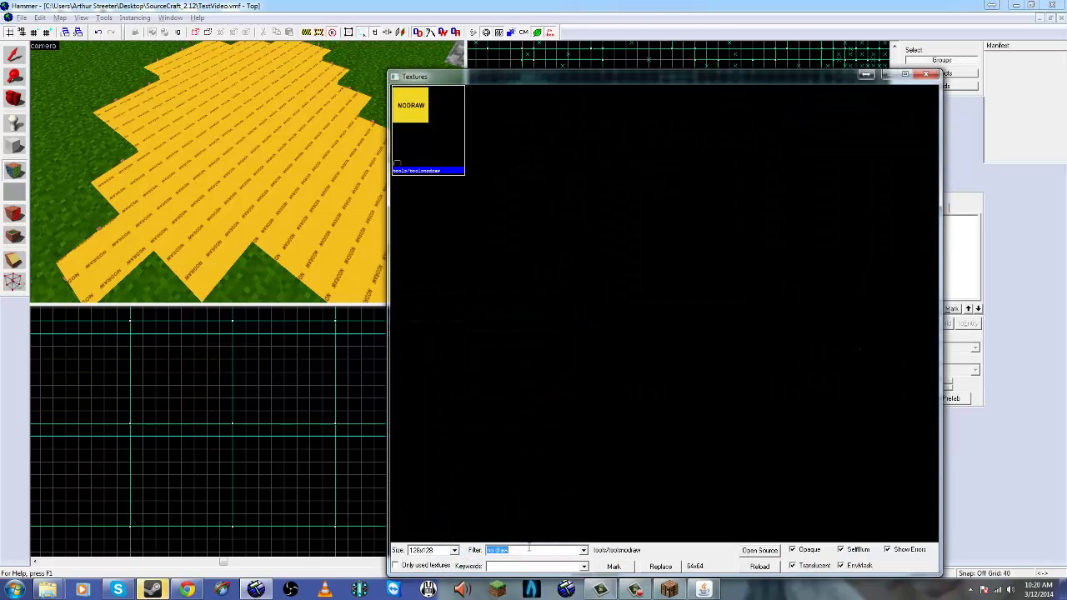
{"action": "type", "text": "wat door"}
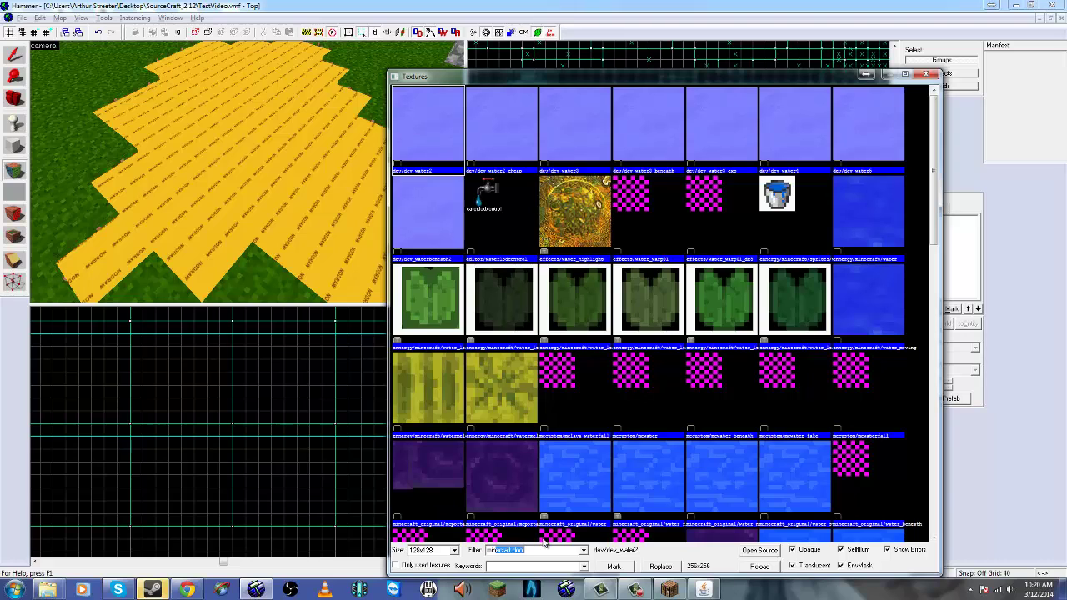
{"action": "type", "text": "minecraft "}
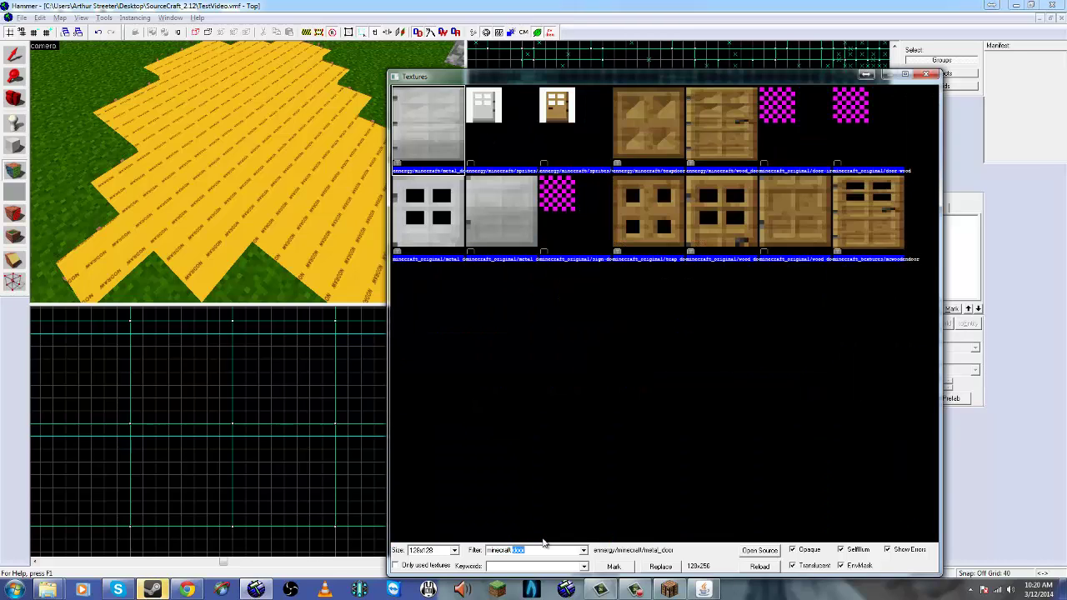
{"action": "type", "text": "water"}
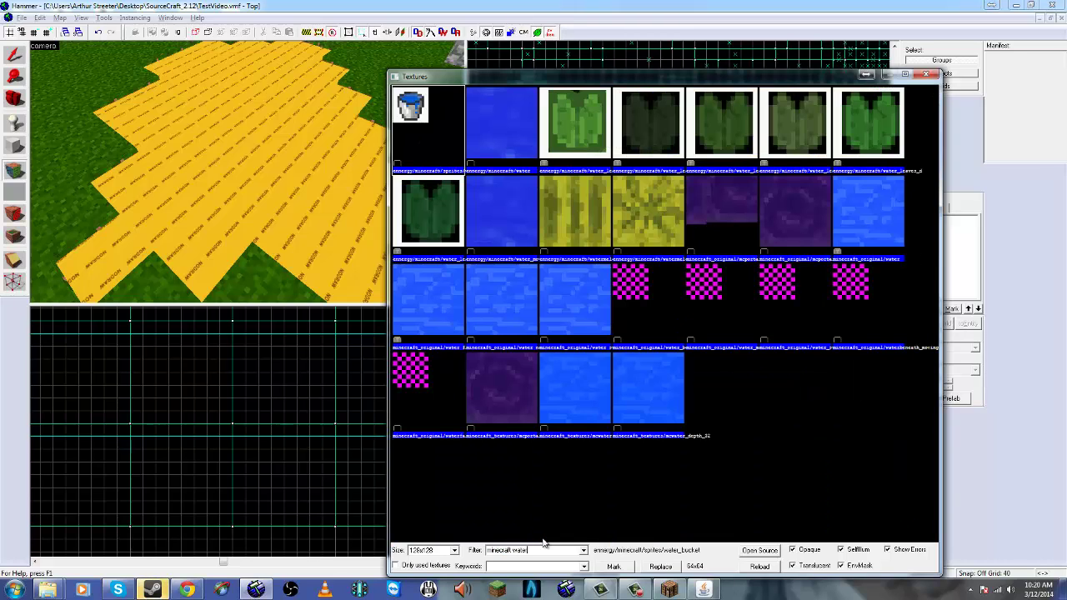
Compare the water and water_moving textures with the pond in Minecraft, and apply ennergy/minecraft/water to all the block's faces.
{"action": "left_click", "coordinate": [514, 140]}
{"action": "left_click", "coordinate": [505, 178]}
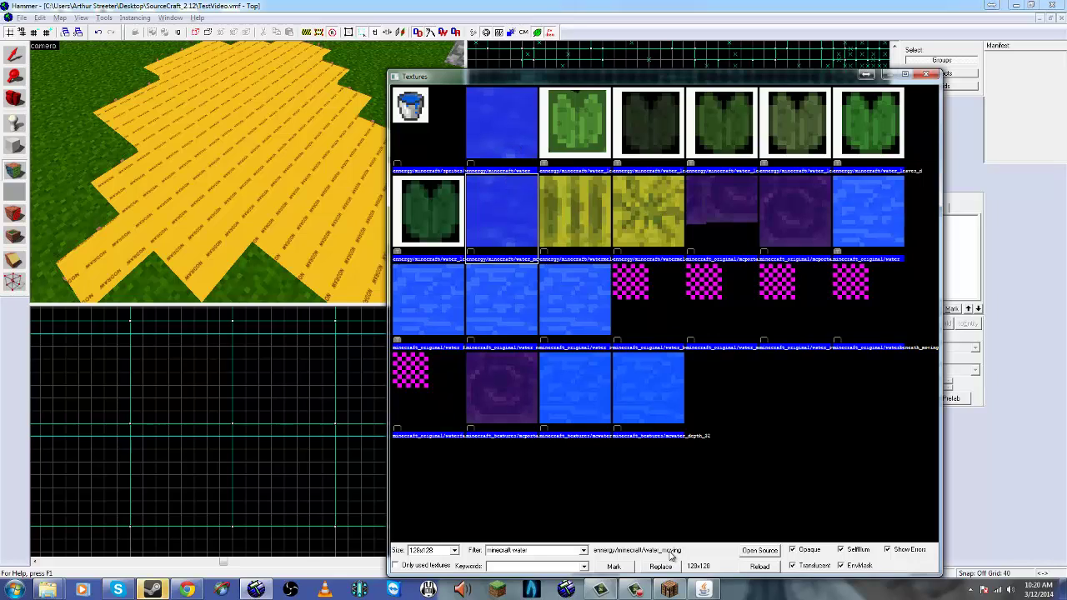
{"action": "left_click", "coordinate": [513, 150]}
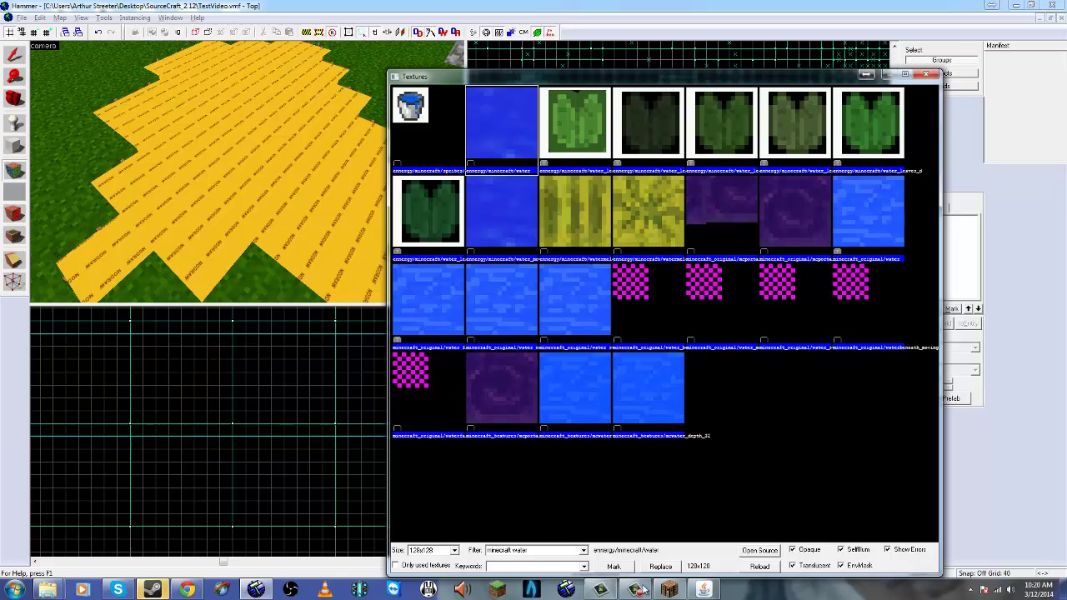
{"action": "left_click", "coordinate": [670, 590]}
{"action": "left_click", "coordinate": [295, 254]}
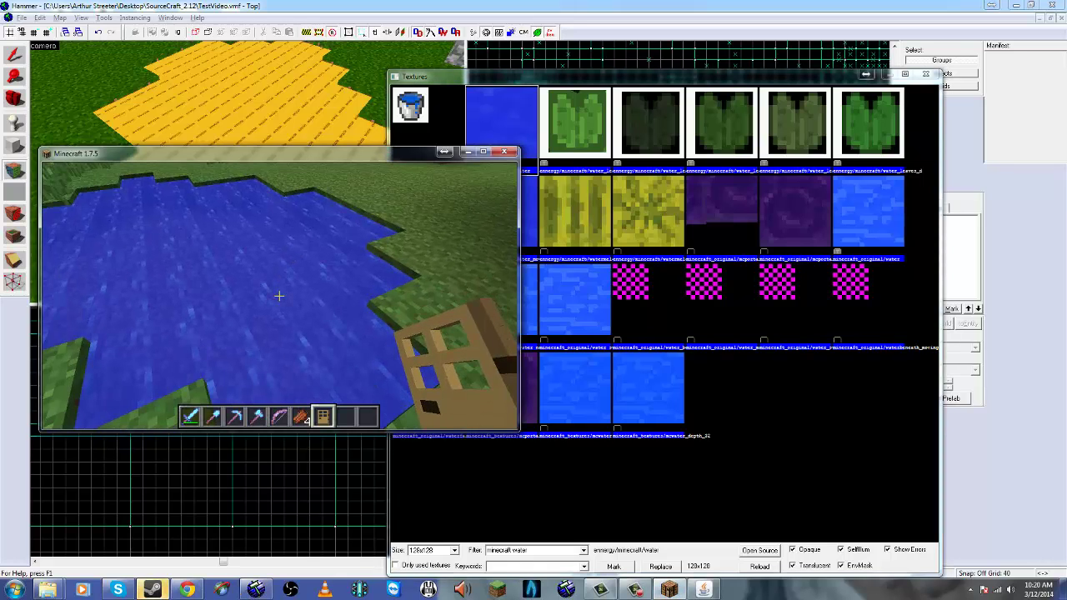
{"action": "key", "text": "alt+Tab"}
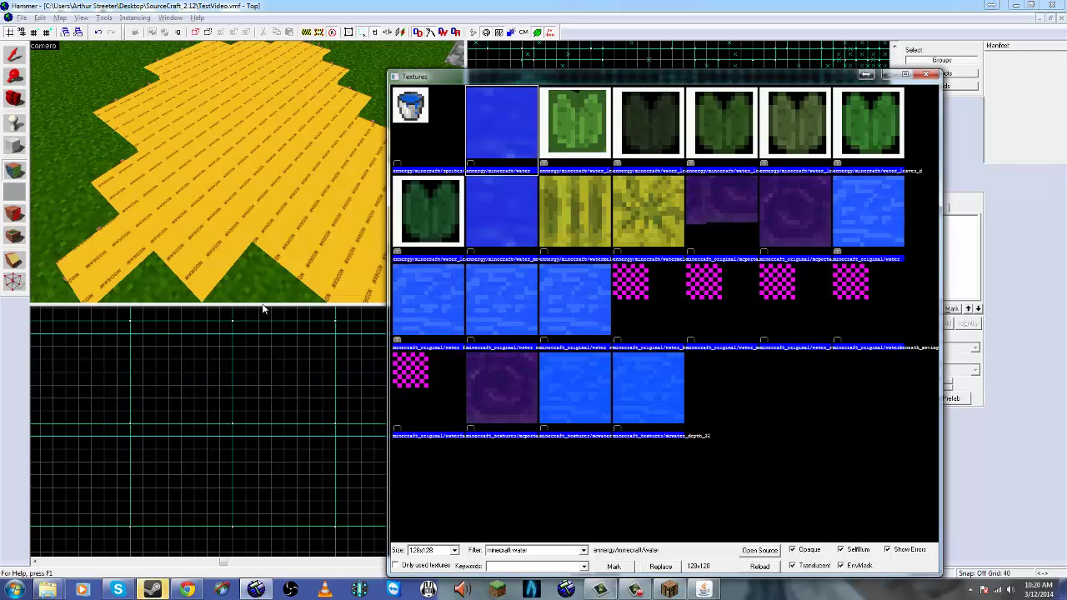
{"action": "double_click", "coordinate": [527, 112]}
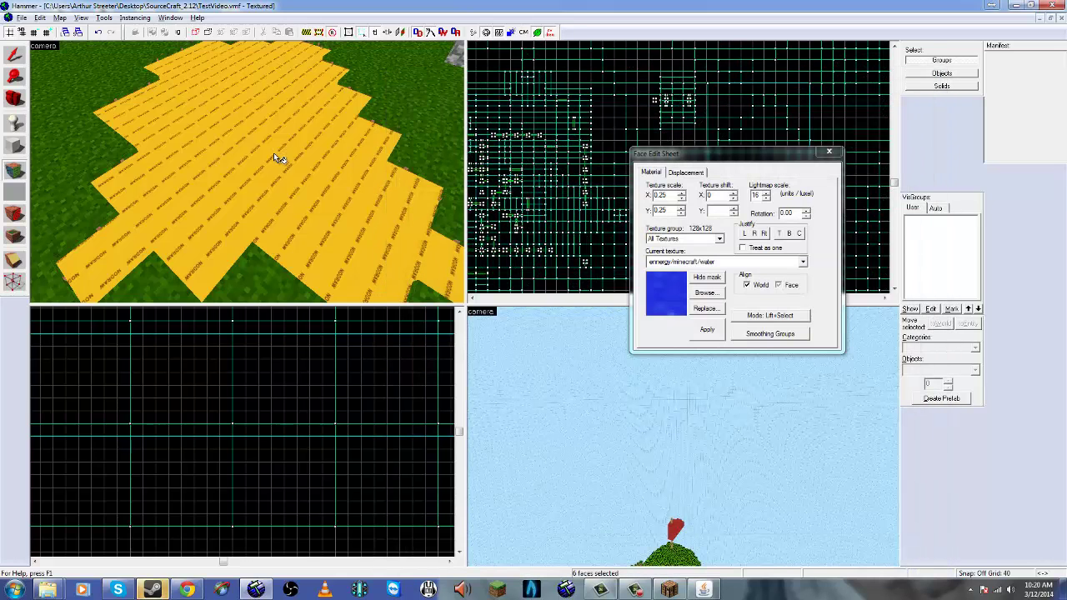
{"action": "left_click", "coordinate": [707, 331]}
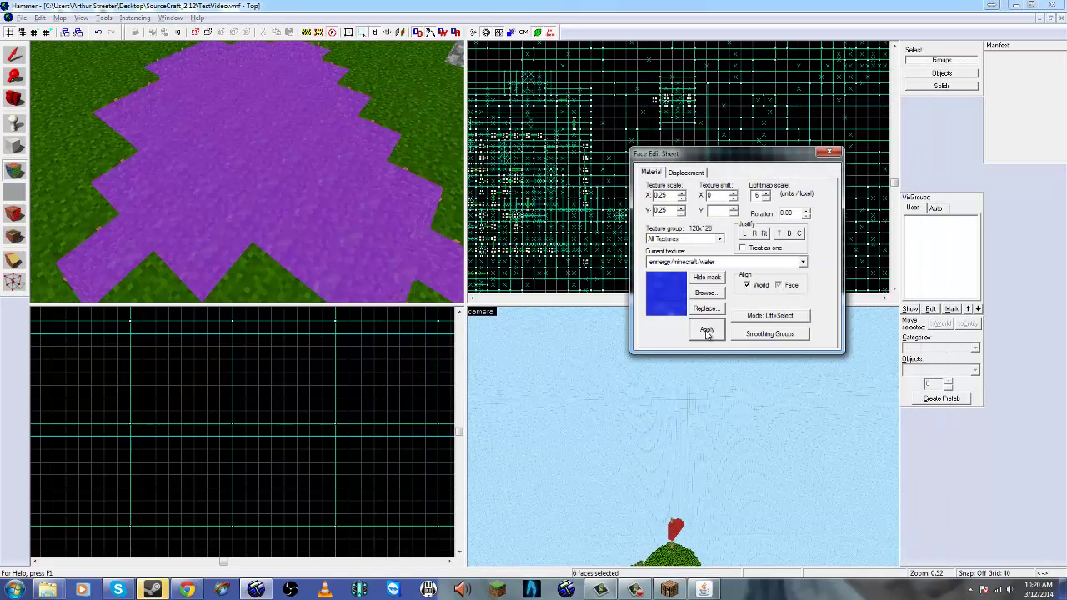
Select the water-textured block, clear the selection, and examine the pond from farther above.
{"action": "key", "text": "shift+s"}
{"action": "left_click", "coordinate": [295, 114]}
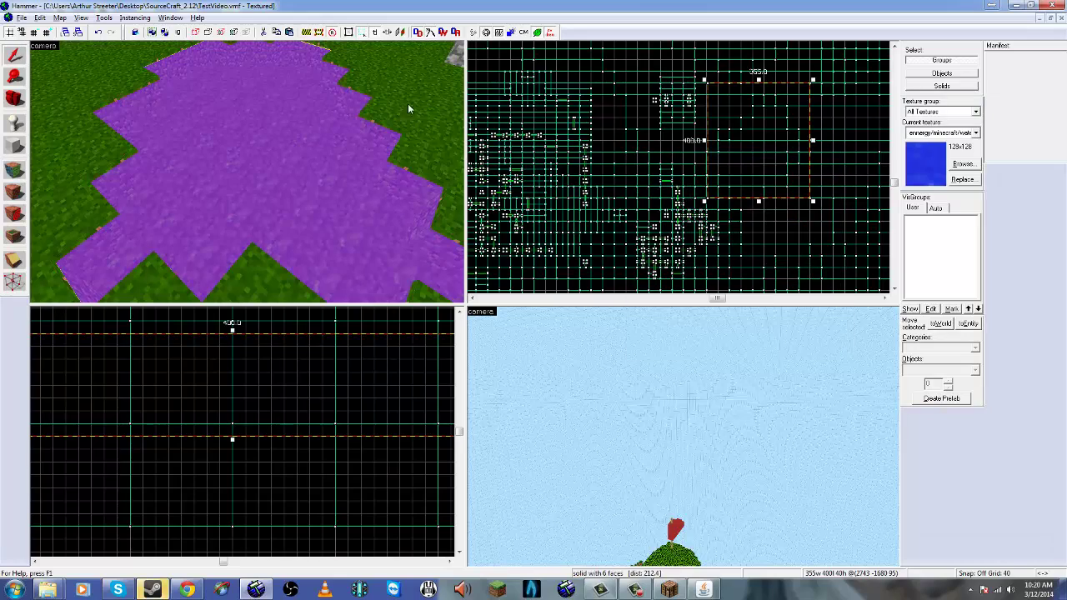
{"action": "left_click", "coordinate": [408, 104], "text": "ctrl"}
{"action": "left_click", "coordinate": [228, 183], "text": "ctrl"}
{"action": "key", "text": "Delete"}
{"action": "key", "text": "shift+c"}
{"action": "left_click_drag", "start_coordinate": [362, 160], "coordinate": [246, 171]}
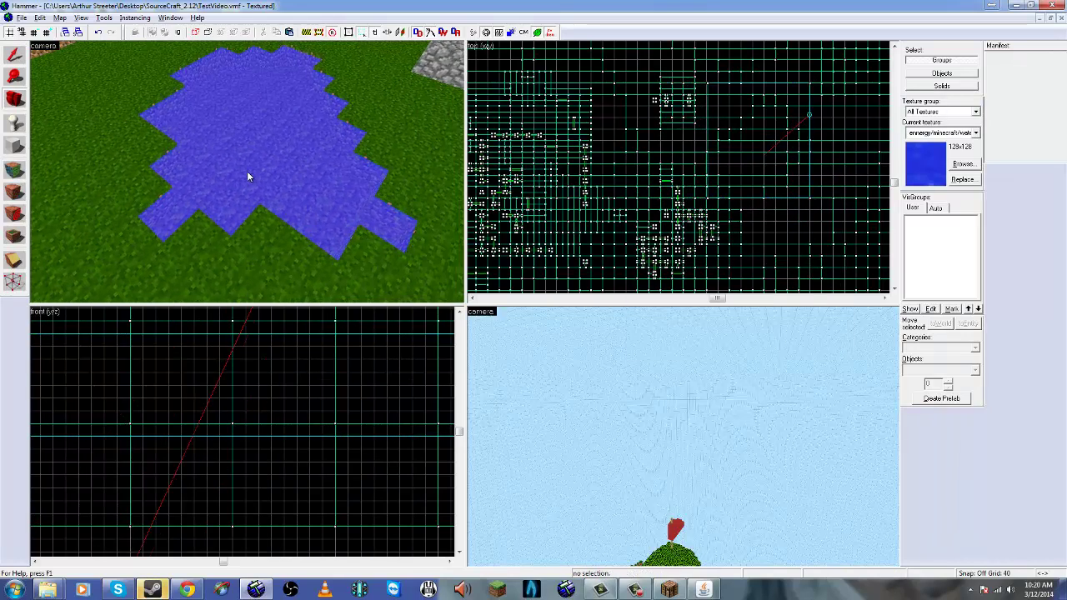
{"action": "key", "text": "shift+s"}
{"action": "left_click", "coordinate": [250, 163]}
{"action": "key", "text": "alt+Return"}
{"action": "left_click", "coordinate": [703, 157]}
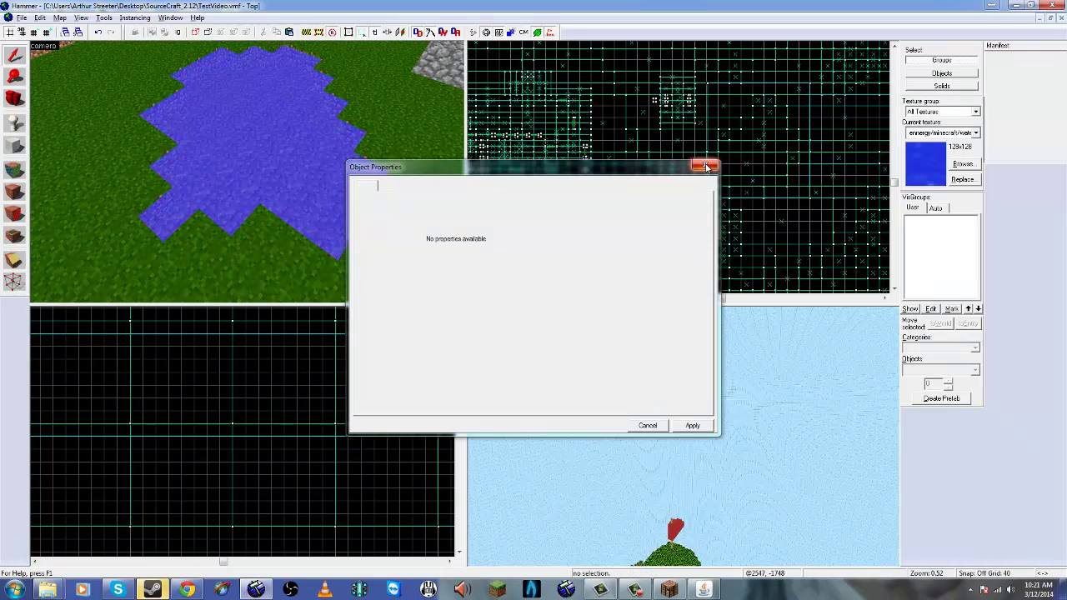
{"action": "left_click", "coordinate": [705, 165]}
Tie the water-textured pond block to an entity and set its class to func_water_analog.
{"action": "left_click", "coordinate": [202, 142]}
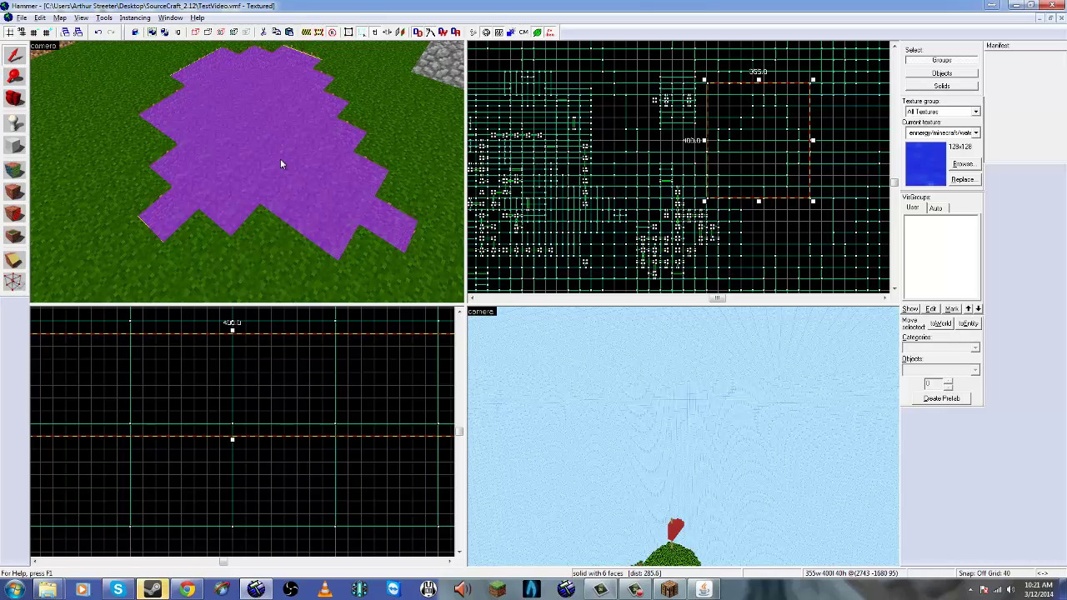
{"action": "key", "text": "ctrl+t"}
{"action": "left_click", "coordinate": [446, 222]}
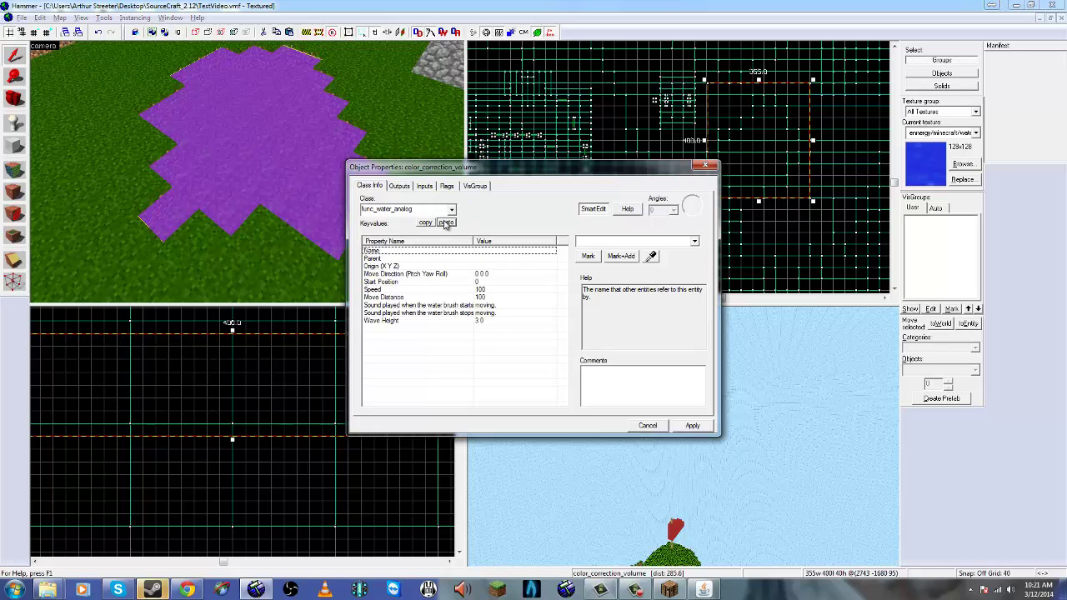
{"action": "left_click_drag", "start_coordinate": [523, 166], "coordinate": [575, 163]}
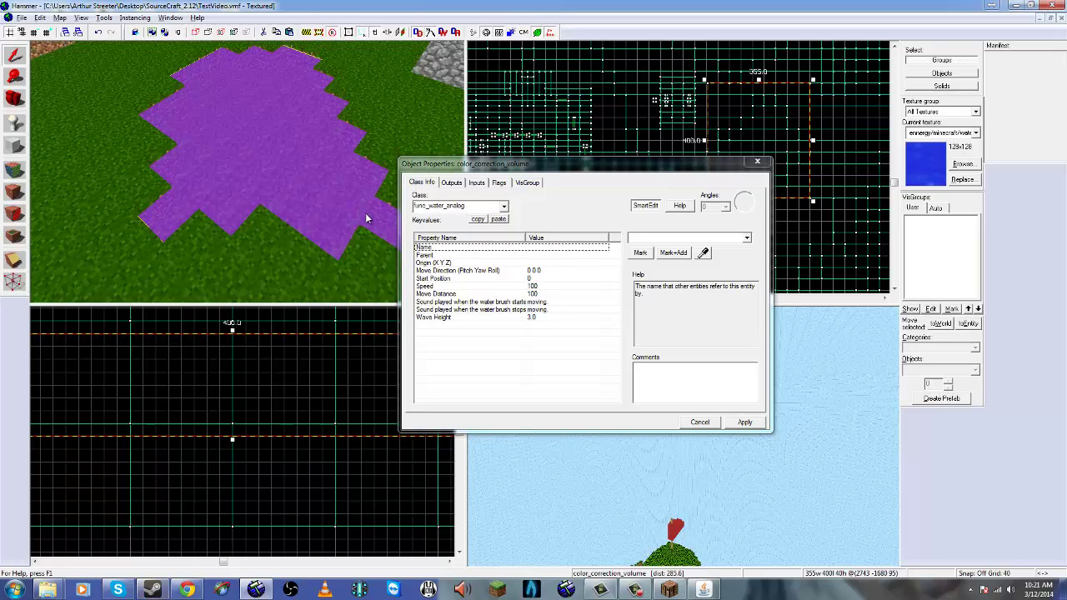
{"action": "left_click", "coordinate": [504, 207]}
{"action": "left_click", "coordinate": [447, 208]}
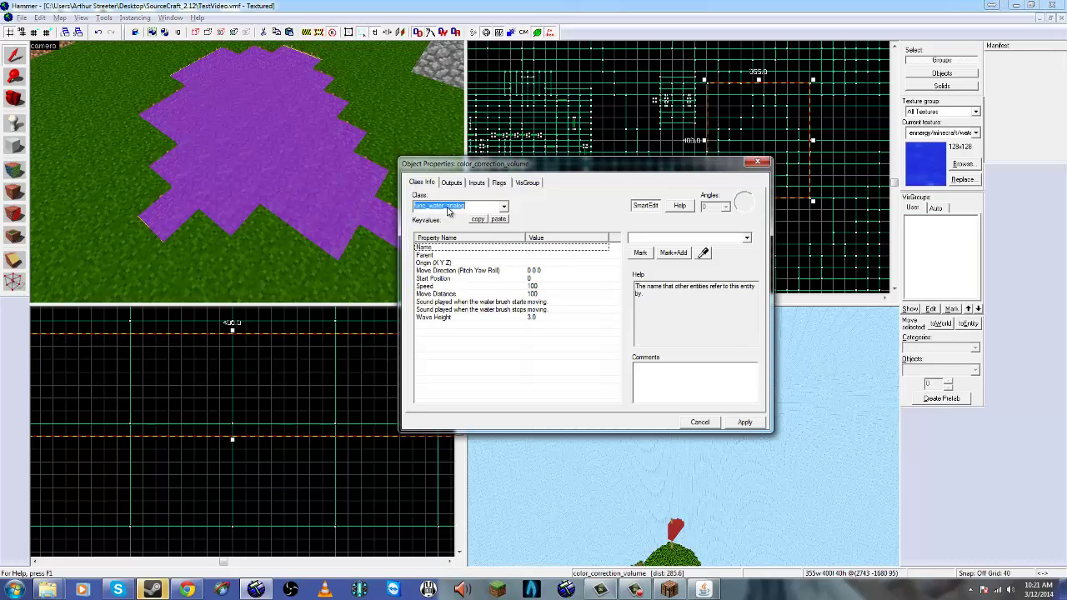
{"action": "type", "text": "func_Wate"}
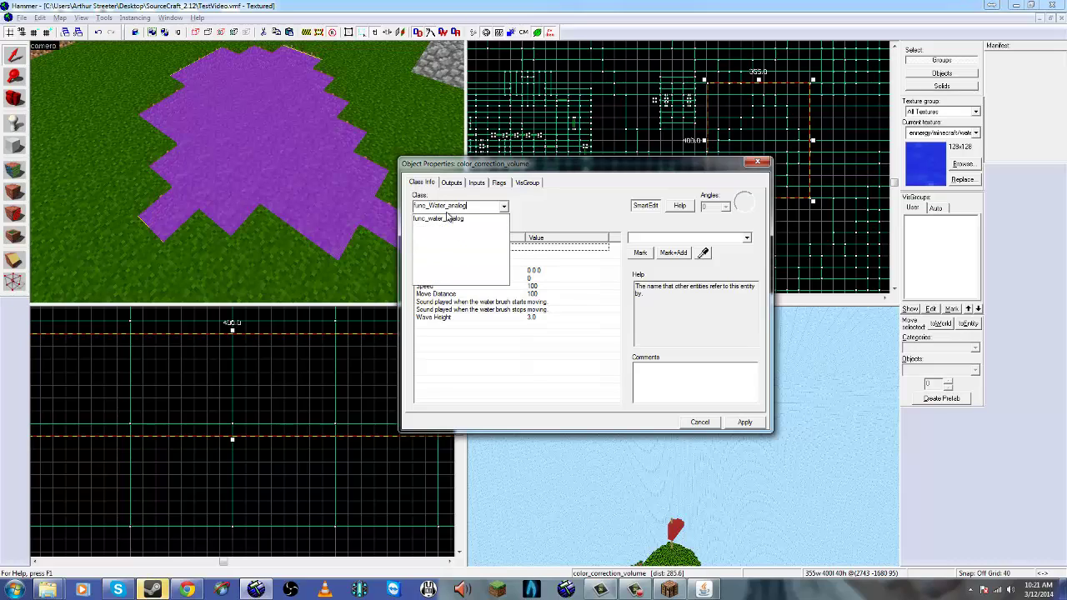
{"action": "left_click", "coordinate": [492, 220]}
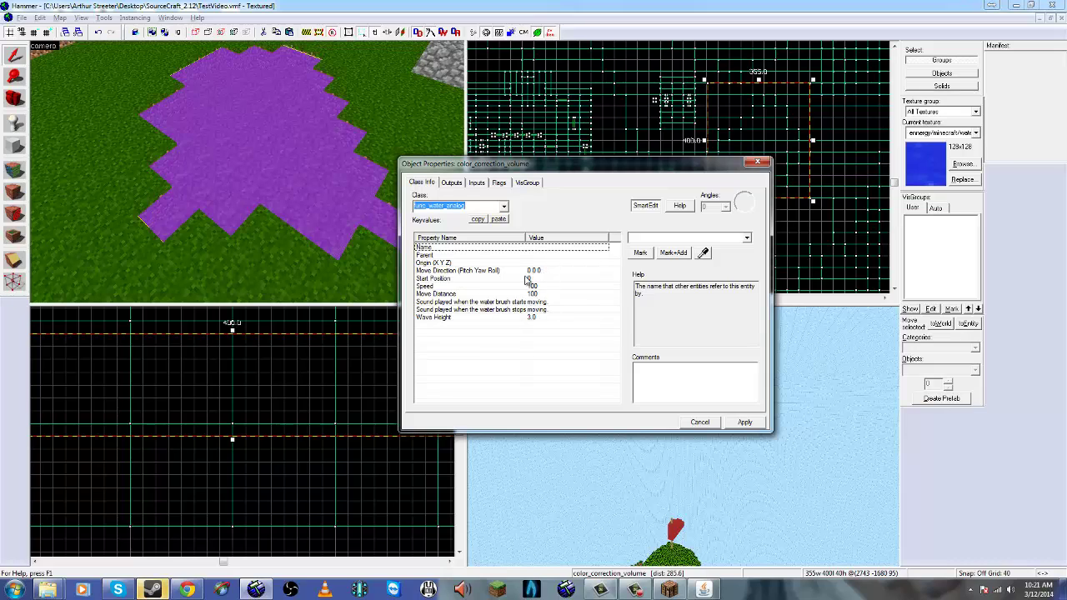
Review the water entity's speed, move distance, direction and origin properties, apply the func_water_analog class, and clear the selection.
{"action": "left_click", "coordinate": [550, 286]}
{"action": "left_click", "coordinate": [561, 294]}
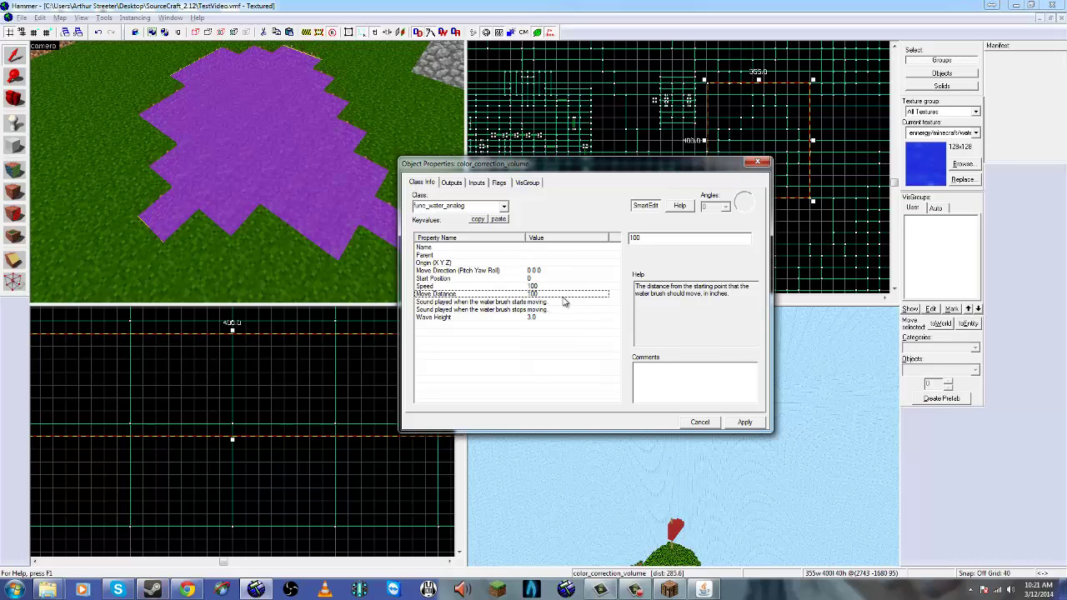
{"action": "left_click", "coordinate": [546, 271]}
{"action": "left_click", "coordinate": [546, 262]}
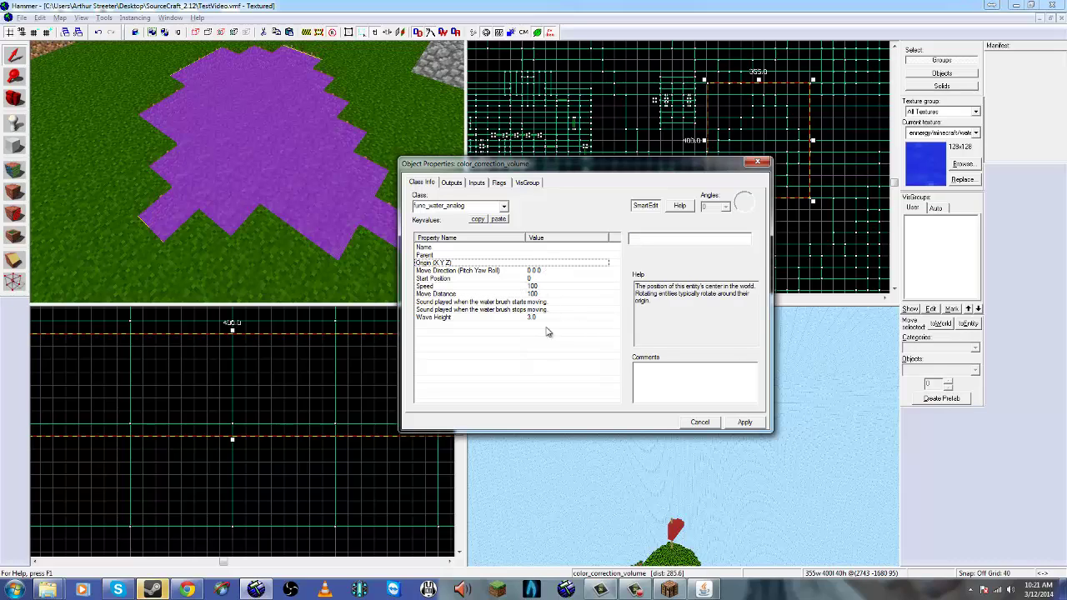
{"action": "left_click", "coordinate": [739, 423]}
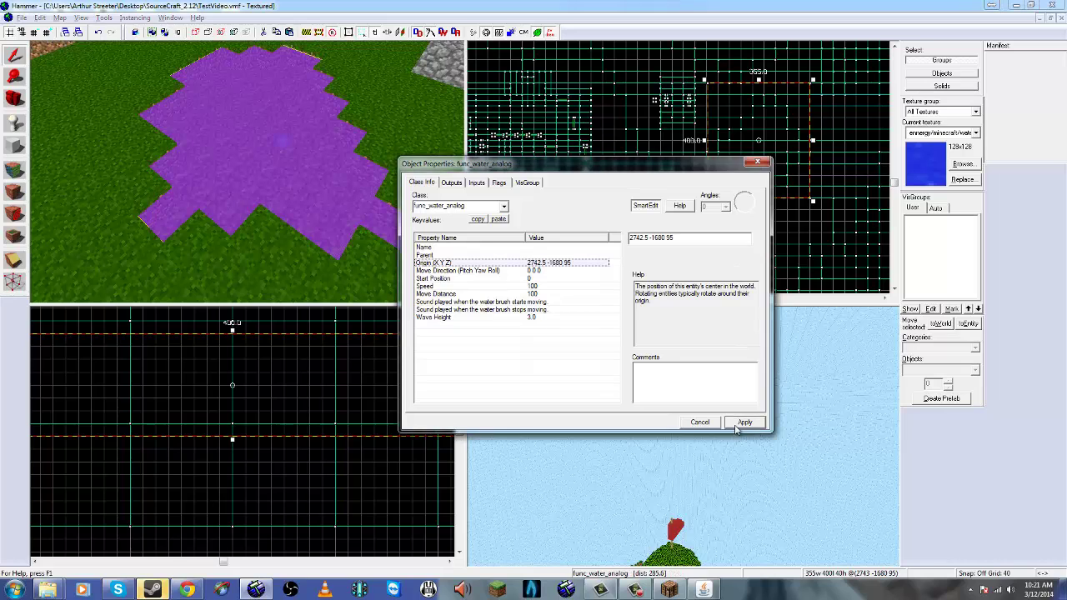
{"action": "left_click", "coordinate": [756, 162]}
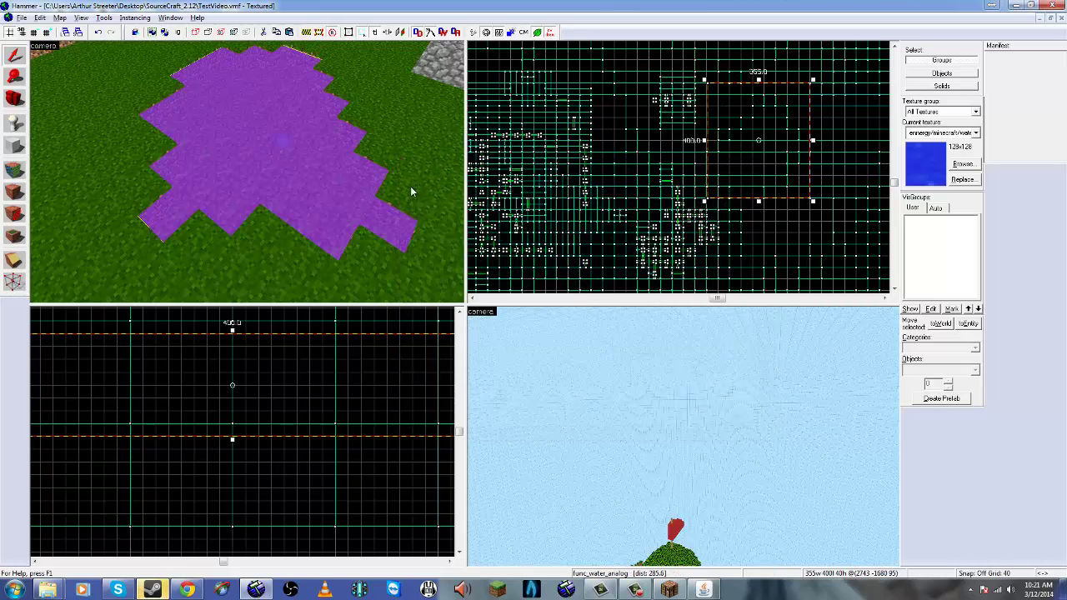
{"action": "key", "text": "Escape"}
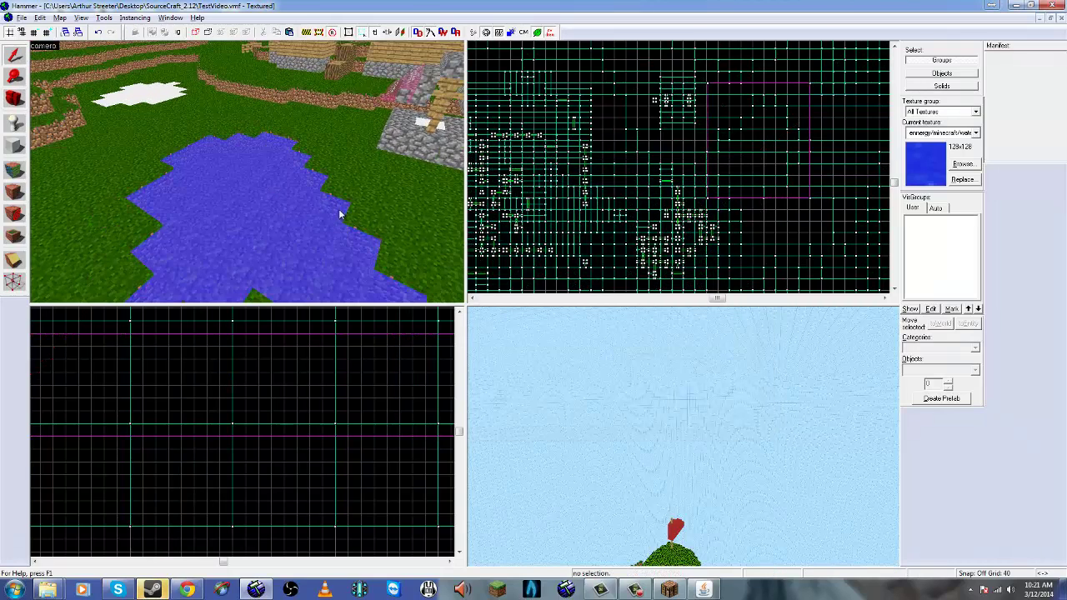
Delete the white placeholder blocks covering the neighbouring pond hole.
{"action": "key", "text": "shift+c"}
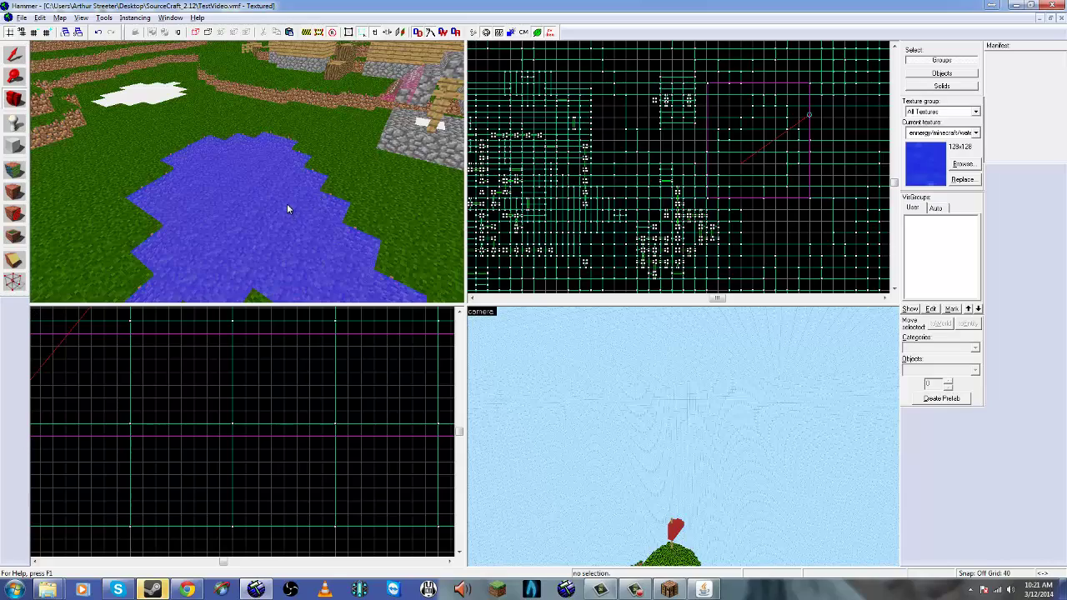
{"action": "left_click_drag", "start_coordinate": [264, 115], "coordinate": [245, 174]}
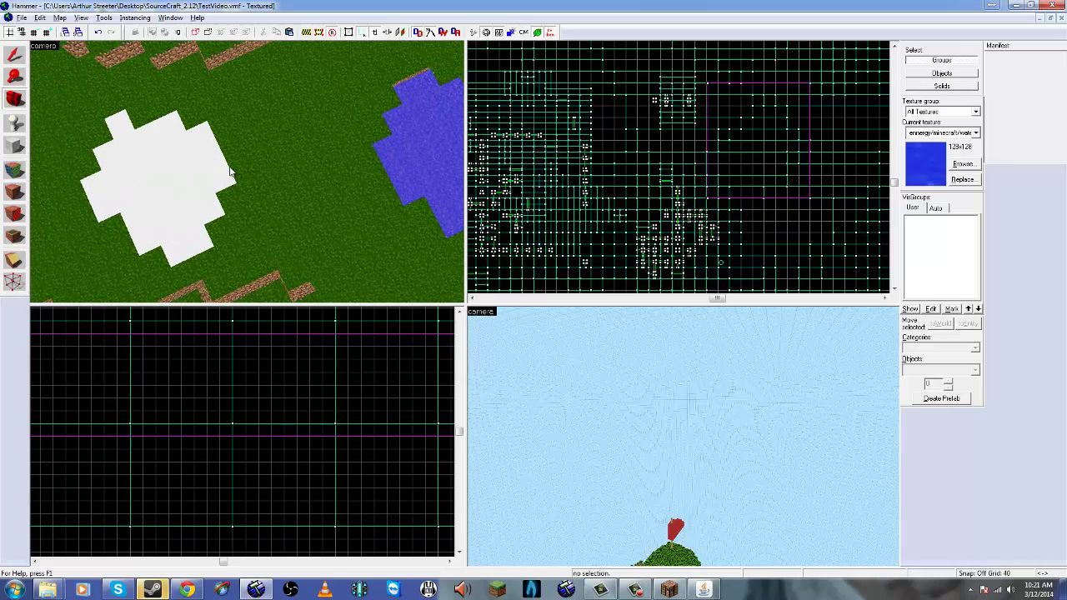
{"action": "key", "text": "shift+s"}
{"action": "left_click", "coordinate": [213, 169]}
{"action": "key", "text": "Delete"}
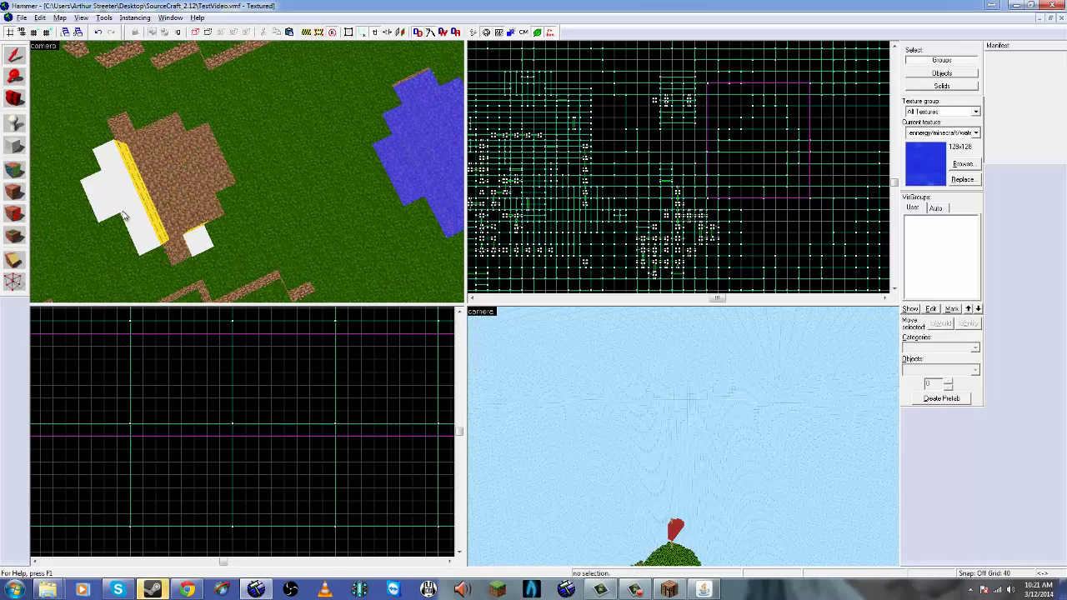
Copy the func_water_analog block and place the duplicate over the cleared dirt pond.
{"action": "left_click", "coordinate": [426, 173]}
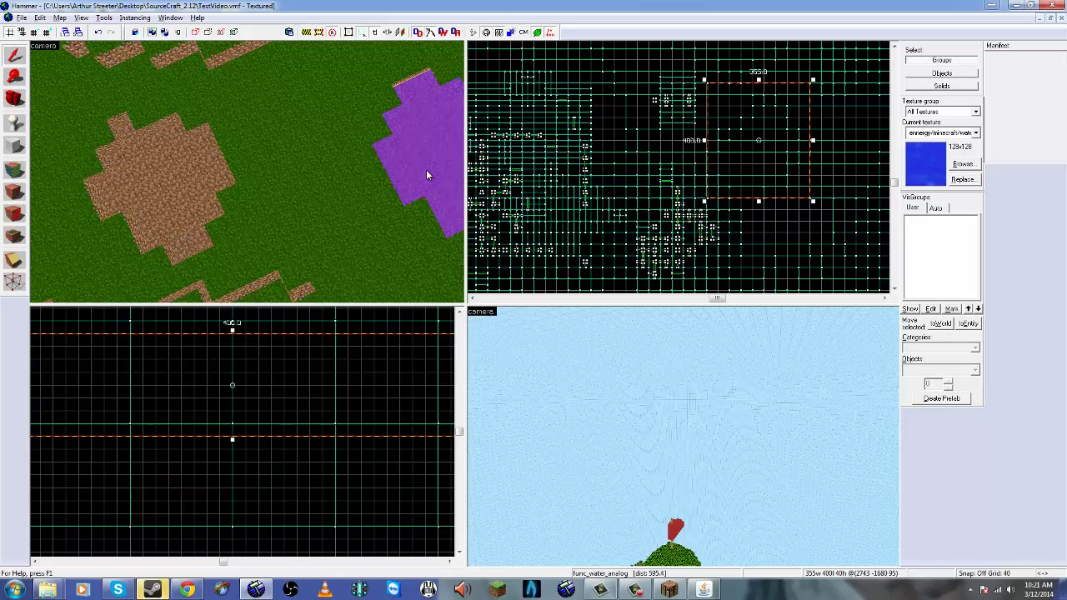
{"action": "left_click", "coordinate": [170, 184]}
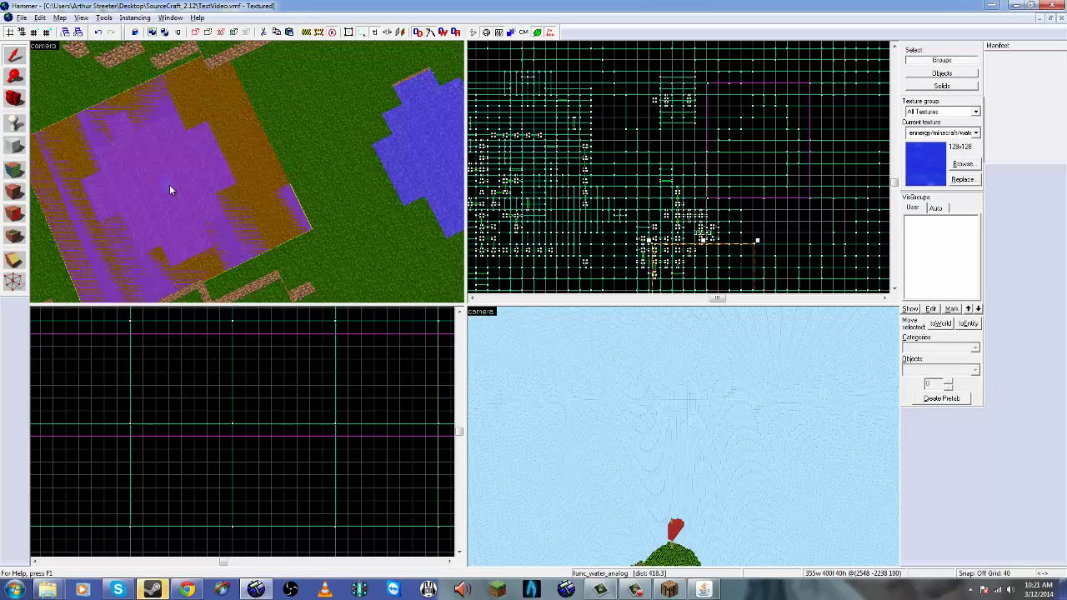
{"action": "key", "text": "shift+c"}
{"action": "scroll", "coordinate": [267, 384], "scroll_direction": "down", "scroll_amount": 9}
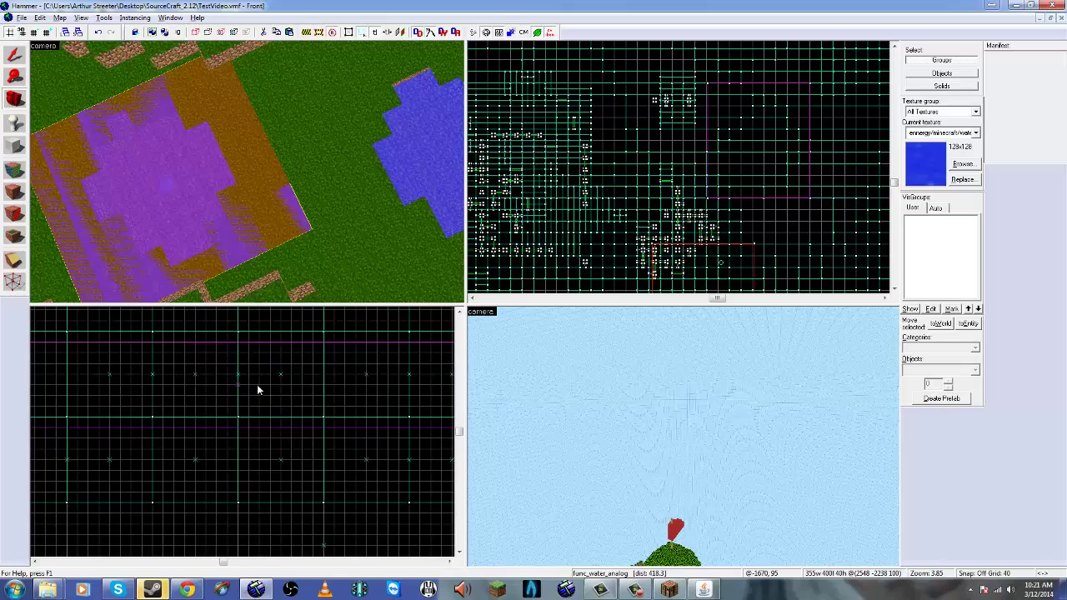
{"action": "scroll", "coordinate": [208, 417], "scroll_direction": "up", "scroll_amount": 3}
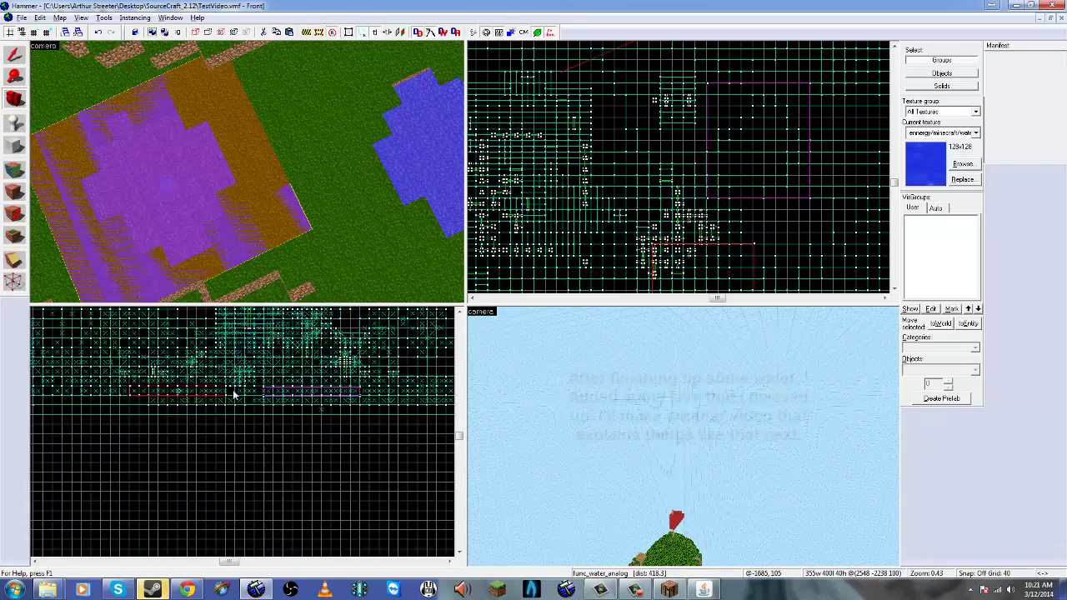
{"action": "scroll", "coordinate": [163, 404], "scroll_direction": "up", "scroll_amount": 3}
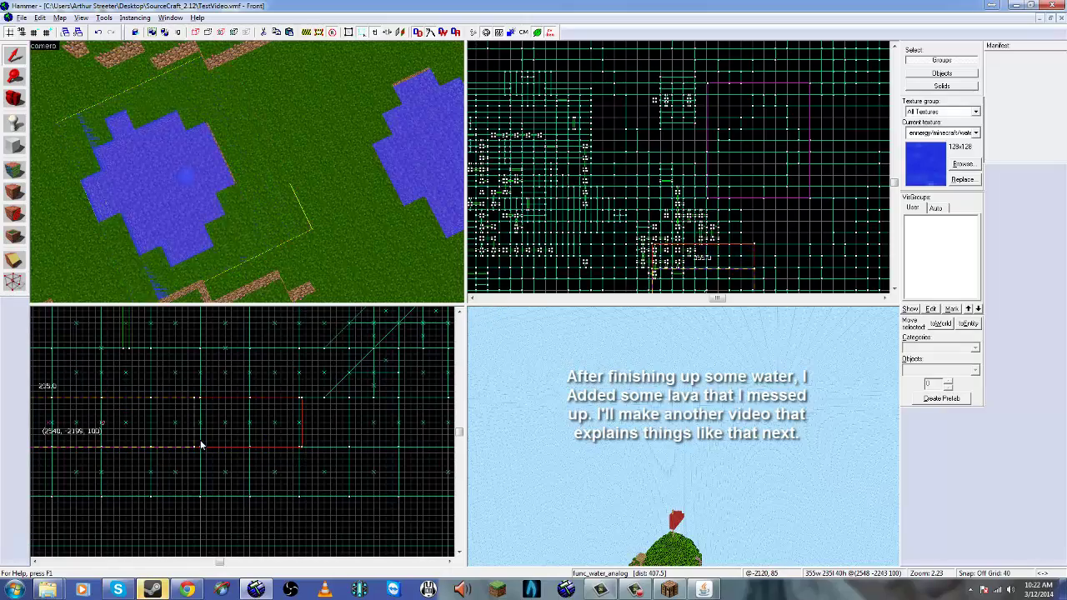
{"action": "scroll", "coordinate": [197, 184], "scroll_direction": "up", "scroll_amount": 5}
{"action": "scroll", "coordinate": [205, 430], "scroll_direction": "up", "scroll_amount": 2}
{"action": "scroll", "coordinate": [392, 200], "scroll_direction": "down", "scroll_amount": 5}
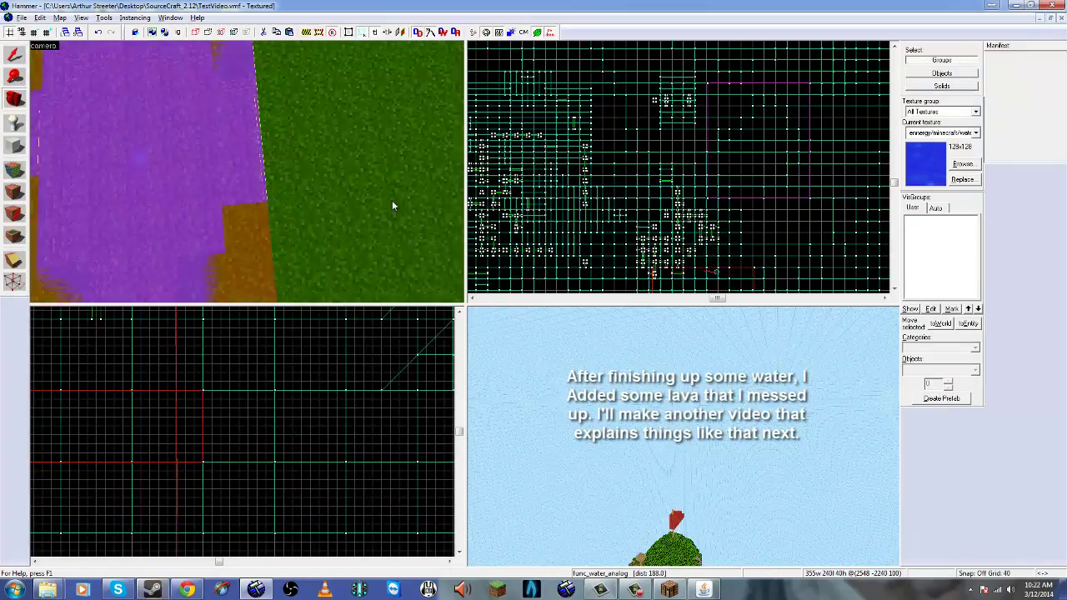
{"action": "scroll", "coordinate": [577, 205], "scroll_direction": "up", "scroll_amount": 5}
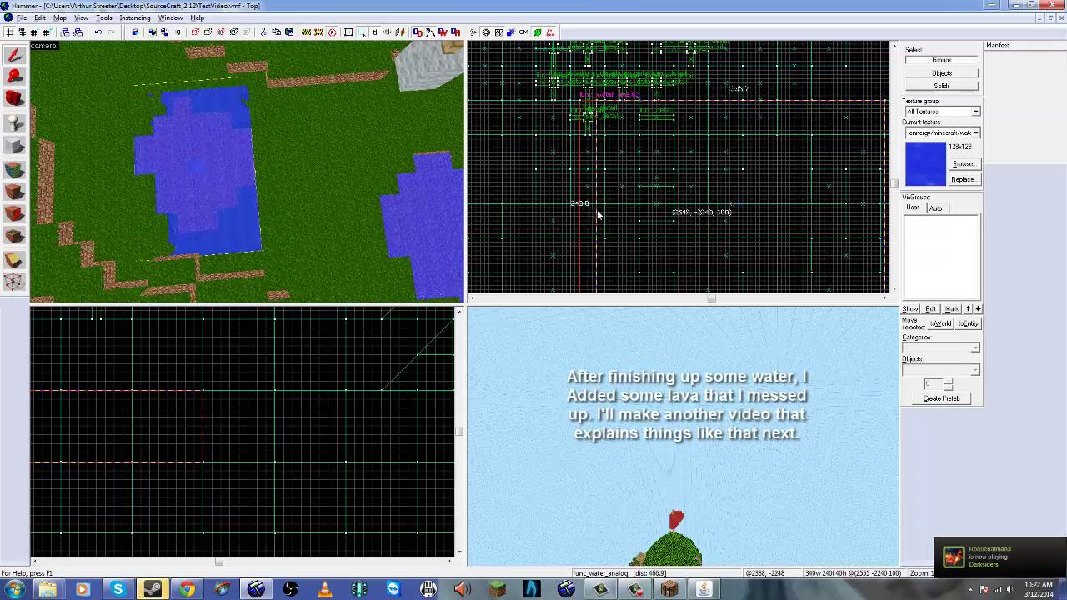
{"action": "scroll", "coordinate": [715, 205], "scroll_direction": "up", "scroll_amount": 2}
{"action": "key", "text": "Escape"}
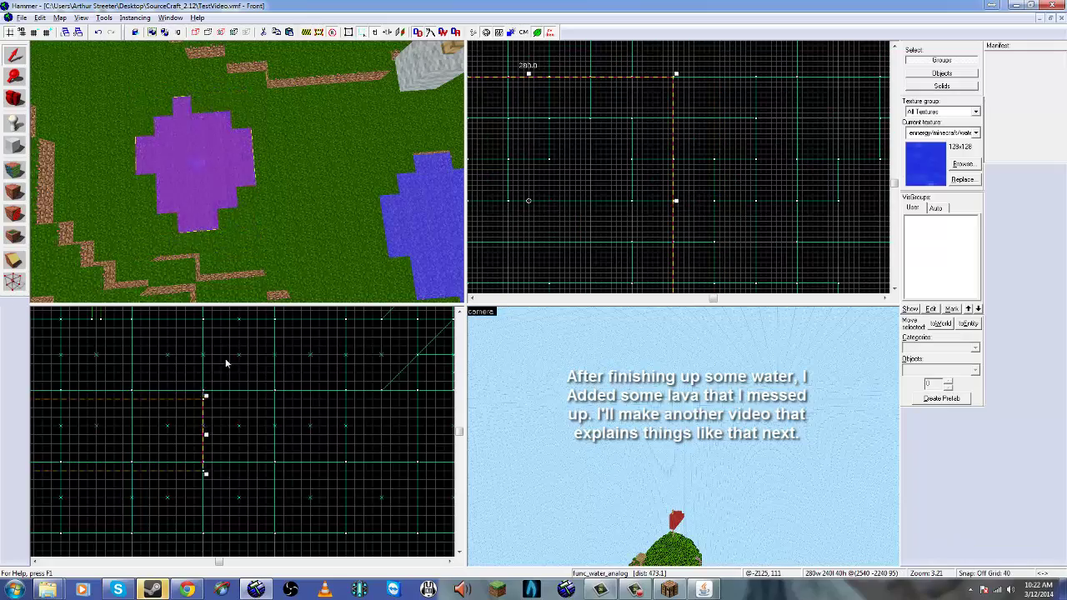
{"action": "scroll", "coordinate": [247, 175], "scroll_direction": "up", "scroll_amount": 6}
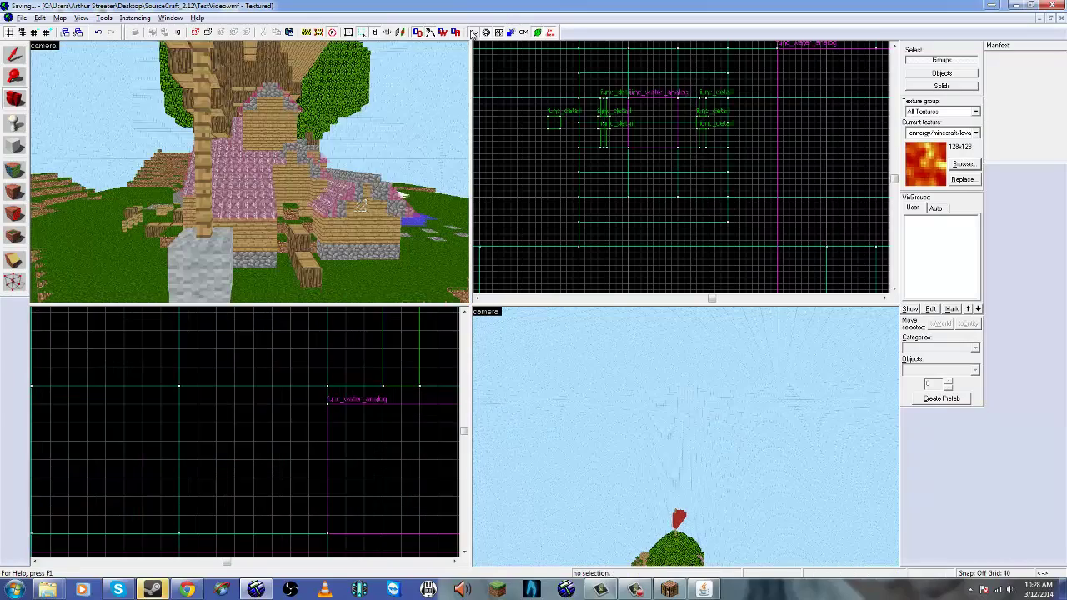
Look over the tree house and surrounding ponds, and open the map properties.
{"action": "left_click", "coordinate": [473, 33]}
{"action": "left_click", "coordinate": [594, 180]}
{"action": "key", "text": "Right"}
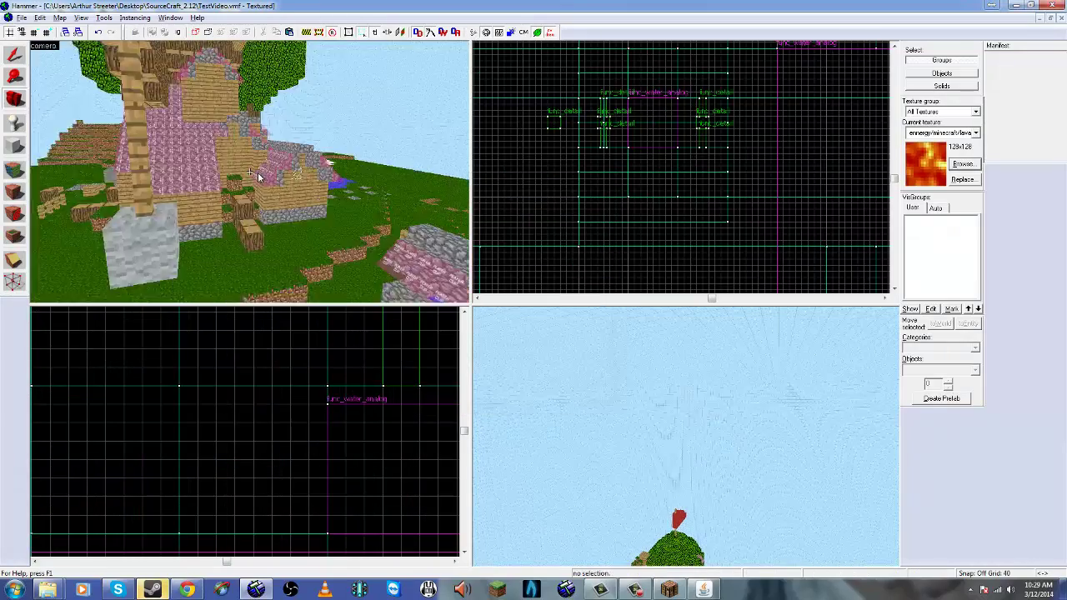
{"action": "key", "text": "d"}
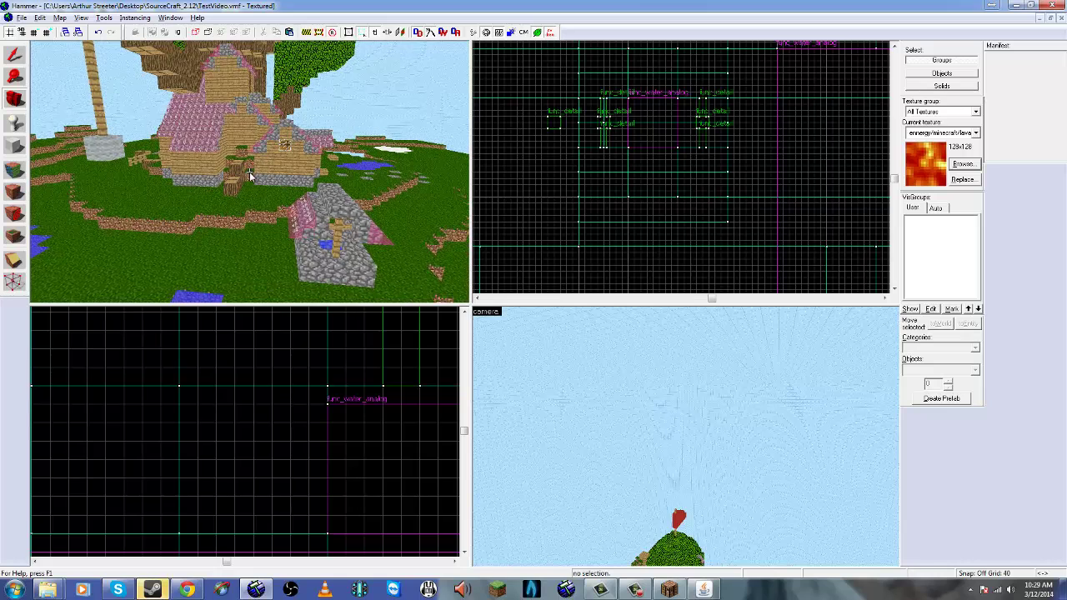
{"action": "left_click", "coordinate": [24, 18]}
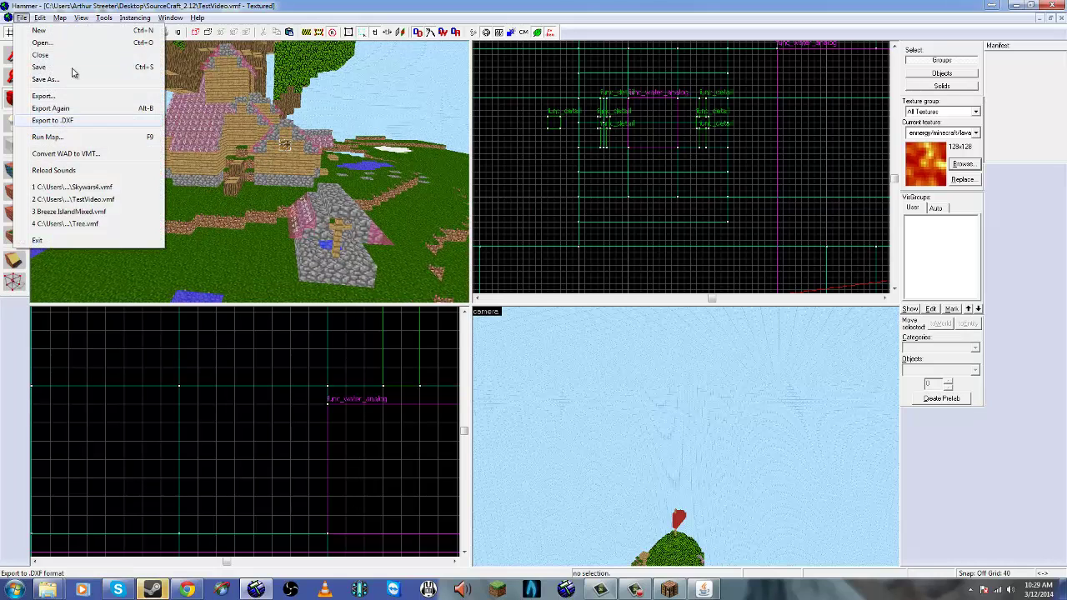
{"action": "mouse_move", "coordinate": [61, 17]}
{"action": "left_click", "coordinate": [93, 215]}
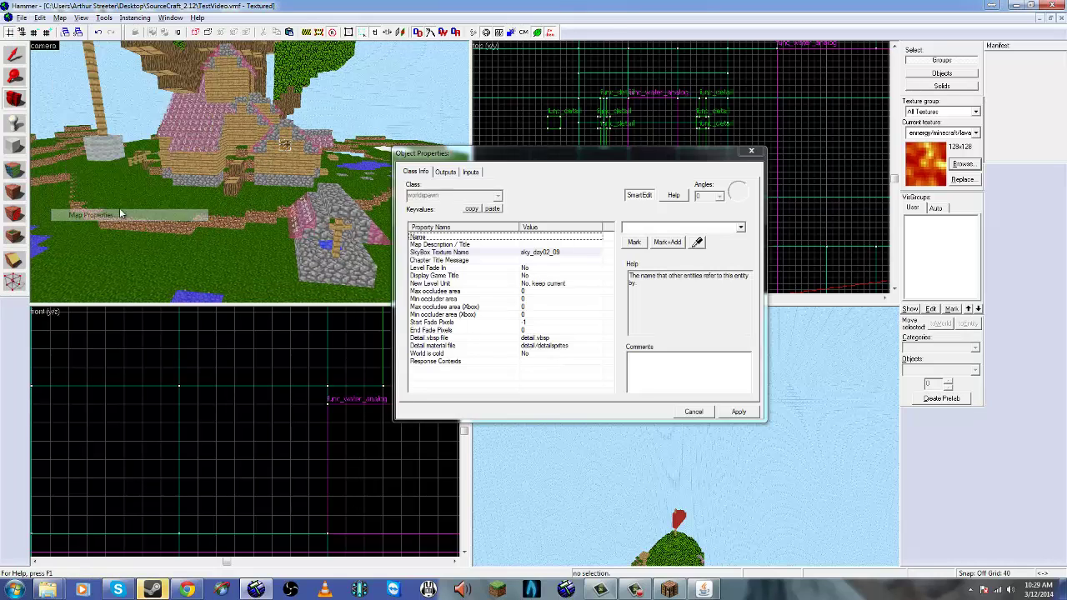
Enter minecraft as both the Name and the SkyBox Texture Name in the map properties.
{"action": "left_click", "coordinate": [643, 226]}
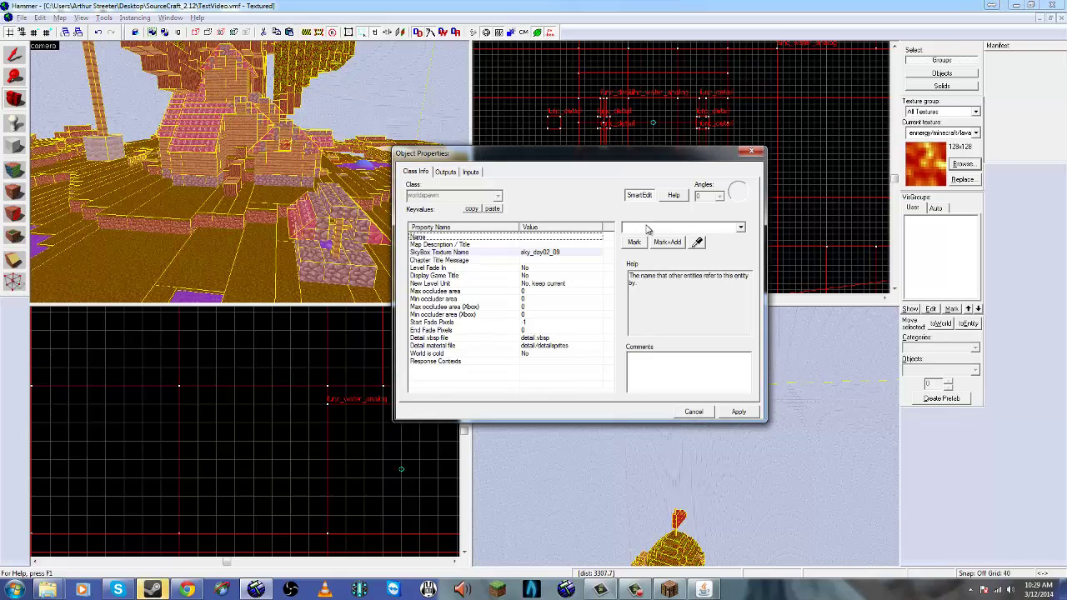
{"action": "type", "text": "minecraft"}
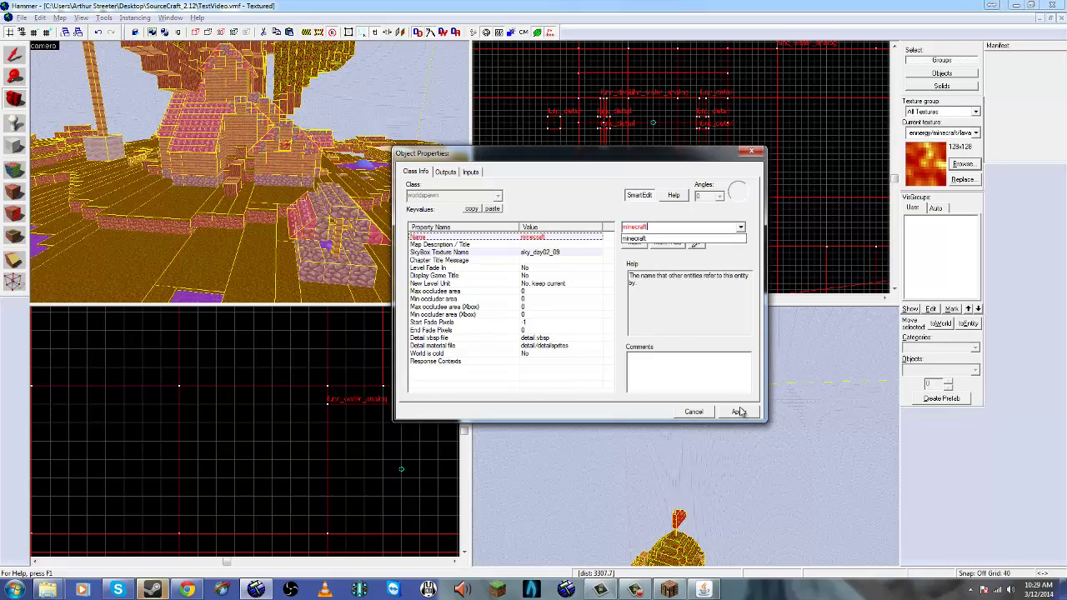
{"action": "left_click", "coordinate": [649, 238]}
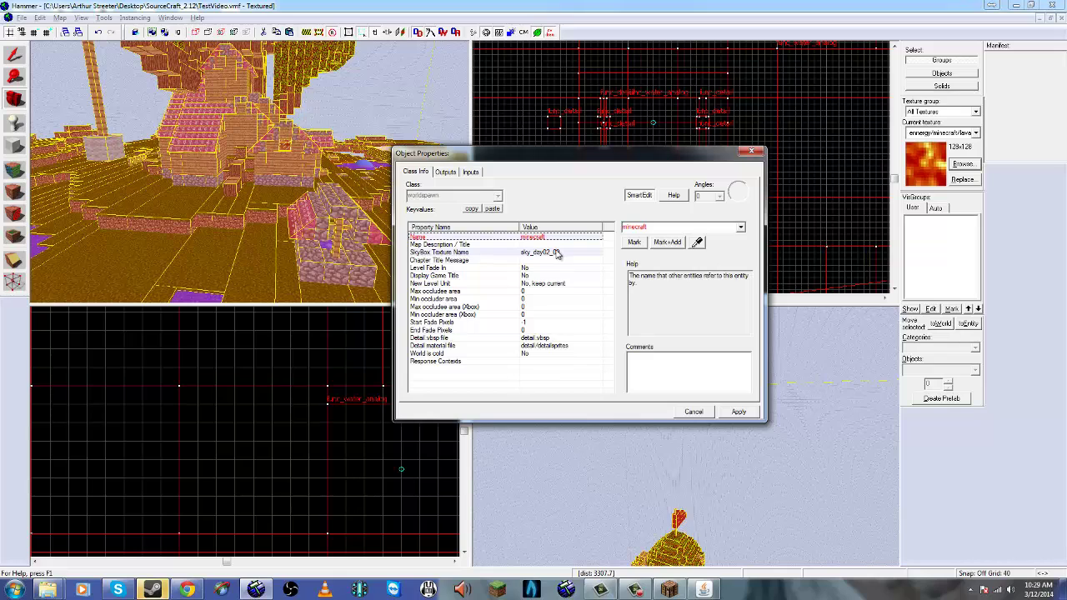
{"action": "left_click", "coordinate": [558, 255]}
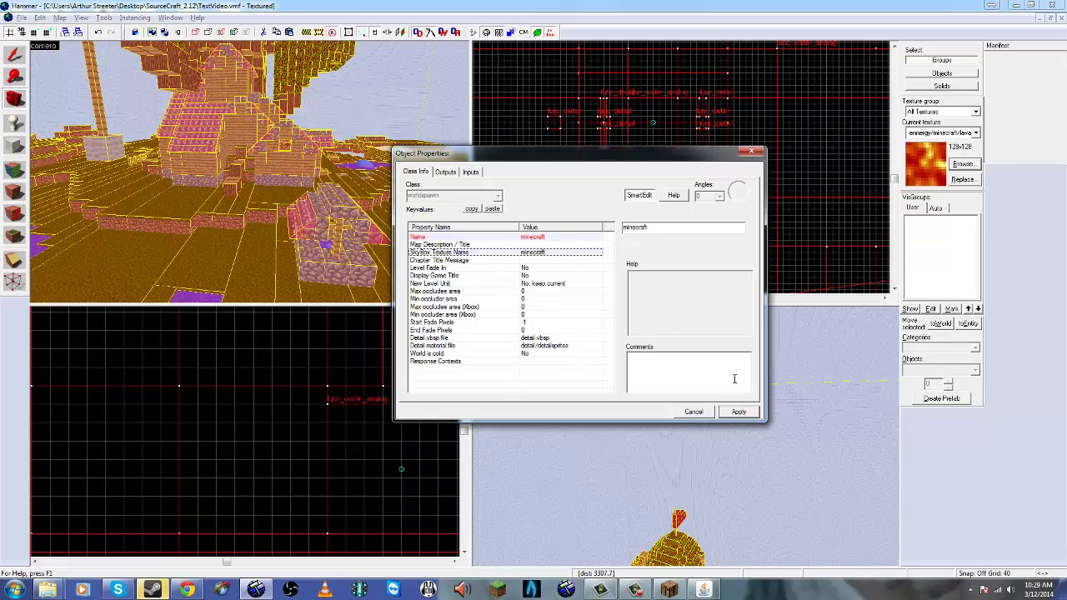
{"action": "left_click", "coordinate": [640, 144]}
{"action": "left_click_drag", "start_coordinate": [643, 158], "coordinate": [738, 153]}
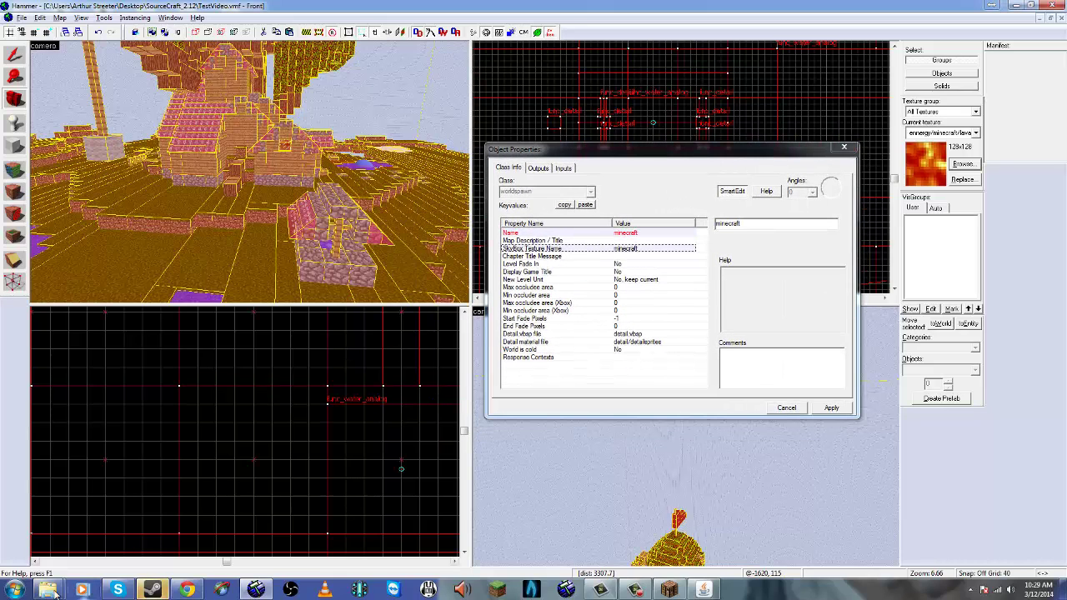
Switch to the Windows Explorer window of the garrysmod materials folder.
{"action": "left_click", "coordinate": [15, 589]}
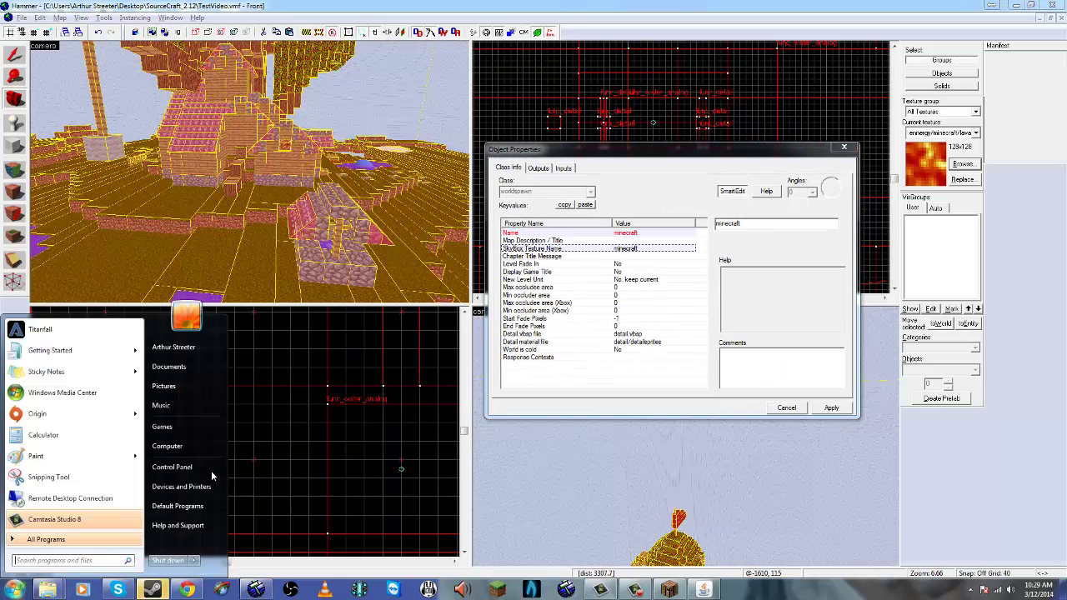
{"action": "left_click", "coordinate": [48, 590]}
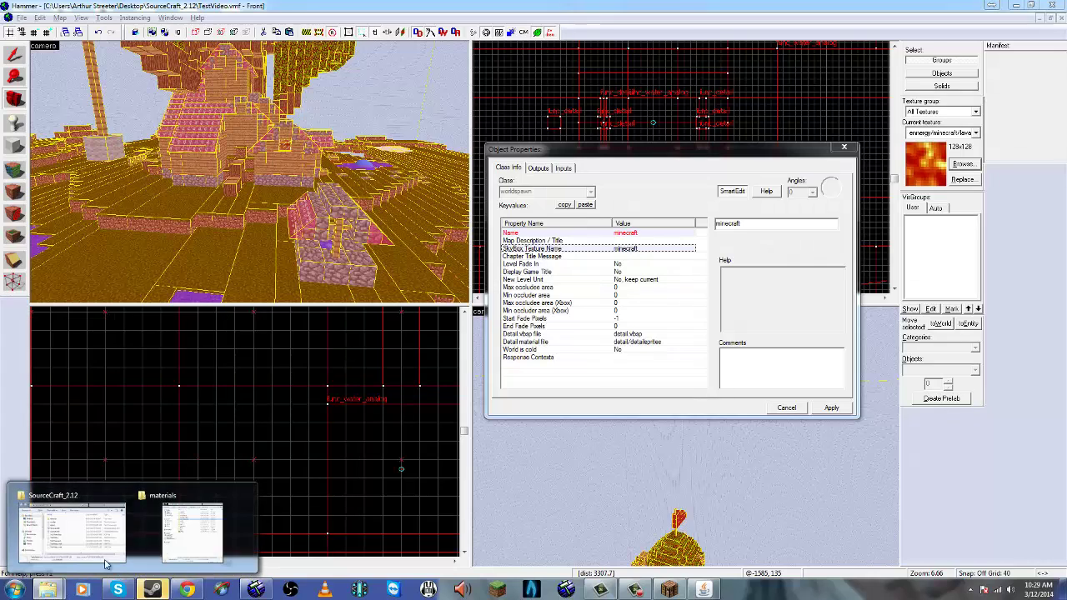
{"action": "left_click", "coordinate": [175, 536]}
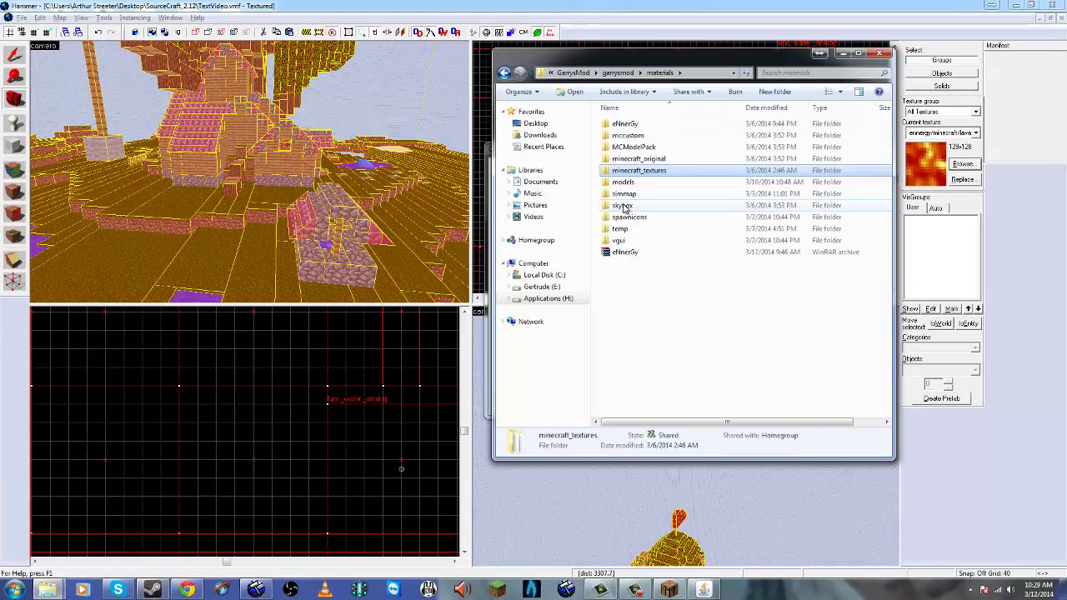
View the texture files in the materials skybox folder and dismiss the Explorer windows.
{"action": "double_click", "coordinate": [627, 207]}
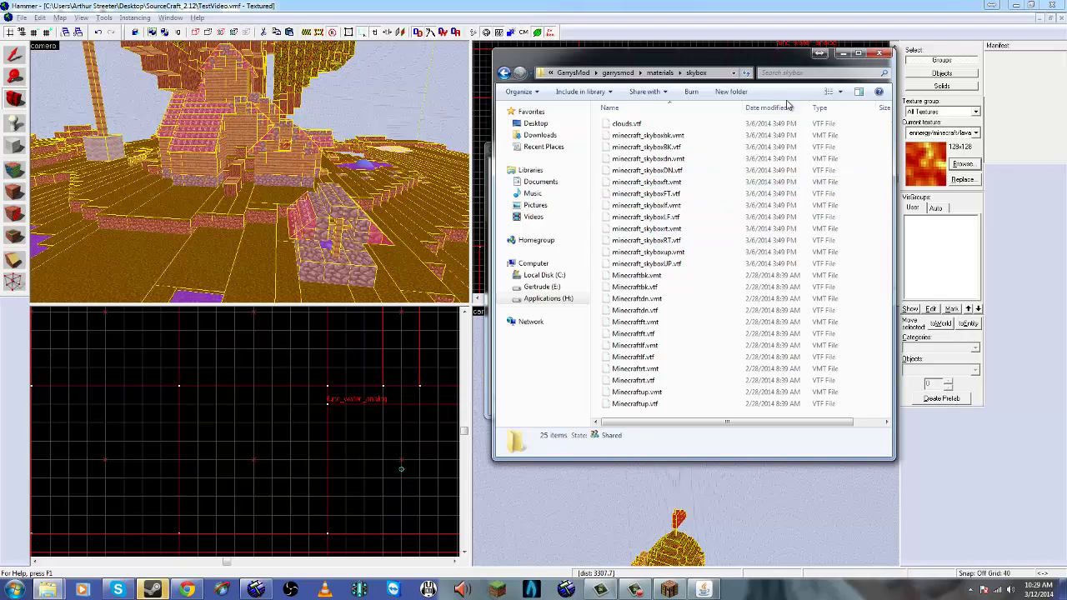
{"action": "left_click", "coordinate": [877, 56]}
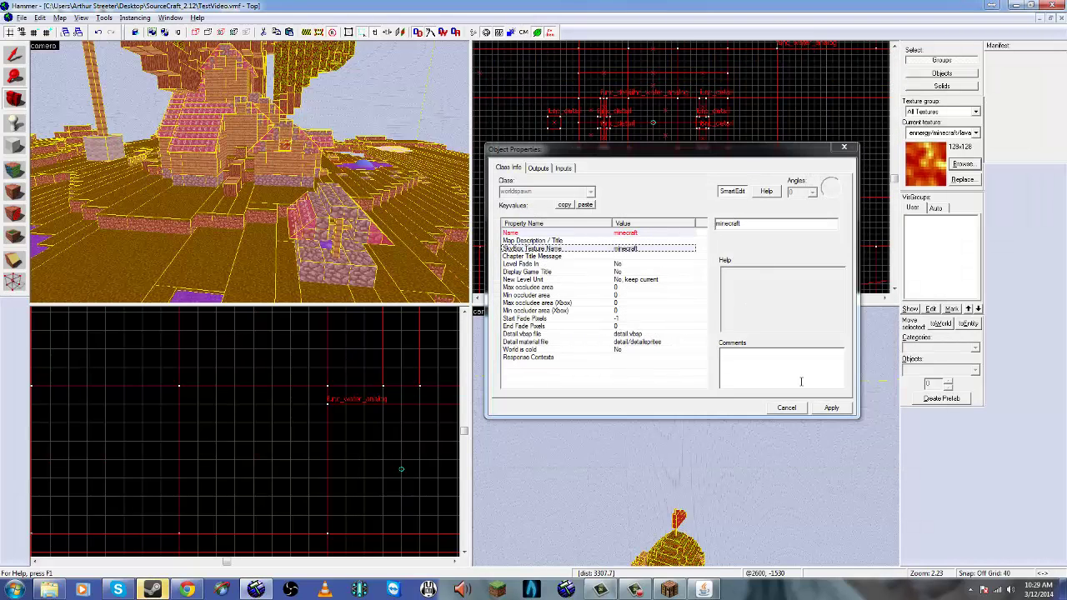
{"action": "left_click", "coordinate": [49, 590]}
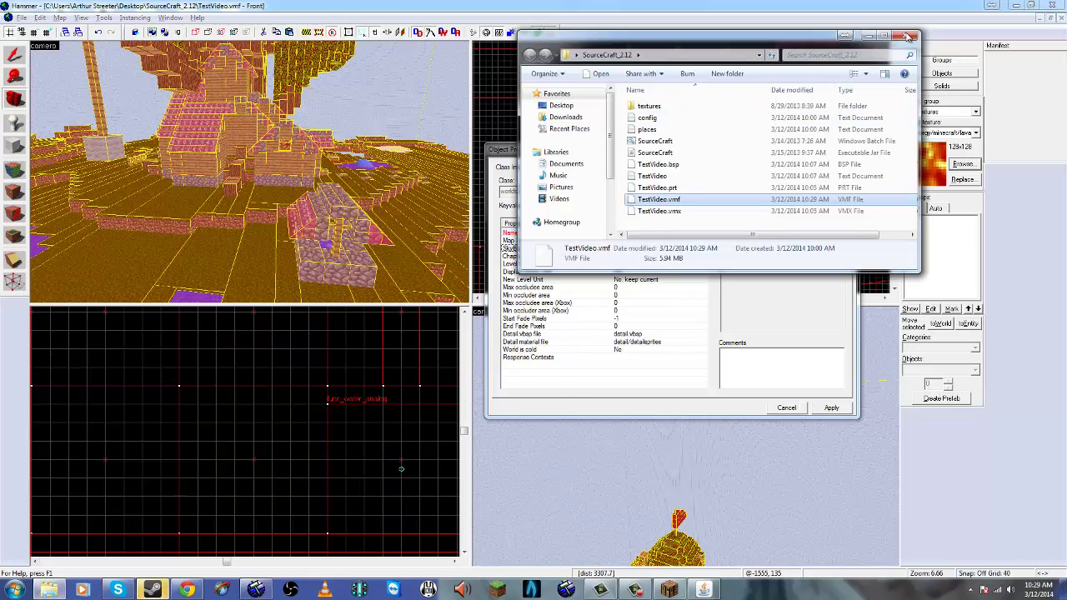
{"action": "left_click_drag", "start_coordinate": [735, 41], "coordinate": [458, 87]}
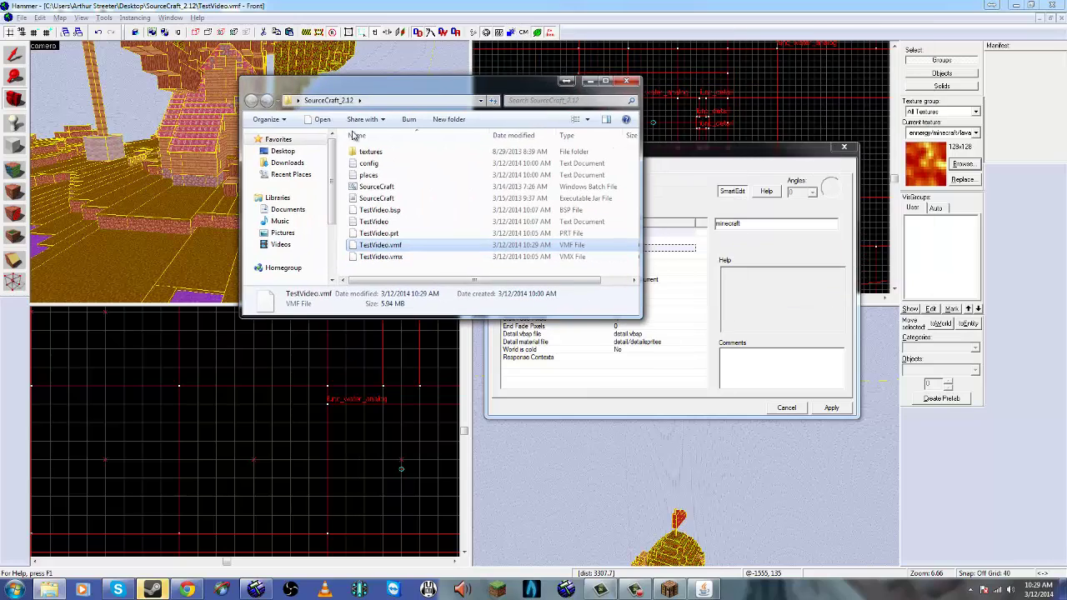
{"action": "left_click", "coordinate": [631, 81]}
Open a new Explorer window and browse drive H: through SteamGame, SteamApps, common and GarrysMod to the garrysmod folder.
{"action": "key", "text": "super"}
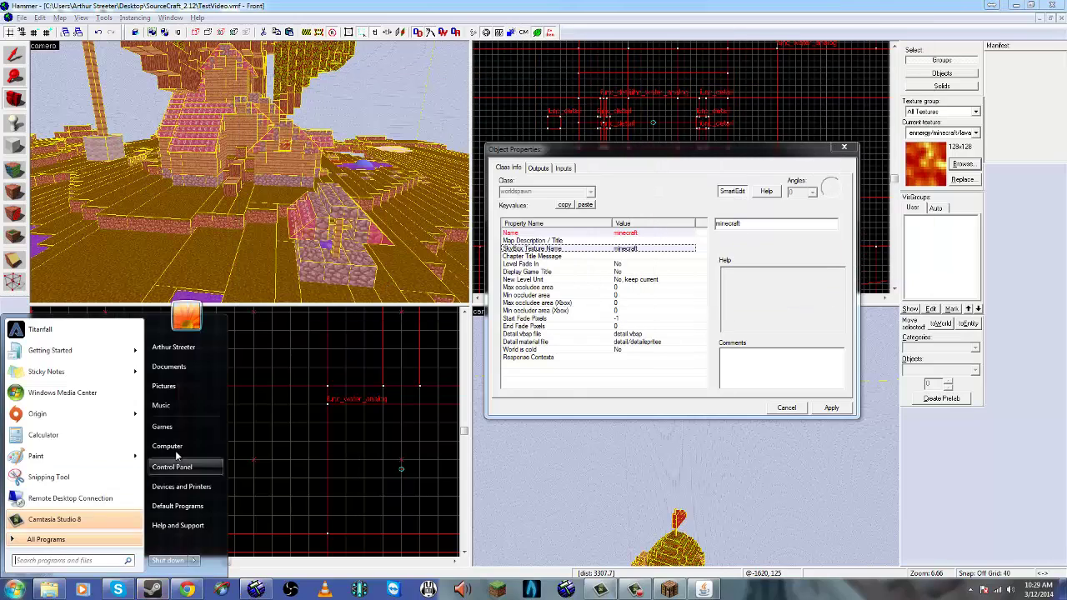
{"action": "left_click", "coordinate": [174, 448]}
{"action": "left_click_drag", "start_coordinate": [444, 95], "coordinate": [236, 109]}
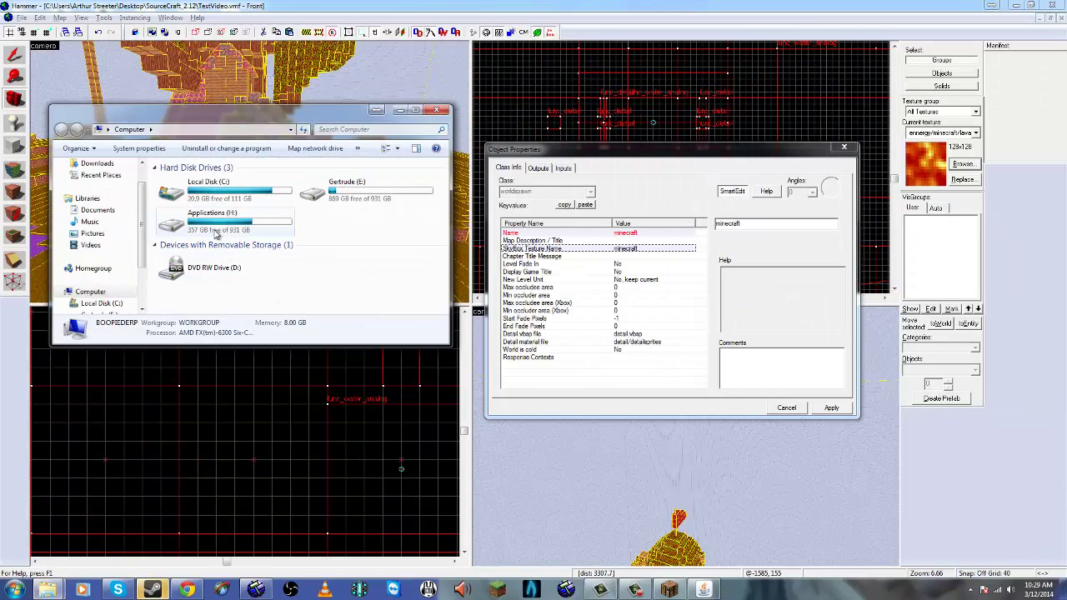
{"action": "double_click", "coordinate": [214, 229]}
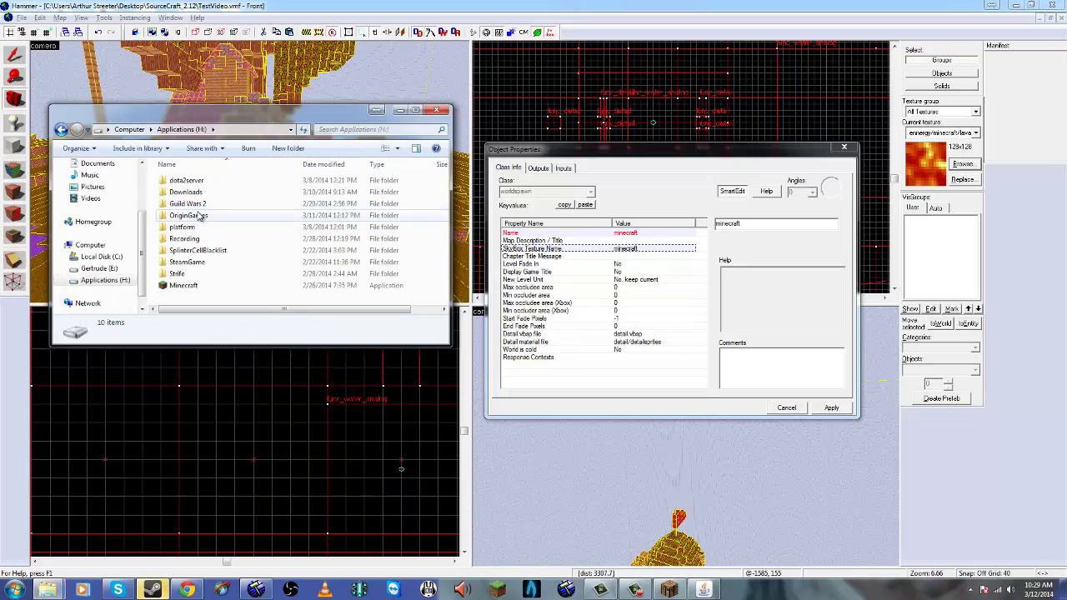
{"action": "double_click", "coordinate": [186, 262]}
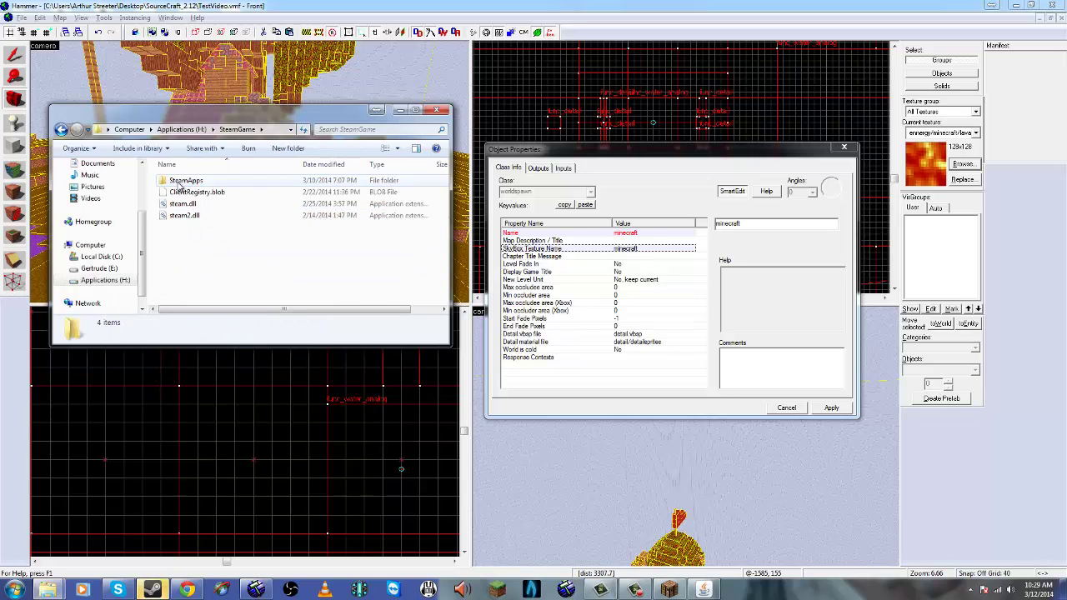
{"action": "double_click", "coordinate": [179, 182]}
{"action": "double_click", "coordinate": [190, 182]}
{"action": "scroll", "coordinate": [200, 242], "scroll_direction": "down", "scroll_amount": 2}
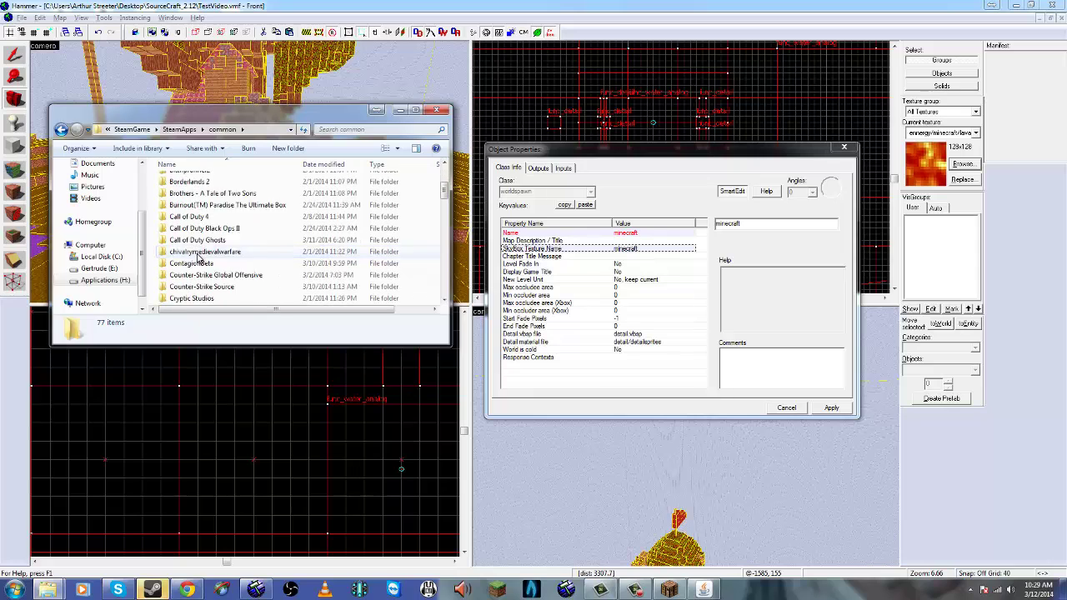
{"action": "scroll", "coordinate": [198, 258], "scroll_direction": "down", "scroll_amount": 4}
{"action": "double_click", "coordinate": [185, 251]}
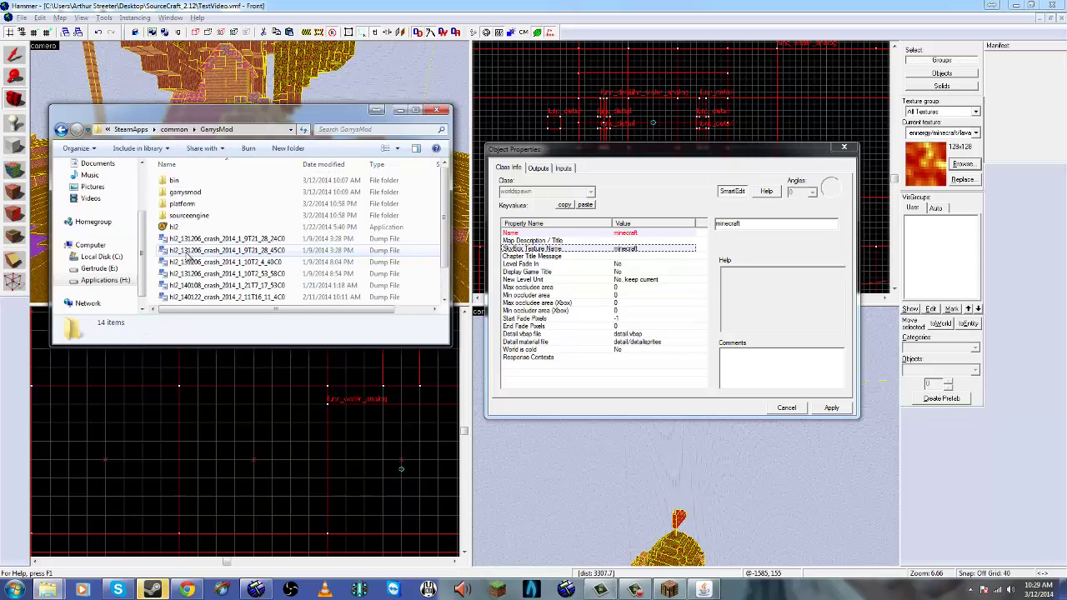
{"action": "double_click", "coordinate": [184, 193]}
{"action": "scroll", "coordinate": [205, 255], "scroll_direction": "down", "scroll_amount": 4}
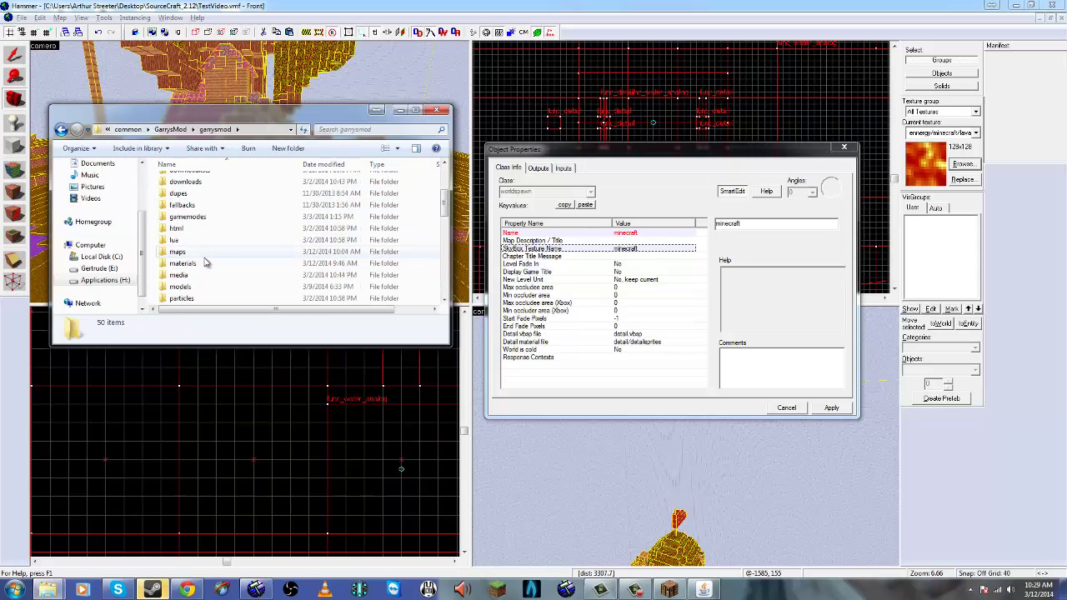
{"action": "double_click", "coordinate": [196, 238]}
{"action": "key", "text": "BackSpace"}
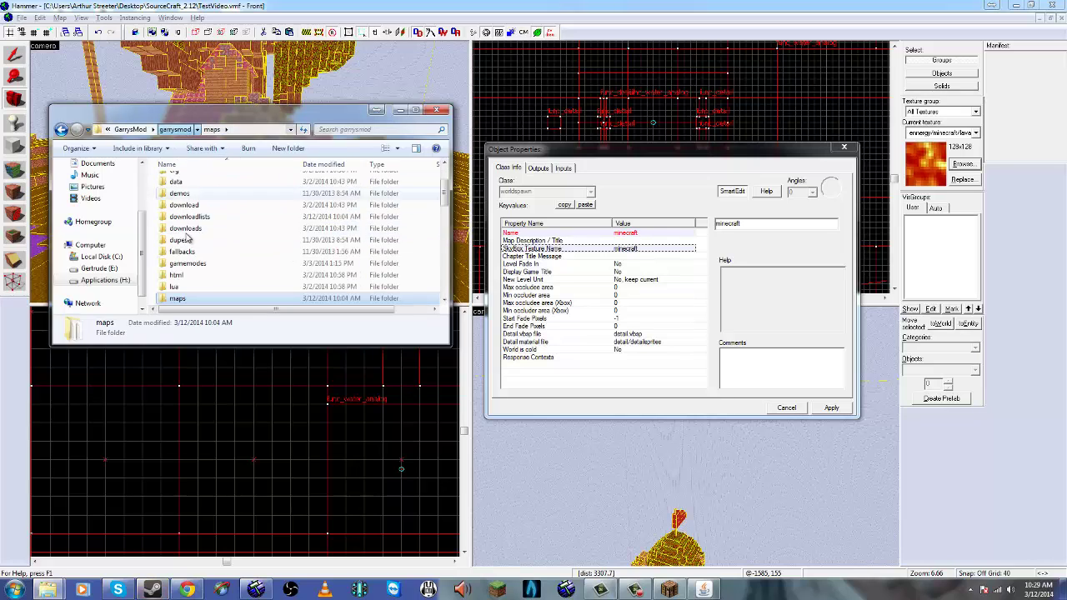
{"action": "double_click", "coordinate": [192, 265]}
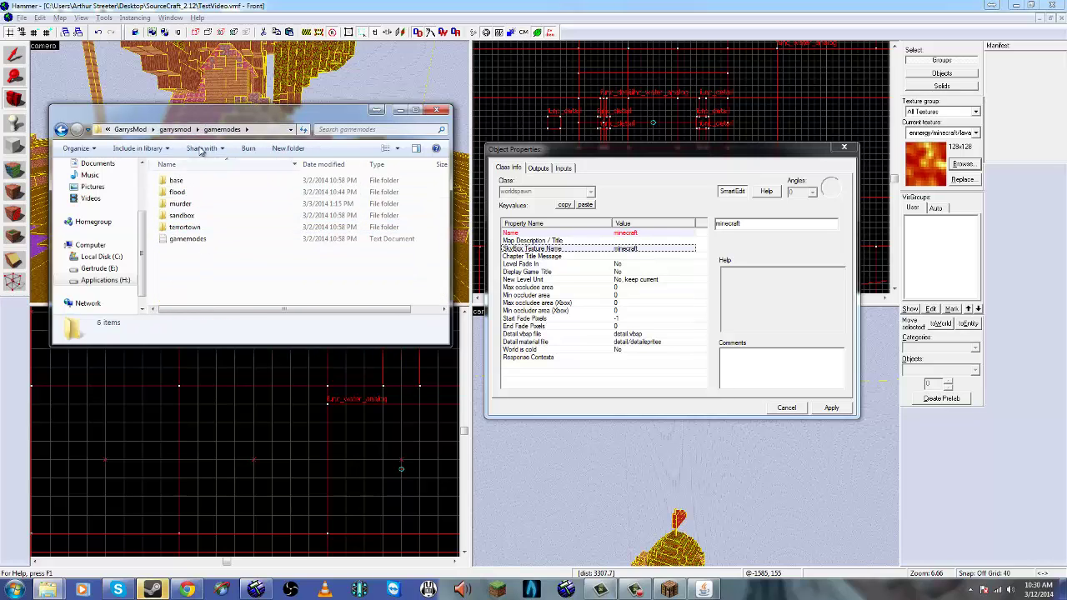
{"action": "key", "text": "BackSpace"}
Open the skybox folder inside materials and highlight the base name of minecraft_skyboxUP.vtf.
{"action": "scroll", "coordinate": [193, 285], "scroll_direction": "down", "scroll_amount": 1}
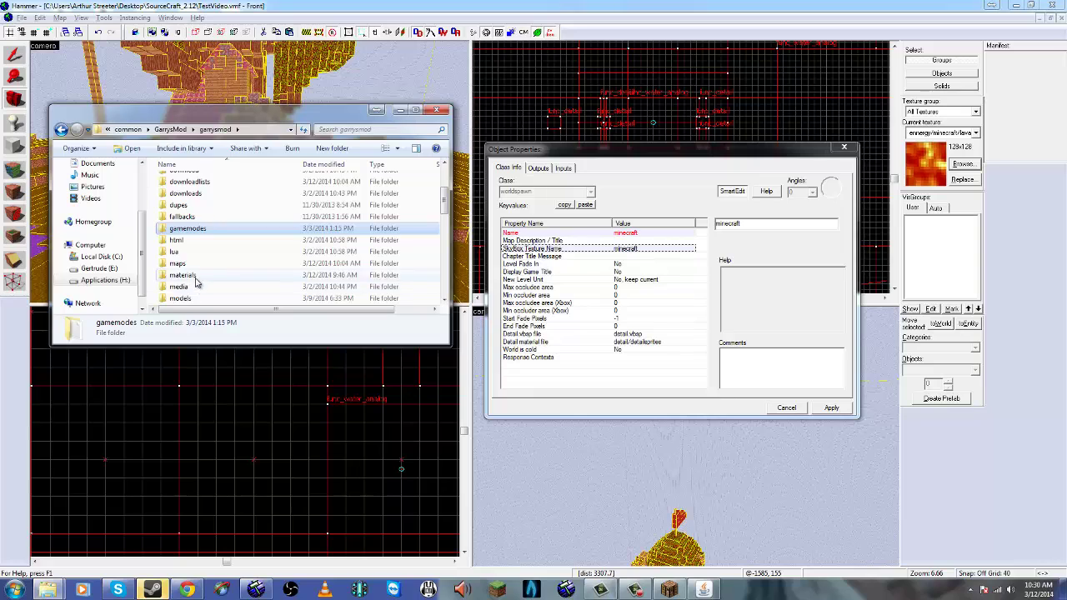
{"action": "double_click", "coordinate": [195, 277]}
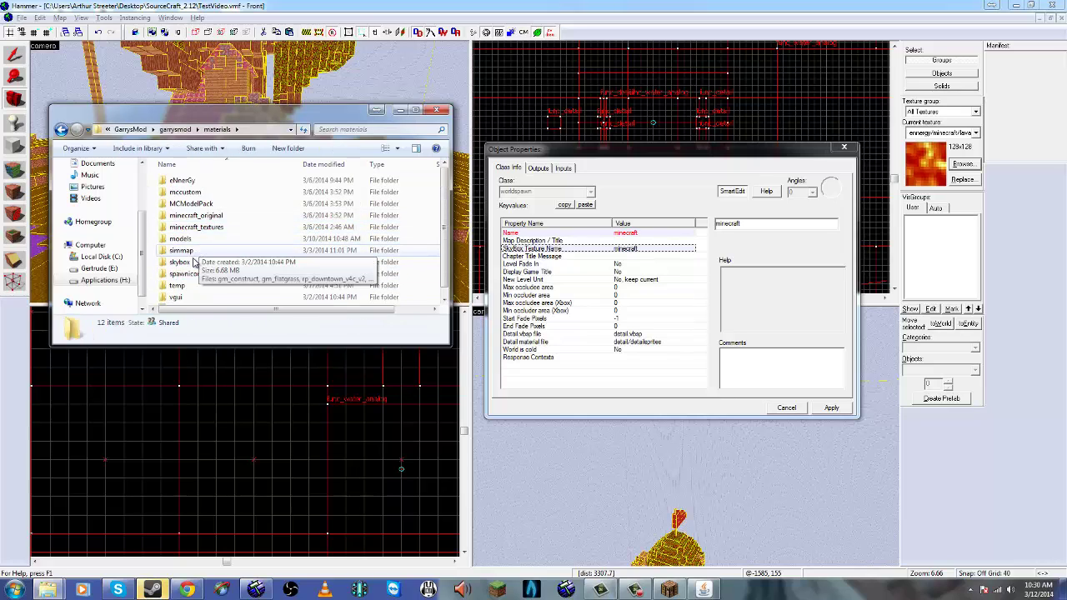
{"action": "double_click", "coordinate": [193, 263]}
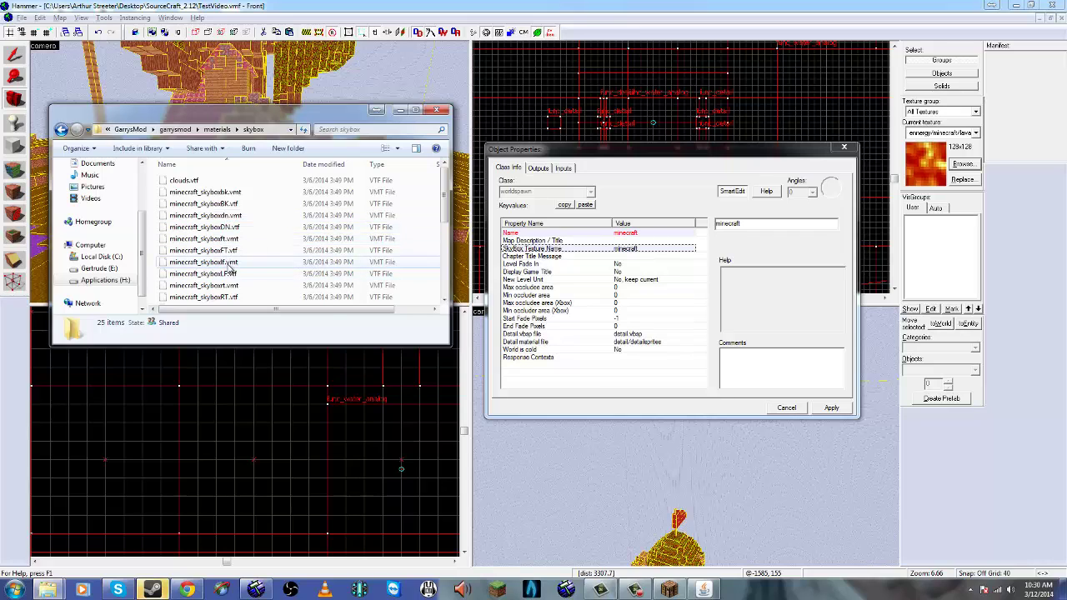
{"action": "scroll", "coordinate": [232, 289], "scroll_direction": "down", "scroll_amount": 1}
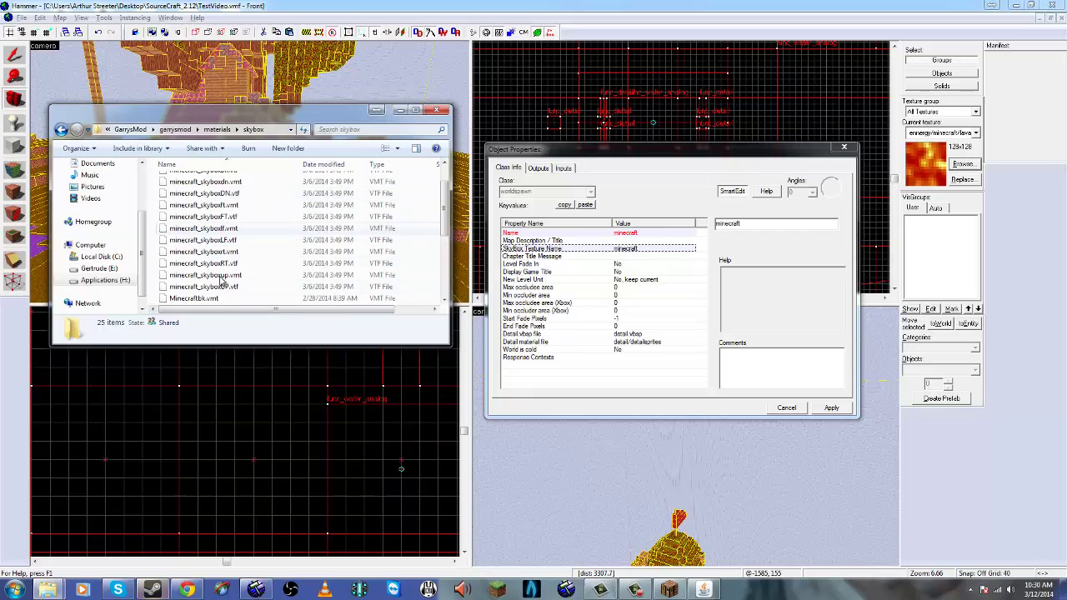
{"action": "left_click", "coordinate": [218, 287]}
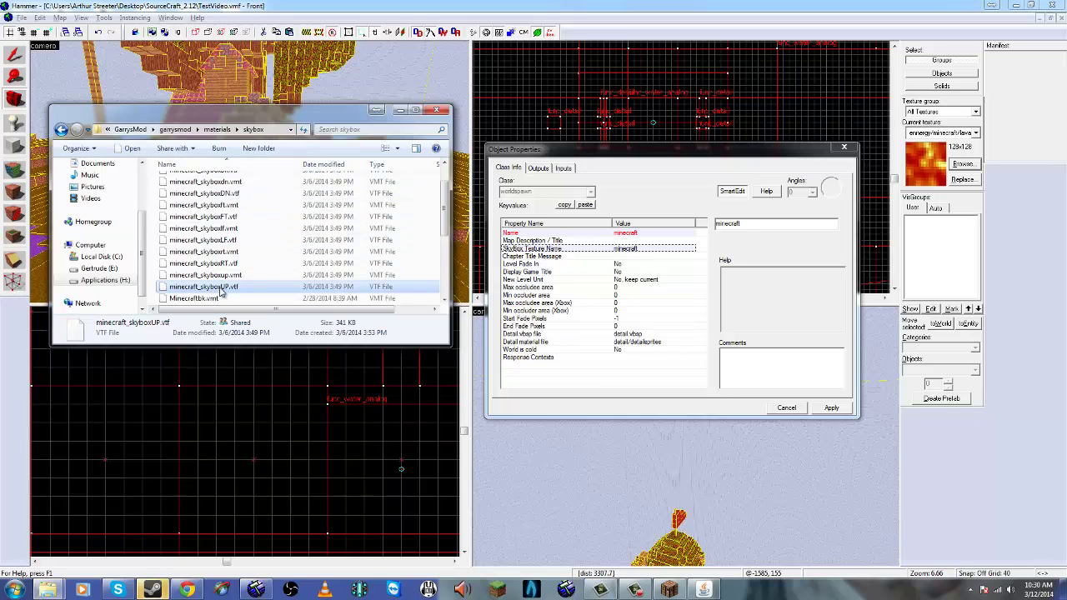
{"action": "left_click", "coordinate": [221, 288]}
{"action": "left_click", "coordinate": [219, 287]}
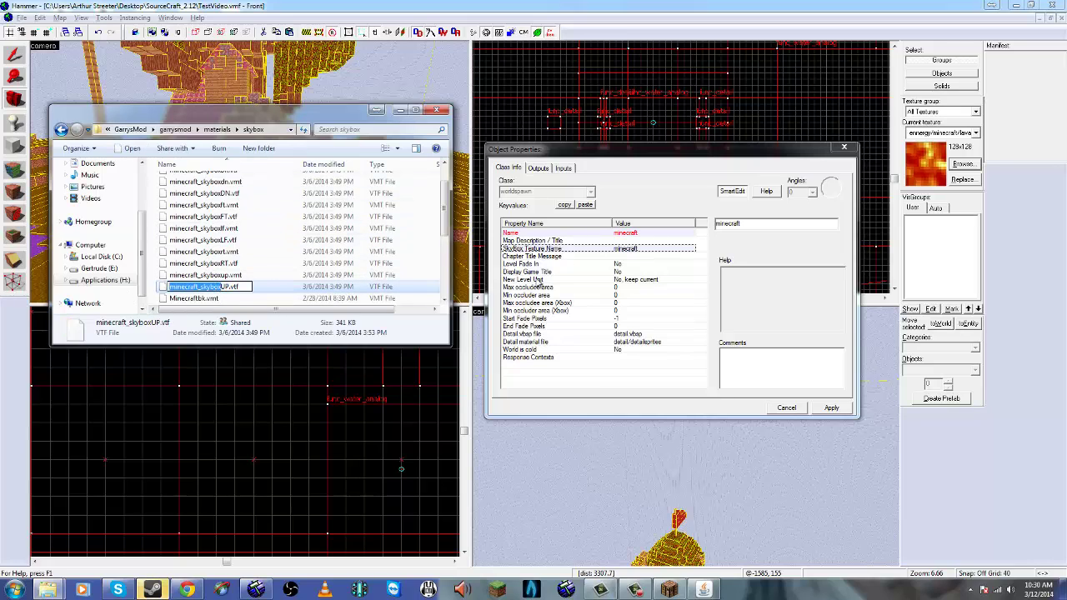
Check the second texture set in the skybox folder, highlighting the Minecraft base name of Minecraftlf.vmt.
{"action": "scroll", "coordinate": [218, 290], "scroll_direction": "up", "scroll_amount": 1}
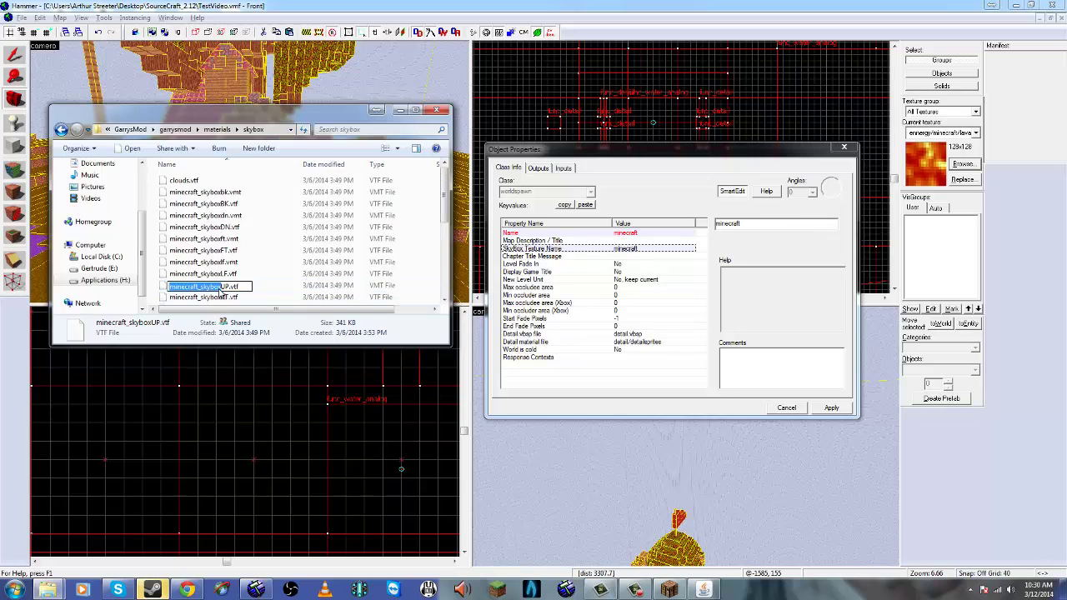
{"action": "scroll", "coordinate": [218, 290], "scroll_direction": "down", "scroll_amount": 4}
{"action": "left_click", "coordinate": [751, 225]}
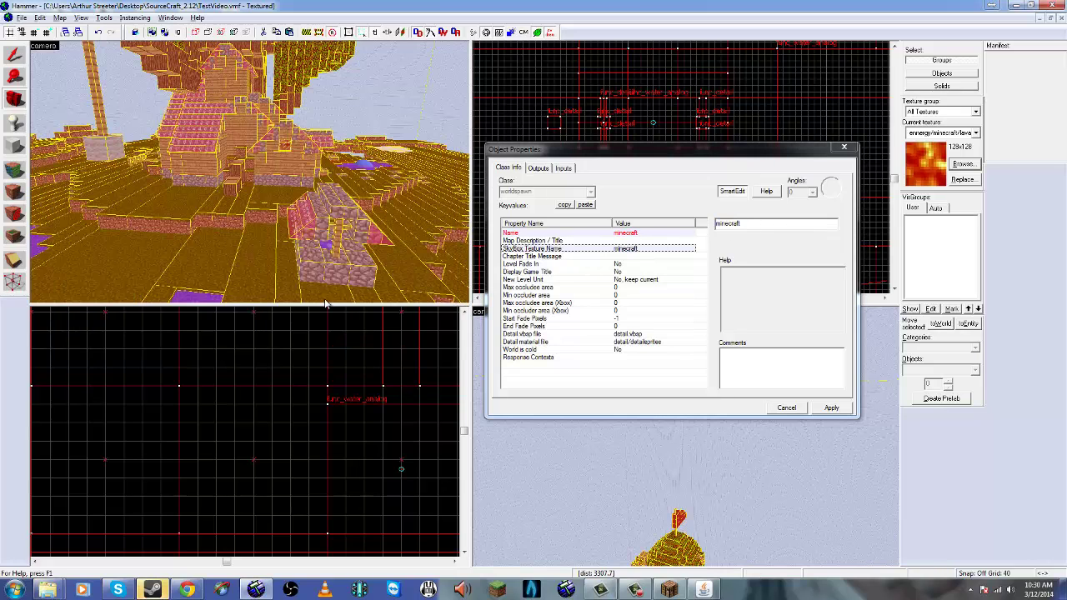
{"action": "mouse_move", "coordinate": [48, 589]}
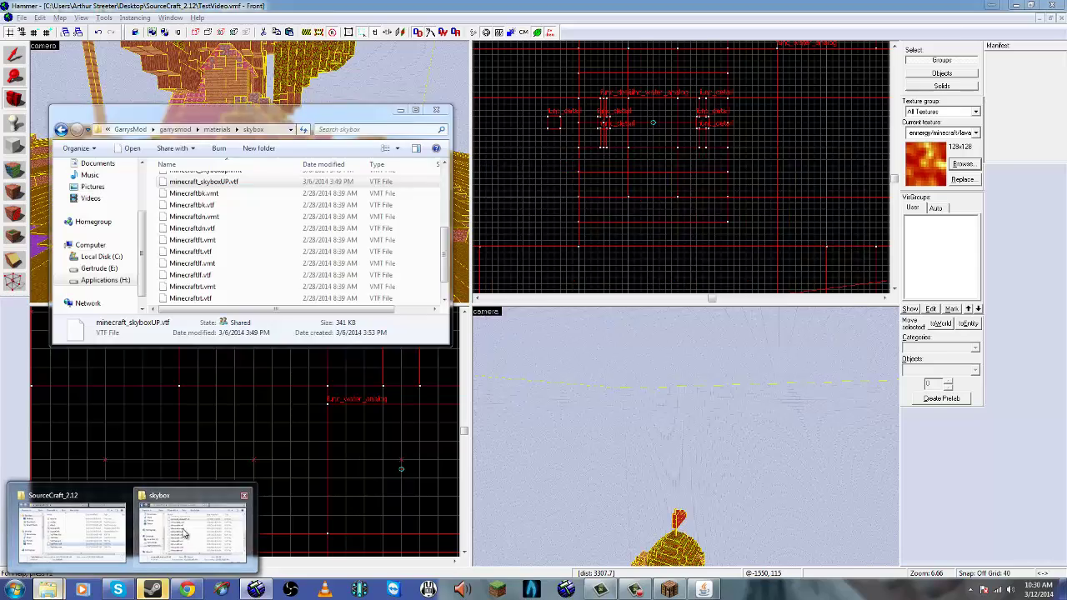
{"action": "left_click", "coordinate": [195, 527]}
{"action": "left_click", "coordinate": [208, 263]}
{"action": "left_click", "coordinate": [199, 264]}
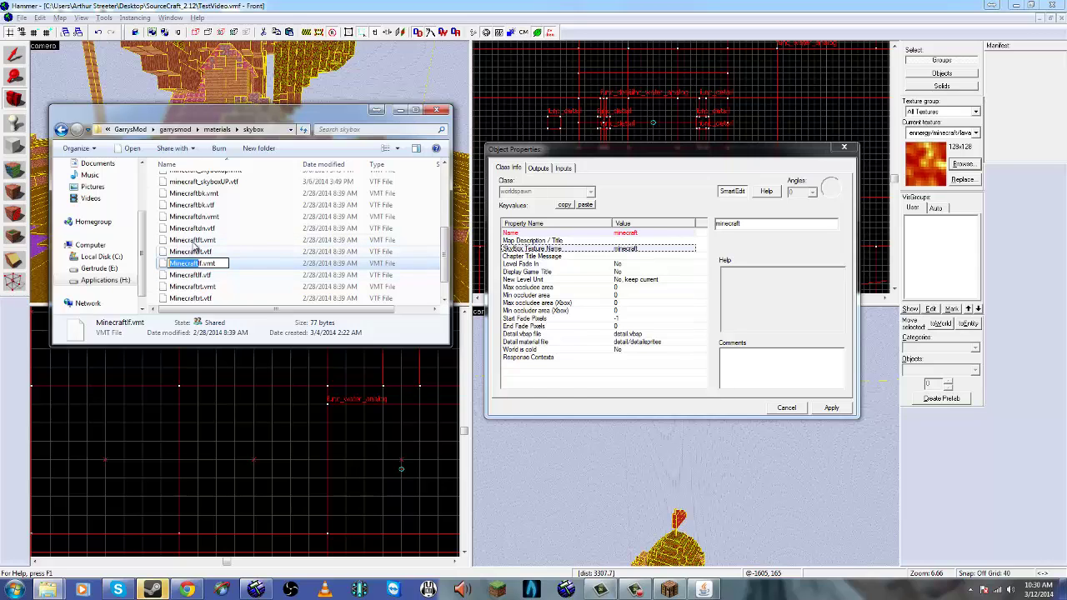
Minimize the skybox folder window, apply the map properties with the minecraft skybox texture name and close them.
{"action": "left_click", "coordinate": [400, 110]}
{"action": "key", "text": "z"}
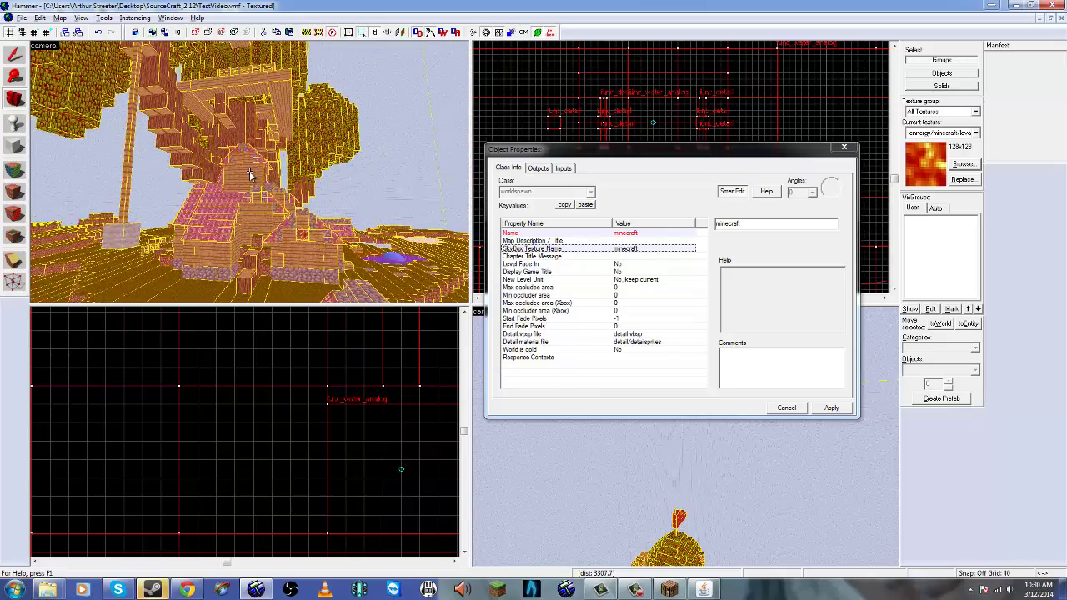
{"action": "key", "text": "z"}
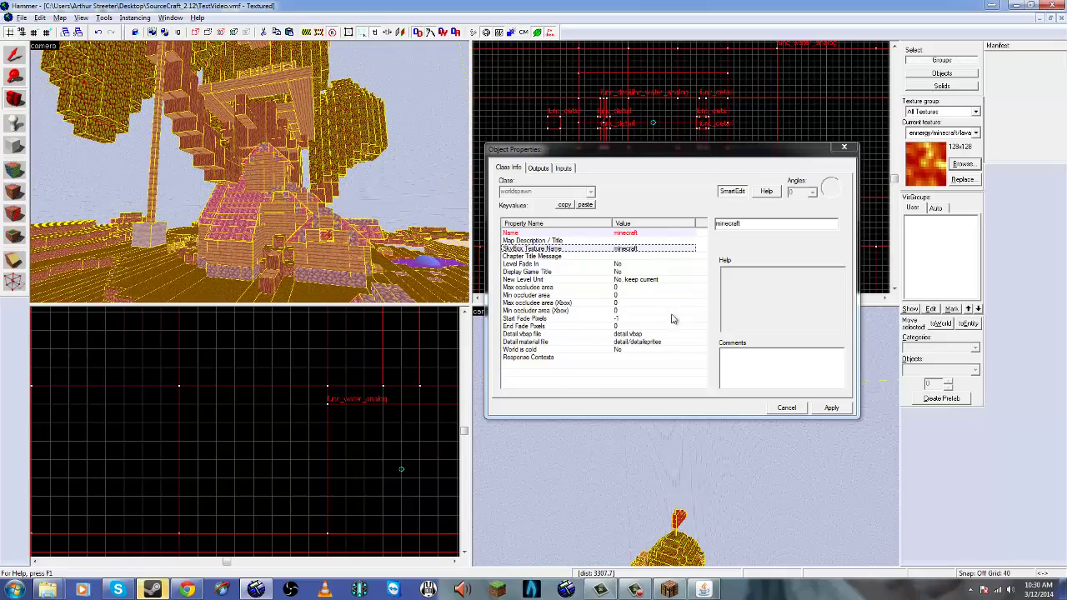
{"action": "left_click", "coordinate": [832, 408]}
{"action": "left_click", "coordinate": [661, 233]}
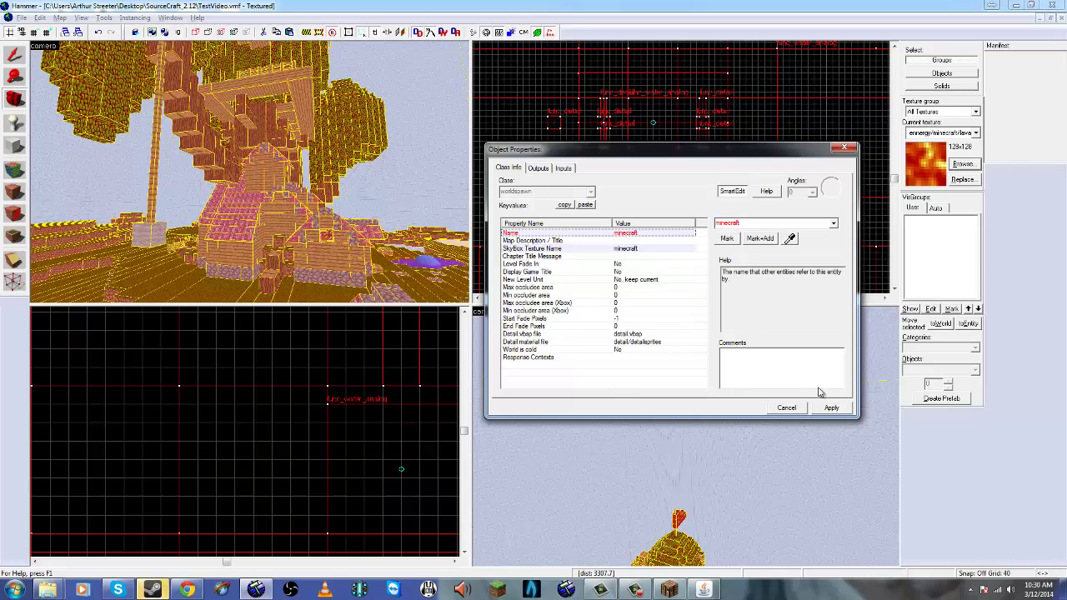
{"action": "left_click", "coordinate": [842, 148]}
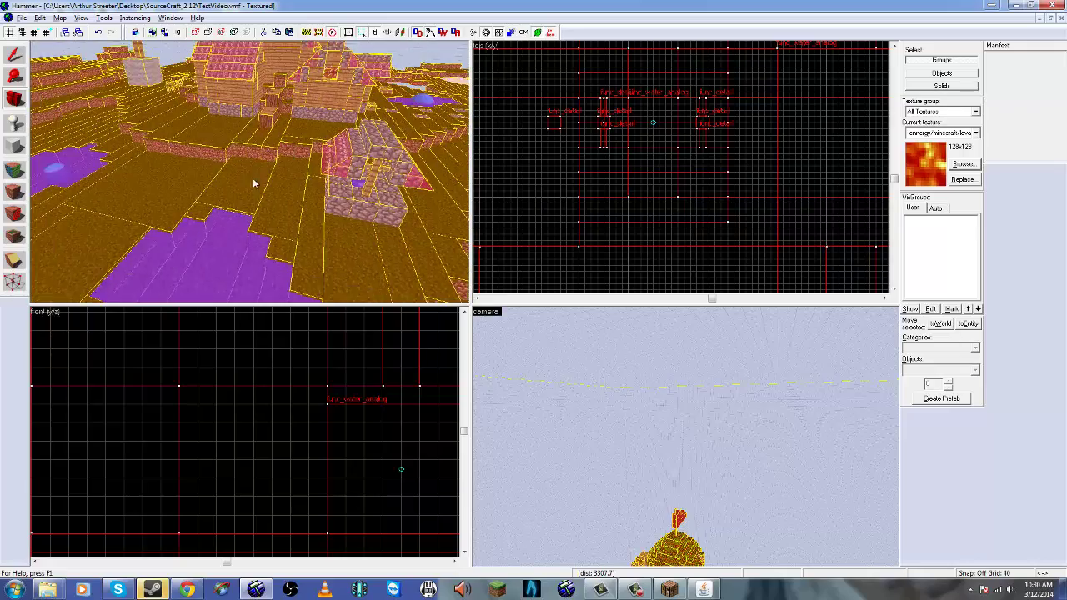
Clear the selection and place an info_player_start entity on the grass in front of the tree house, near the stone fire pit.
{"action": "left_click", "coordinate": [279, 193]}
{"action": "key", "text": "Escape"}
{"action": "key", "text": "z"}
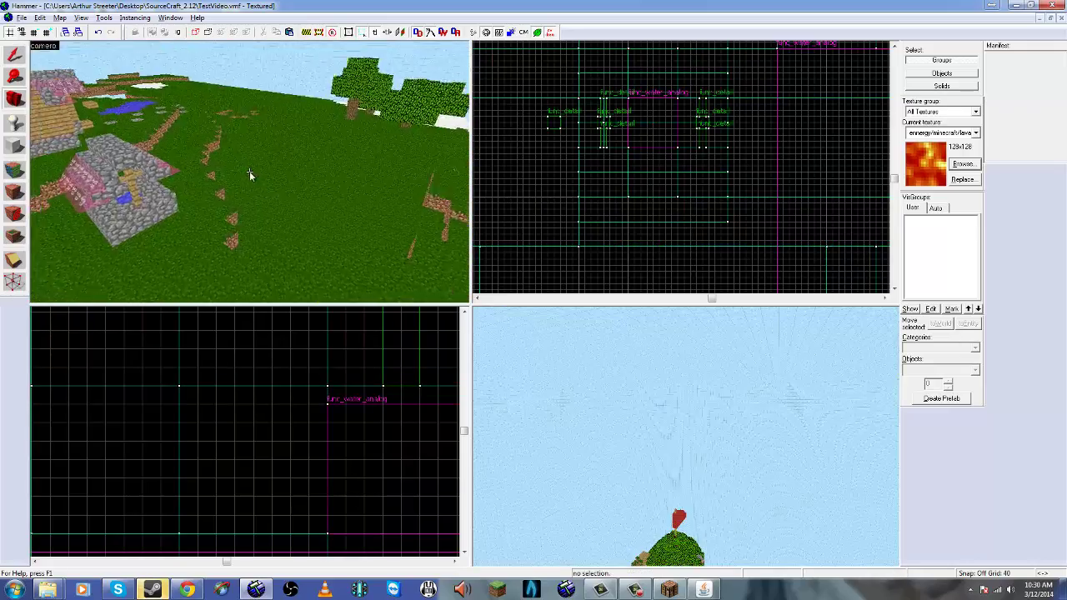
{"action": "key", "text": "w"}
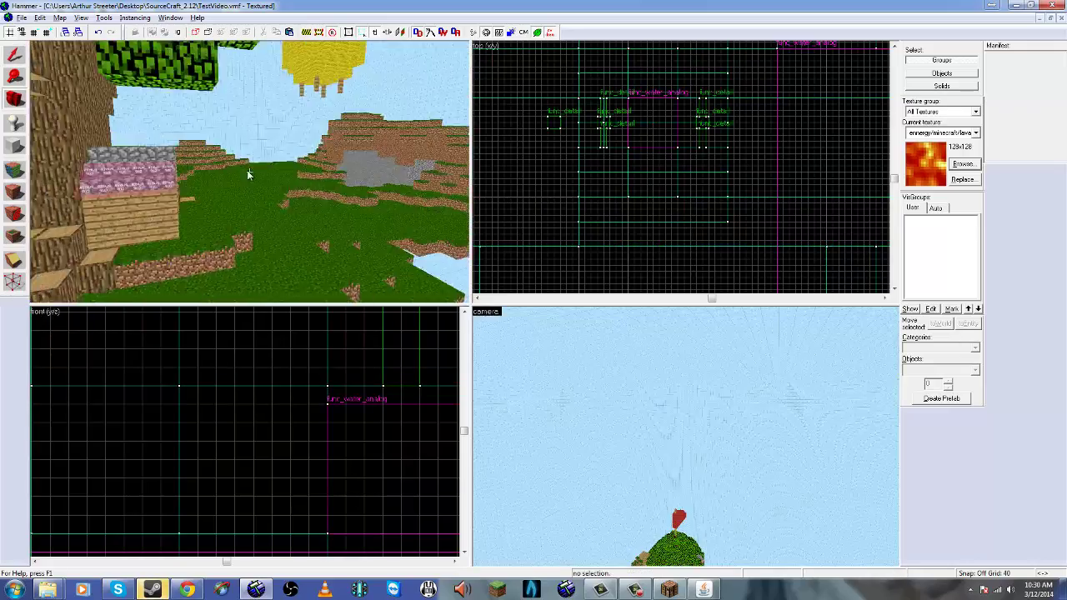
{"action": "key", "text": "w"}
{"action": "key", "text": "s"}
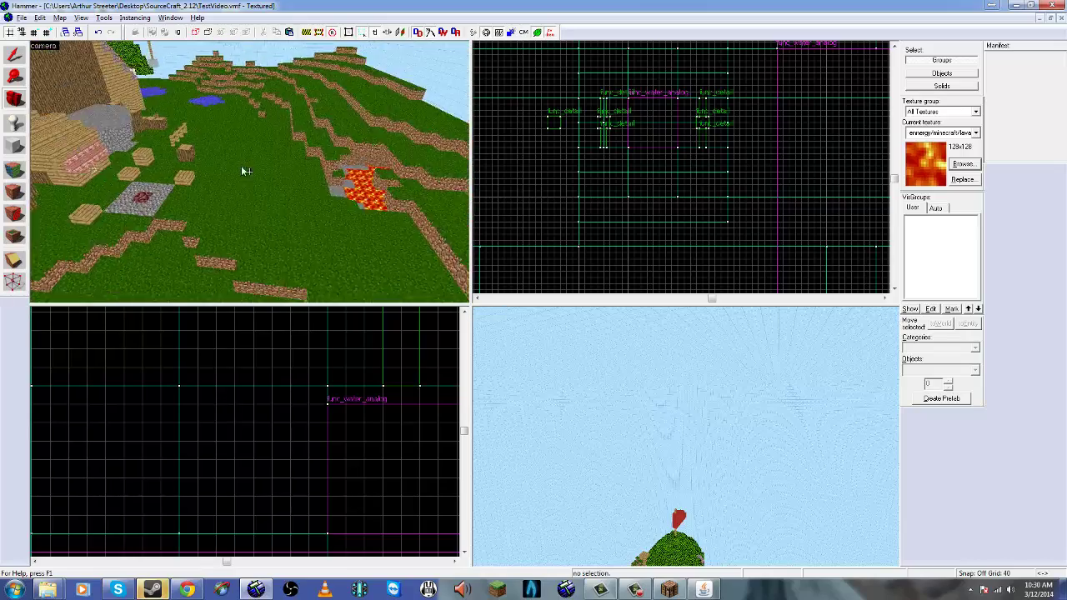
{"action": "key", "text": "w"}
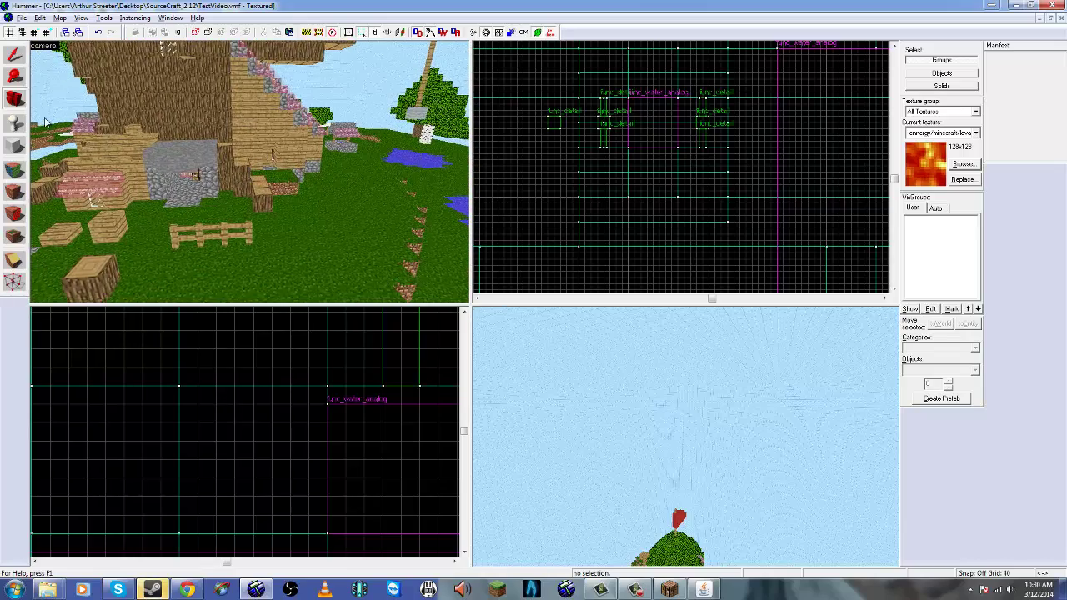
{"action": "left_click", "coordinate": [16, 127]}
{"action": "left_click_drag", "start_coordinate": [248, 173], "coordinate": [268, 179]}
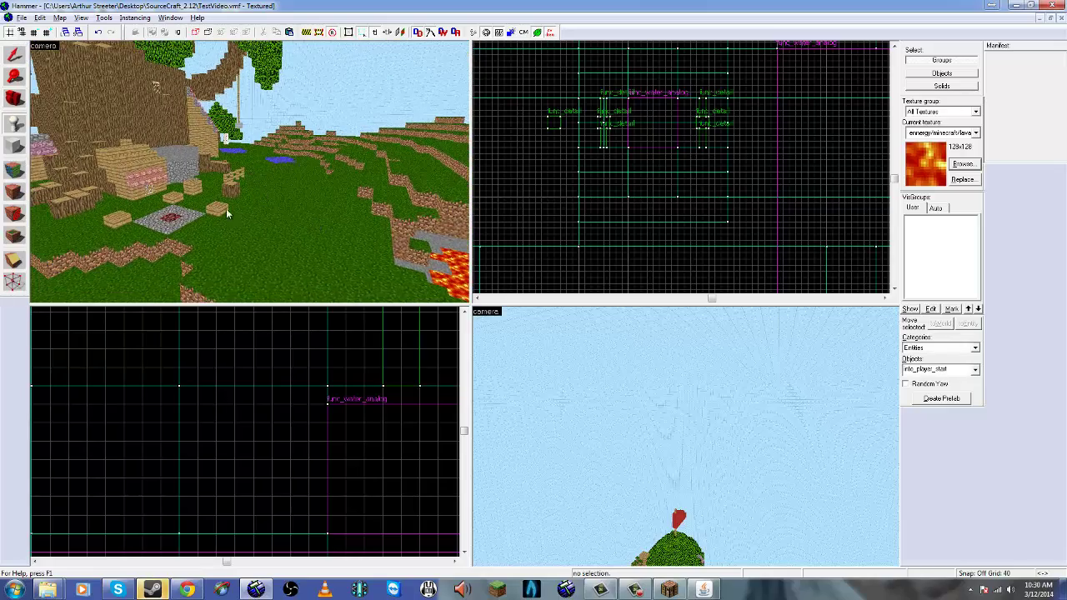
{"action": "left_click_drag", "start_coordinate": [280, 236], "coordinate": [104, 76]}
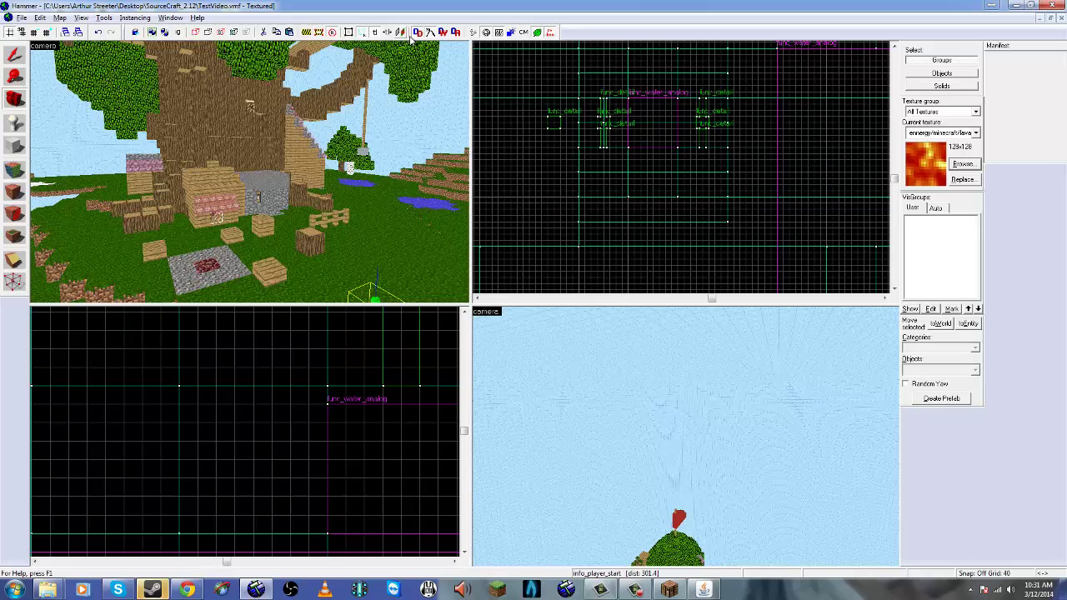
Compile and run the map with BSP set to Normal and VIS and RAD set to Fast.
{"action": "key", "text": "F9"}
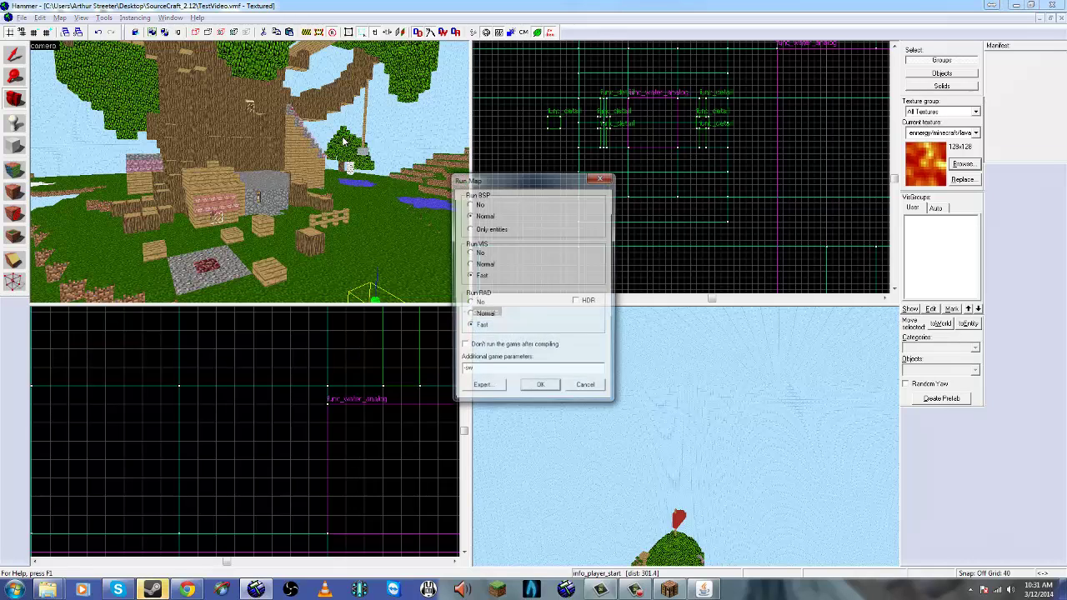
{"action": "left_click", "coordinate": [542, 391]}
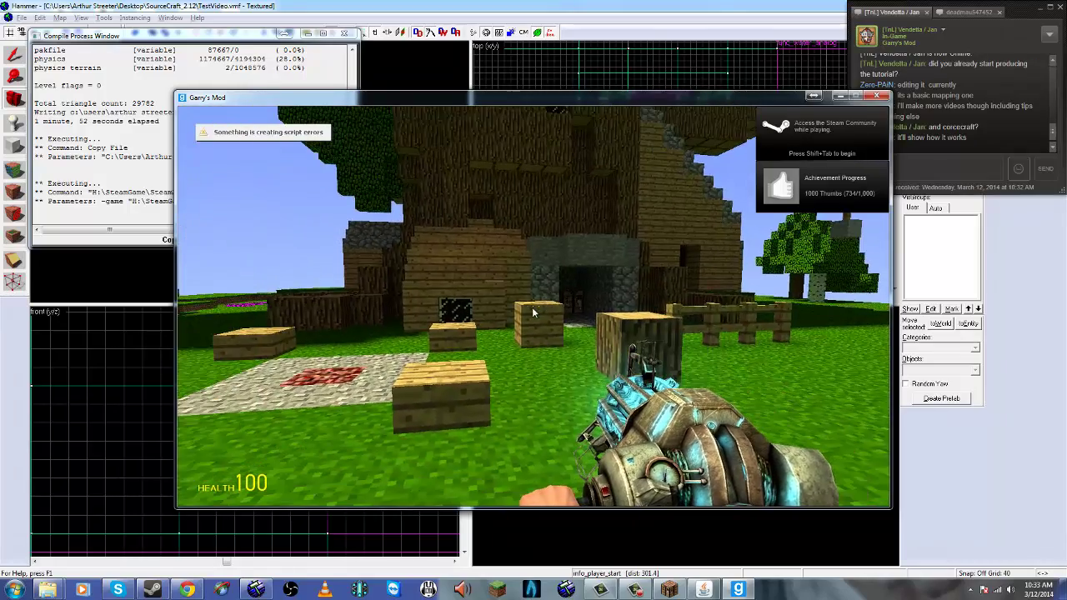
Walk the compiled map in Garry's Mod from the tree house into the ponds and examine the water above and below its surface.
{"action": "key", "text": "w"}
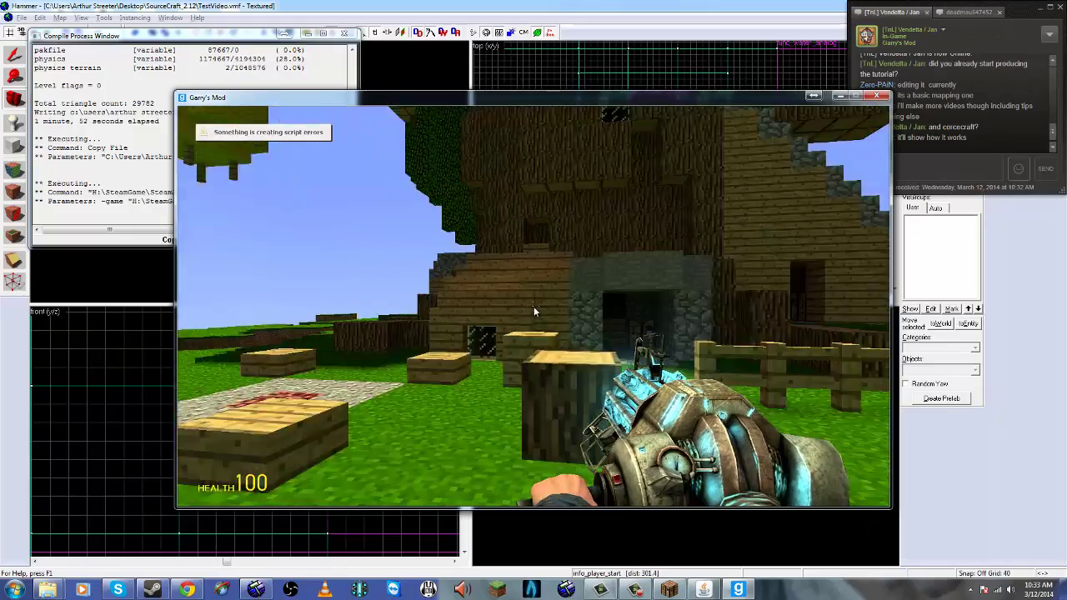
{"action": "key", "text": "w"}
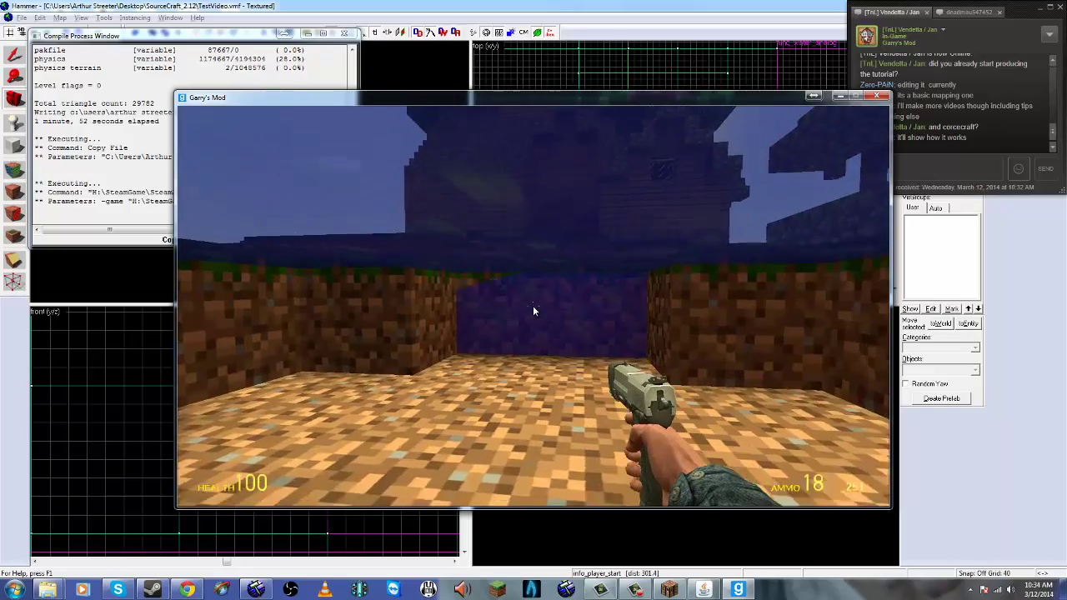
{"action": "key", "text": "w"}
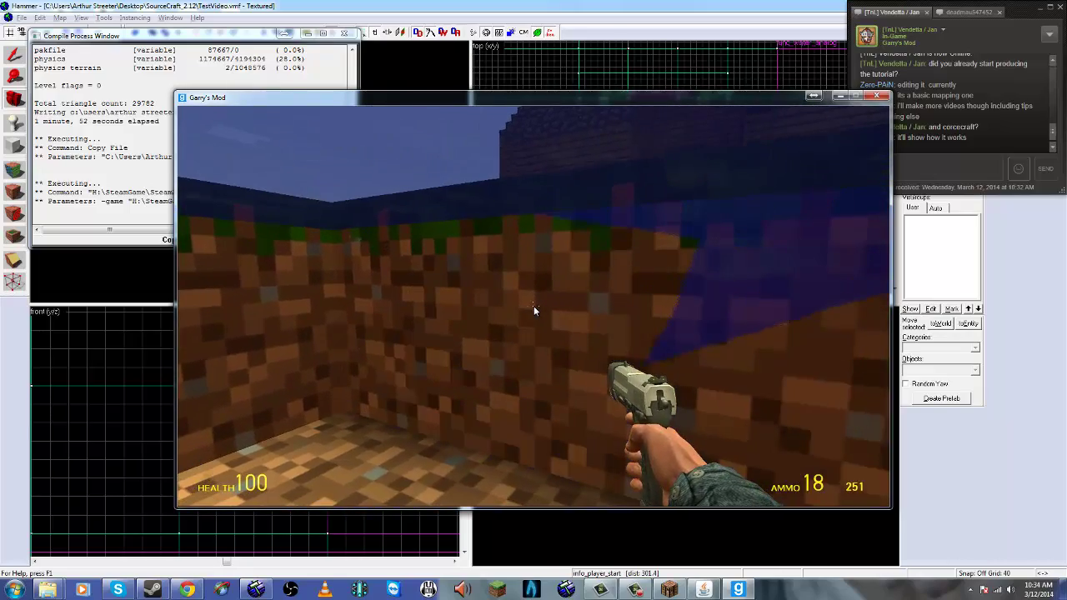
{"action": "key", "text": "w"}
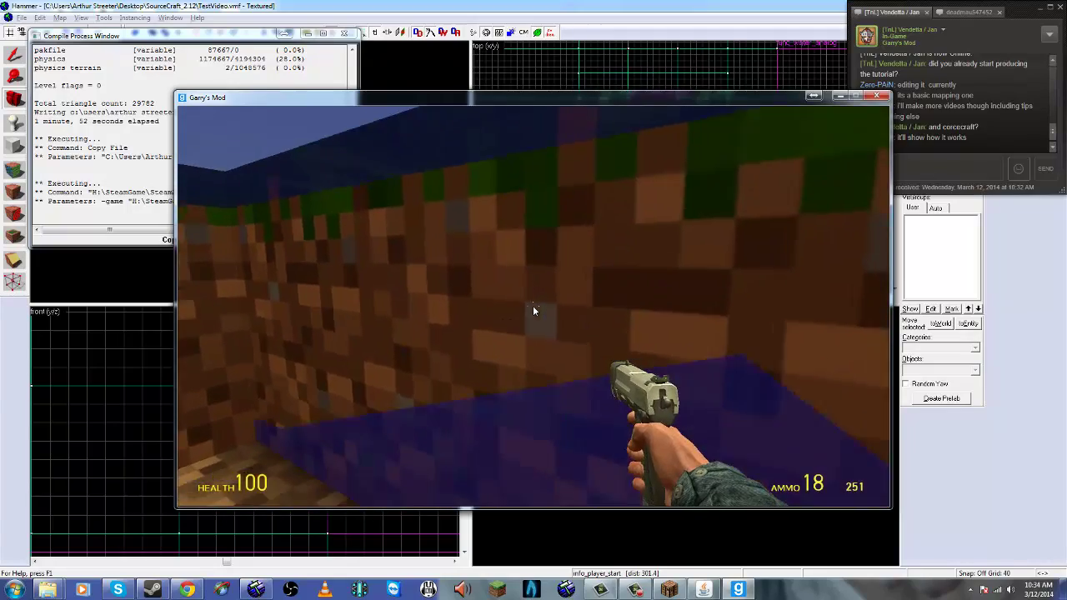
{"action": "key", "text": "w"}
{"action": "key", "text": "space"}
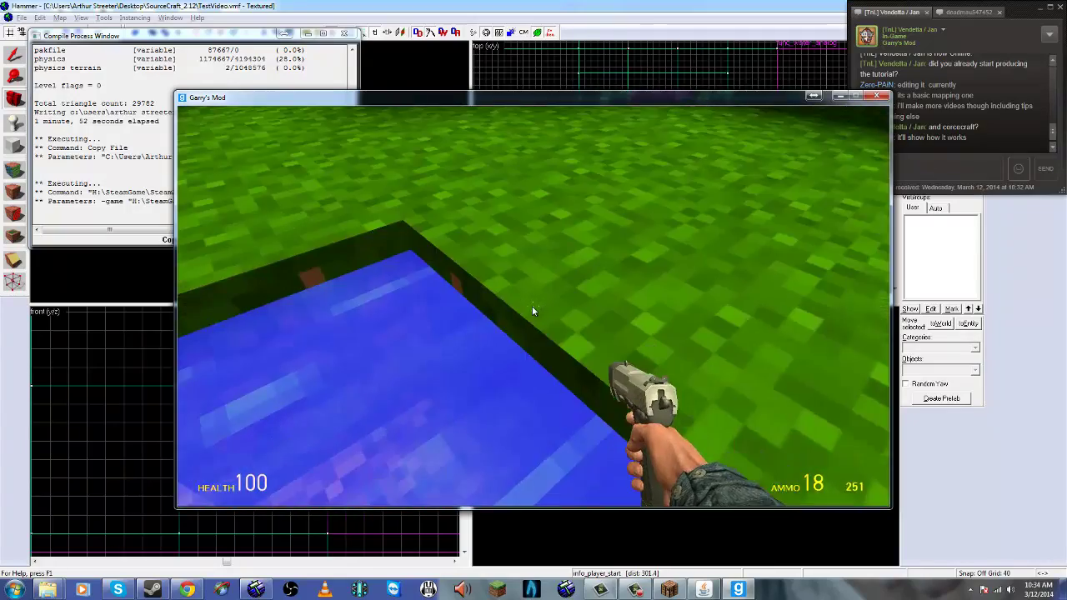
{"action": "key", "text": "w"}
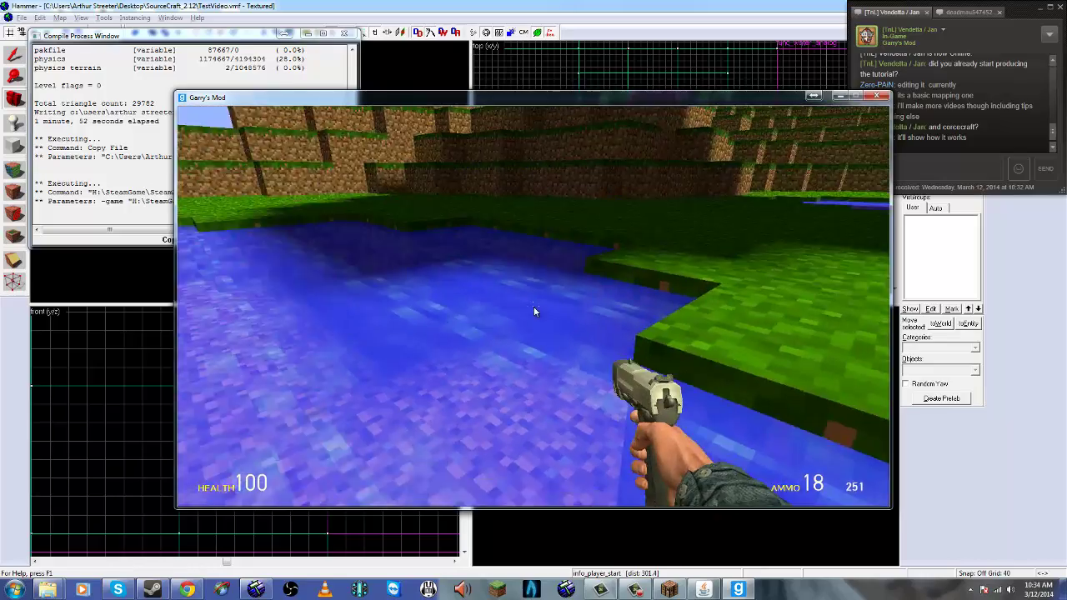
{"action": "key", "text": "w"}
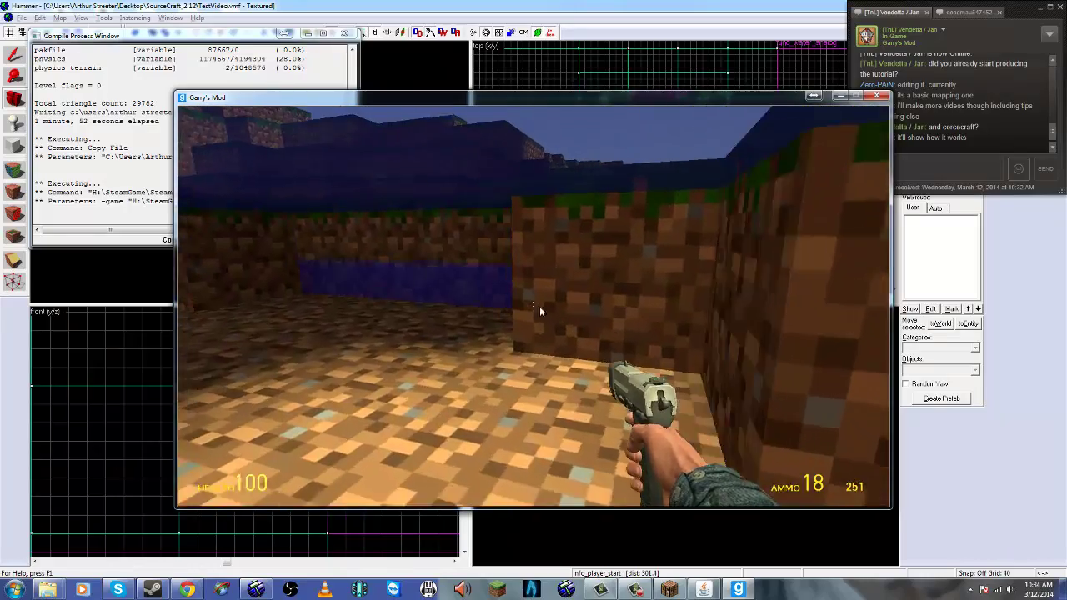
{"action": "key", "text": "w"}
{"action": "key", "text": "space"}
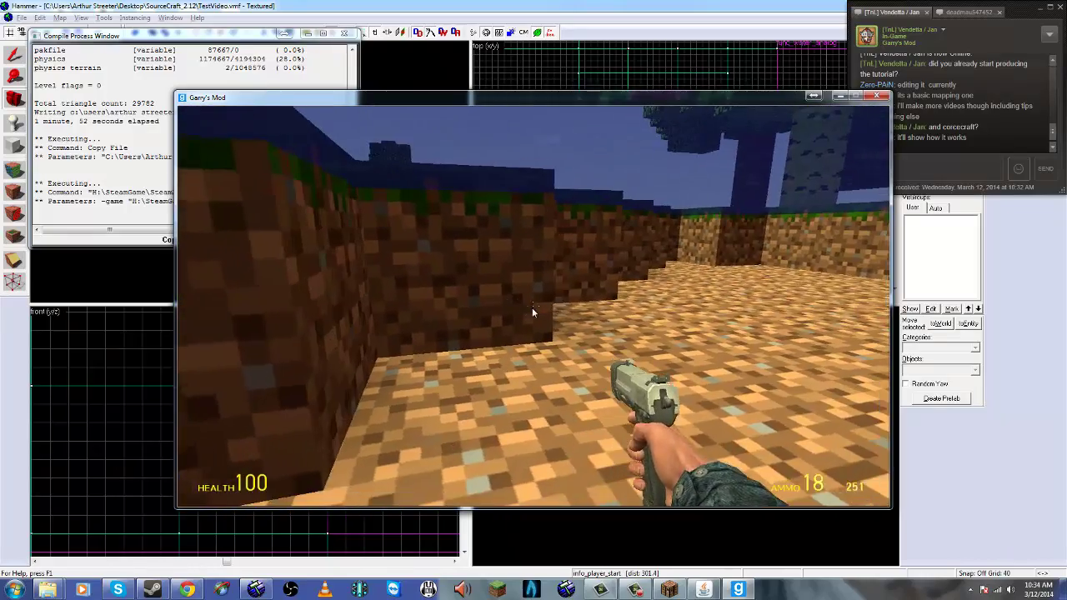
{"action": "key", "text": "w"}
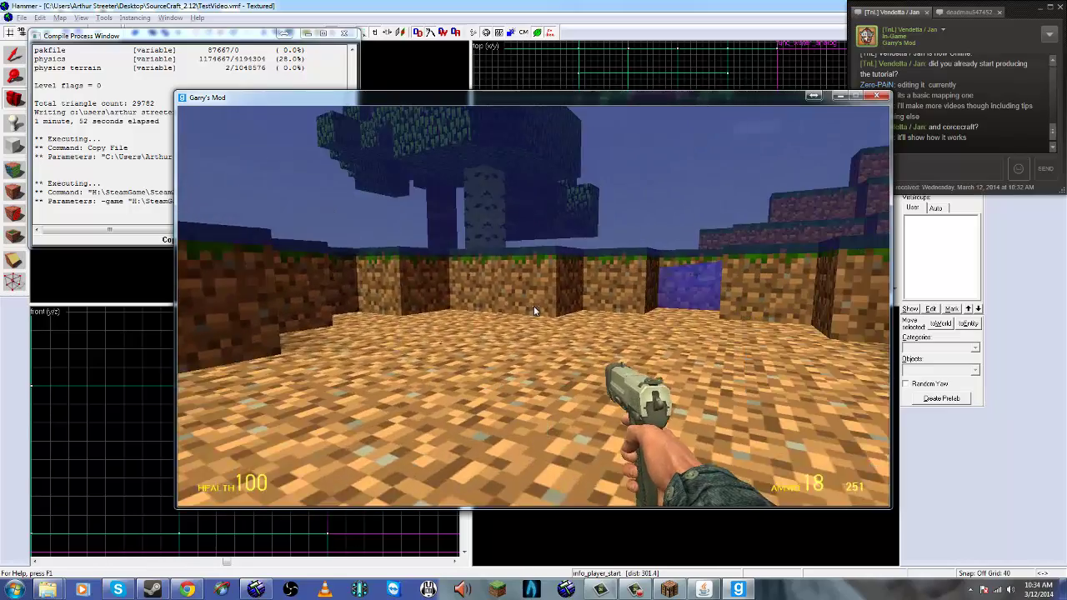
{"action": "key", "text": "w"}
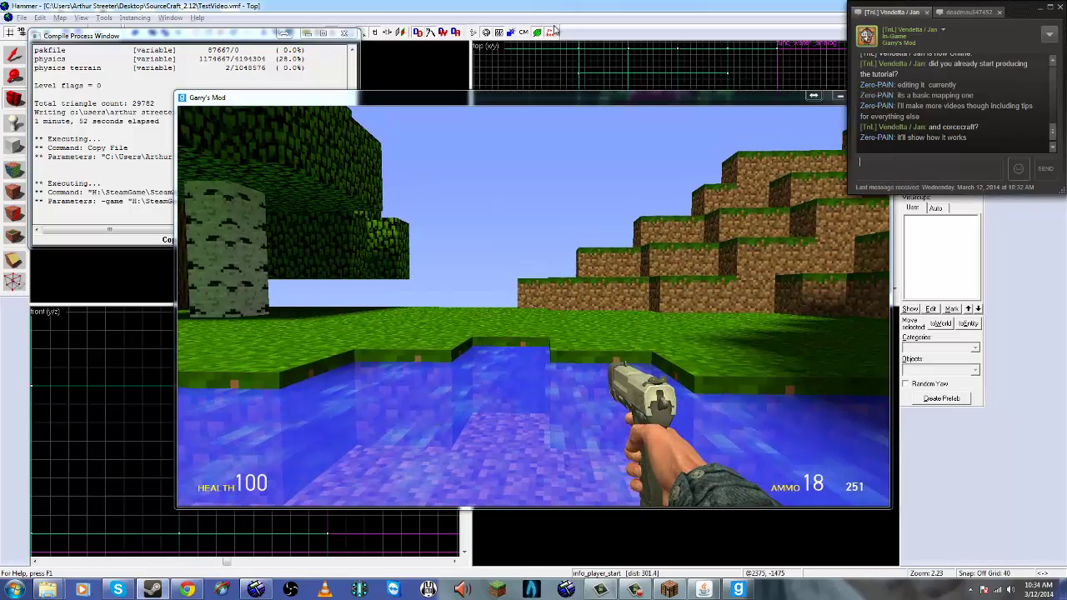
Switch to Hammer and close the compile process window.
{"action": "key", "text": "alt+Tab"}
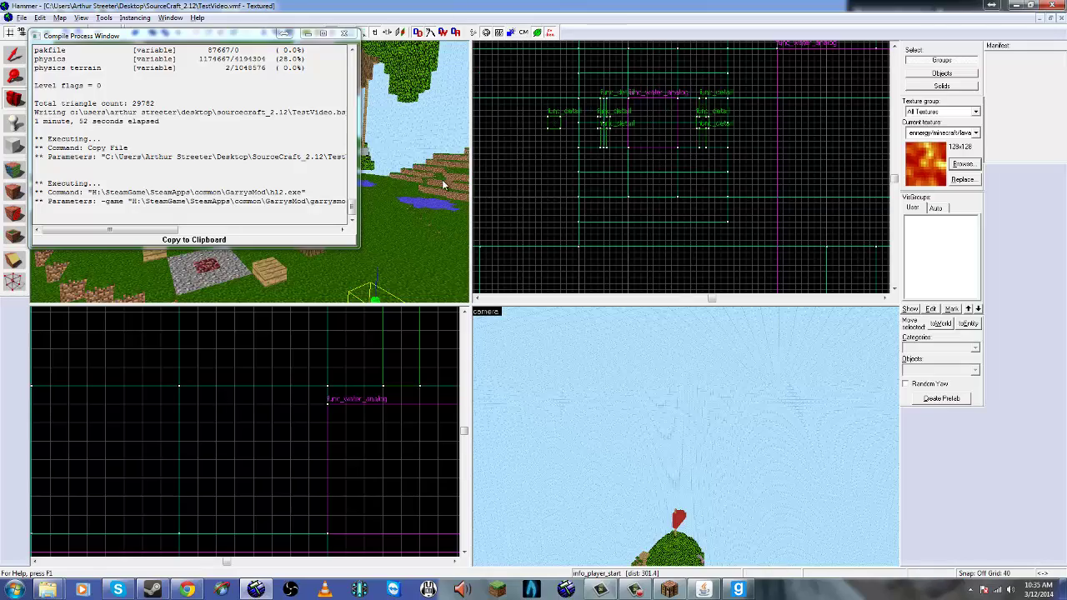
{"action": "key", "text": "z"}
{"action": "key", "text": "alt+Tab"}
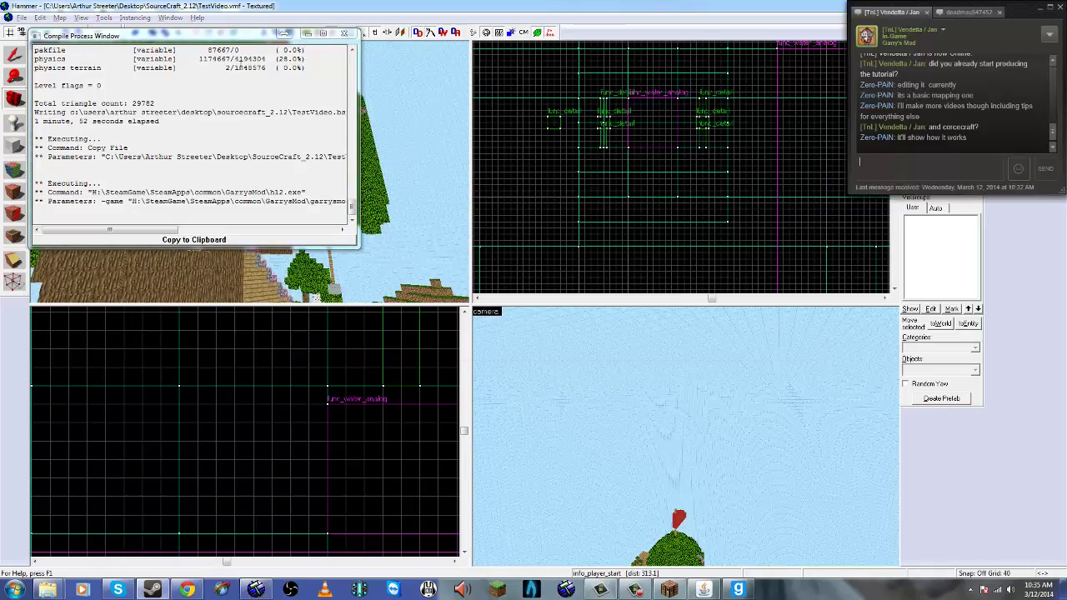
{"action": "left_click", "coordinate": [343, 34]}
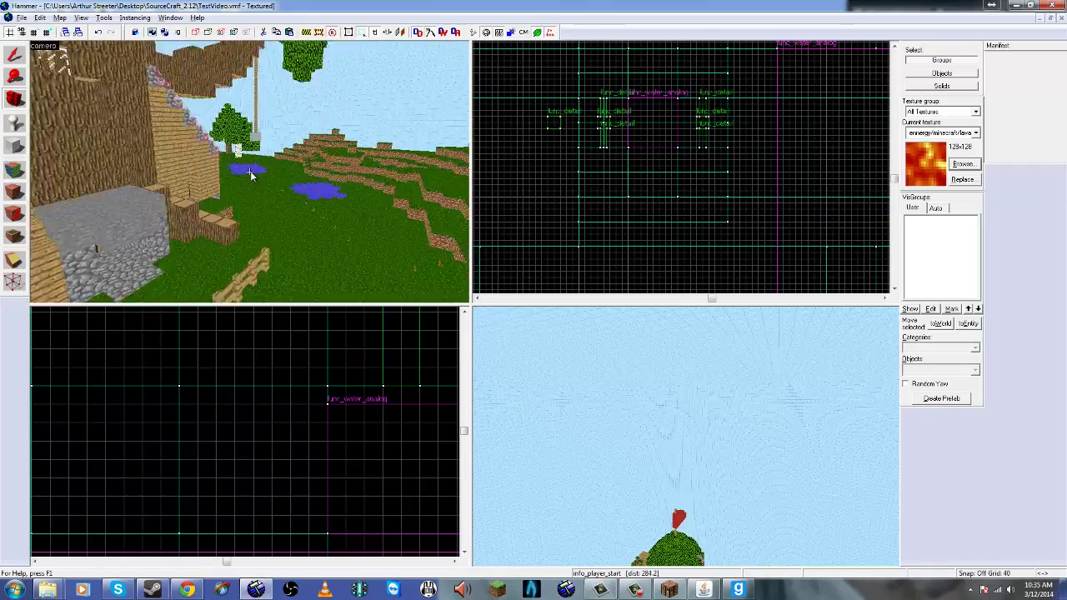
Select the pond's func_water_analog together with the adjoining grass block and examine the edge where they meet.
{"action": "key", "text": "w"}
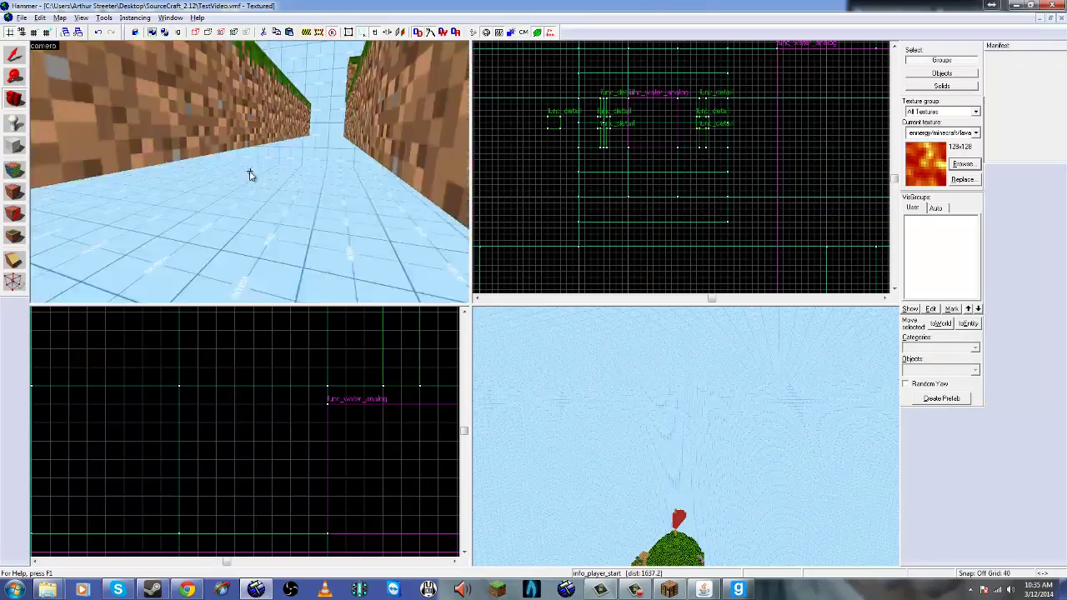
{"action": "key", "text": "s"}
{"action": "key", "text": "z"}
{"action": "left_click", "coordinate": [273, 194]}
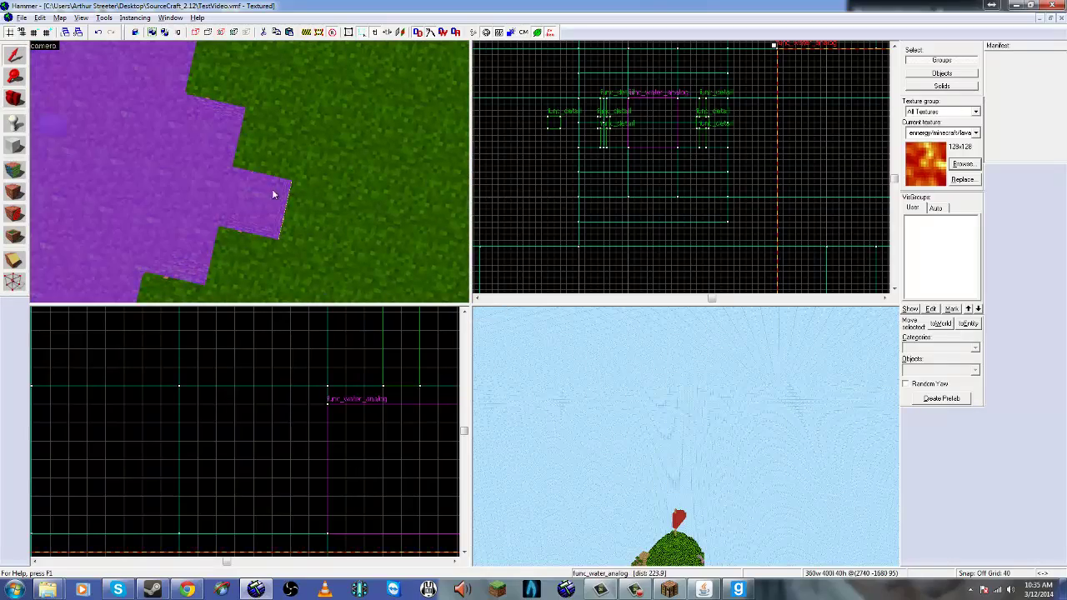
{"action": "left_click", "coordinate": [315, 209], "text": "ctrl"}
{"action": "scroll", "coordinate": [750, 149], "scroll_direction": "down", "scroll_amount": 3}
{"action": "scroll", "coordinate": [838, 153], "scroll_direction": "up", "scroll_amount": 8}
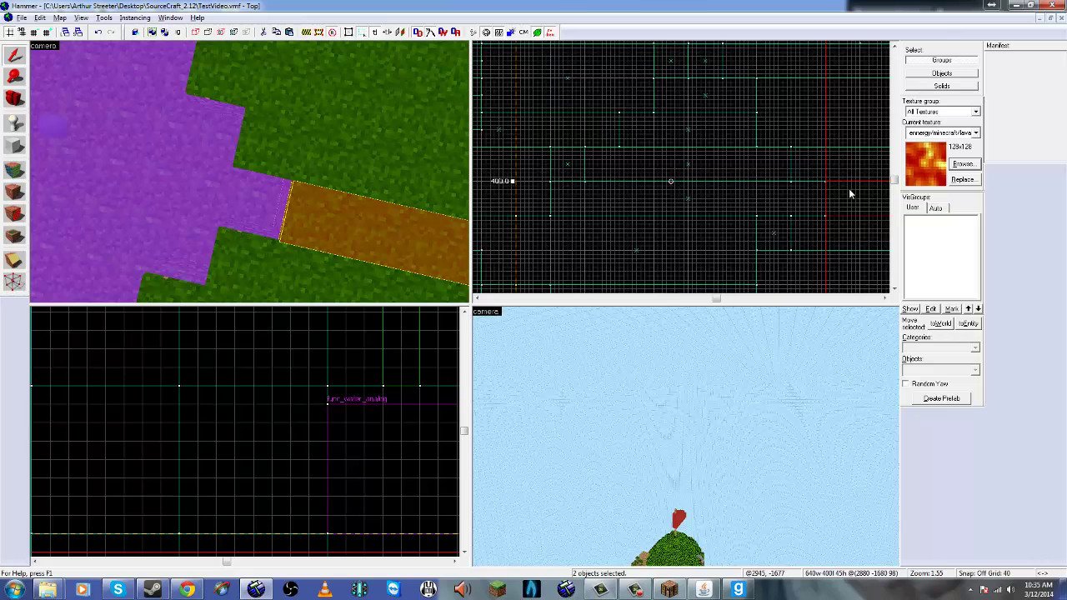
{"action": "scroll", "coordinate": [682, 115], "scroll_direction": "down", "scroll_amount": 3}
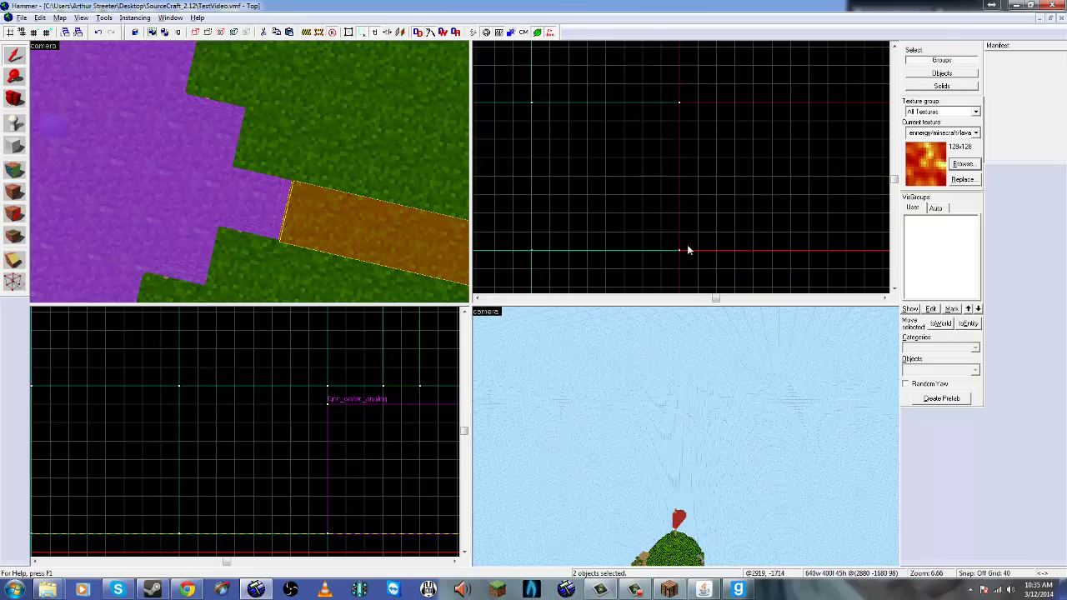
{"action": "left_click", "coordinate": [255, 210], "text": "ctrl"}
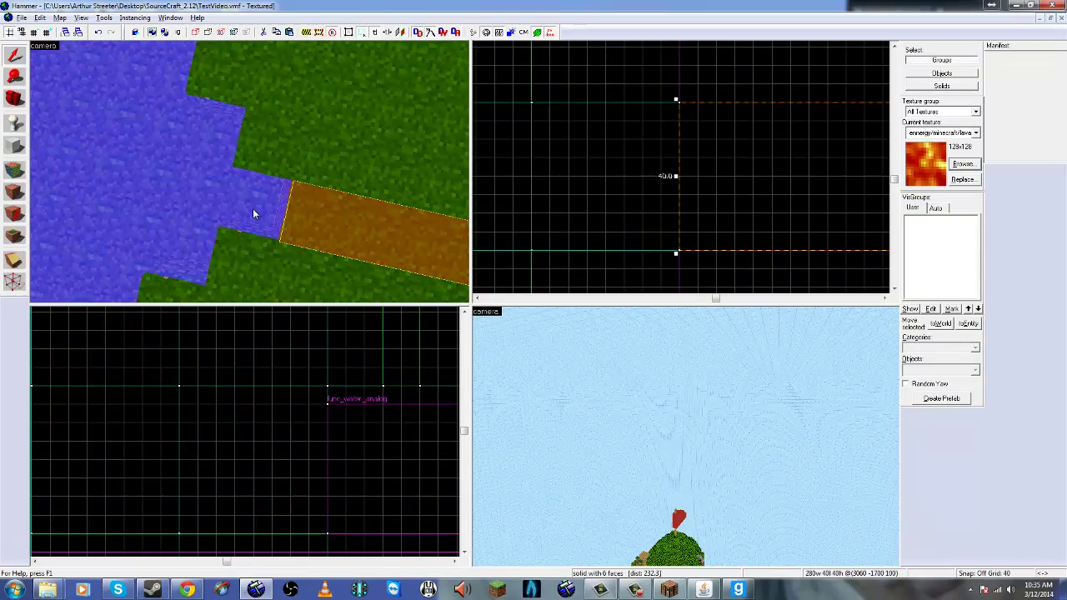
{"action": "key", "text": "ctrl+z"}
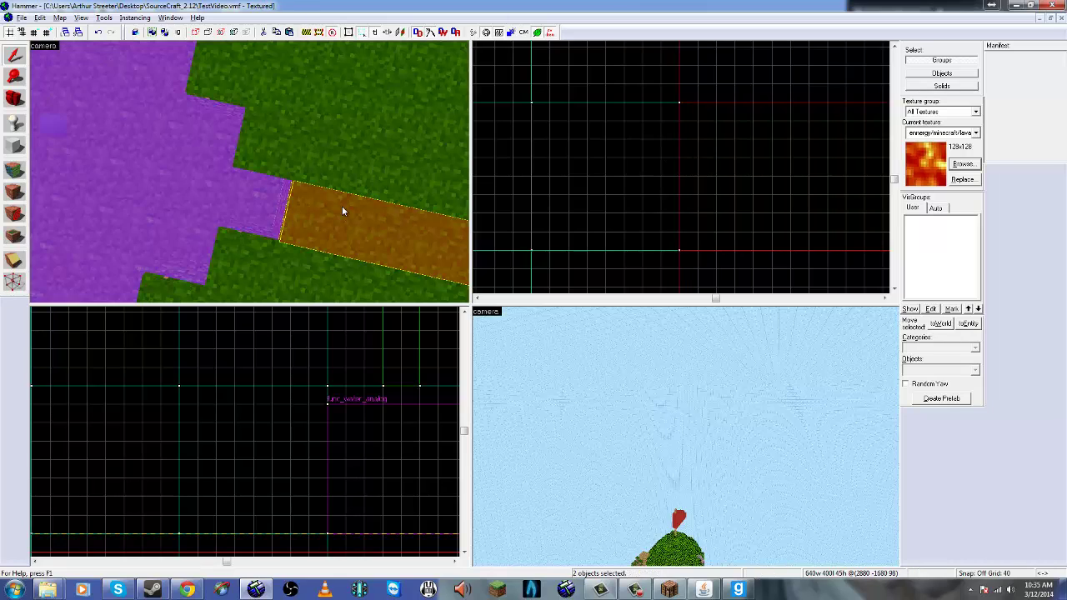
{"action": "key", "text": "space"}
{"action": "left_click_drag", "start_coordinate": [342, 206], "coordinate": [259, 171]}
{"action": "key", "text": "w"}
{"action": "key", "text": "s"}
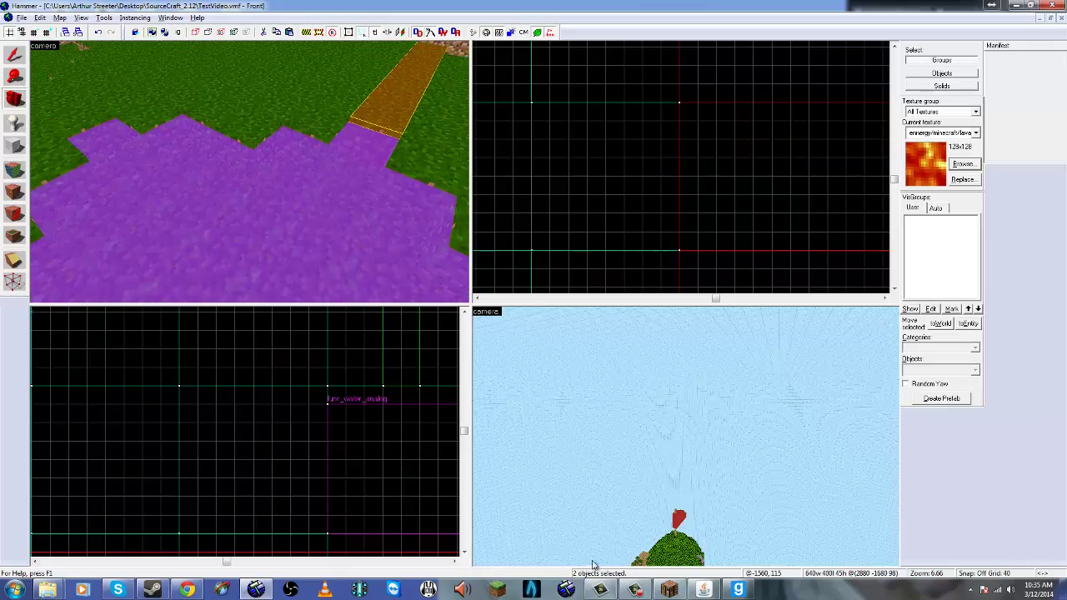
Switch back to Garry's Mod and walk past the ponds to the cave to examine the lava pool.
{"action": "left_click", "coordinate": [738, 590]}
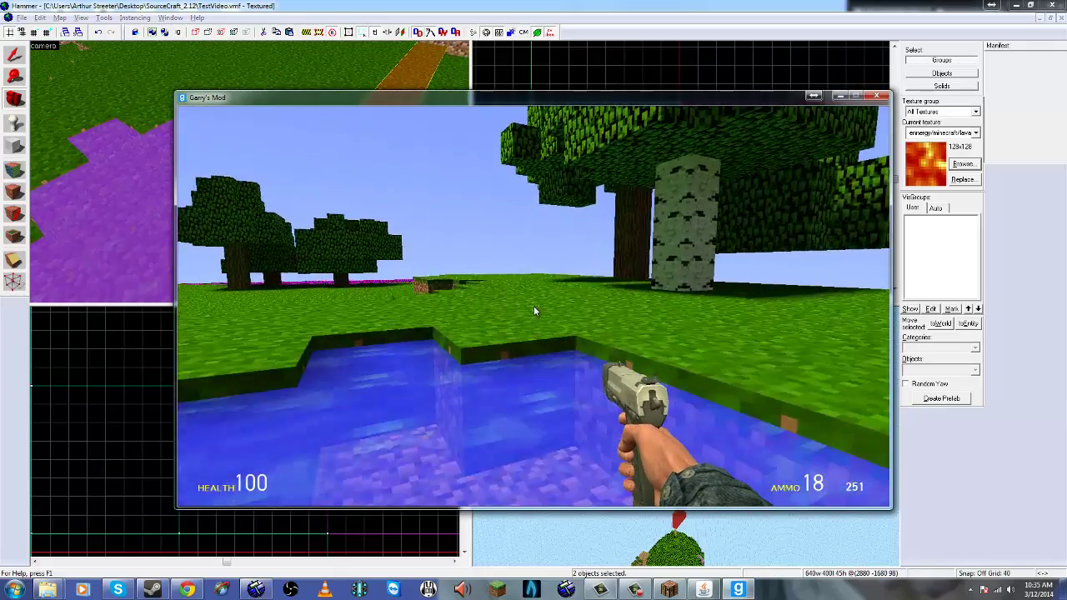
{"action": "key", "text": "w"}
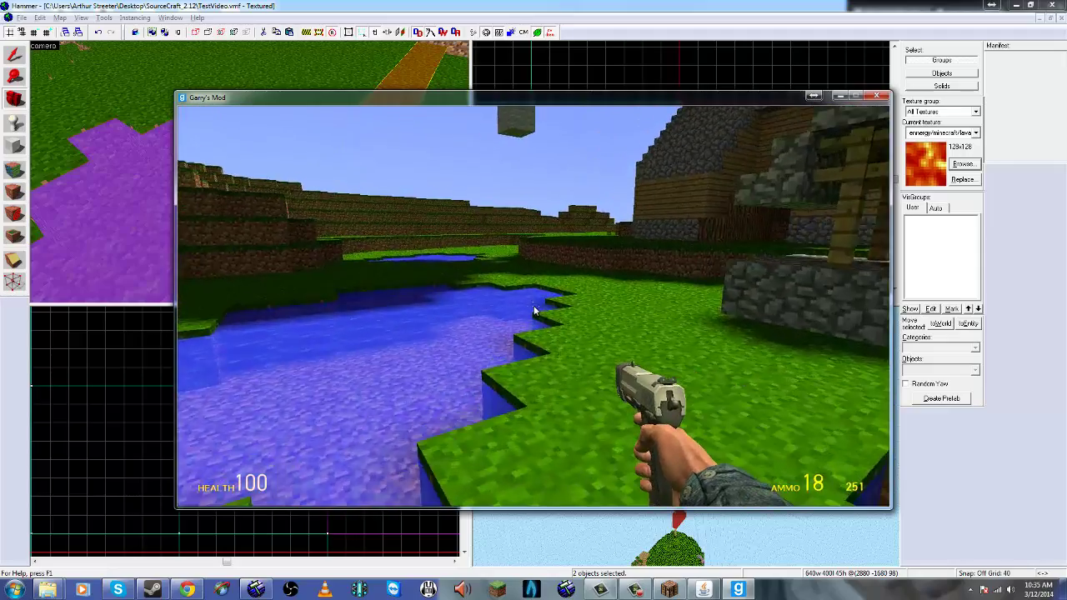
{"action": "key", "text": "w"}
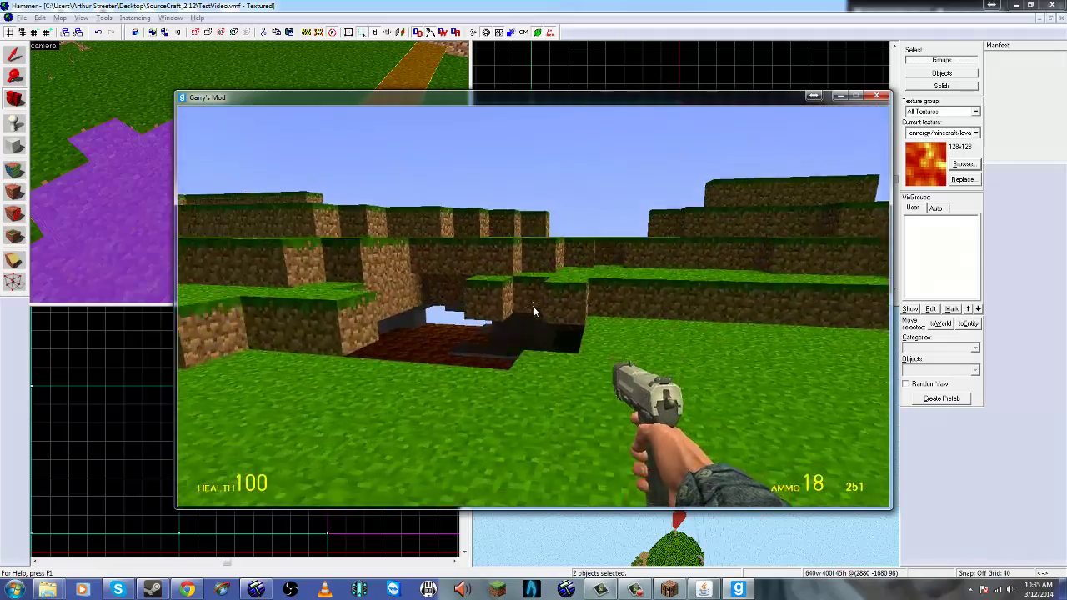
{"action": "key", "text": "w"}
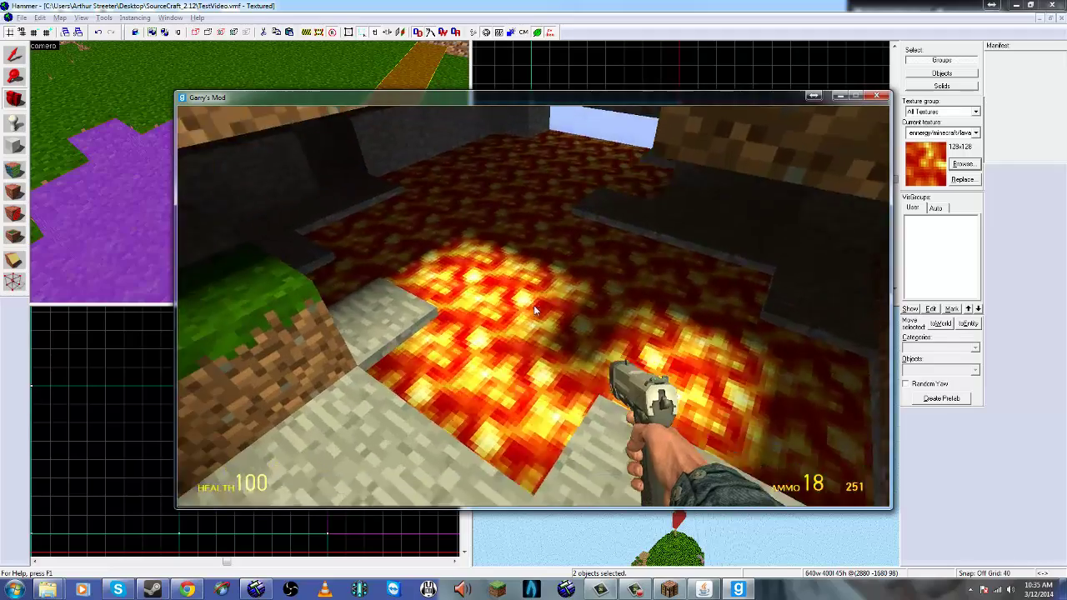
{"action": "key", "text": "w"}
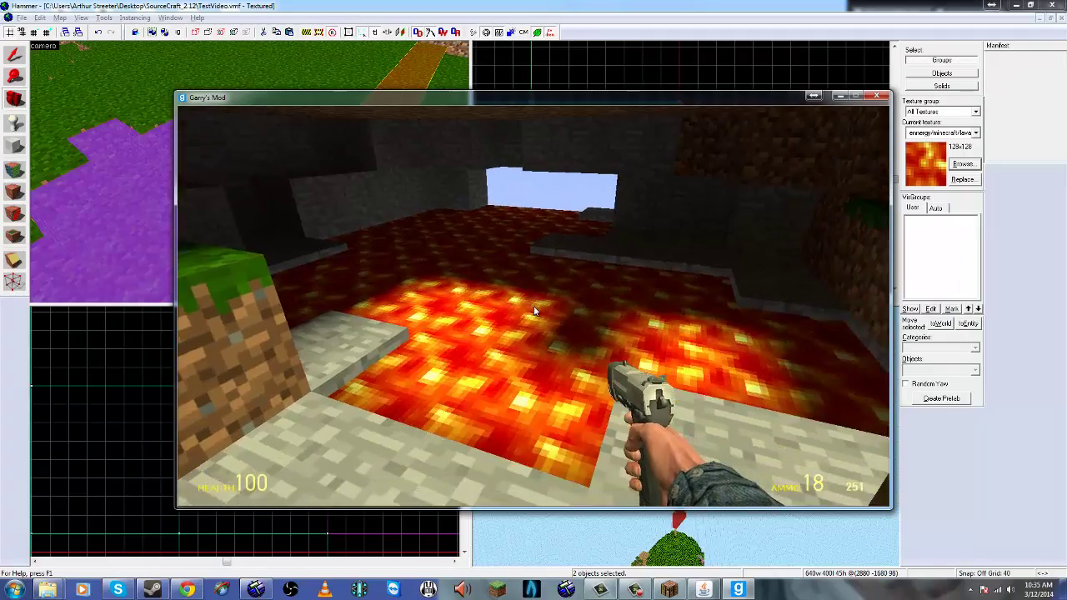
Fire the pistol at several spots on the lava pool to test how its surface reacts.
{"action": "left_click", "coordinate": [534, 311]}
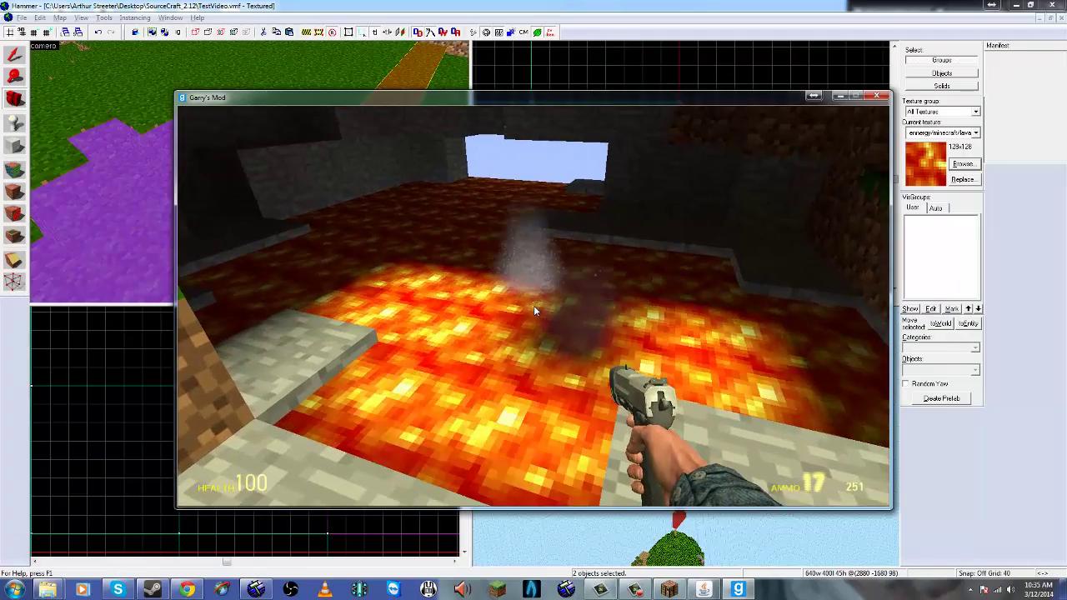
{"action": "left_click", "coordinate": [534, 311]}
{"action": "left_click", "coordinate": [534, 311]}
{"action": "left_click", "coordinate": [534, 311]}
{"action": "left_click", "coordinate": [535, 310]}
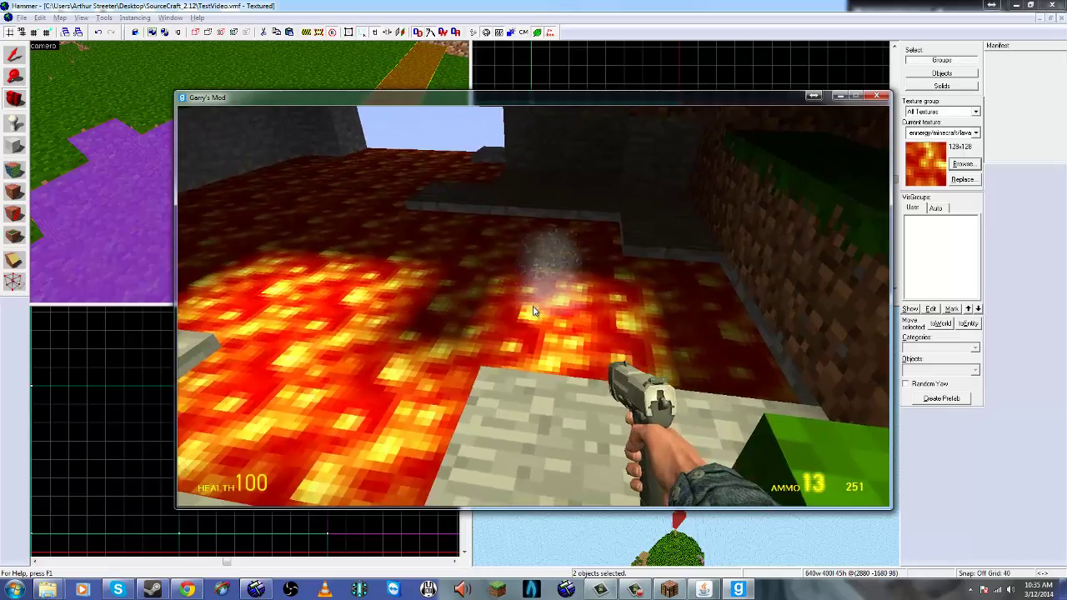
{"action": "left_click", "coordinate": [532, 311]}
{"action": "left_click", "coordinate": [532, 311]}
{"action": "left_click", "coordinate": [533, 311]}
{"action": "left_click", "coordinate": [534, 311]}
{"action": "left_click", "coordinate": [533, 311]}
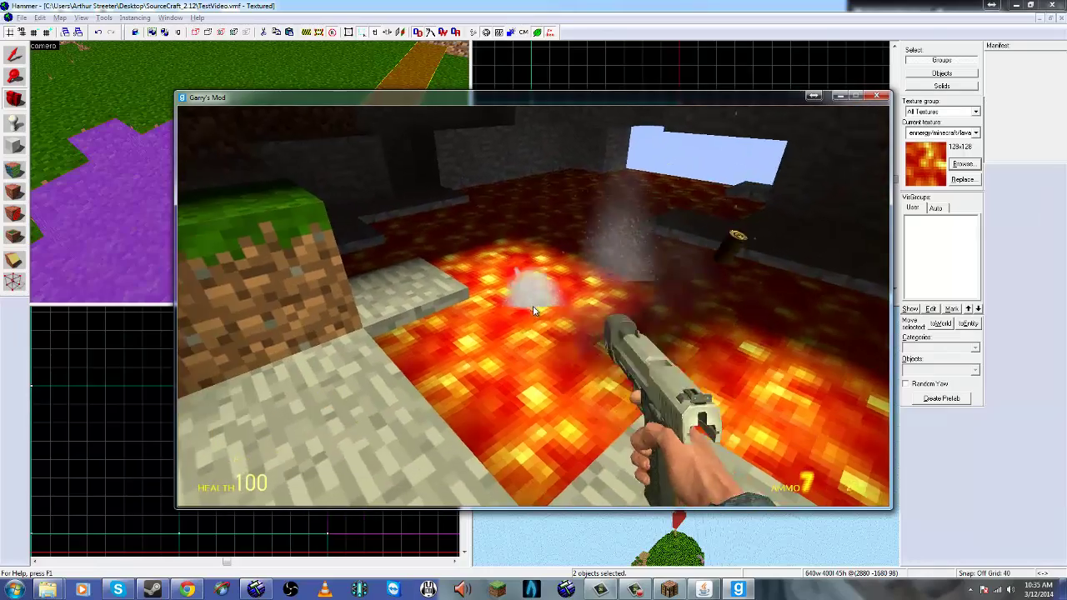
{"action": "left_click", "coordinate": [534, 311]}
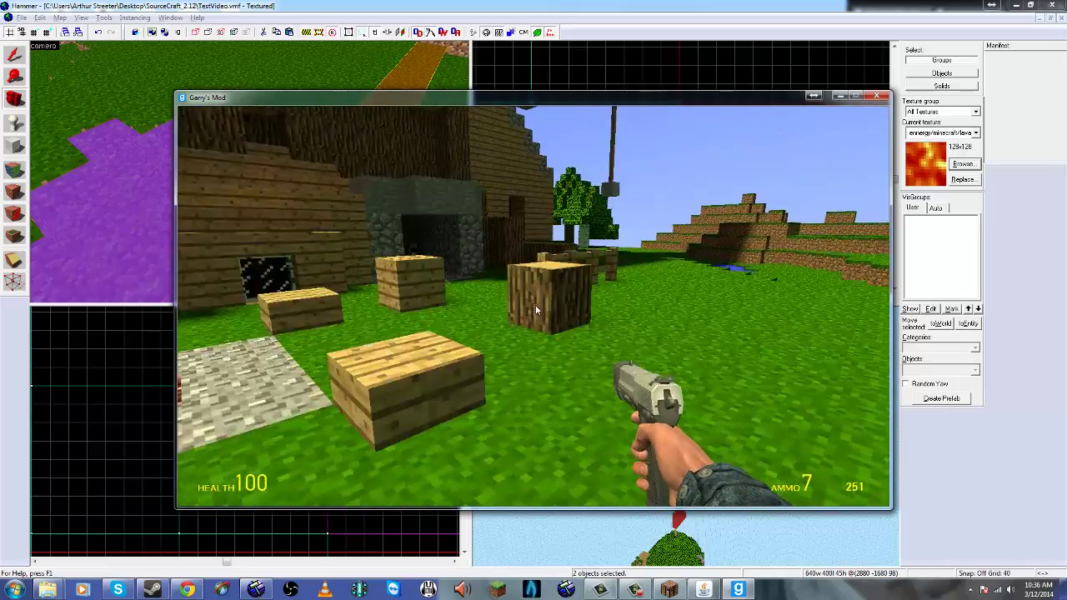
Examine the pond beside the tree house, and fly up and back to view the whole tree house from outside.
{"action": "key", "text": "w"}
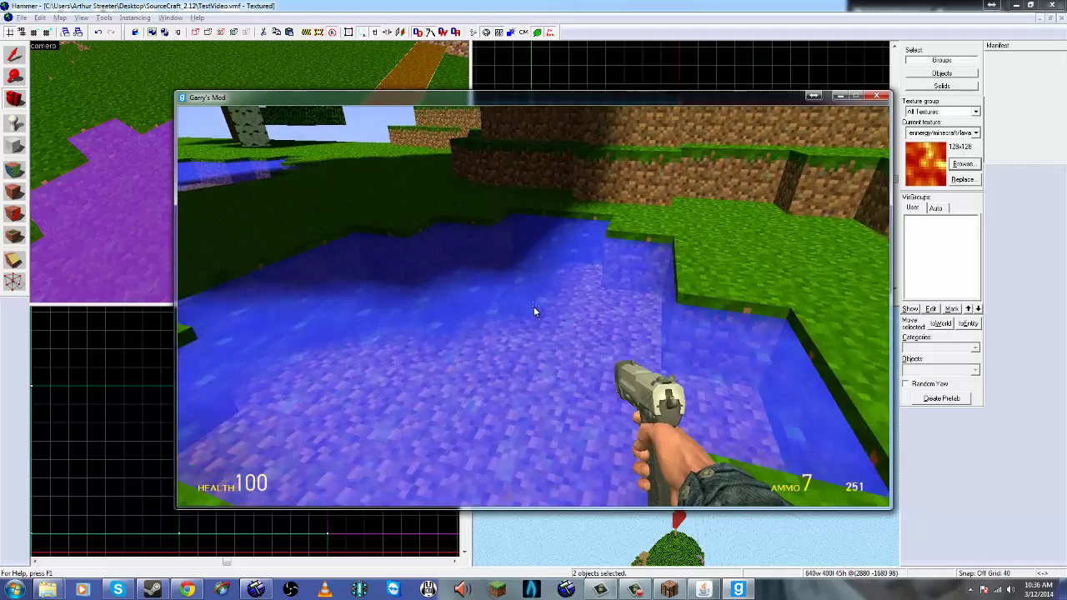
{"action": "key", "text": "w"}
{"action": "key", "text": "w"}
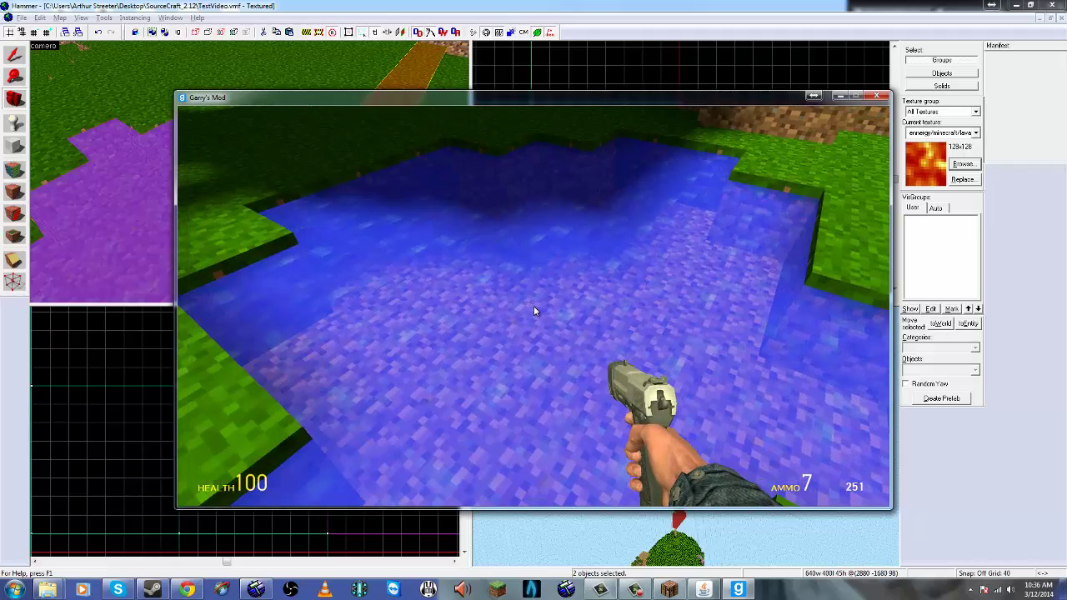
{"action": "key", "text": "w"}
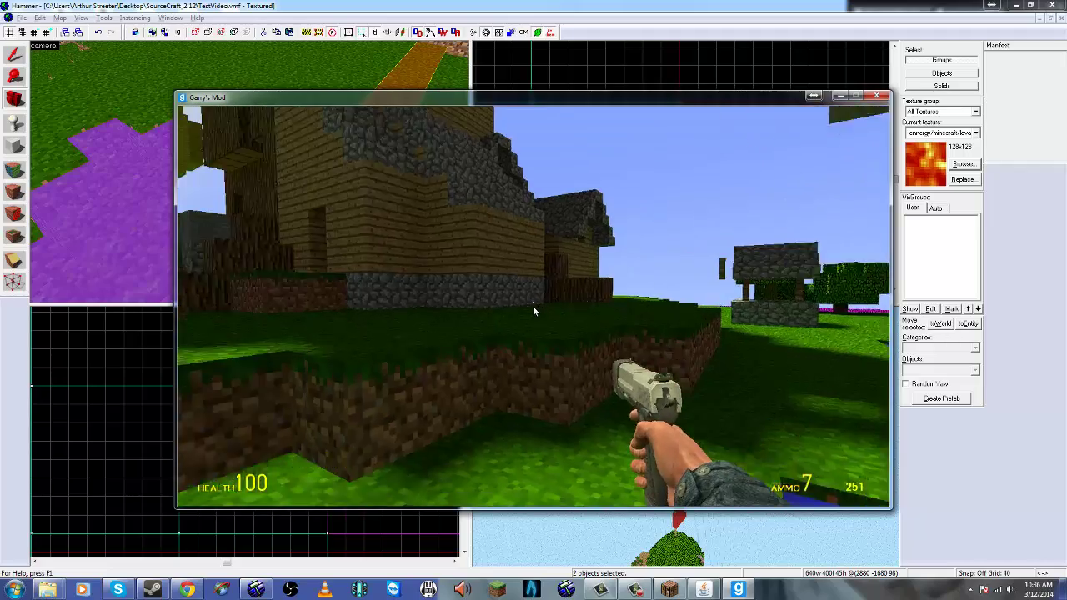
{"action": "key", "text": "w"}
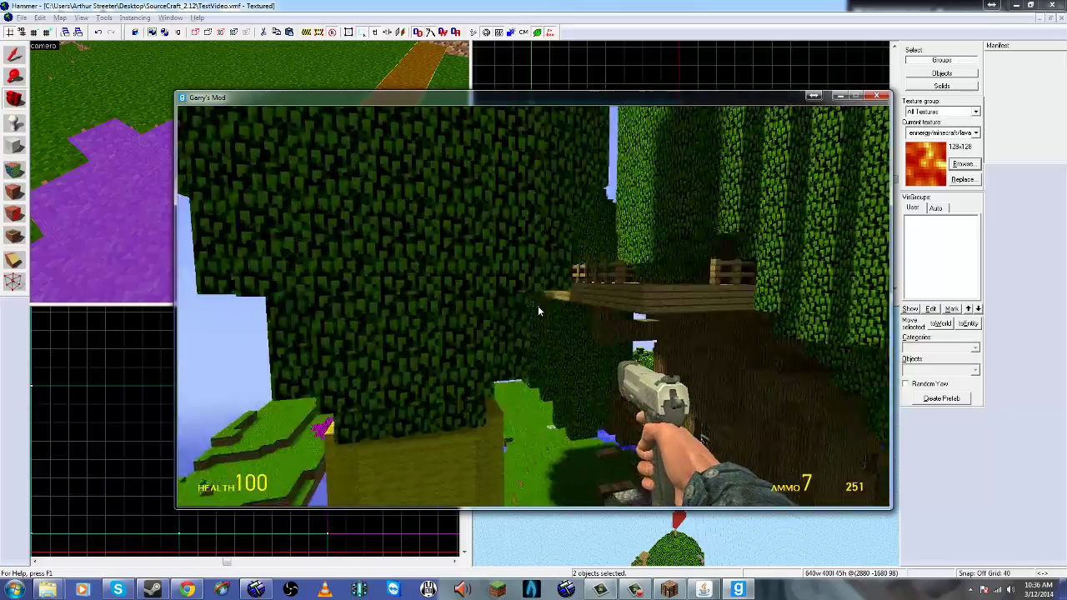
{"action": "key", "text": "s"}
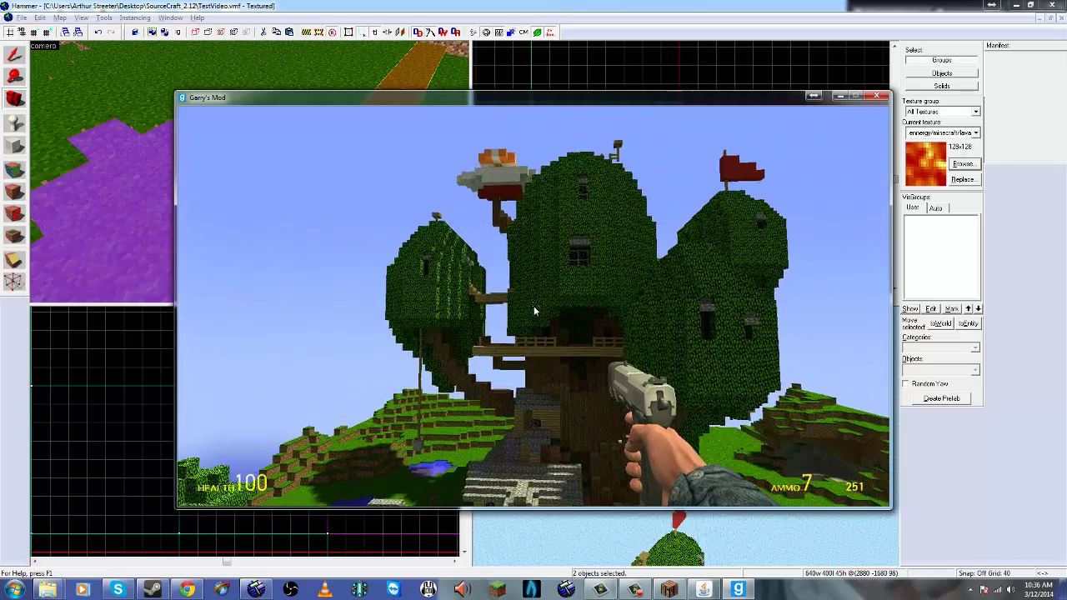
{"action": "key", "text": "s"}
{"action": "key", "text": "d"}
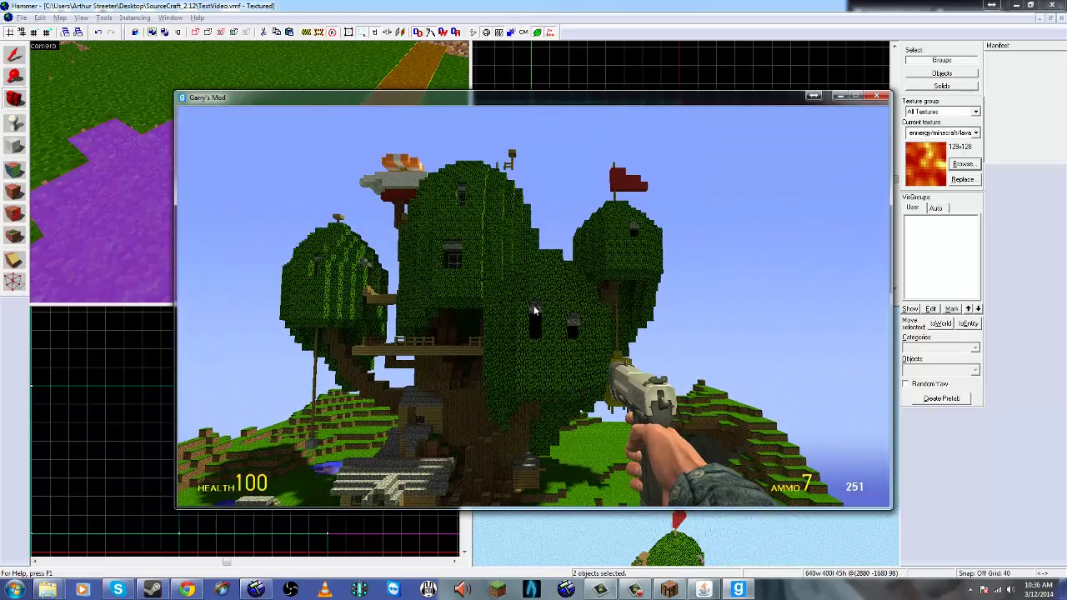
Fly up to the tree house's leafy crown and examine its glass window and the surrounding leaf blocks up close.
{"action": "key", "text": "w"}
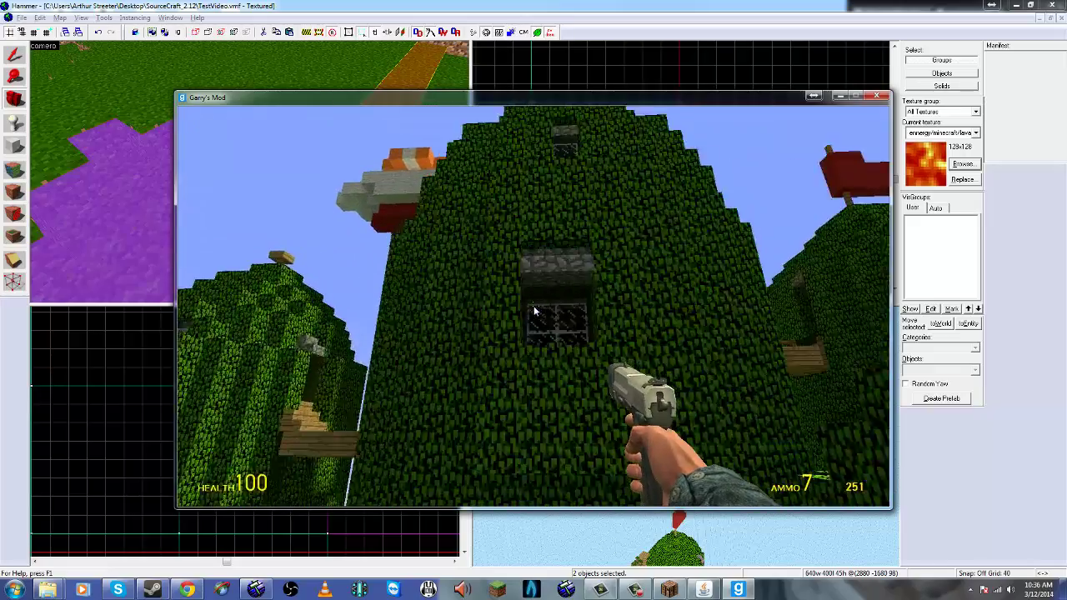
{"action": "key", "text": "w"}
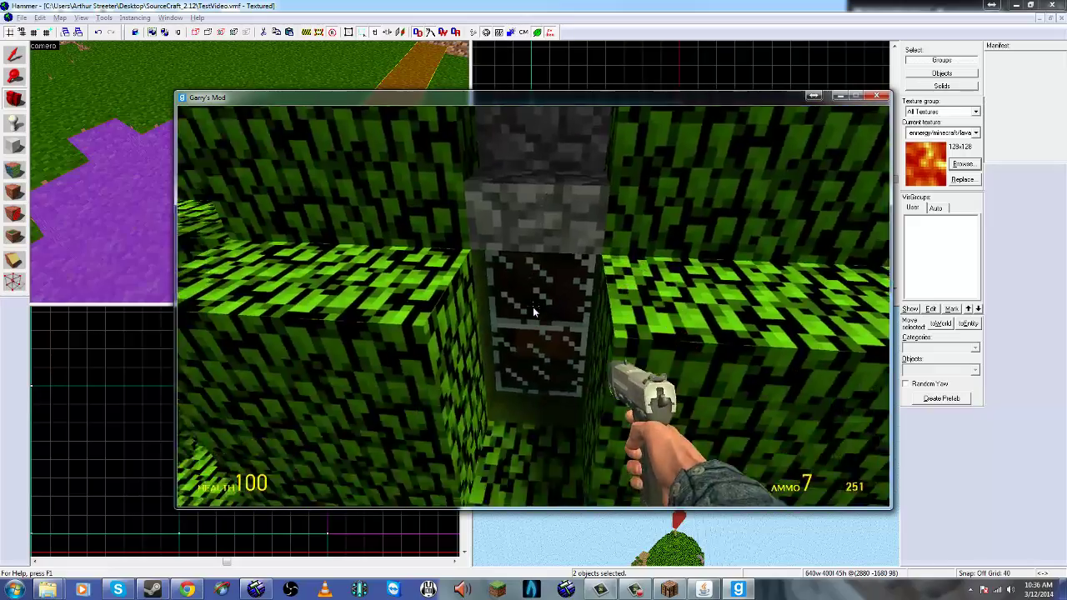
{"action": "key", "text": "w"}
{"action": "key", "text": "s"}
{"action": "key", "text": "w"}
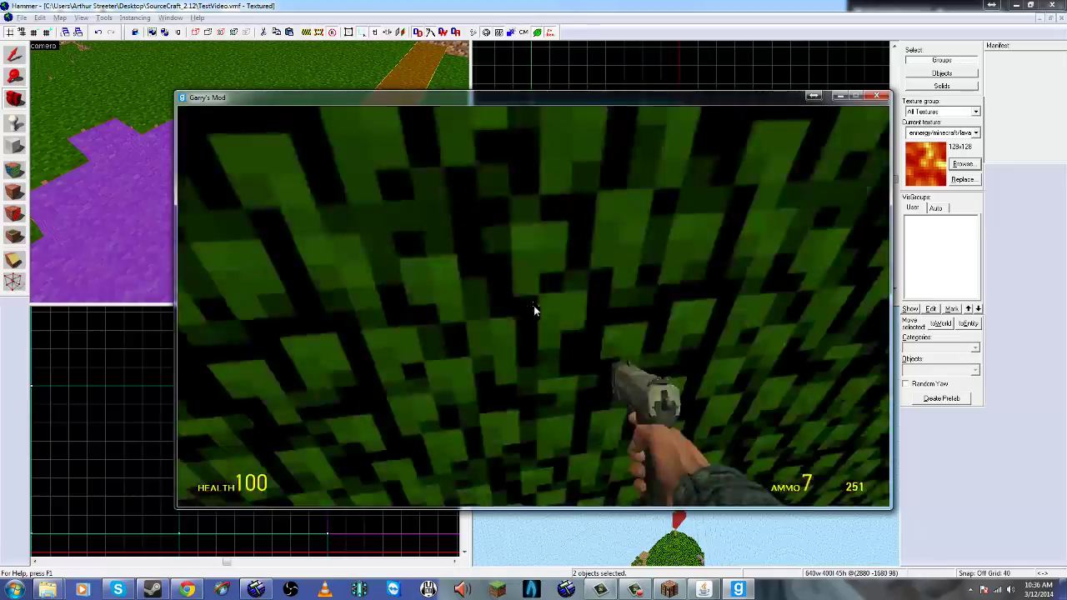
{"action": "key", "text": "s"}
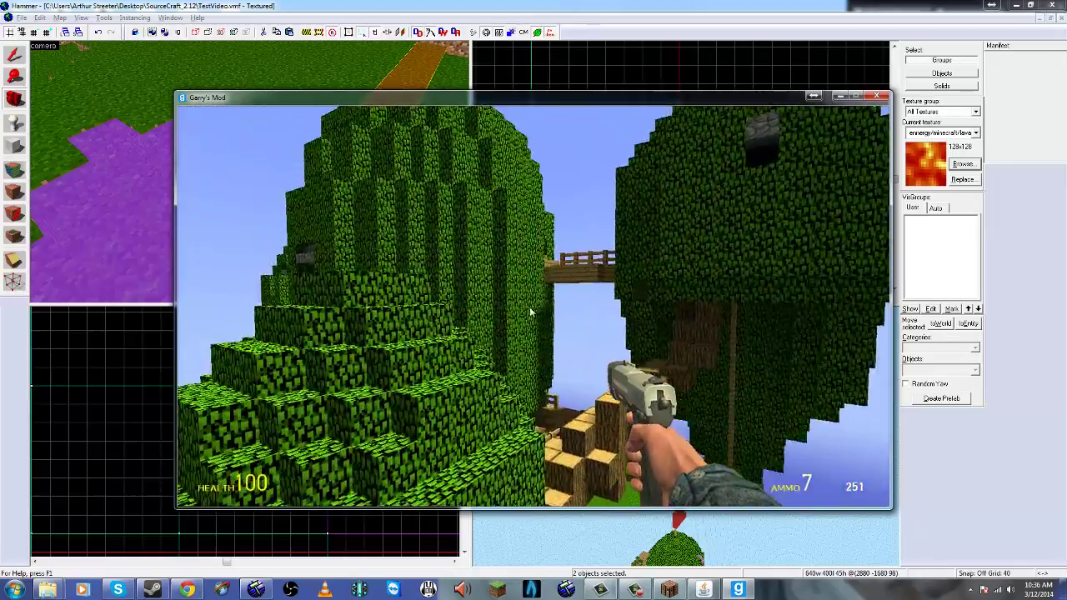
Fly down past the well and ponds and circle the trunk's base to examine the ground-level buildings, entrance and surrounding terrain.
{"action": "key", "text": "w"}
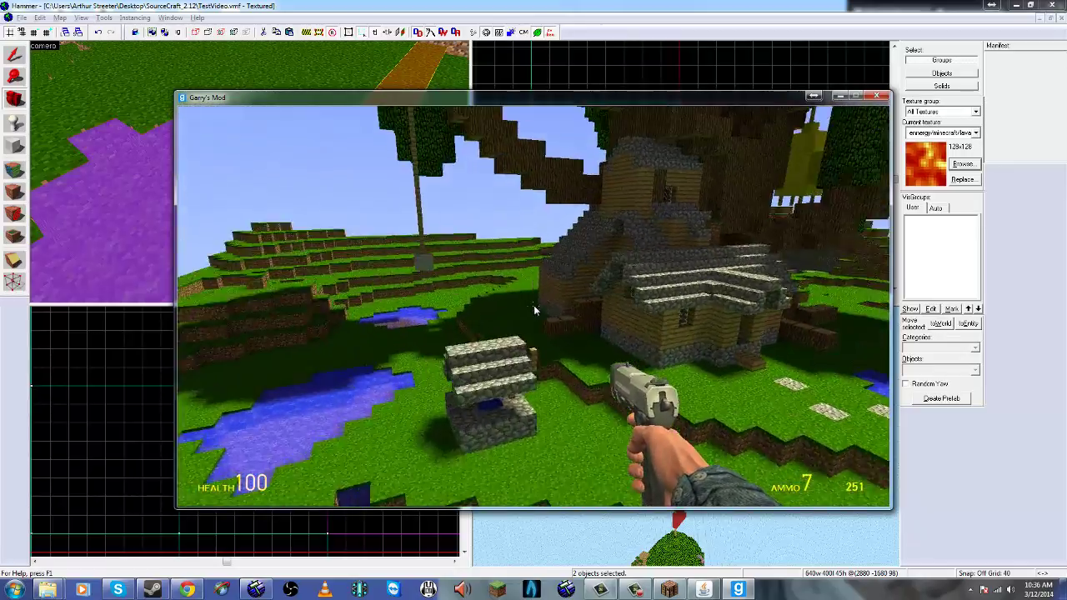
{"action": "key", "text": "w"}
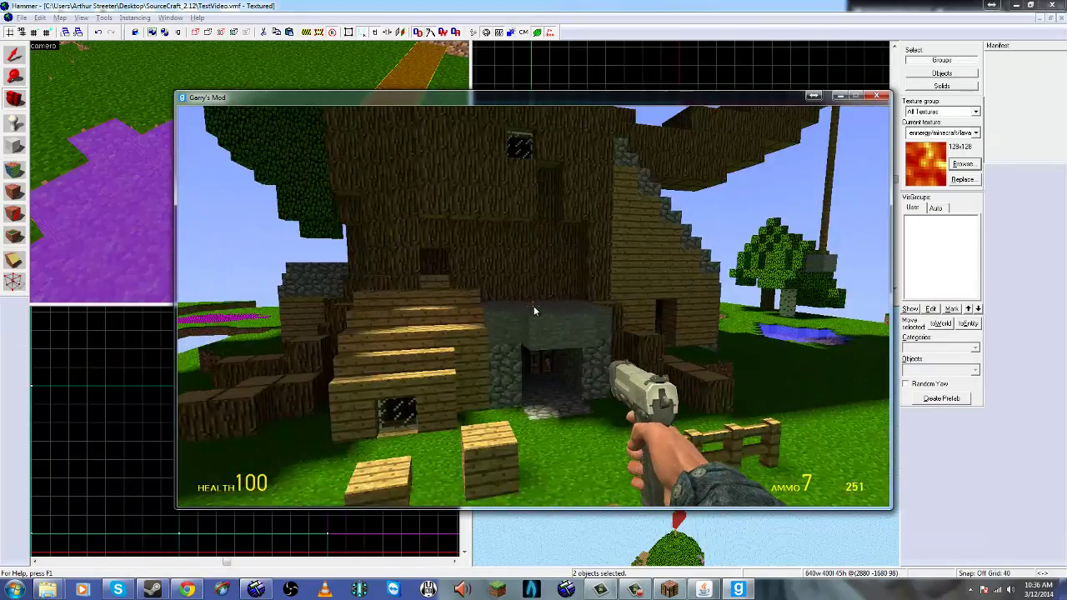
{"action": "key", "text": "a"}
{"action": "key", "text": "w"}
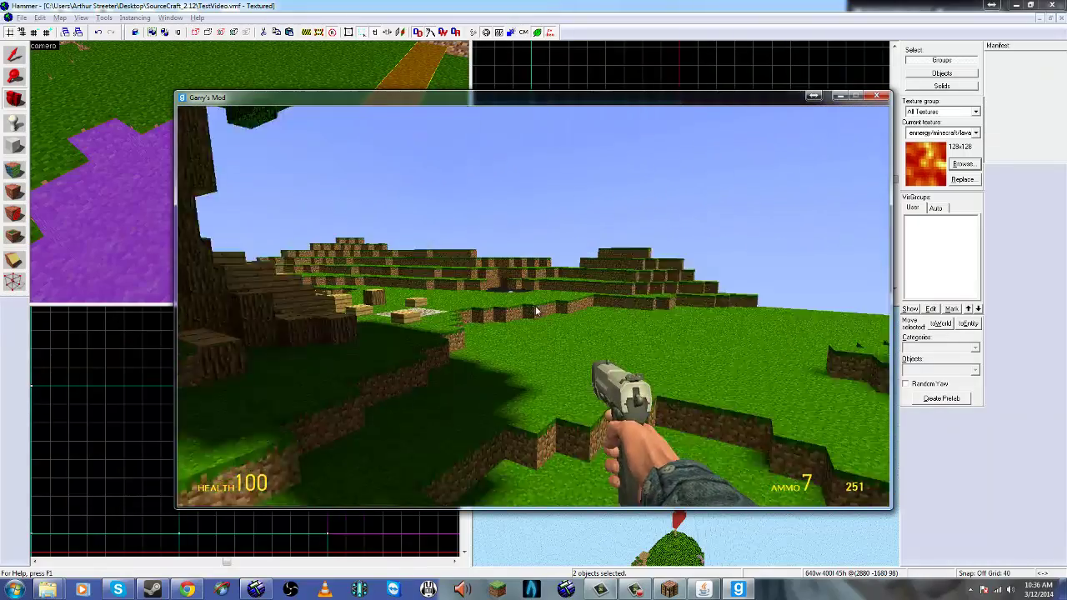